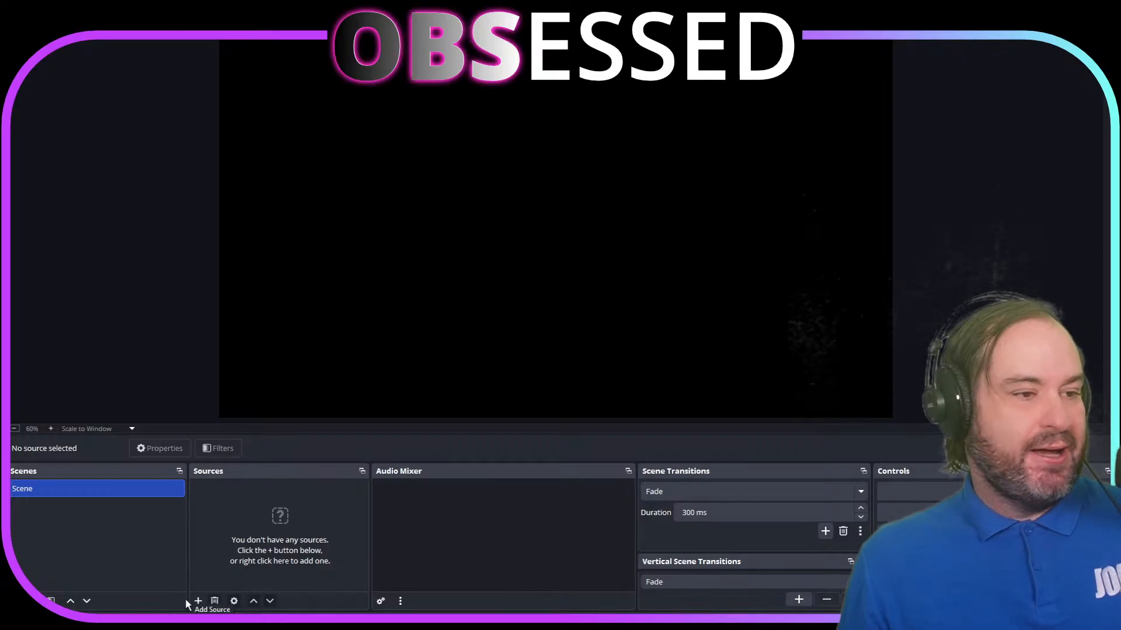
Step: Add a Video Capture Device source named Osmo Pocket 3 to the scene and choose OsmoPocket3 as its device
{"action": "left_click", "coordinate": [198, 601]}
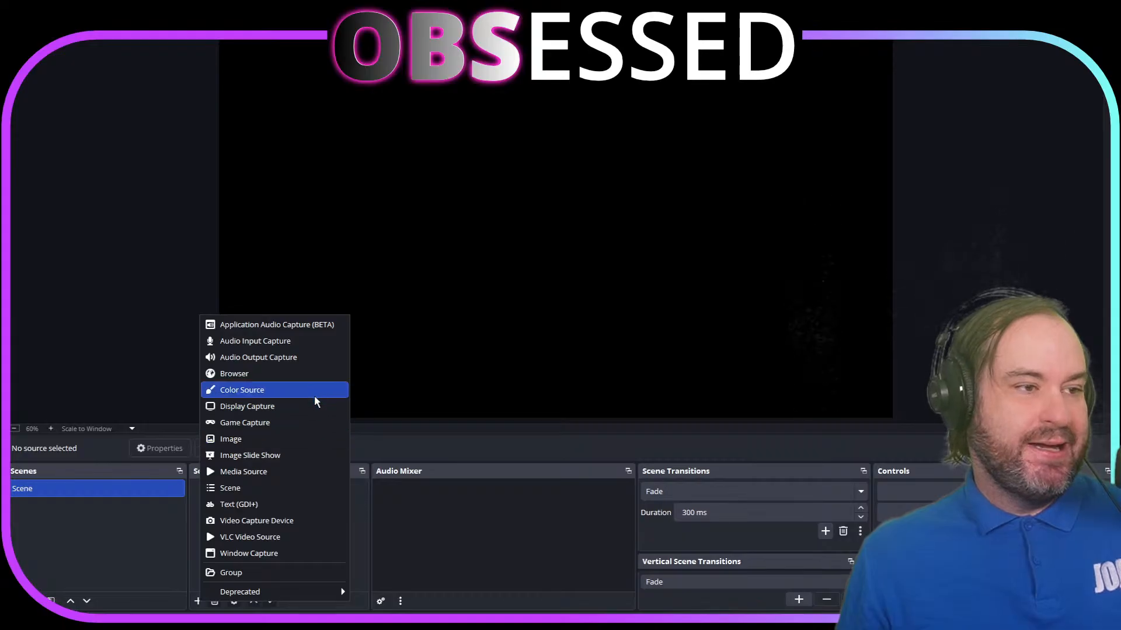
{"action": "left_click", "coordinate": [320, 519]}
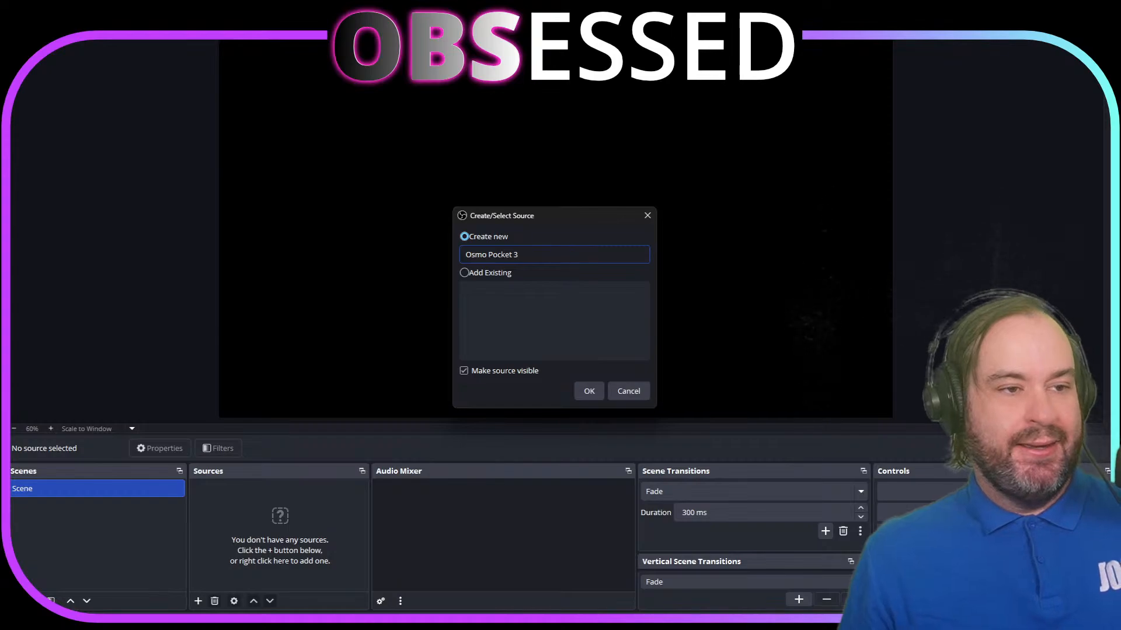
{"action": "left_click", "coordinate": [594, 391]}
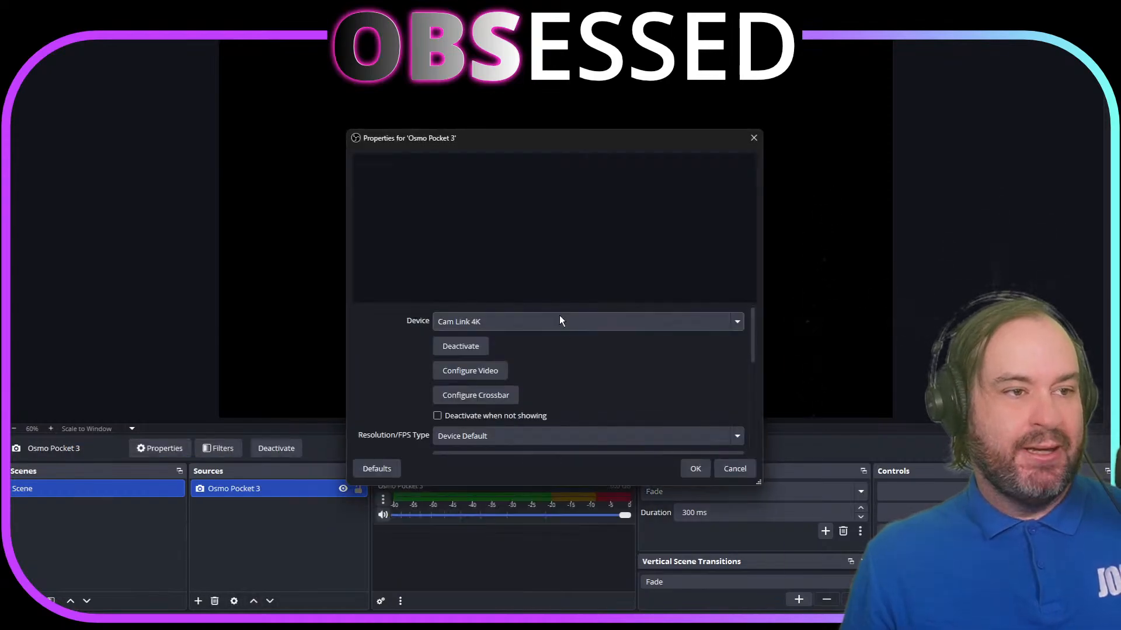
{"action": "left_click", "coordinate": [564, 328]}
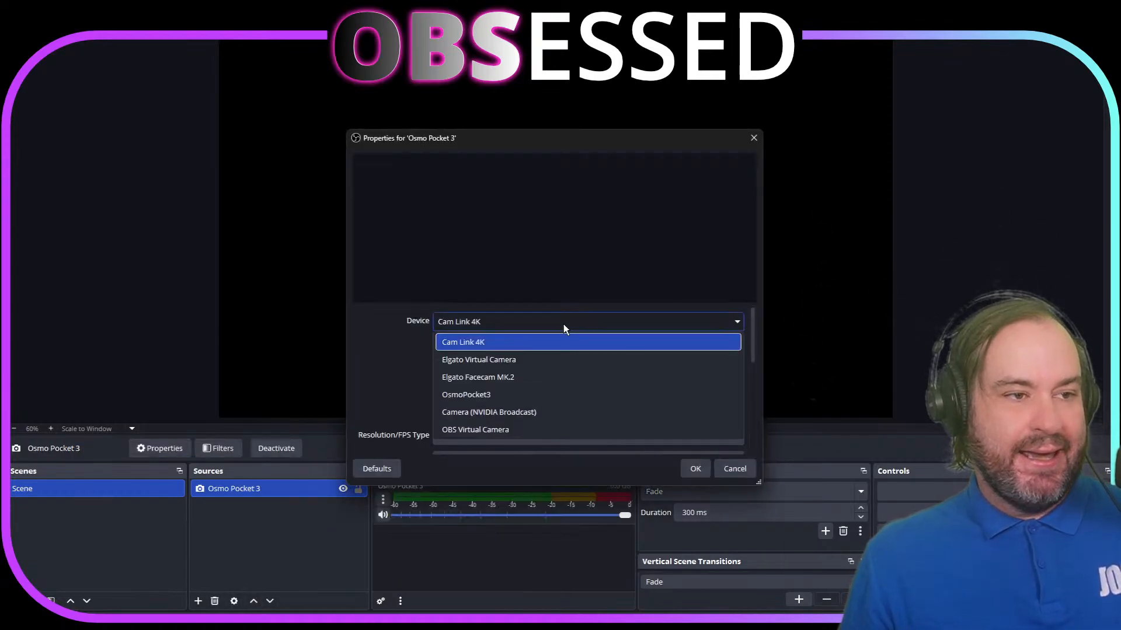
{"action": "left_click", "coordinate": [576, 396]}
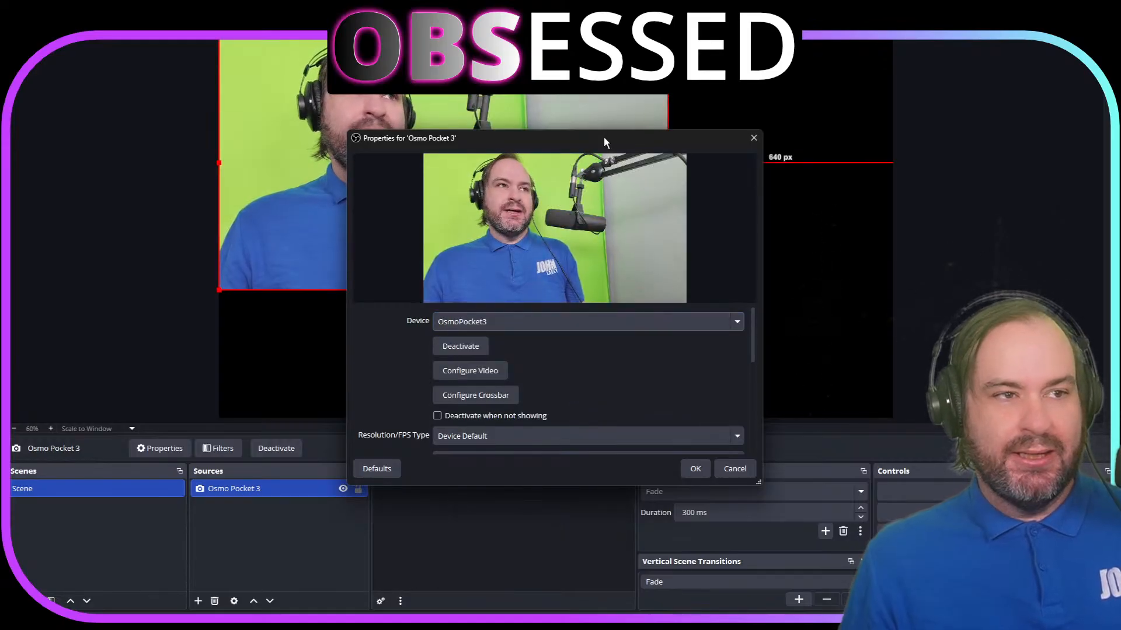
Step: Set the camera source's Resolution/FPS Type to Custom with a resolution of 1920x1080 and accept the properties
{"action": "left_click_drag", "start_coordinate": [604, 138], "coordinate": [846, 138]}
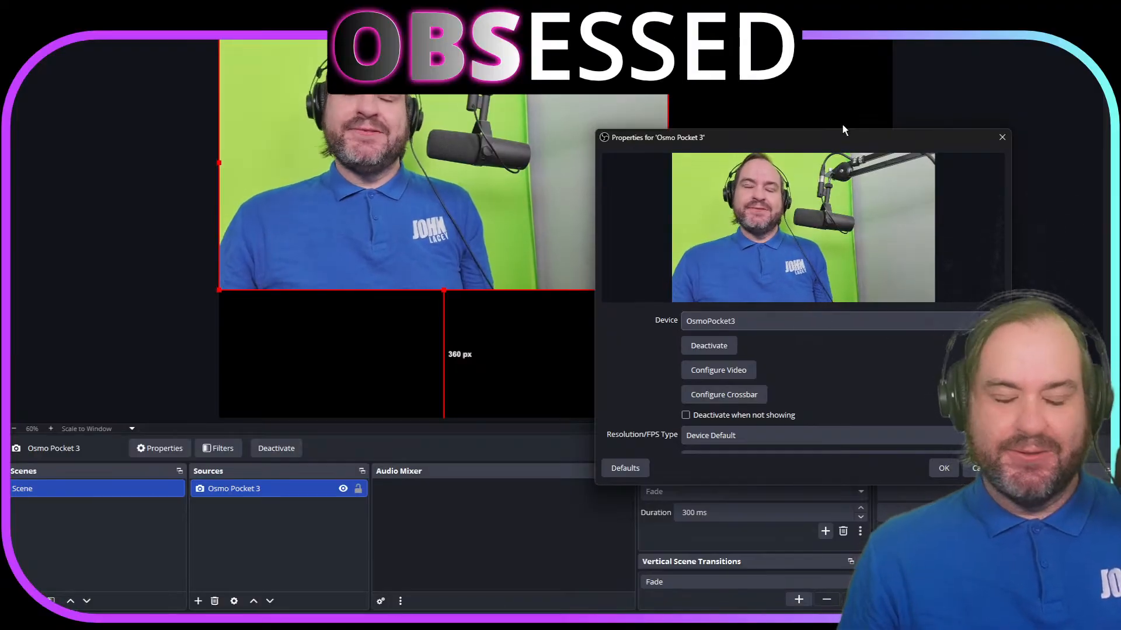
{"action": "left_click_drag", "start_coordinate": [839, 146], "coordinate": [713, 89]}
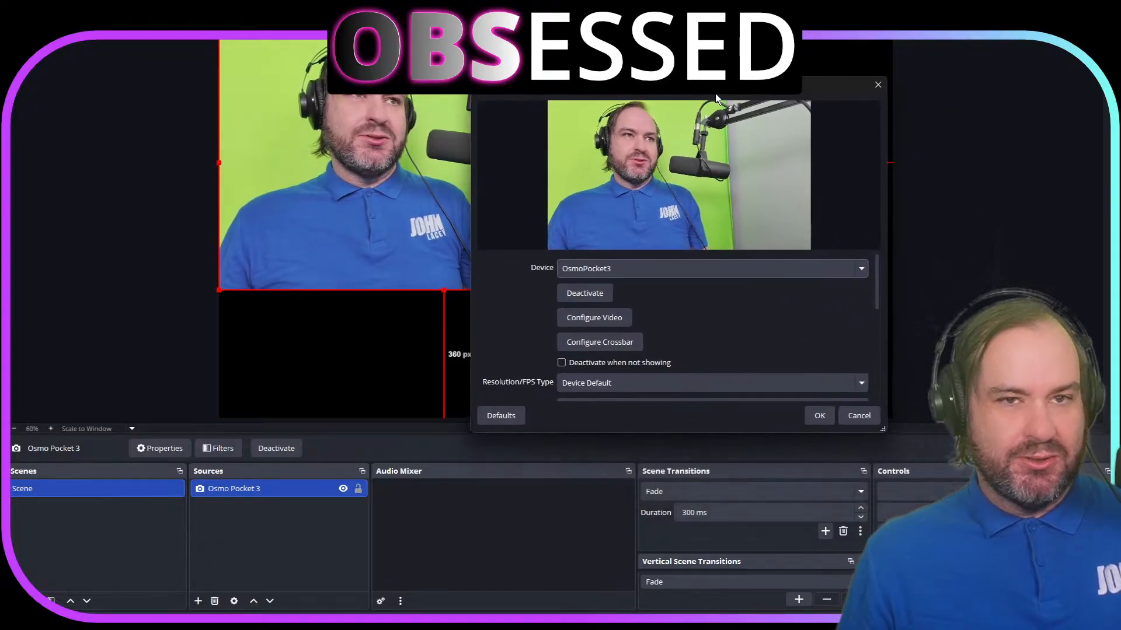
{"action": "scroll", "coordinate": [773, 334], "scroll_direction": "down", "scroll_amount": 1}
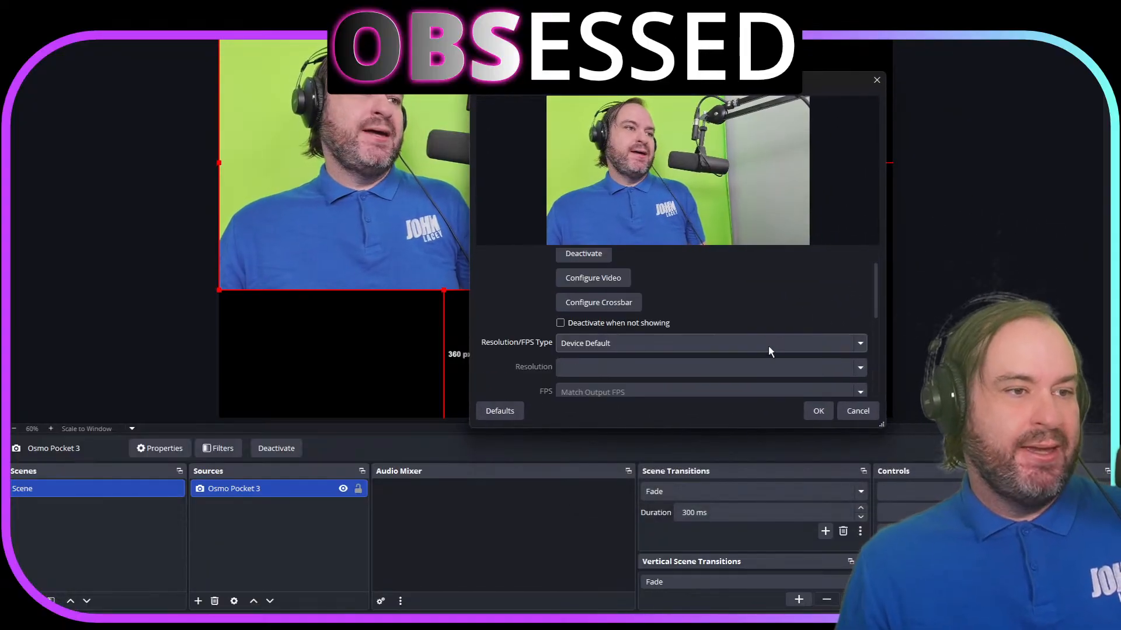
{"action": "scroll", "coordinate": [513, 348], "scroll_direction": "down", "scroll_amount": 2}
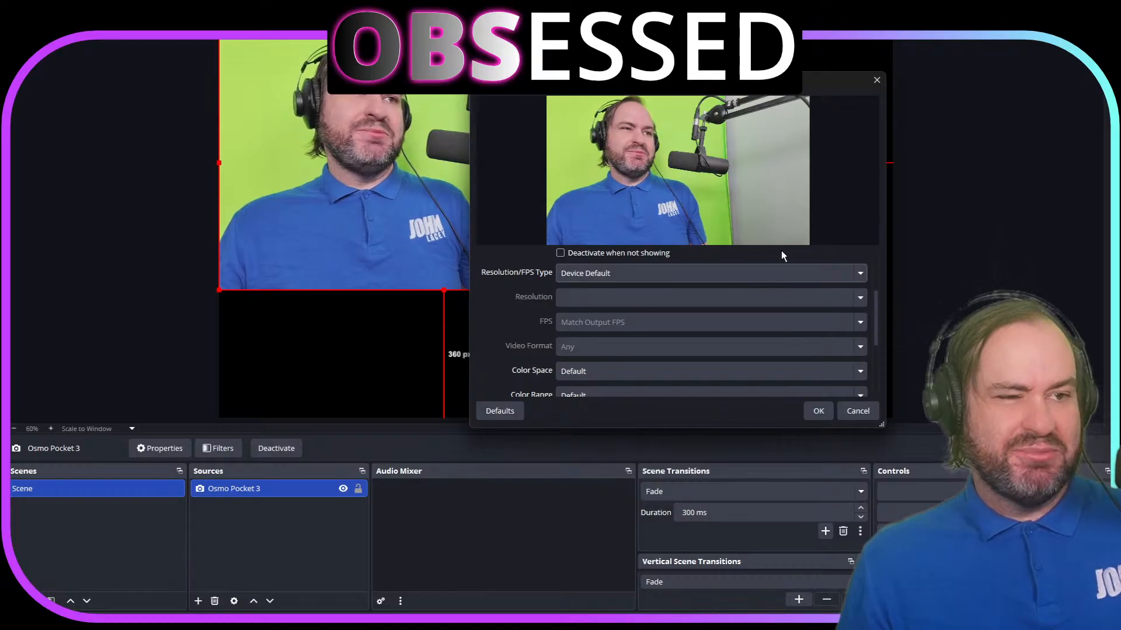
{"action": "left_click", "coordinate": [782, 273]}
{"action": "left_click", "coordinate": [778, 310]}
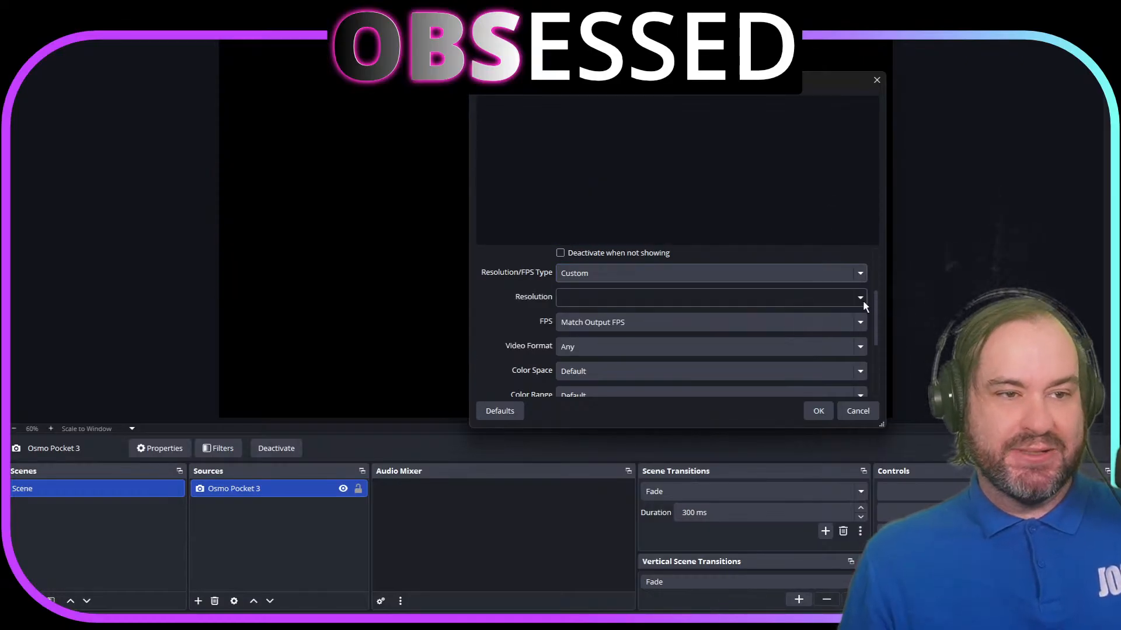
{"action": "left_click", "coordinate": [860, 298]}
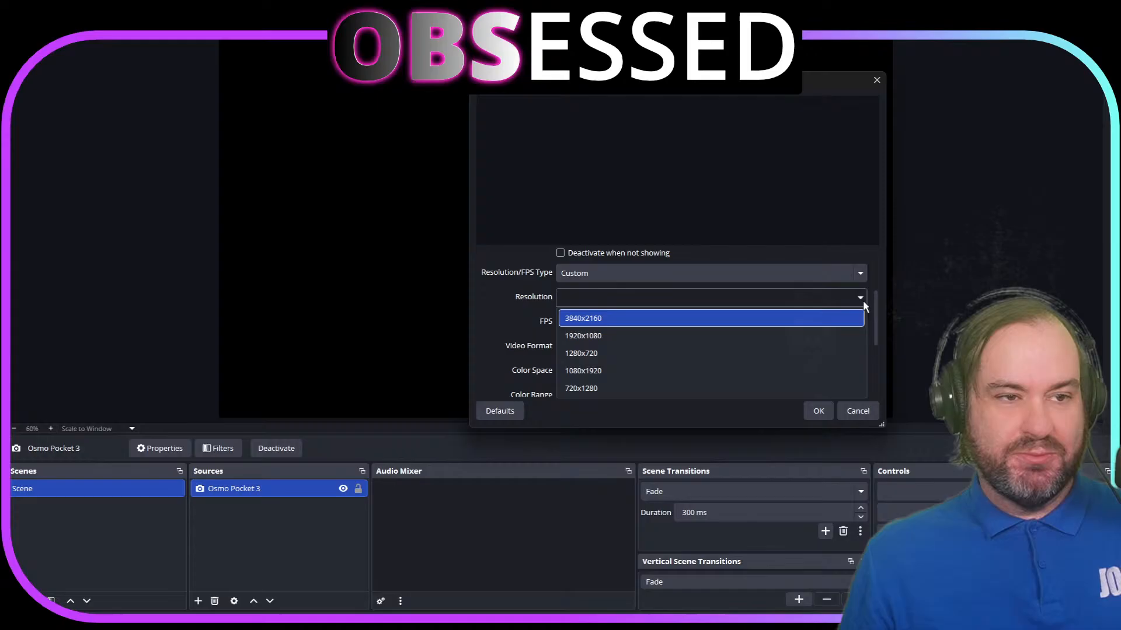
{"action": "left_click", "coordinate": [719, 336]}
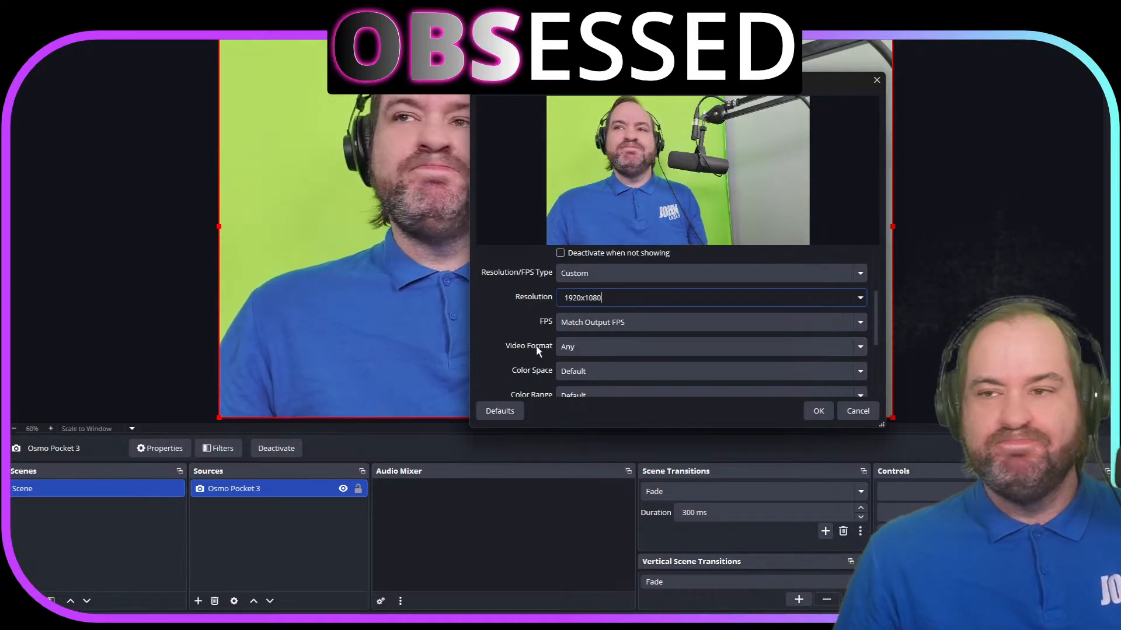
{"action": "scroll", "coordinate": [537, 346], "scroll_direction": "down", "scroll_amount": 3}
{"action": "scroll", "coordinate": [534, 345], "scroll_direction": "down", "scroll_amount": 1}
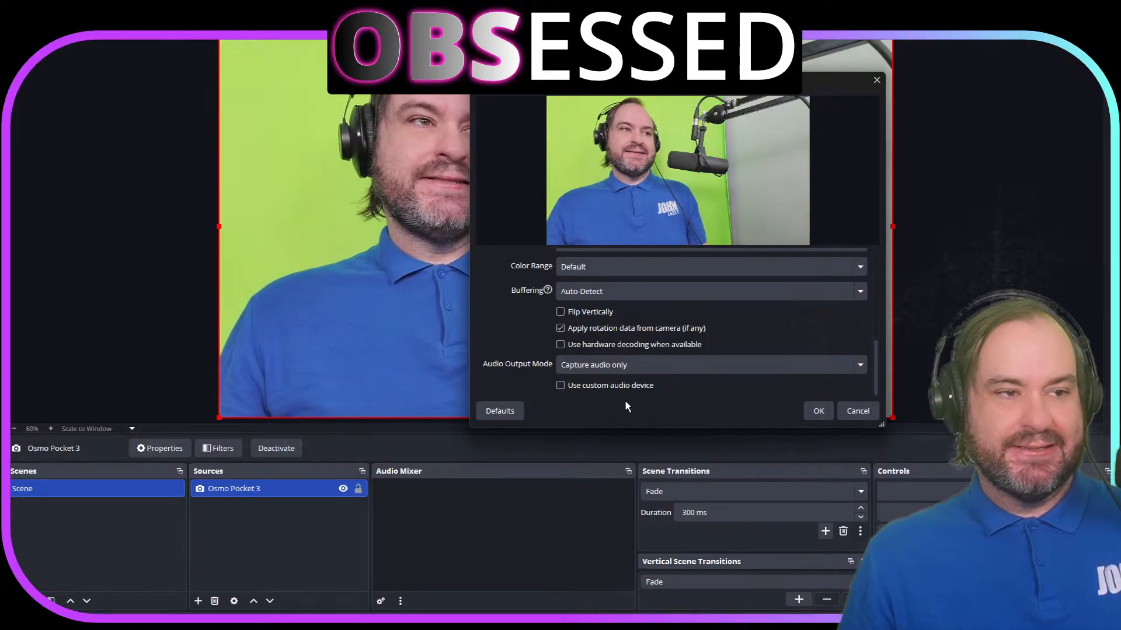
{"action": "left_click", "coordinate": [818, 412]}
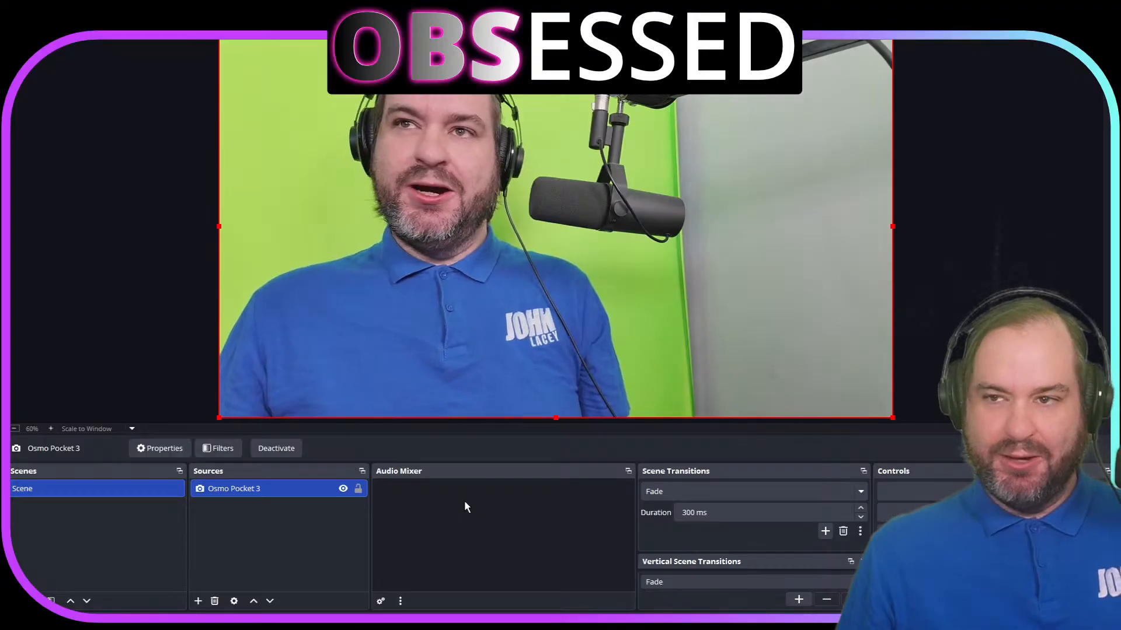
Step: Enable a custom audio device for the Osmo Pocket 3 source, using Capture Input terminal (OsmoPocket3), and accept the properties
{"action": "double_click", "coordinate": [308, 490]}
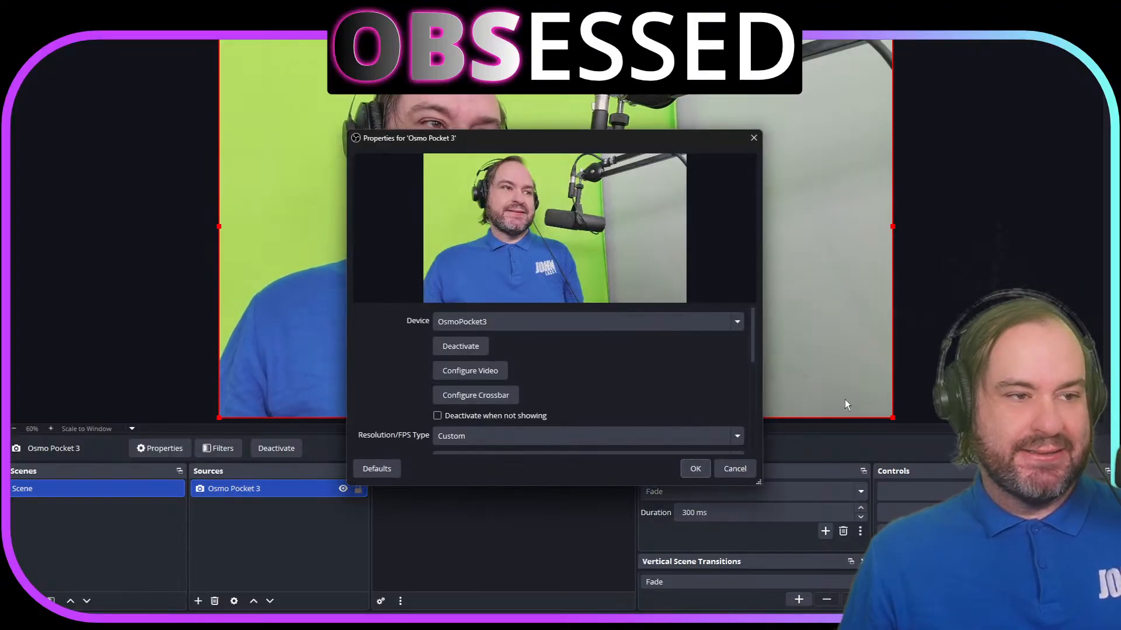
{"action": "scroll", "coordinate": [694, 359], "scroll_direction": "down", "scroll_amount": 2}
{"action": "scroll", "coordinate": [415, 393], "scroll_direction": "down", "scroll_amount": 5}
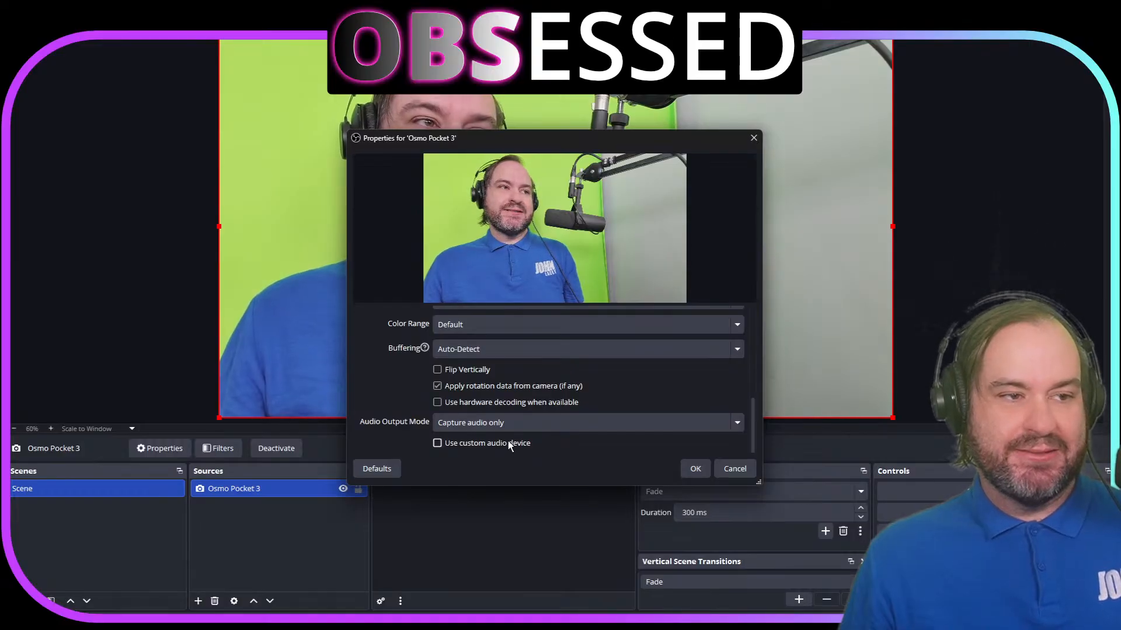
{"action": "left_click", "coordinate": [507, 442]}
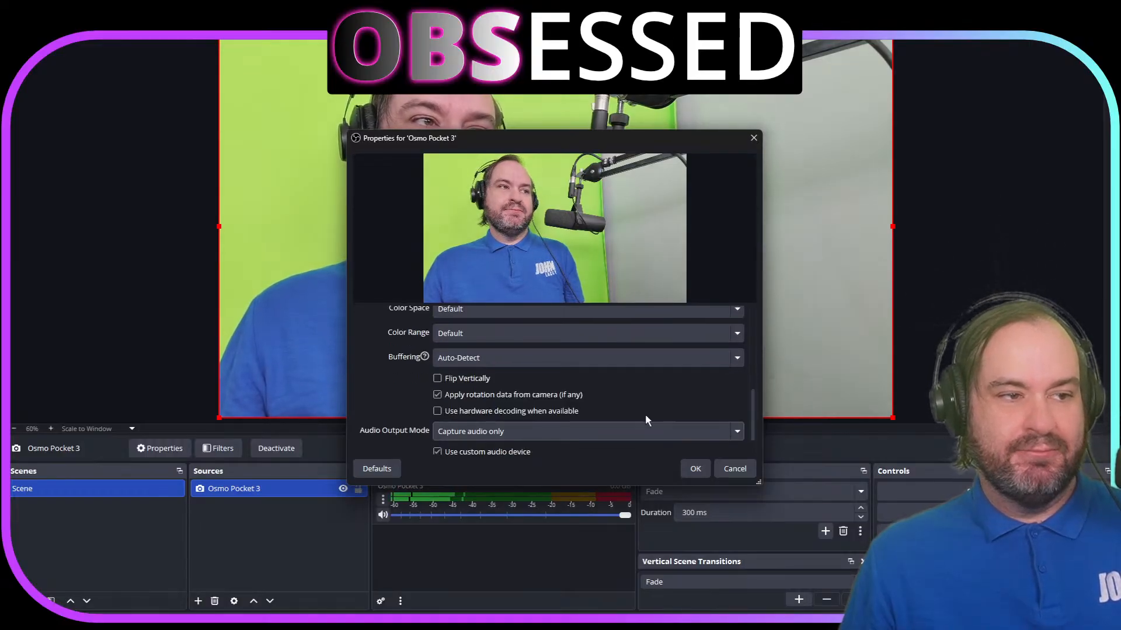
{"action": "scroll", "coordinate": [646, 419], "scroll_direction": "down", "scroll_amount": 1}
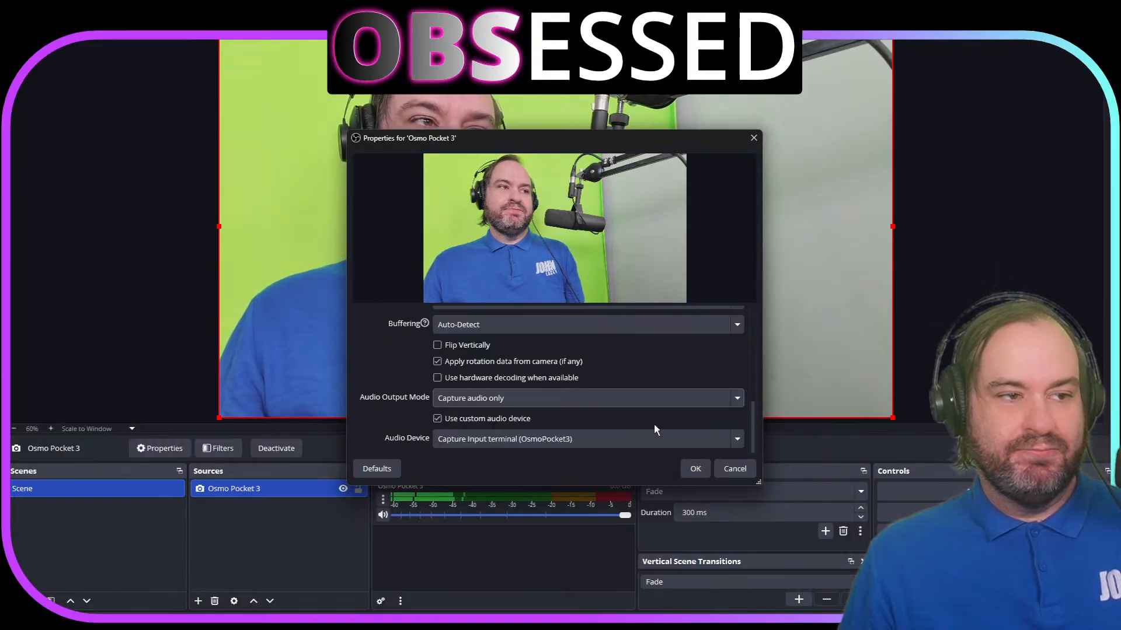
{"action": "left_click", "coordinate": [548, 445]}
{"action": "left_click", "coordinate": [548, 462]}
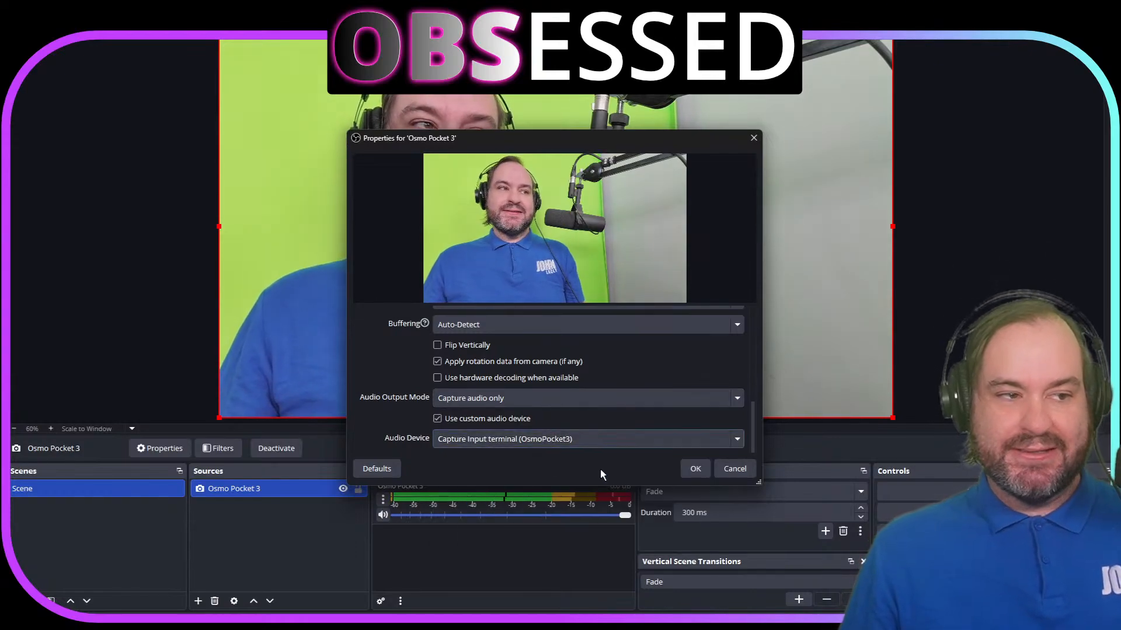
{"action": "left_click", "coordinate": [696, 469]}
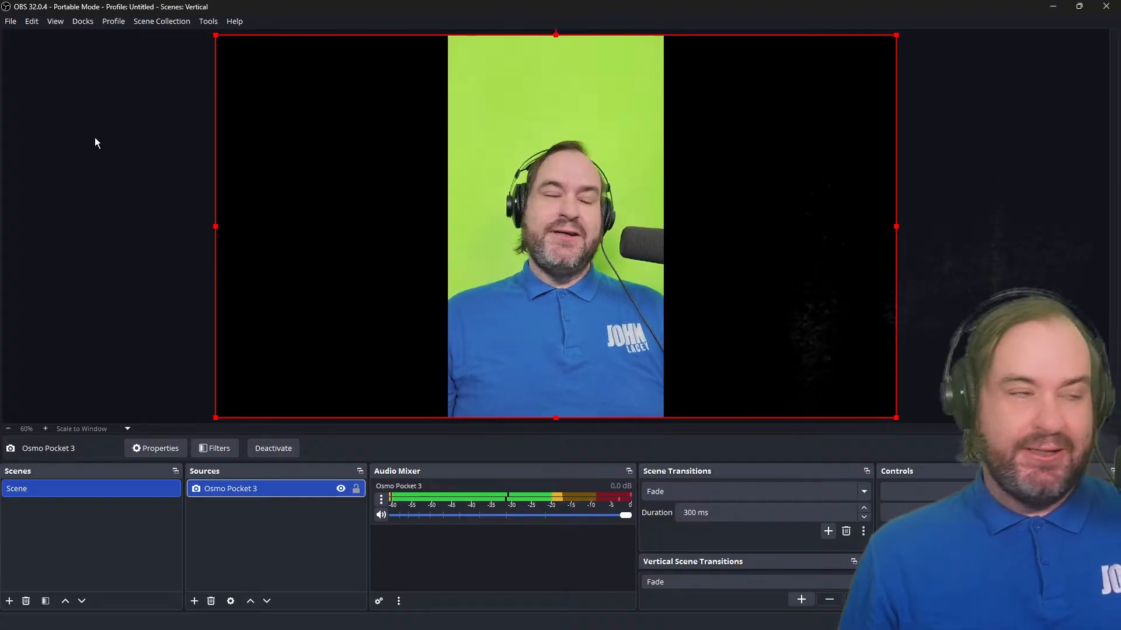
Step: Set the Base (Canvas) Resolution in the video settings to 1080x1920
{"action": "left_click", "coordinate": [5, 26]}
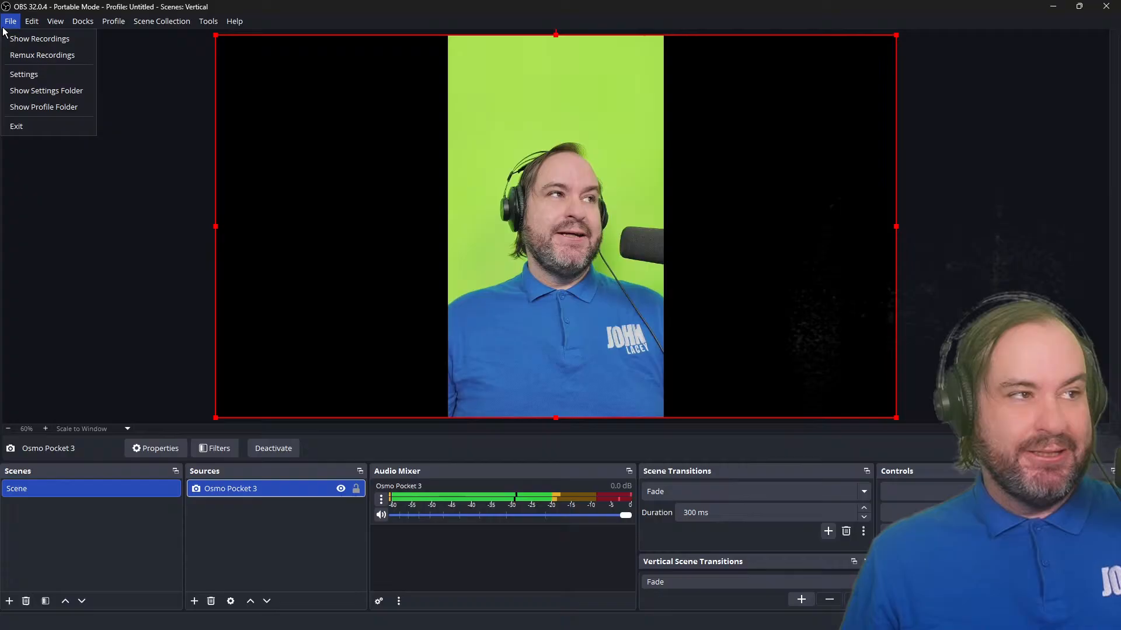
{"action": "left_click", "coordinate": [23, 73]}
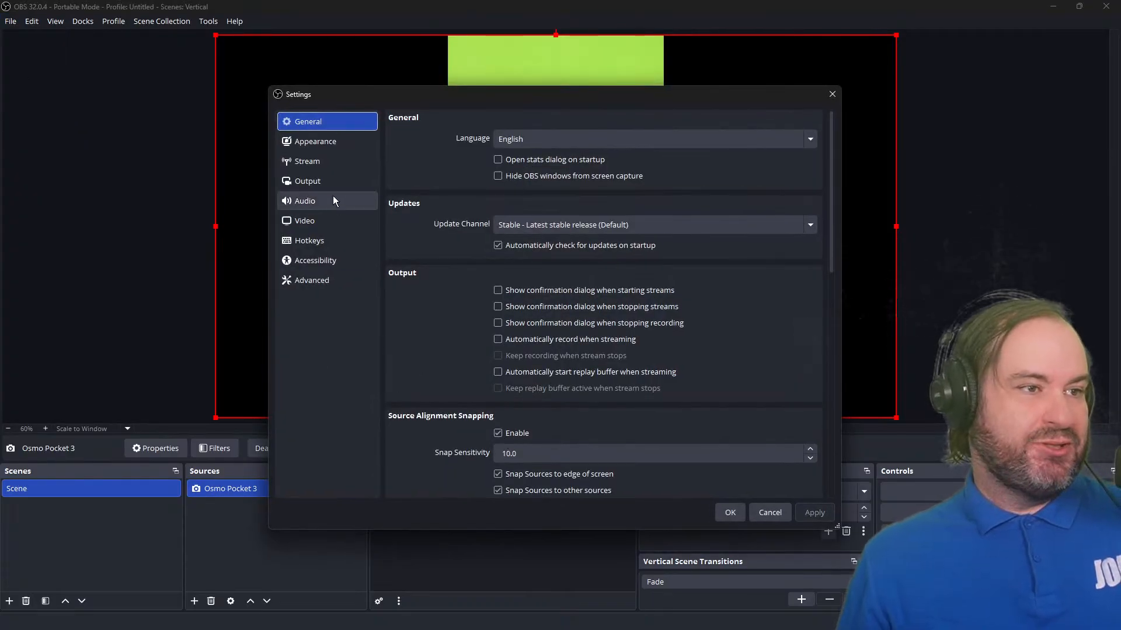
{"action": "left_click", "coordinate": [348, 220]}
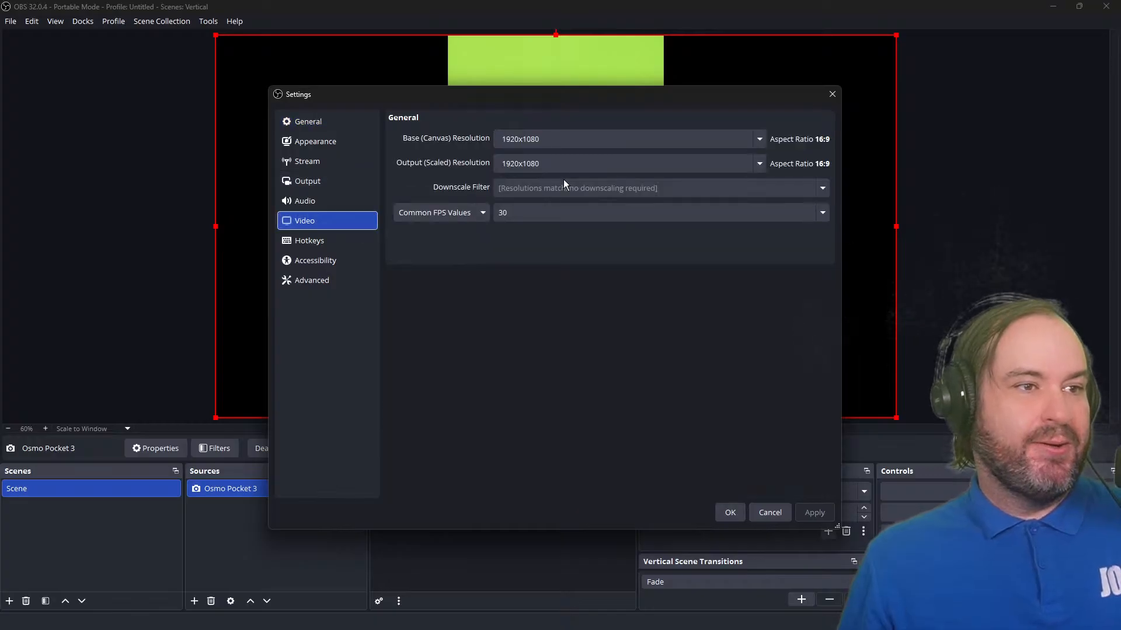
{"action": "left_click", "coordinate": [593, 142]}
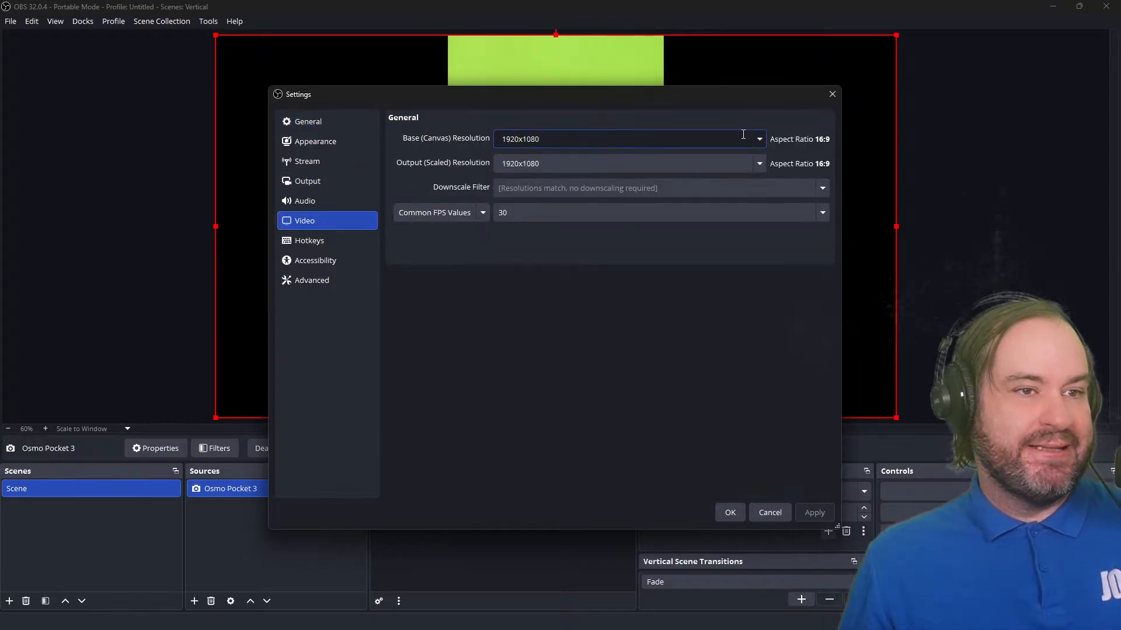
{"action": "left_click", "coordinate": [764, 138]}
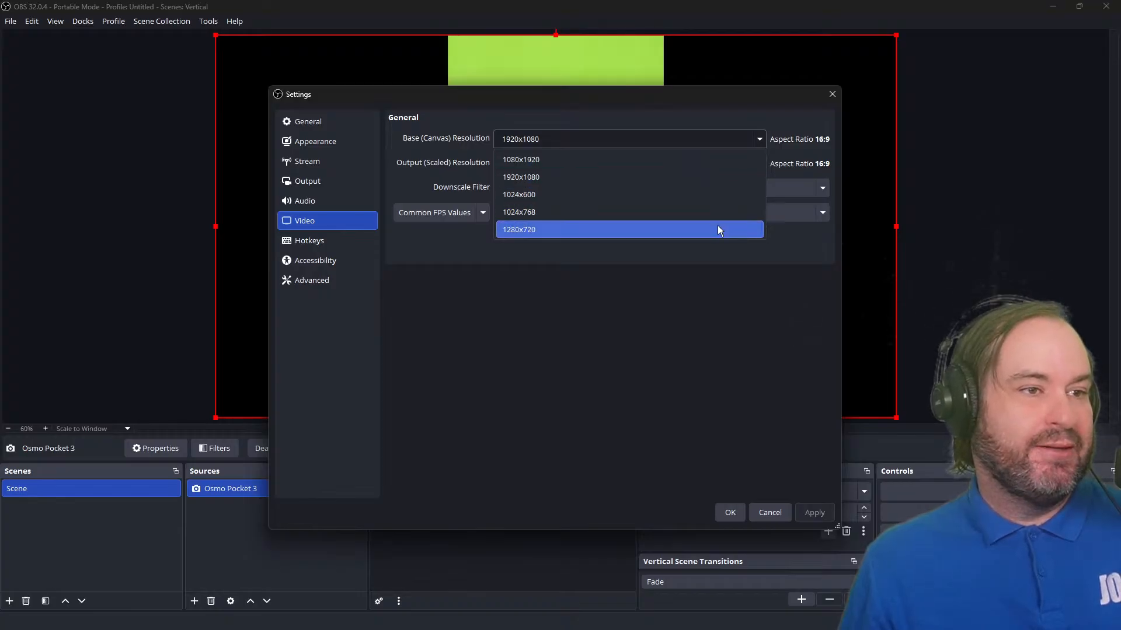
{"action": "left_click", "coordinate": [698, 153]}
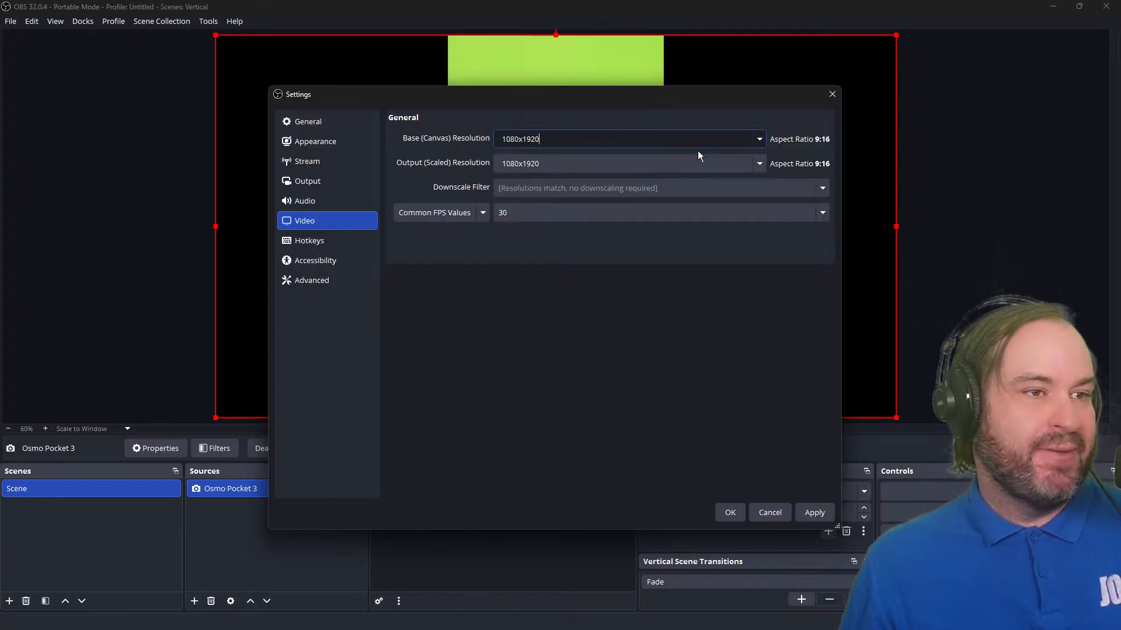
{"action": "key", "text": "BackSpace"}
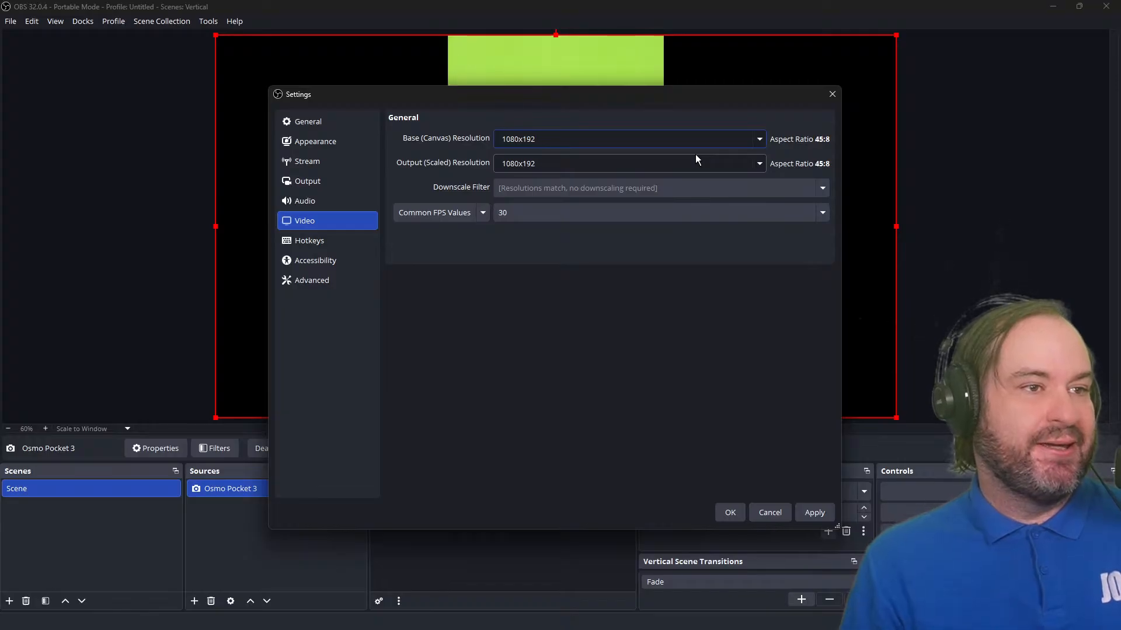
{"action": "key", "text": "BackSpace"}
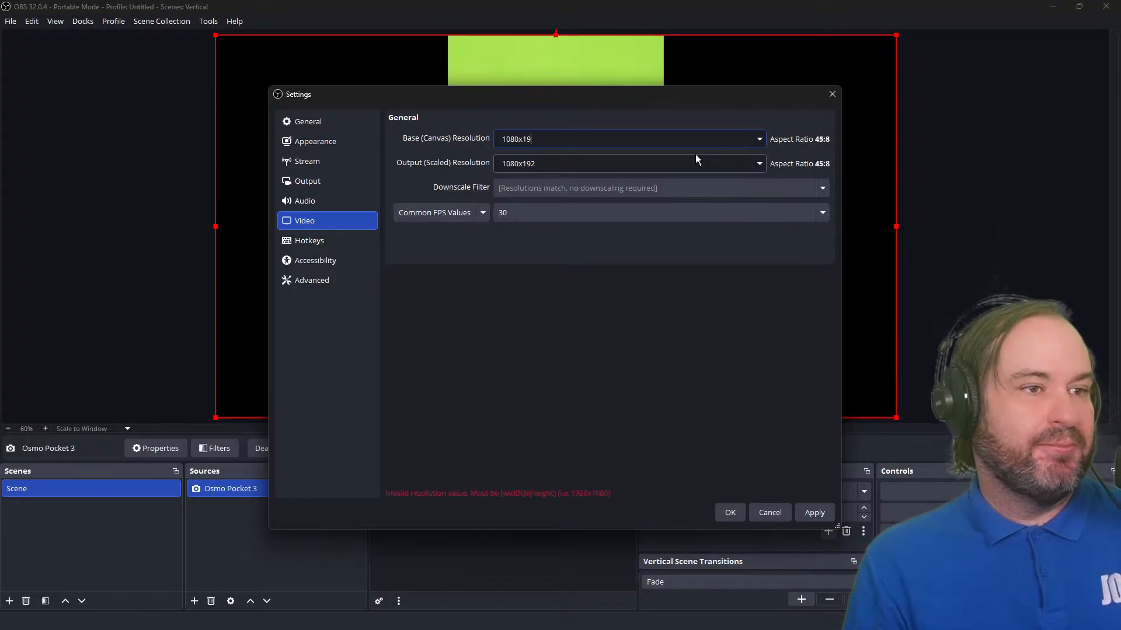
{"action": "type", "text": "20"}
Step: Set the Output (Scaled) Resolution to 1080x1920, then apply and close the settings
{"action": "key", "text": "Tab"}
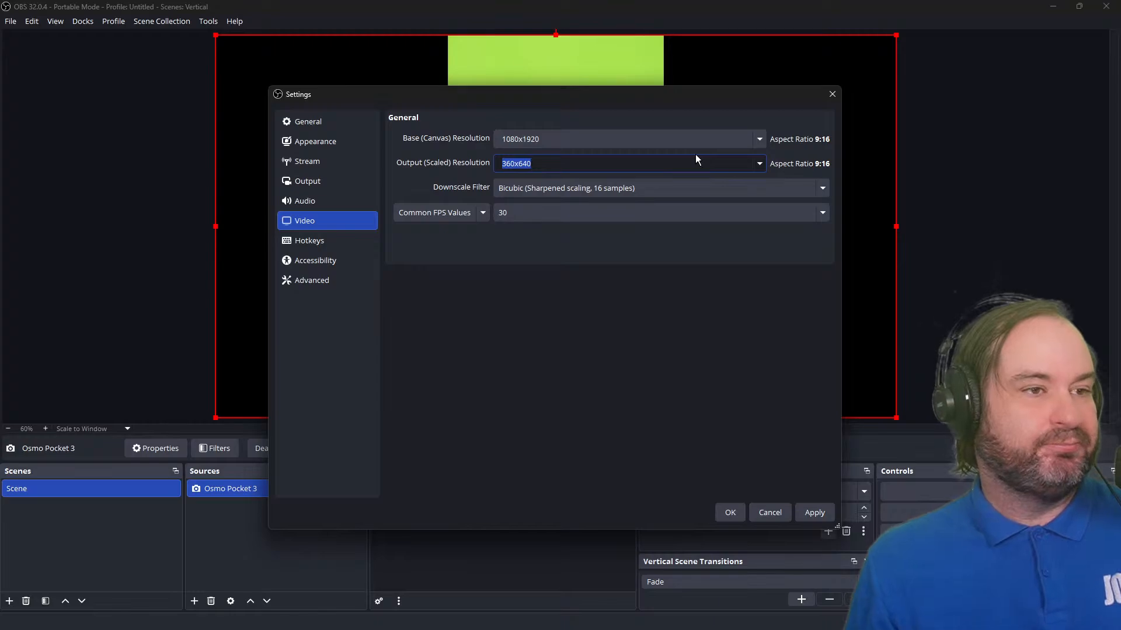
{"action": "type", "text": "1080x1920"}
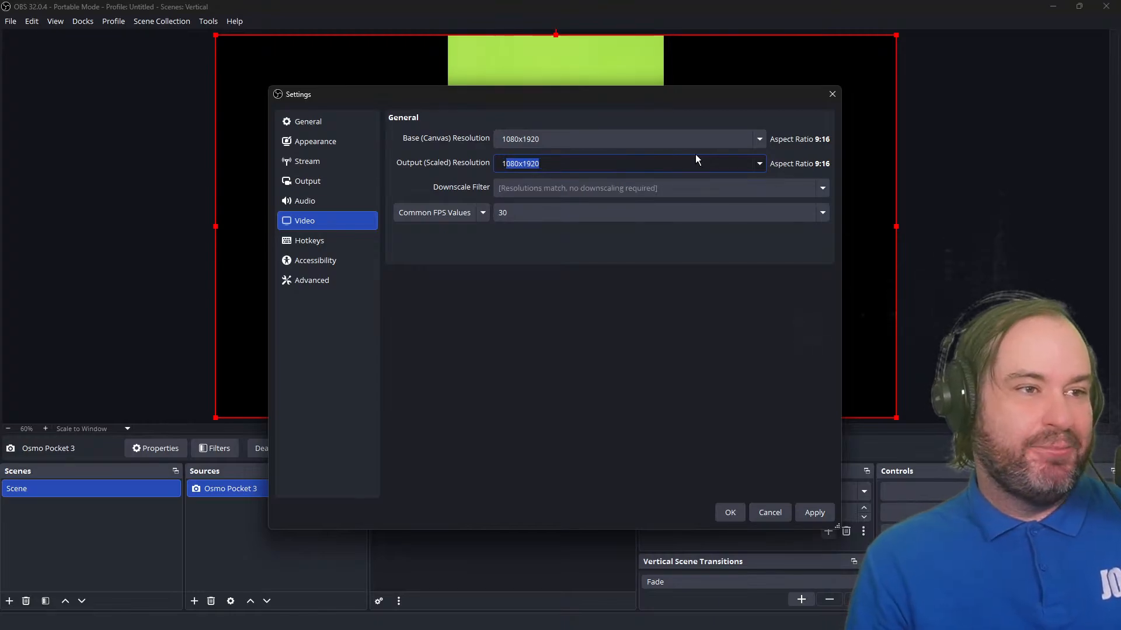
{"action": "key", "text": "Tab"}
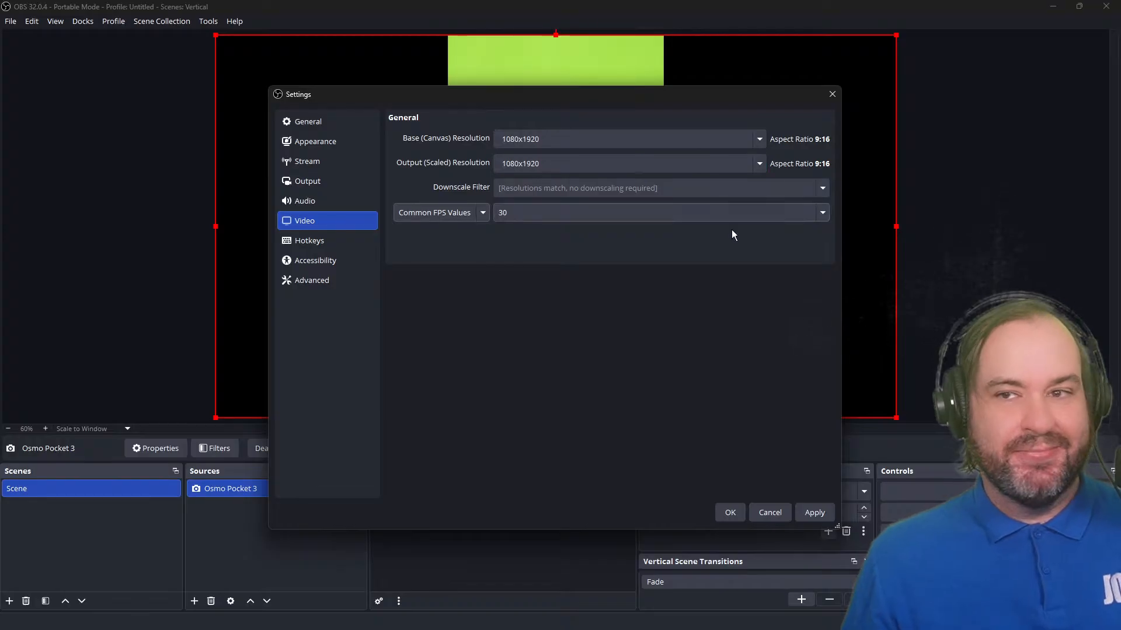
{"action": "left_click", "coordinate": [815, 513]}
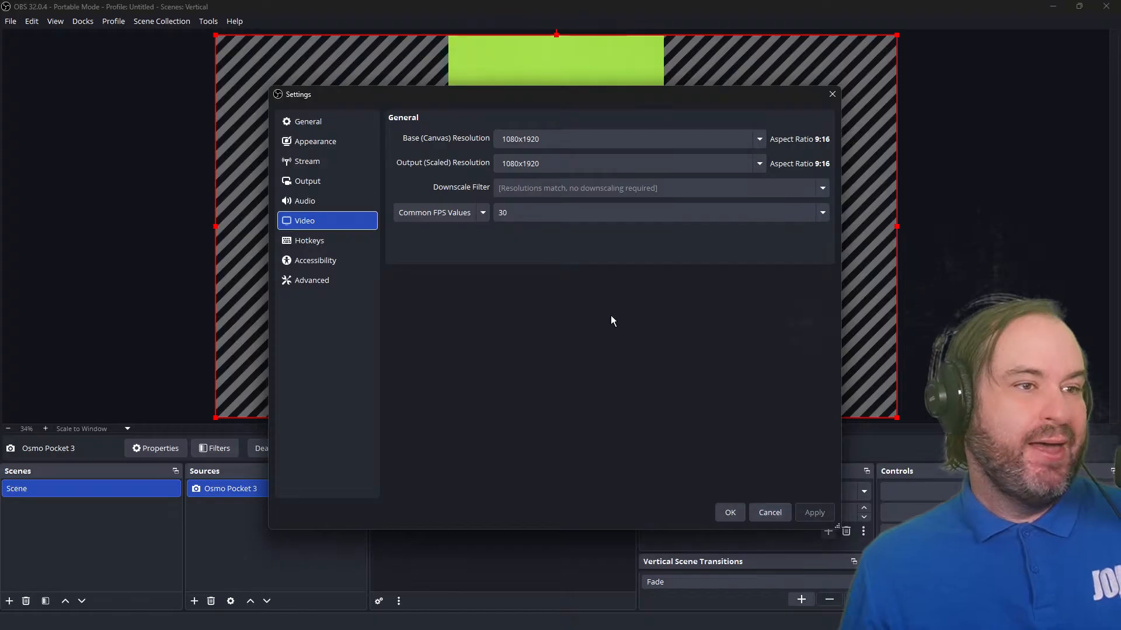
{"action": "left_click", "coordinate": [730, 513]}
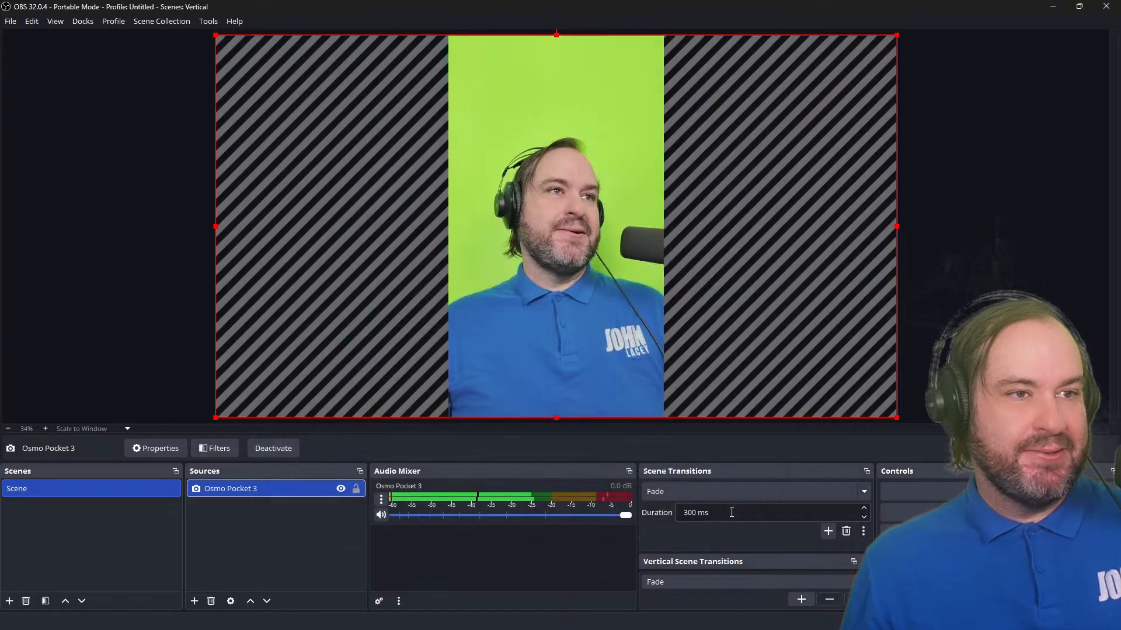
{"action": "left_click", "coordinate": [992, 231]}
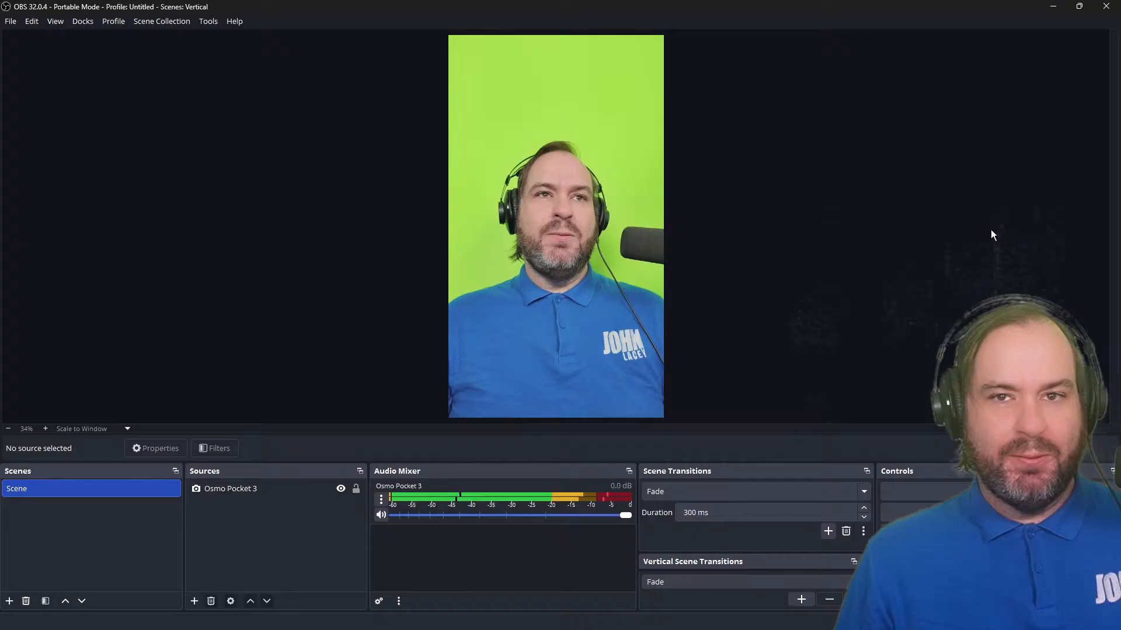
{"action": "left_click", "coordinate": [491, 222]}
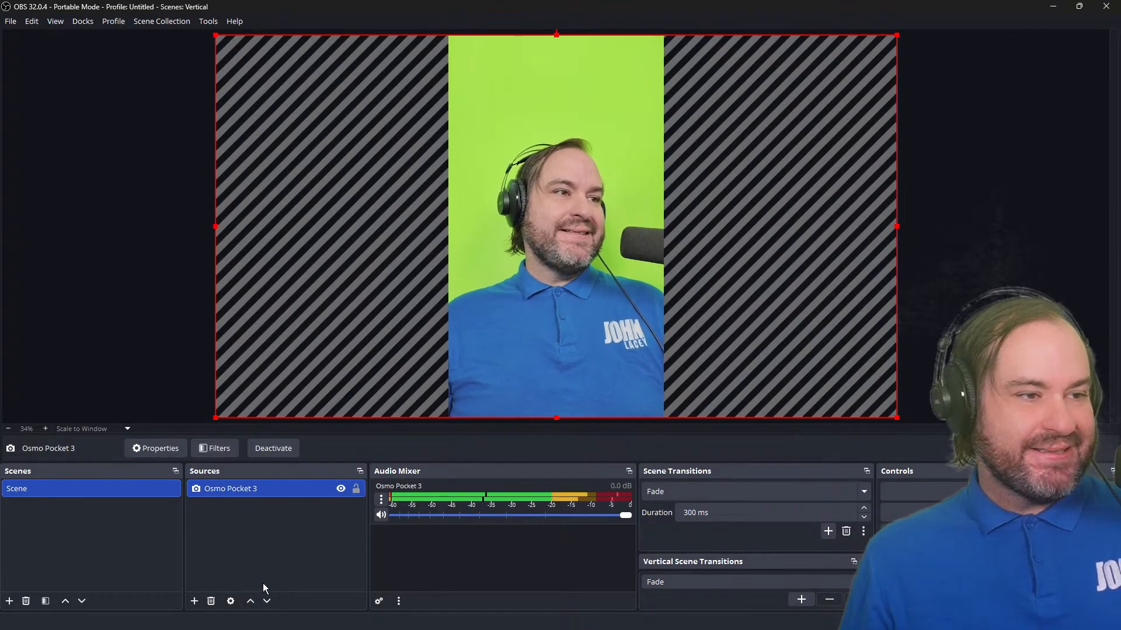
Step: Set the Osmo Pocket 3 source's custom resolution to 1080x1920 and accept the properties
{"action": "double_click", "coordinate": [268, 491]}
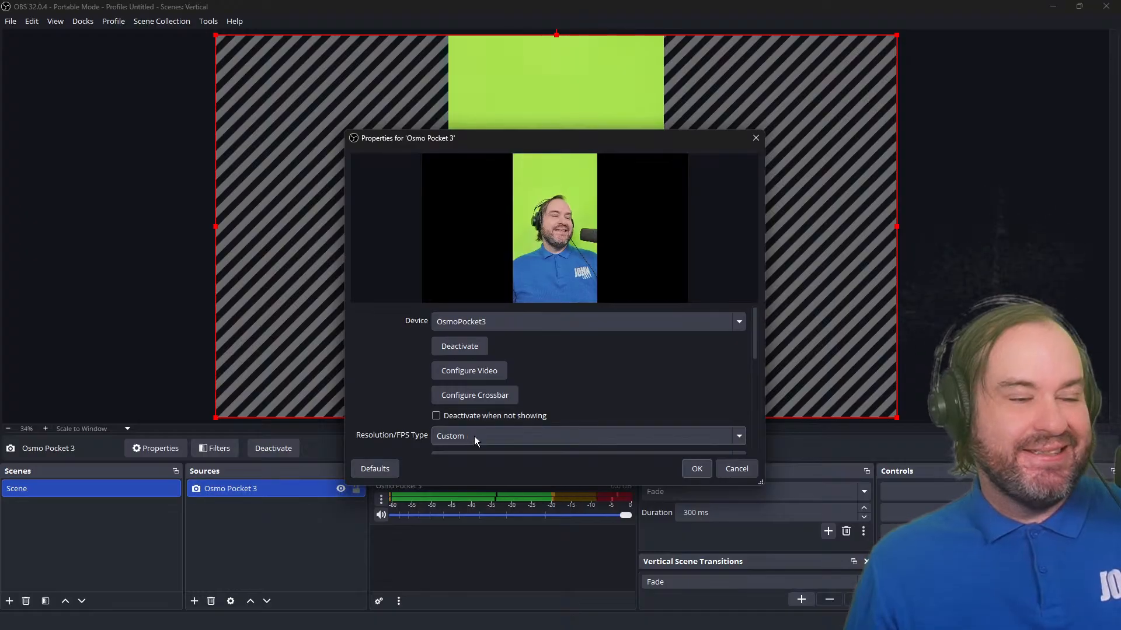
{"action": "scroll", "coordinate": [529, 415], "scroll_direction": "down", "scroll_amount": 1}
{"action": "left_click", "coordinate": [556, 424]}
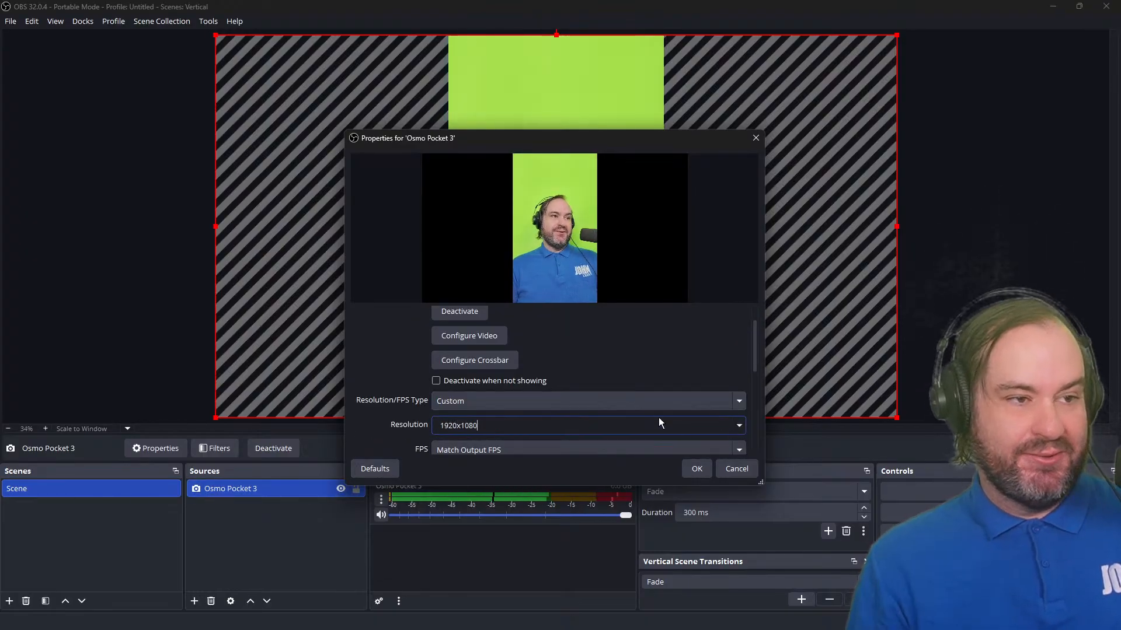
{"action": "key", "text": "BackSpace"}
{"action": "key", "text": "BackSpace"}
{"action": "key", "text": "BackSpace"}
{"action": "key", "text": "BackSpace"}
{"action": "key", "text": "BackSpace"}
{"action": "key", "text": "BackSpace"}
{"action": "key", "text": "BackSpace"}
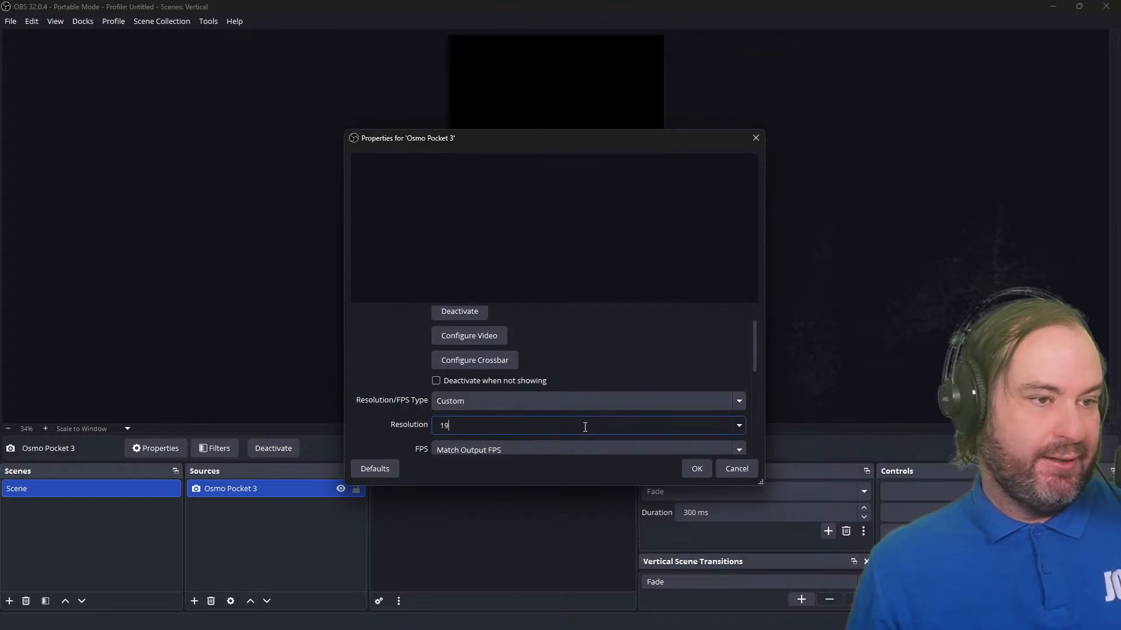
{"action": "key", "text": "BackSpace"}
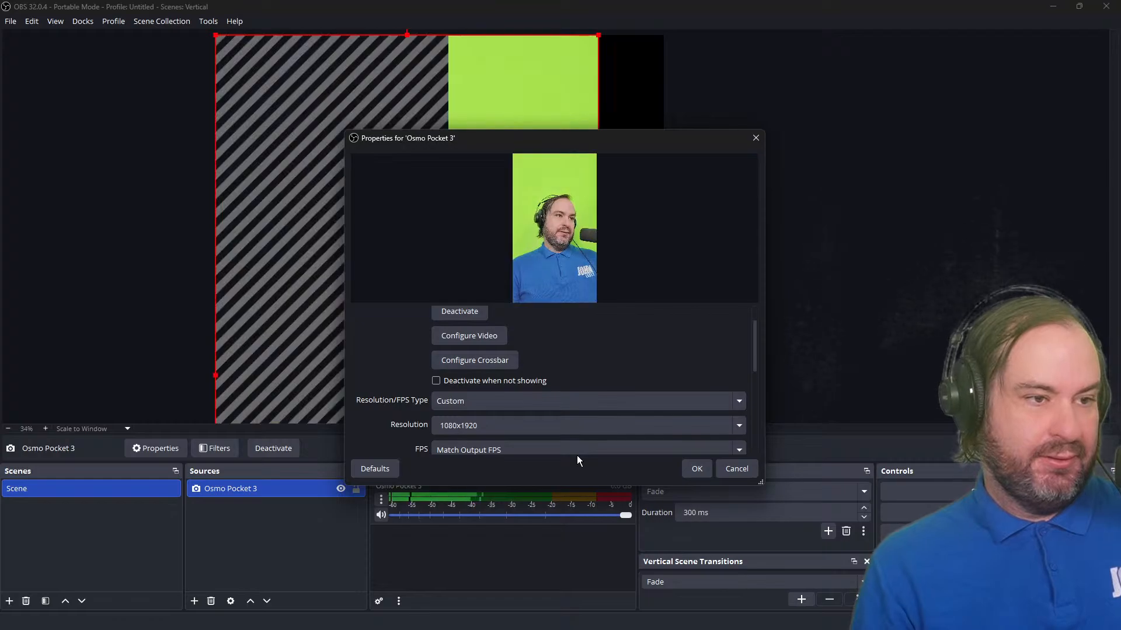
{"action": "left_click", "coordinate": [697, 468]}
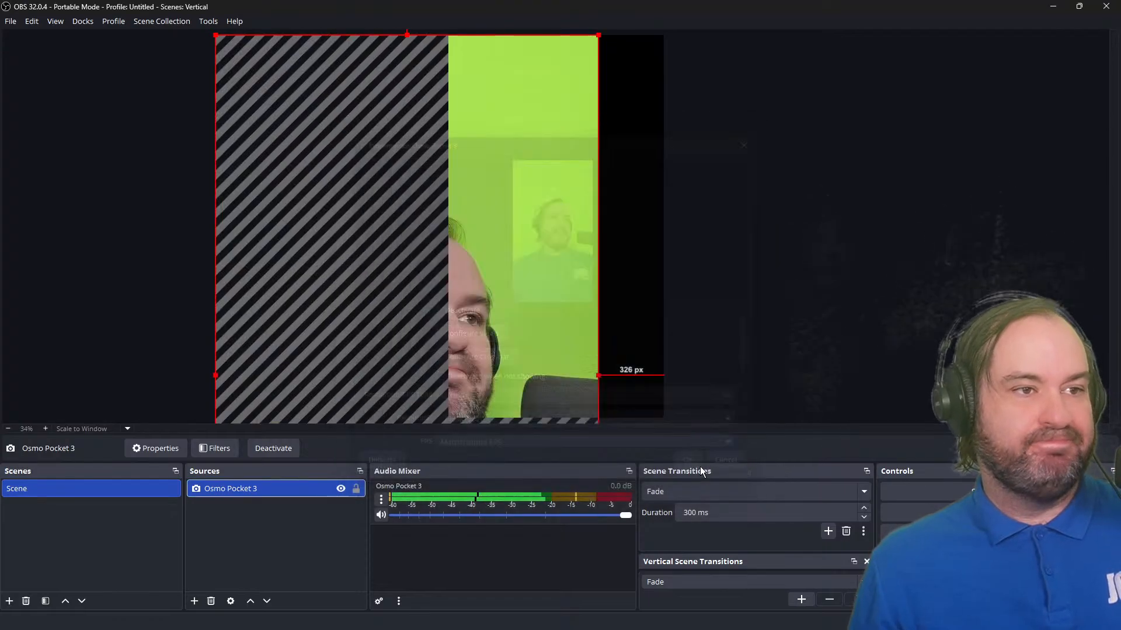
Step: Fit the Osmo Pocket 3 source to the vertical canvas with the Fit to screen transform and deselect it
{"action": "right_click", "coordinate": [304, 61]}
{"action": "mouse_move", "coordinate": [376, 349]}
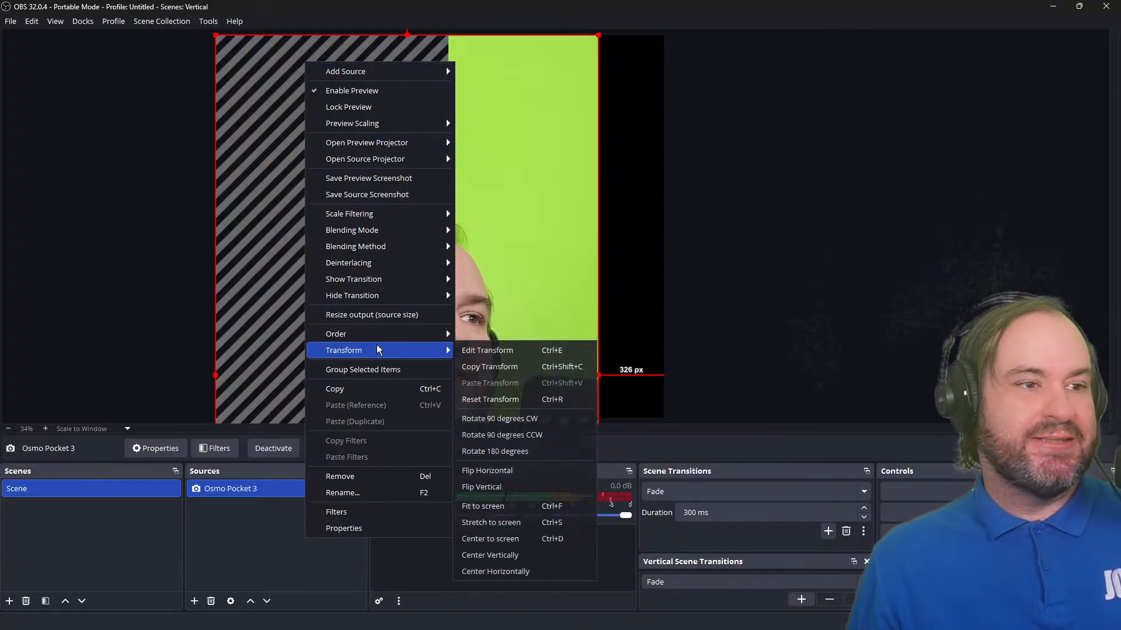
{"action": "left_click", "coordinate": [551, 507]}
{"action": "left_click", "coordinate": [747, 311]}
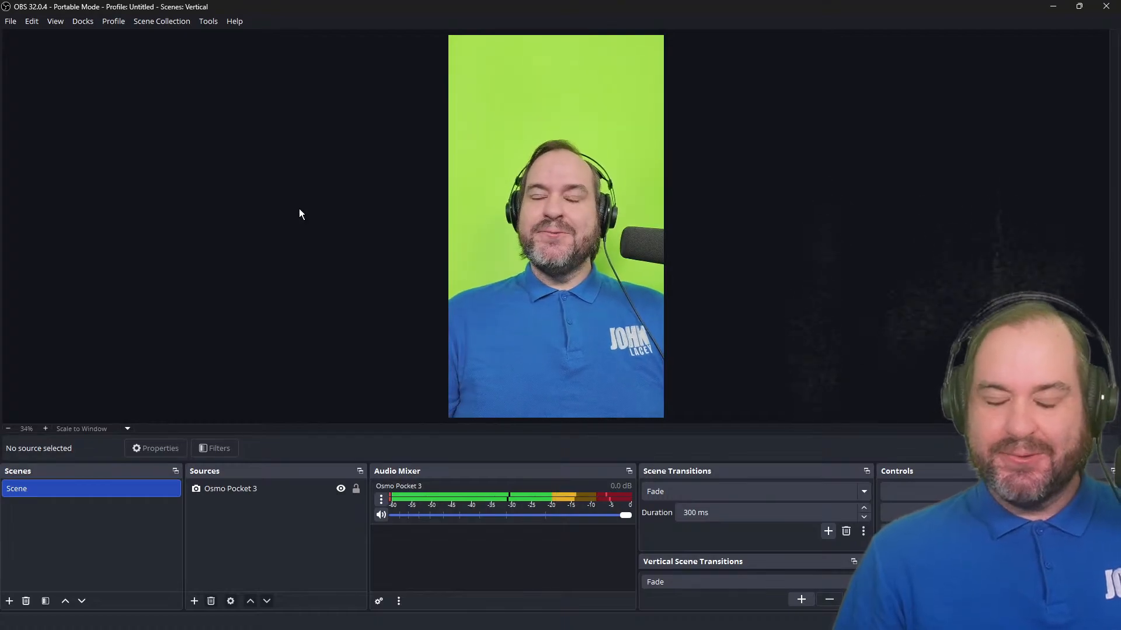
Step: Remove the Osmo Pocket 3 source from the scene
{"action": "left_click", "coordinate": [264, 491]}
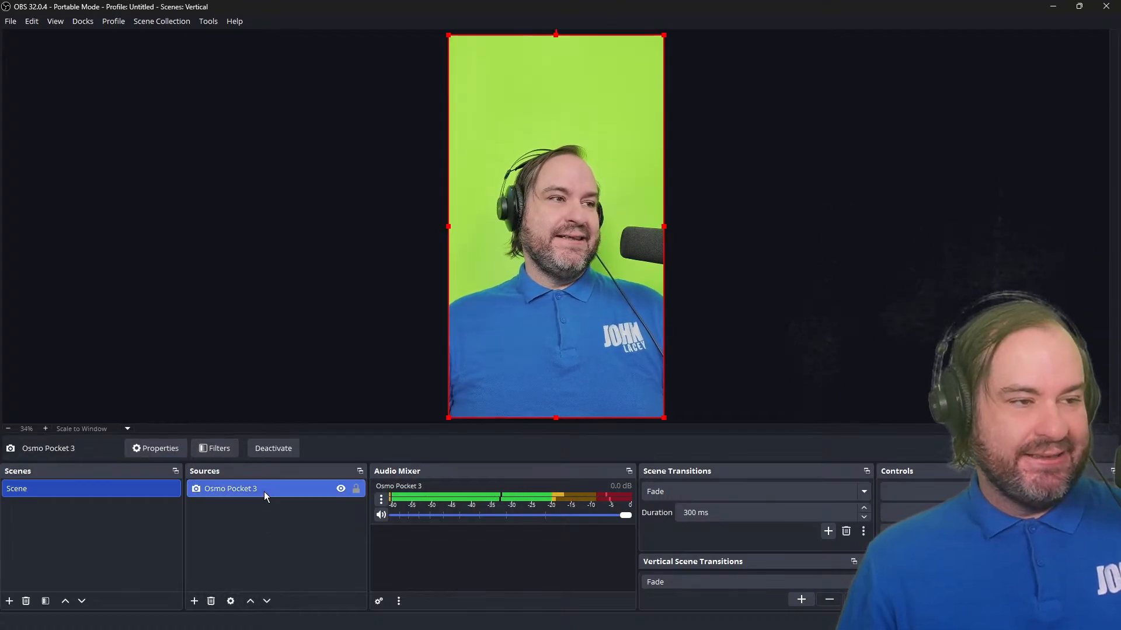
{"action": "key", "text": "Delete"}
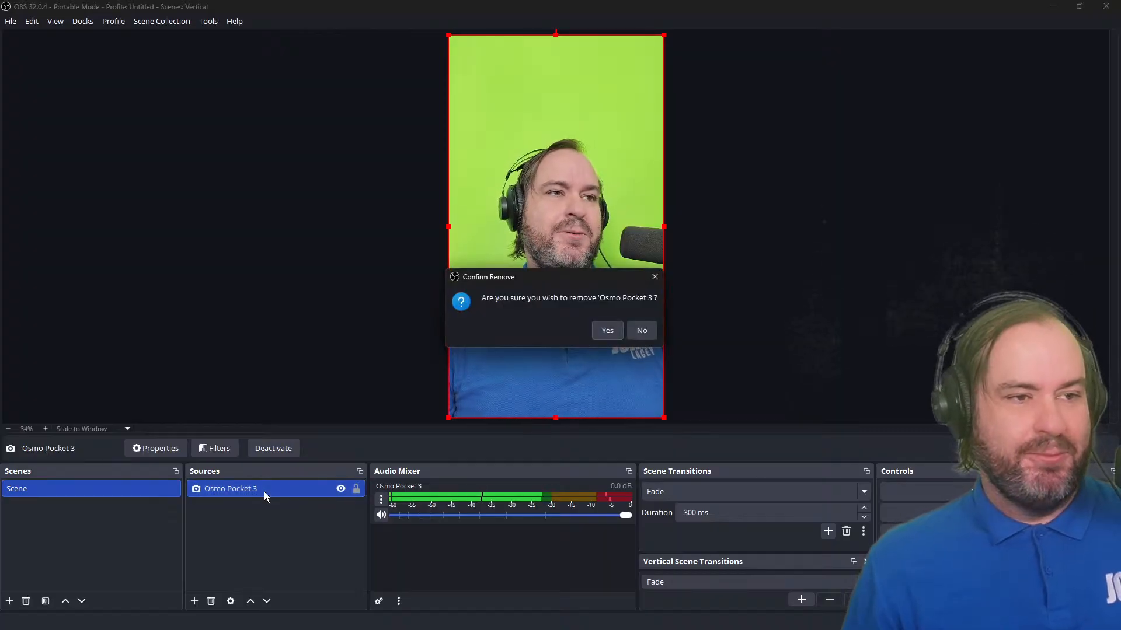
{"action": "left_click", "coordinate": [611, 331]}
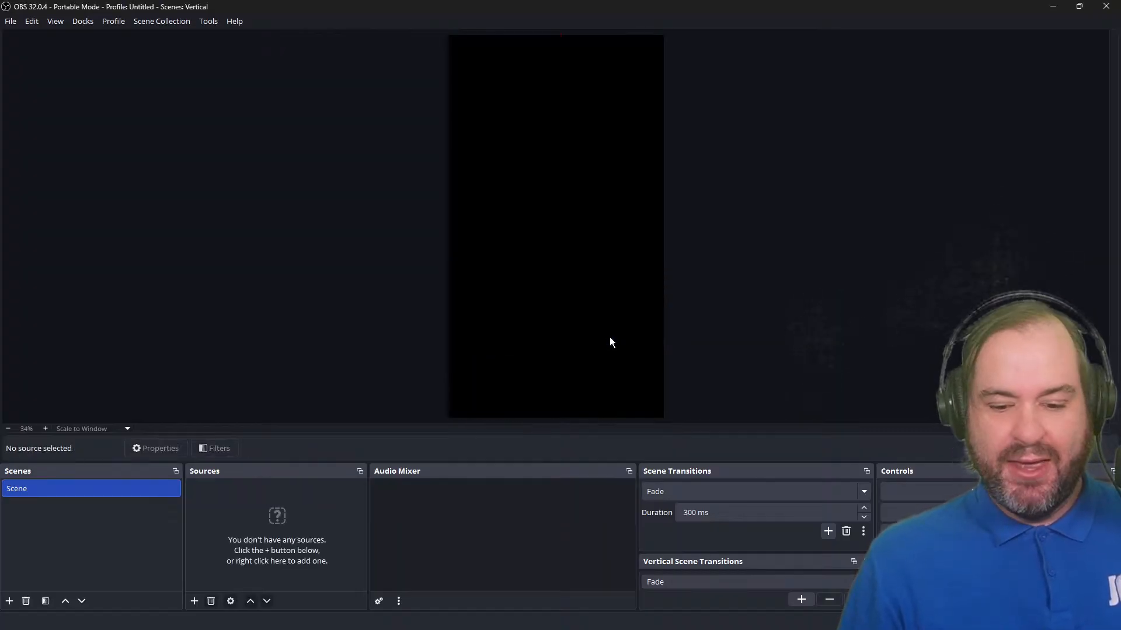
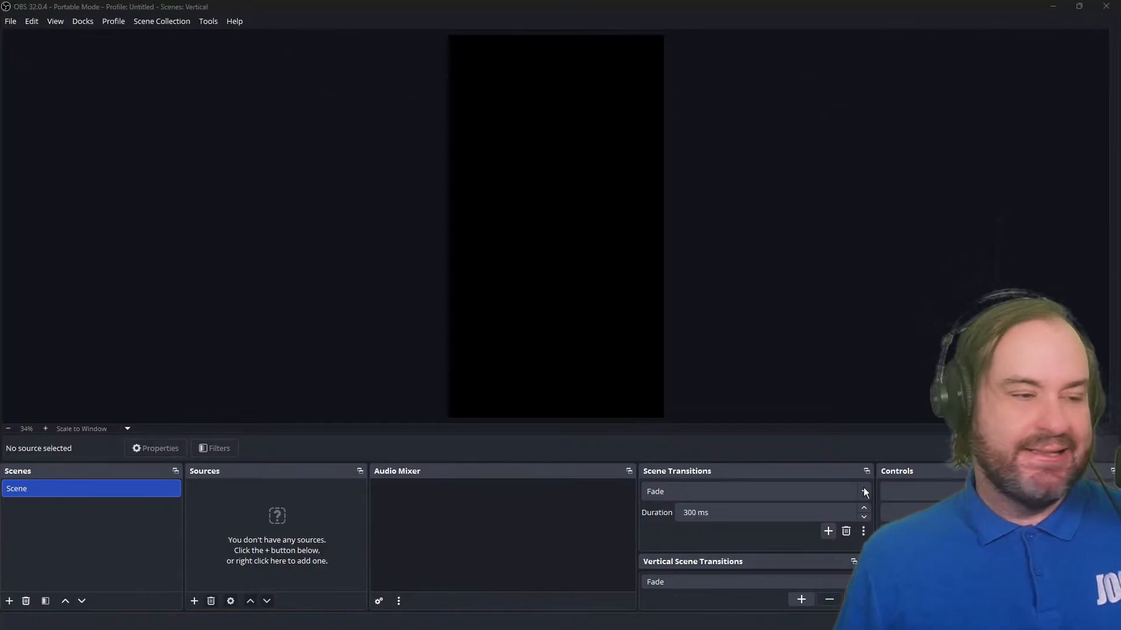
Step: Add a new Video Capture Device source named Facecam that uses the Elgato Facecam MK.2 device
{"action": "left_click", "coordinate": [189, 602]}
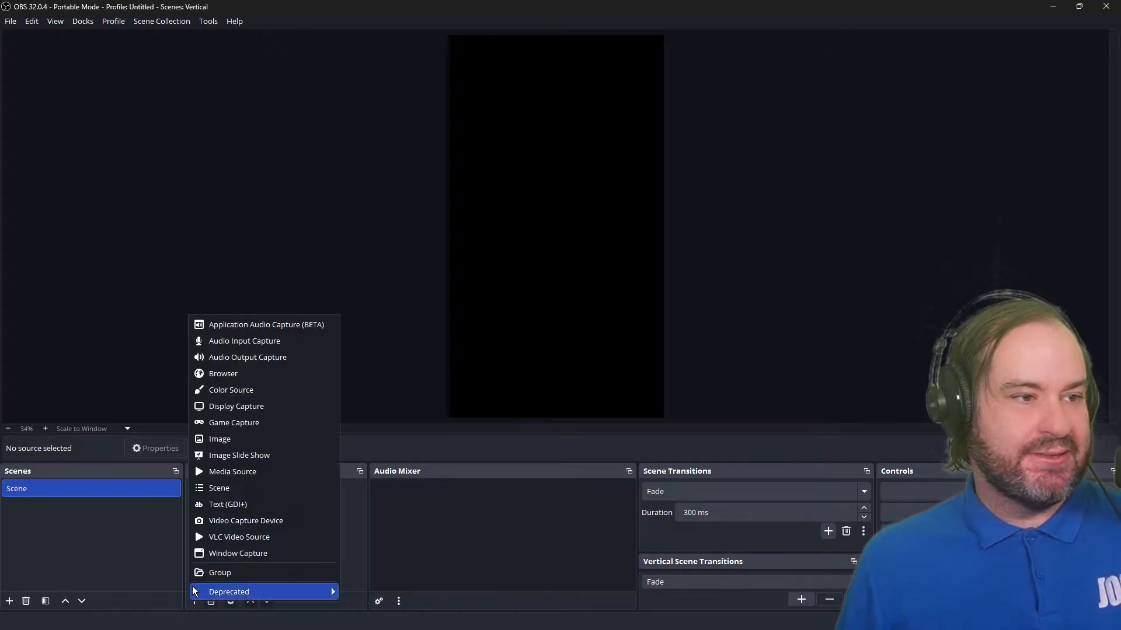
{"action": "left_click", "coordinate": [259, 527]}
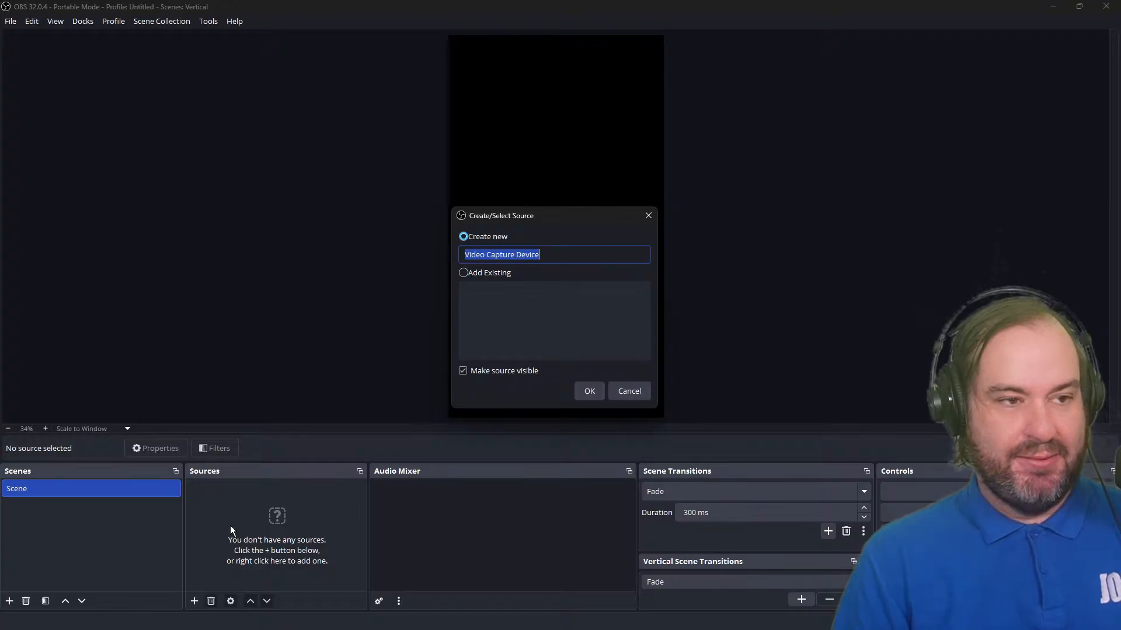
{"action": "type", "text": "Faceca"}
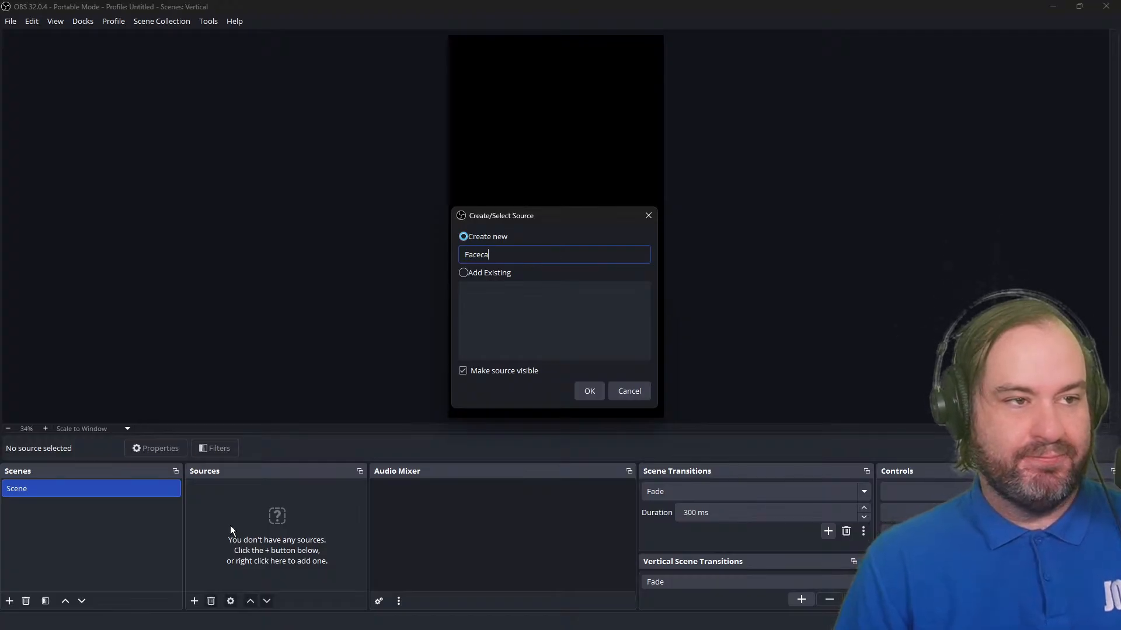
{"action": "type", "text": "m"}
{"action": "key", "text": "Return"}
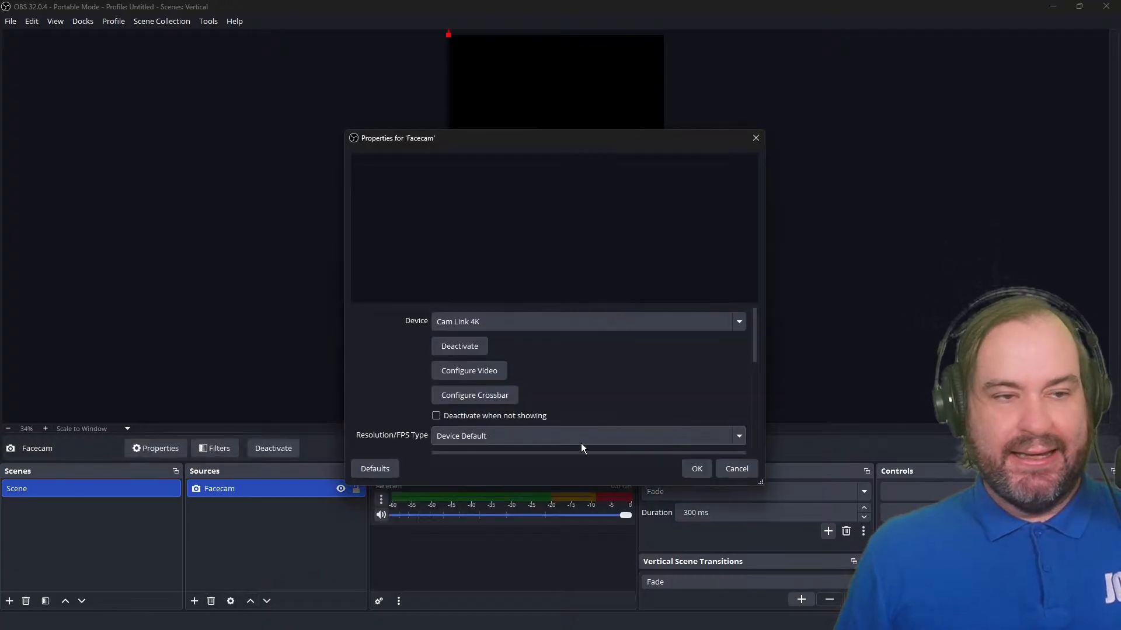
{"action": "left_click", "coordinate": [735, 322]}
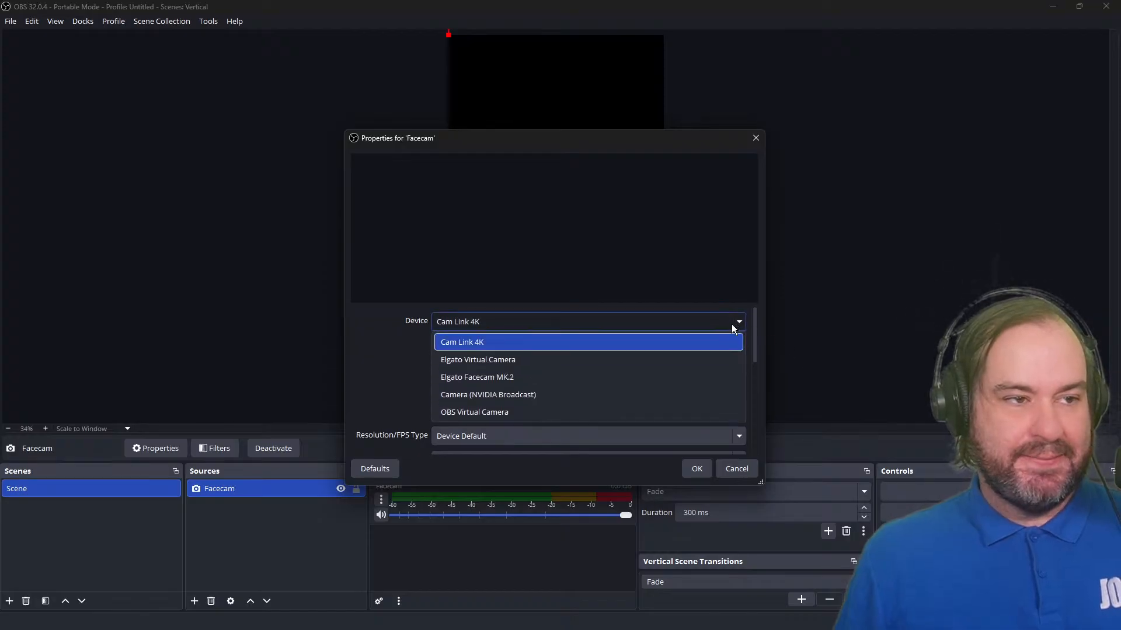
{"action": "left_click", "coordinate": [715, 372]}
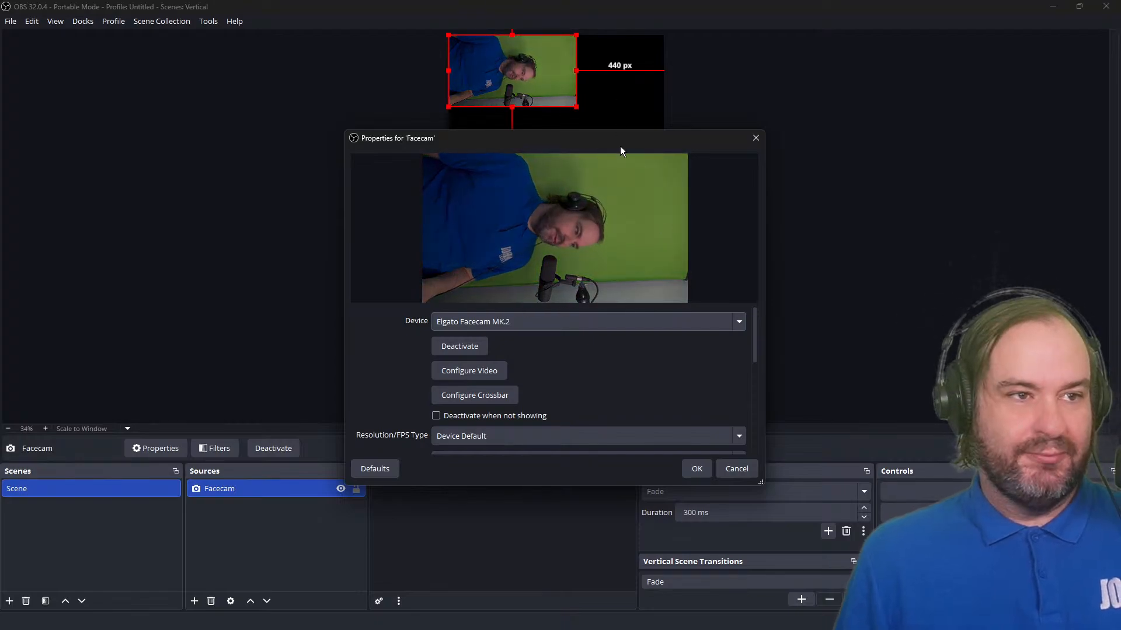
Step: Reset the Facecam's Camera Control settings to their defaults in the video configuration and accept them
{"action": "left_click_drag", "start_coordinate": [620, 146], "coordinate": [792, 137]}
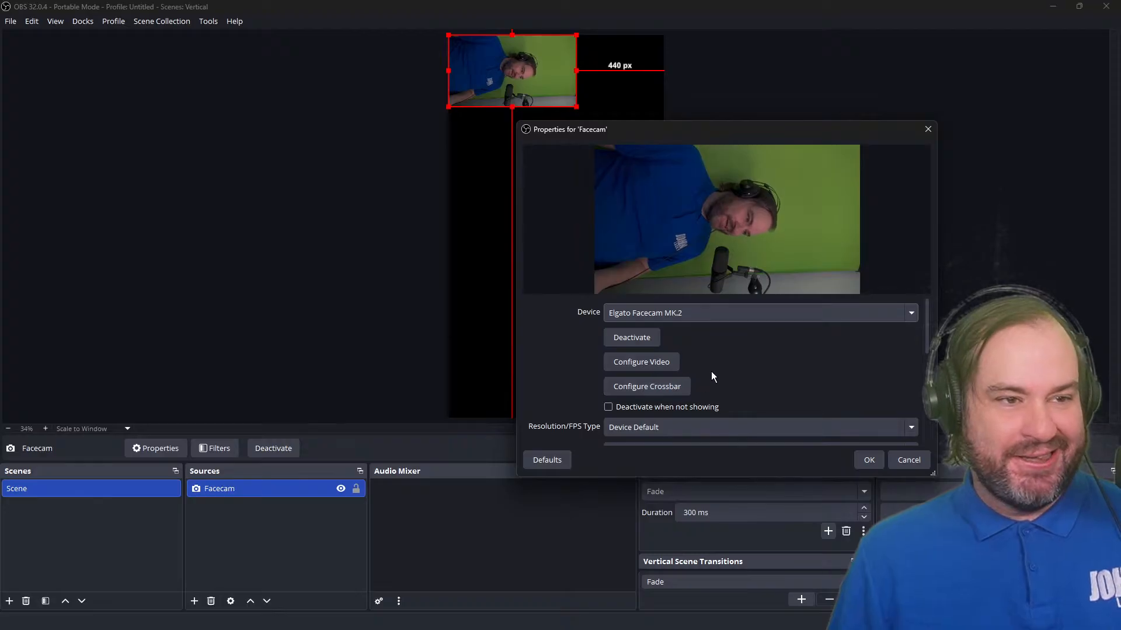
{"action": "scroll", "coordinate": [711, 371], "scroll_direction": "down", "scroll_amount": 2}
{"action": "scroll", "coordinate": [711, 371], "scroll_direction": "up", "scroll_amount": 2}
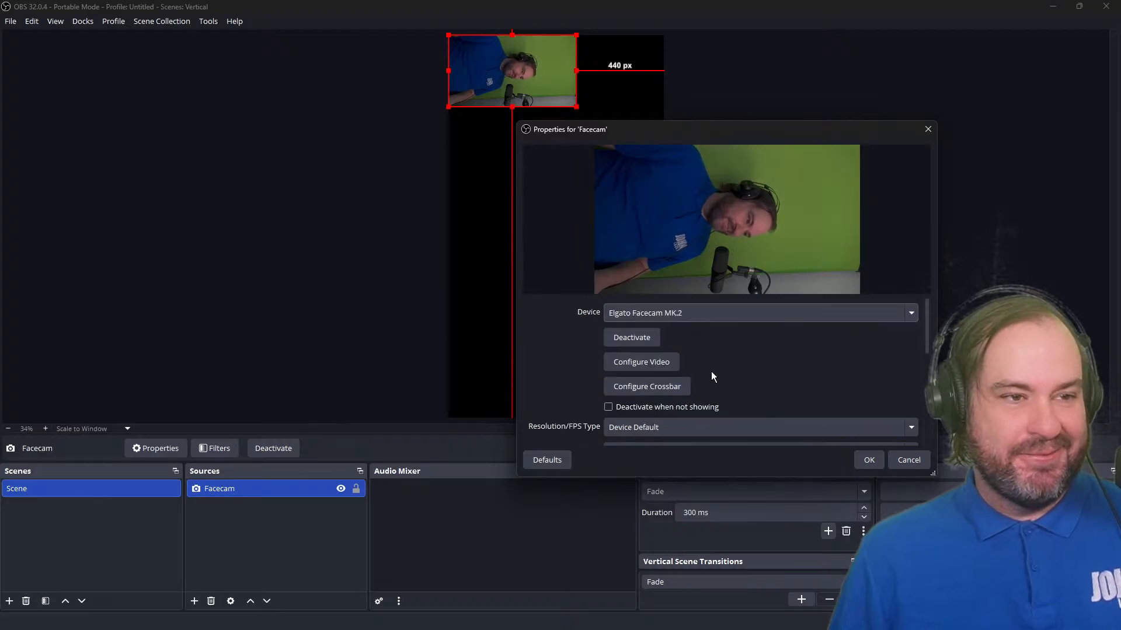
{"action": "left_click", "coordinate": [654, 363]}
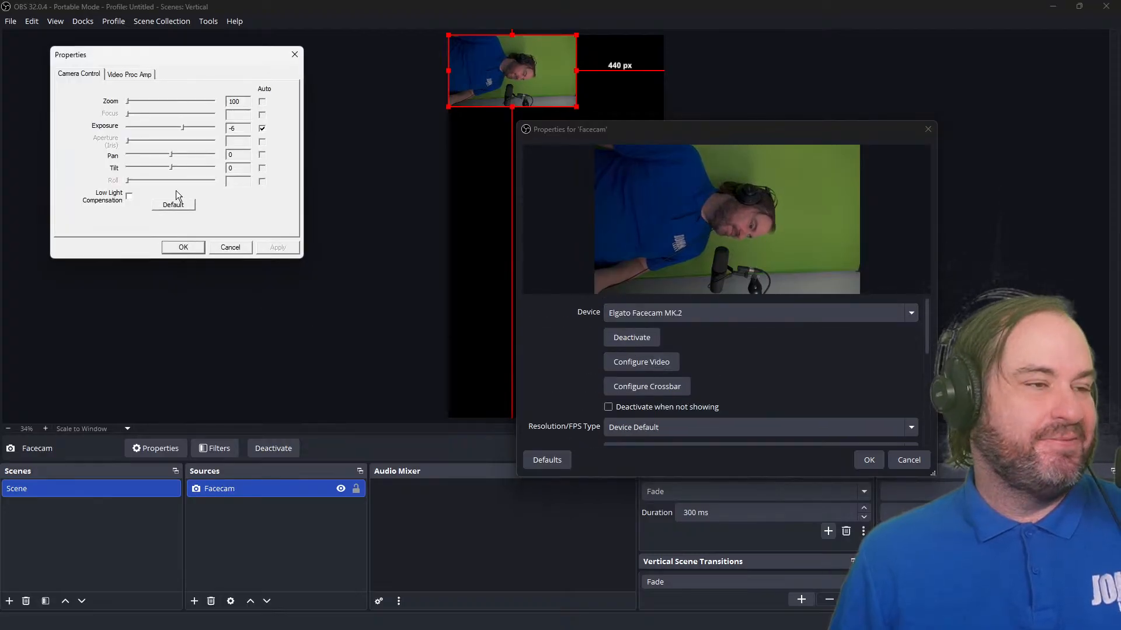
{"action": "left_click", "coordinate": [173, 206]}
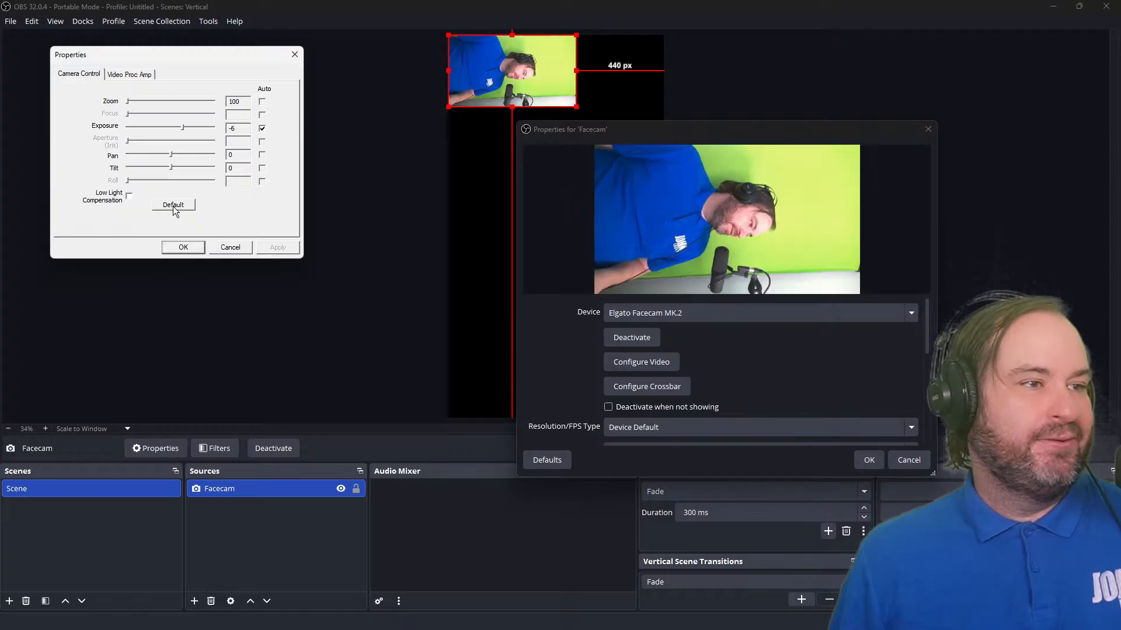
{"action": "left_click", "coordinate": [182, 248]}
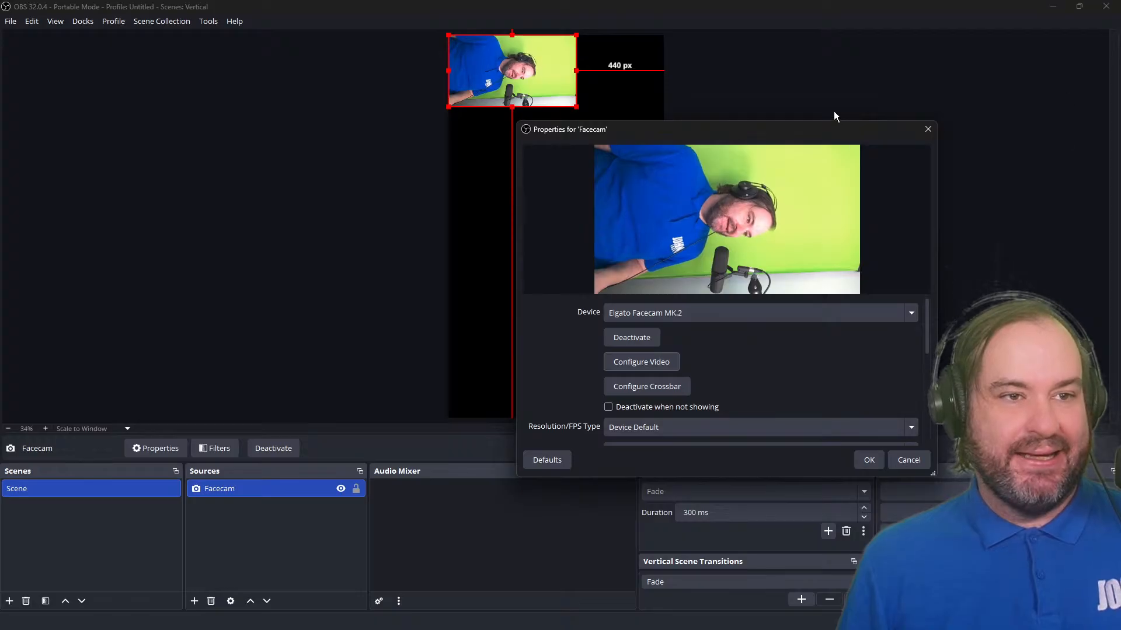
Step: Set the Facecam source's Resolution/FPS Type to Custom with a resolution of 1920x1080
{"action": "left_click_drag", "start_coordinate": [832, 126], "coordinate": [825, 62]}
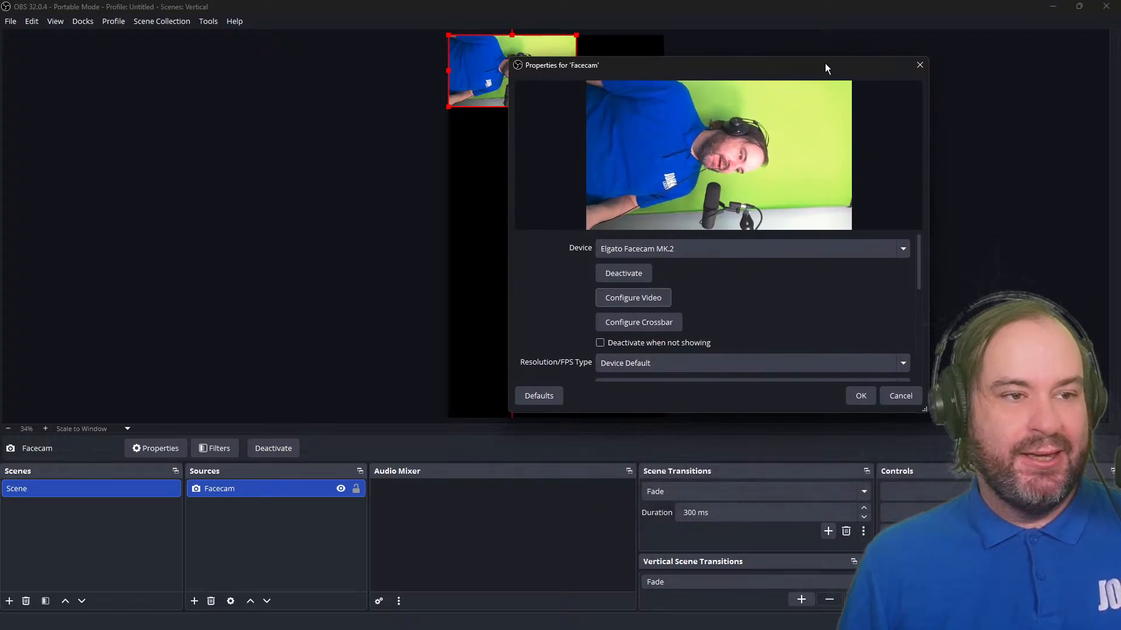
{"action": "left_click", "coordinate": [762, 362]}
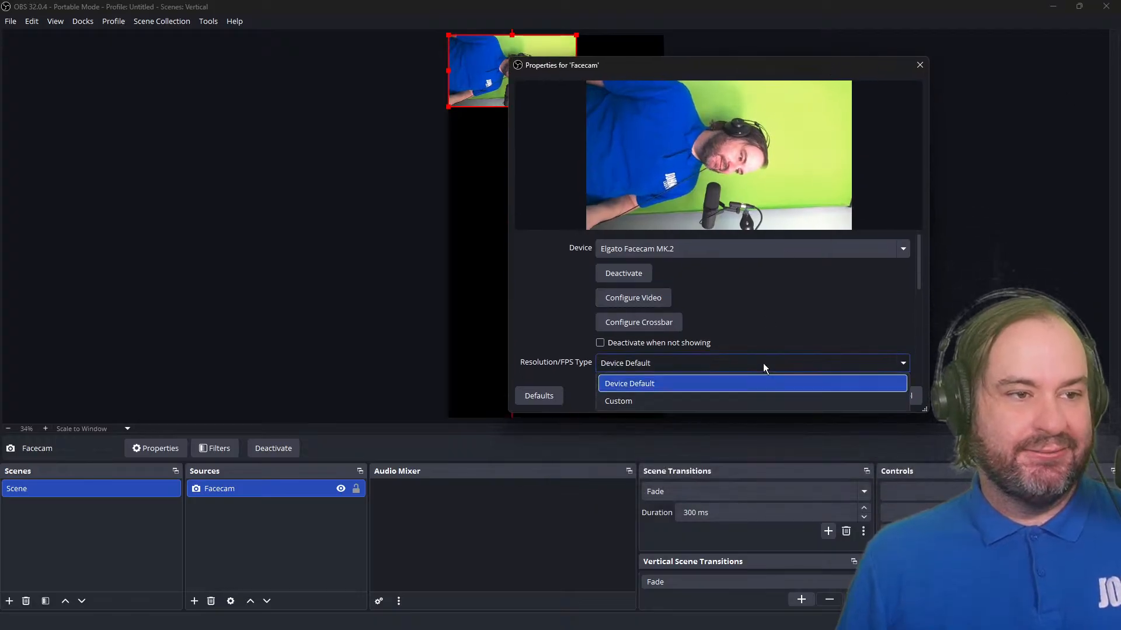
{"action": "left_click", "coordinate": [764, 401]}
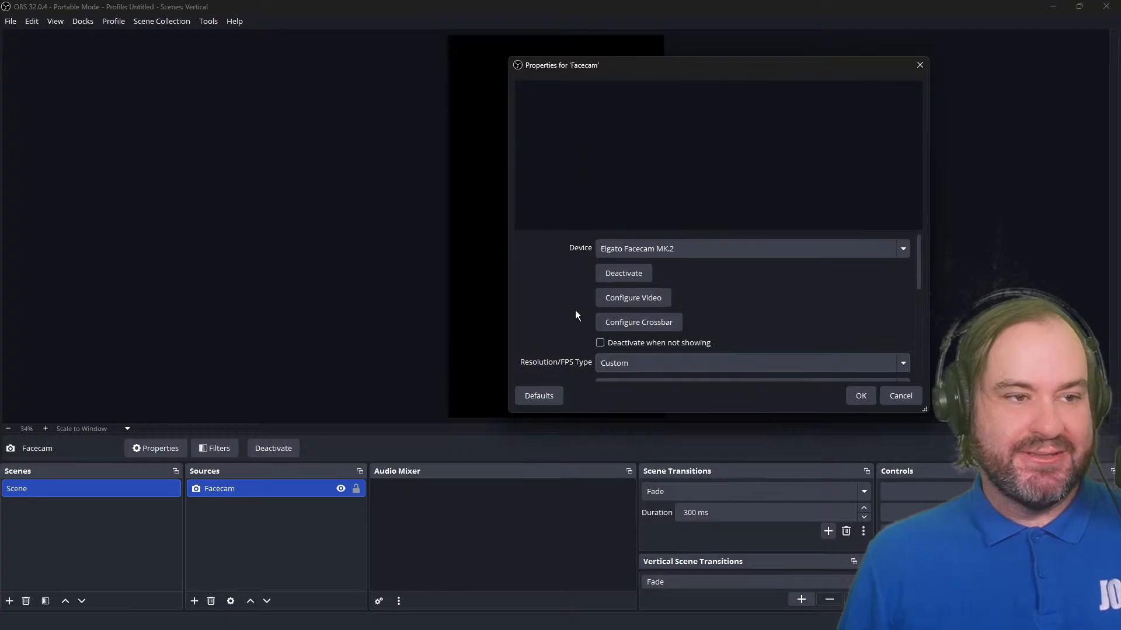
{"action": "scroll", "coordinate": [558, 304], "scroll_direction": "down", "scroll_amount": 2}
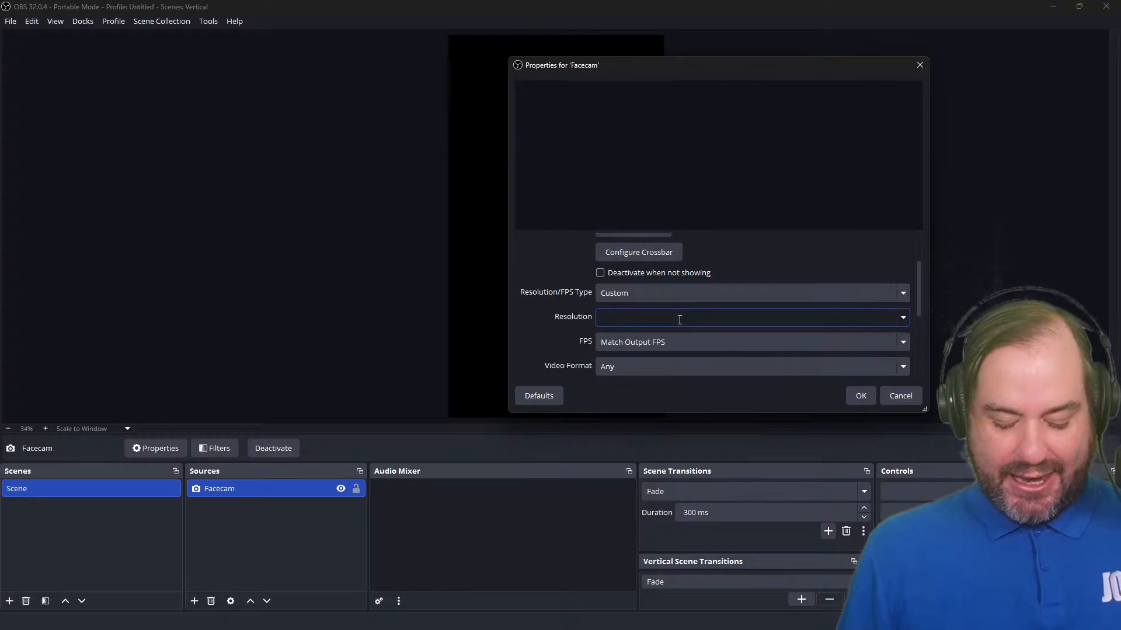
{"action": "left_click", "coordinate": [679, 320]}
{"action": "type", "text": "1920x108092"}
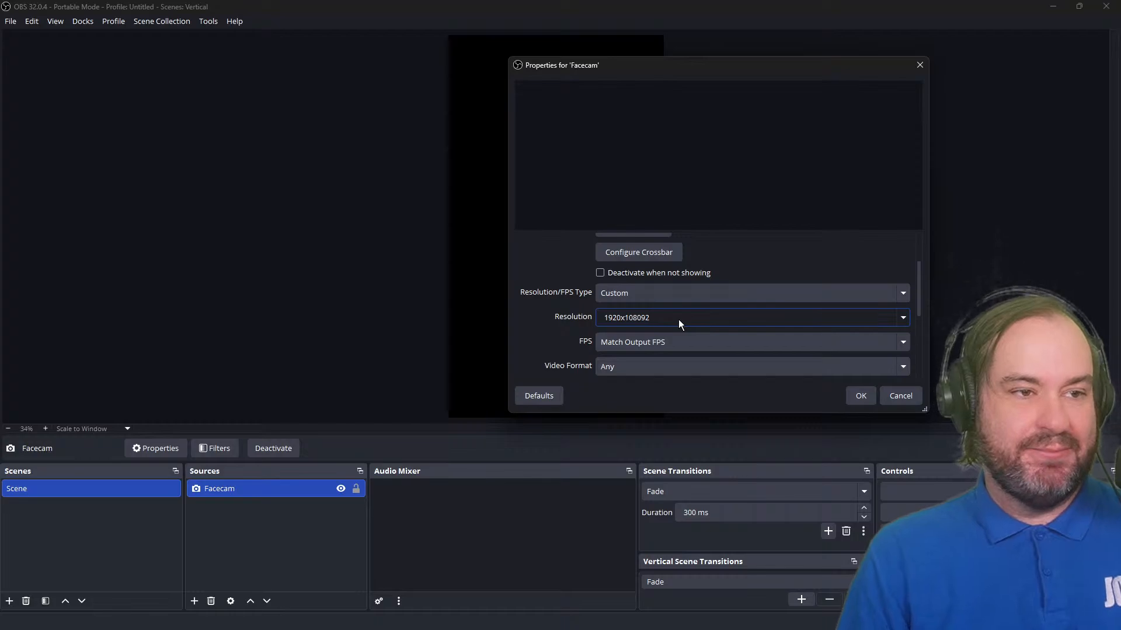
{"action": "key", "text": "BackSpace"}
{"action": "key", "text": "BackSpace"}
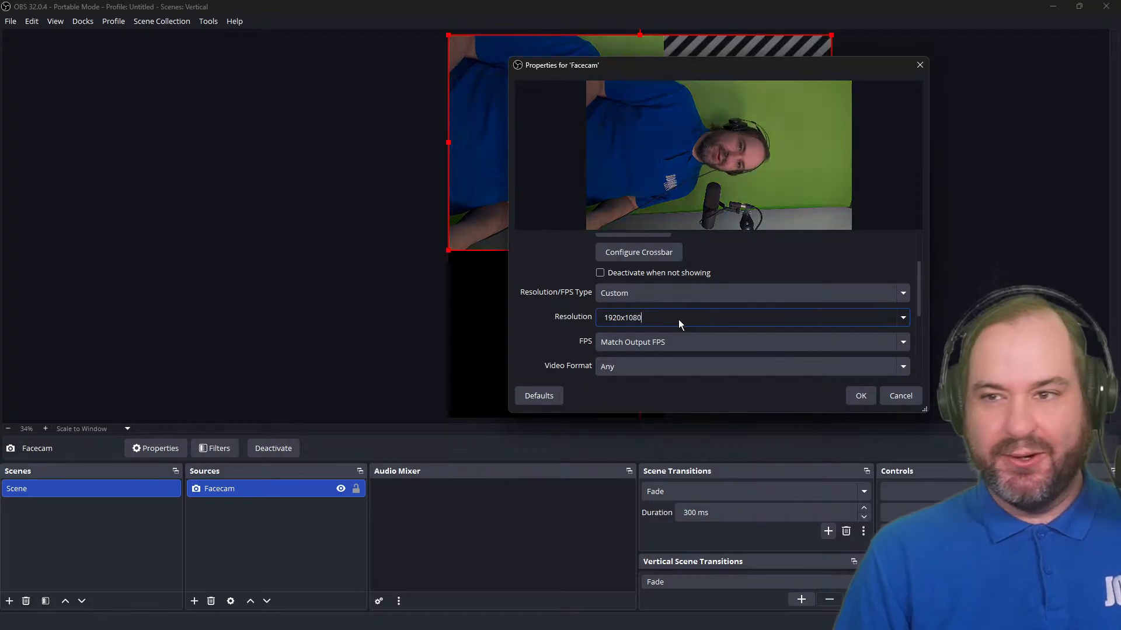
Step: Check the remaining Facecam properties, accept them, and shift the source slightly to the left on the canvas
{"action": "left_click_drag", "start_coordinate": [738, 62], "coordinate": [904, 114]}
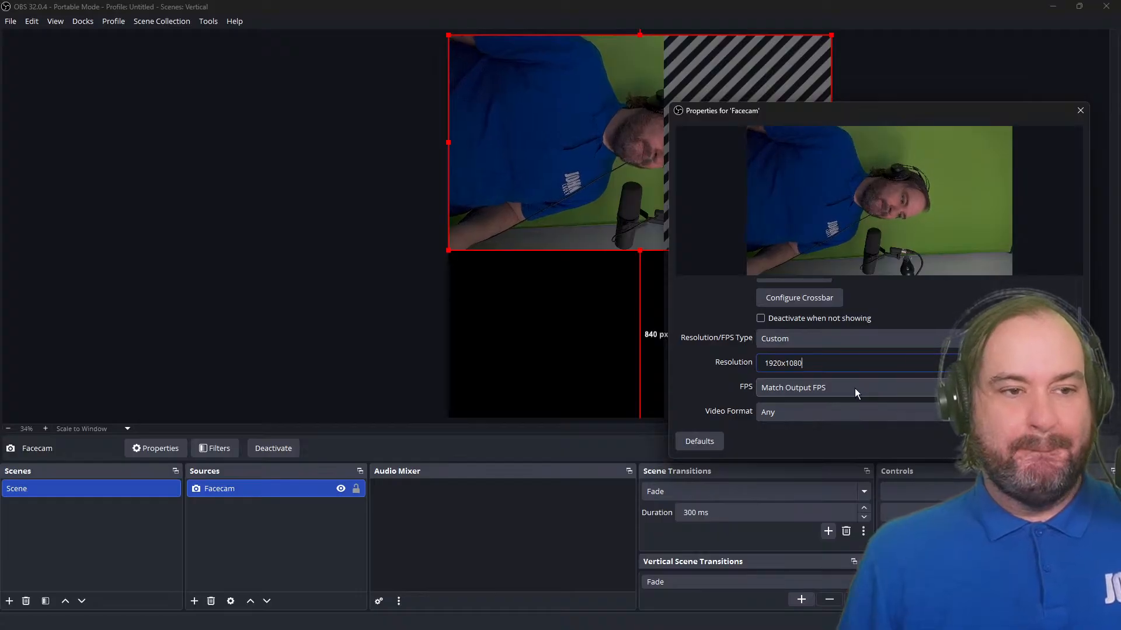
{"action": "left_click", "coordinate": [701, 381]}
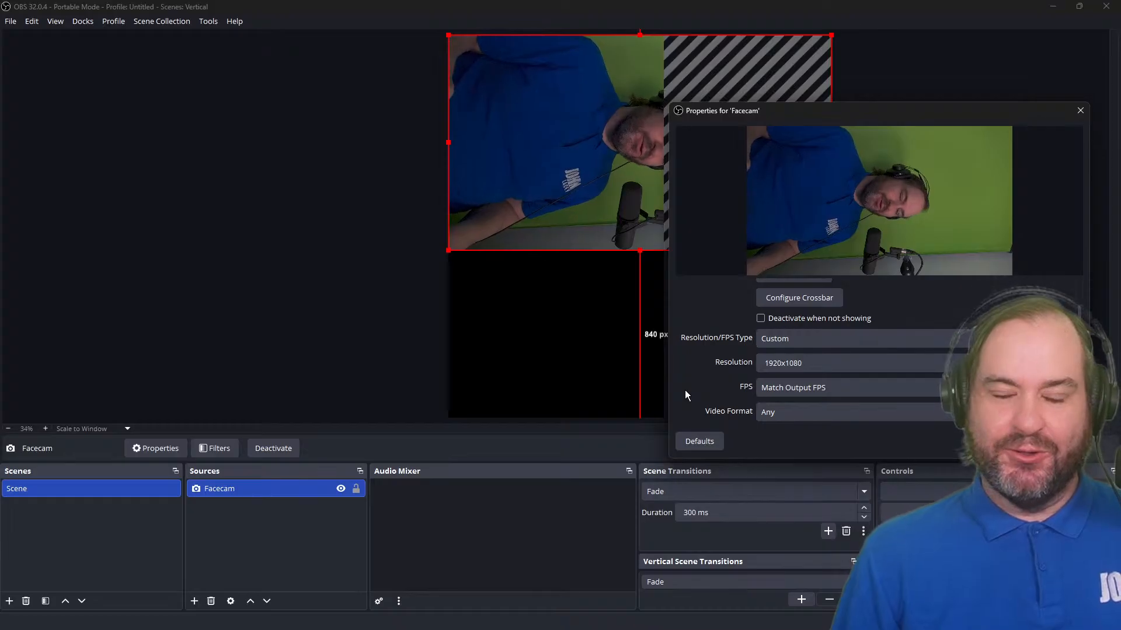
{"action": "scroll", "coordinate": [736, 383], "scroll_direction": "down", "scroll_amount": 2}
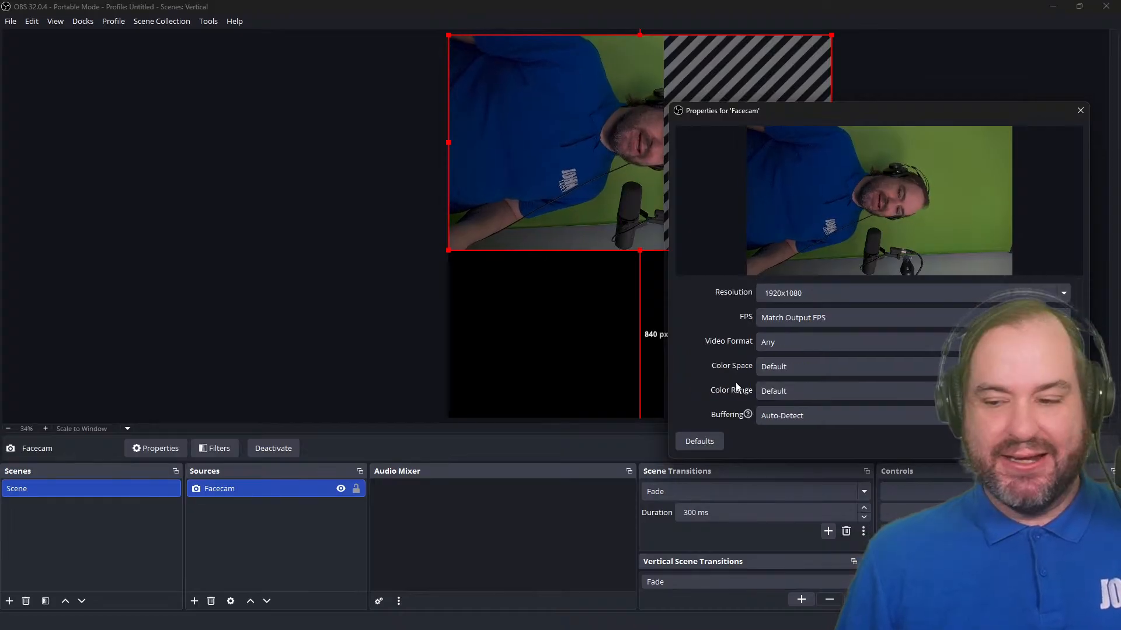
{"action": "scroll", "coordinate": [735, 383], "scroll_direction": "down", "scroll_amount": 1}
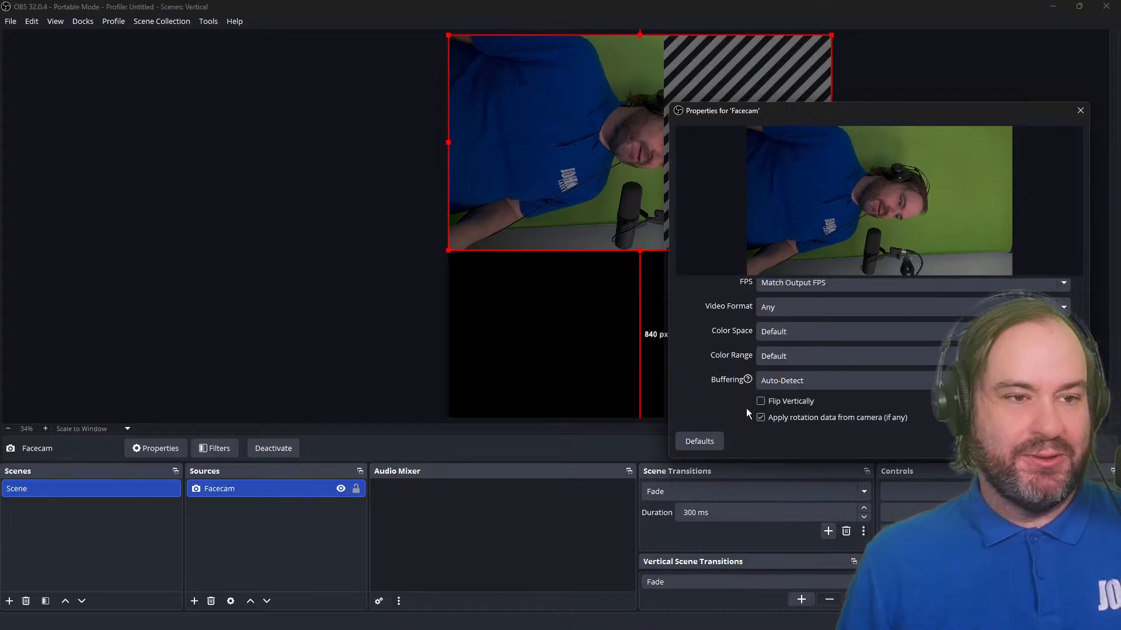
{"action": "scroll", "coordinate": [746, 411], "scroll_direction": "down", "scroll_amount": 1}
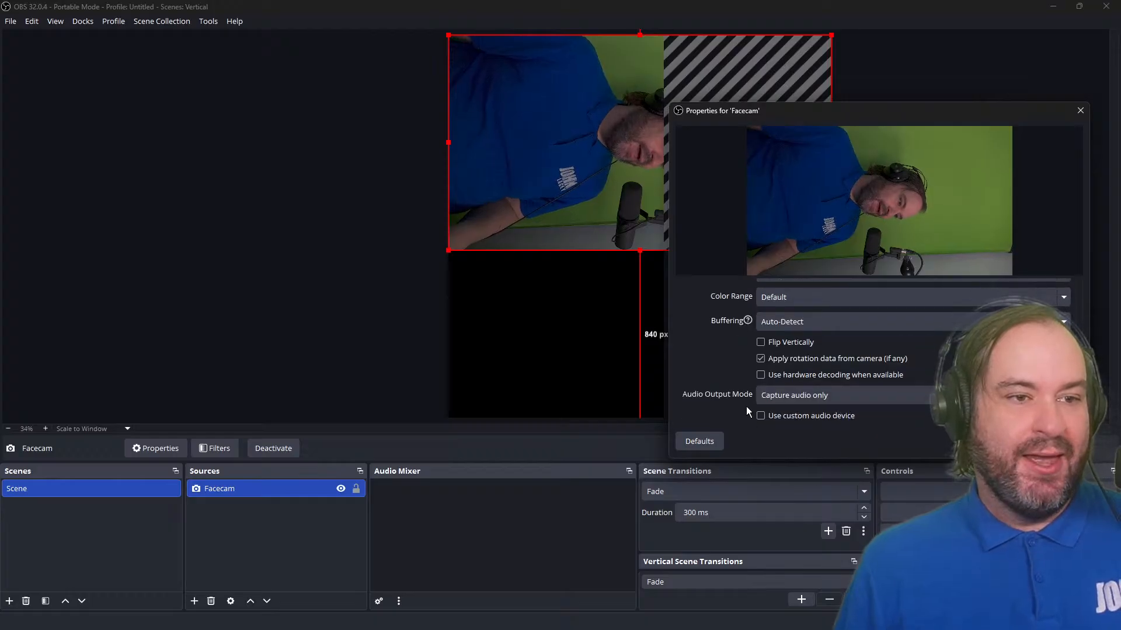
{"action": "scroll", "coordinate": [746, 409], "scroll_direction": "up", "scroll_amount": 3}
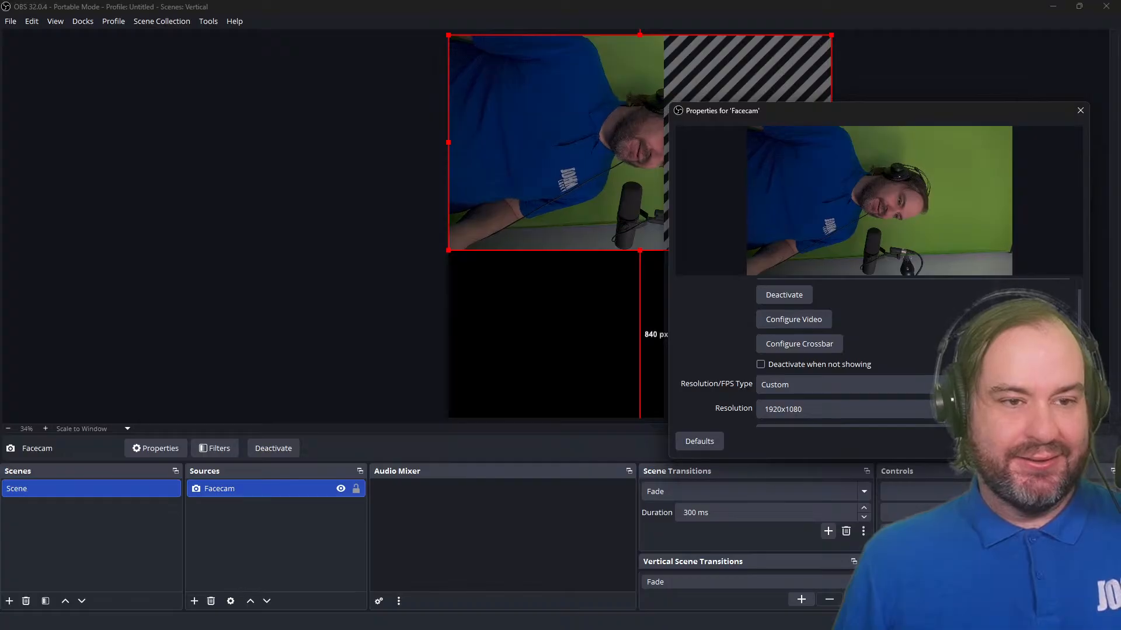
{"action": "left_click", "coordinate": [1011, 441]}
{"action": "left_click_drag", "start_coordinate": [724, 171], "coordinate": [672, 168]}
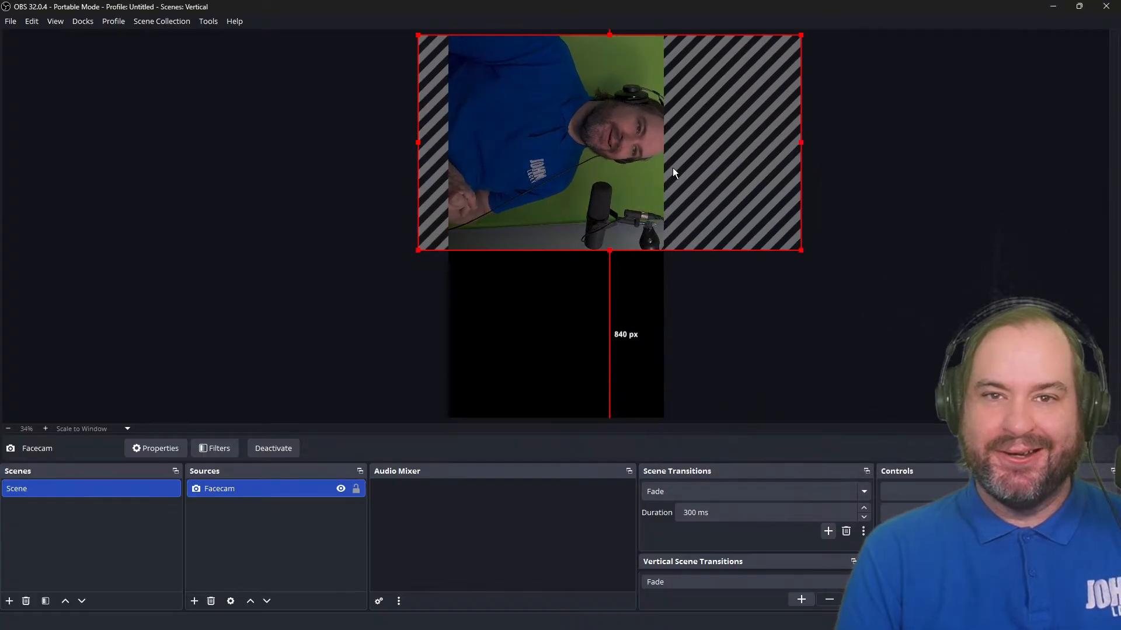
Step: Rotate the sideways Facecam source 90 degrees counterclockwise on the canvas
{"action": "right_click", "coordinate": [632, 123]}
{"action": "mouse_move", "coordinate": [738, 412]}
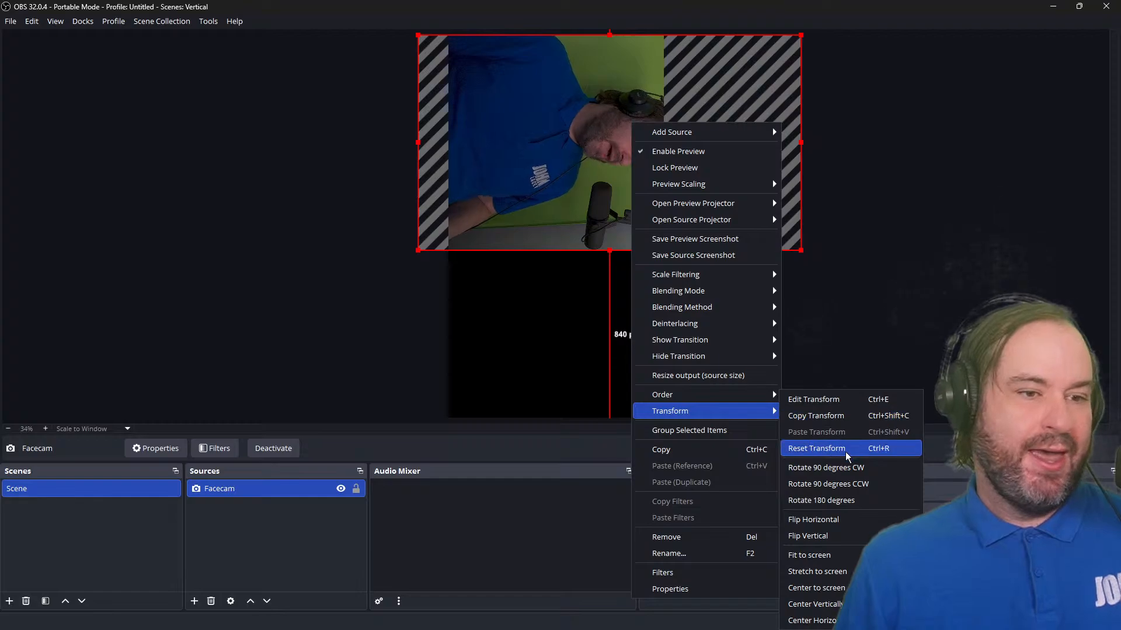
{"action": "left_click", "coordinate": [847, 489]}
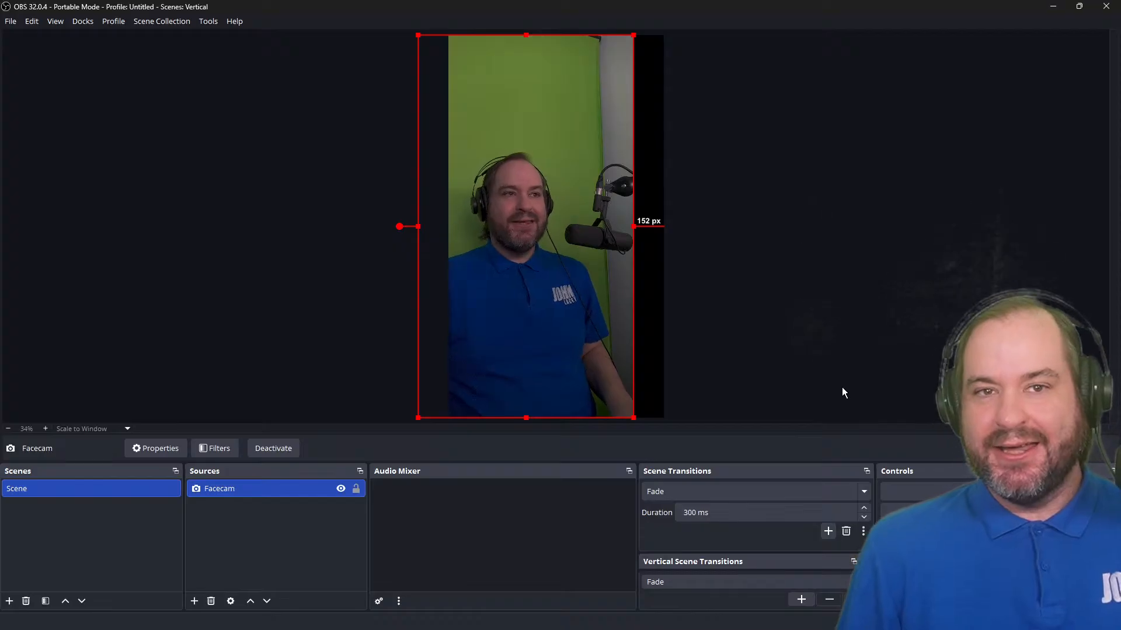
Step: Try to fit the rotated Facecam source to the screen
{"action": "right_click", "coordinate": [528, 237]}
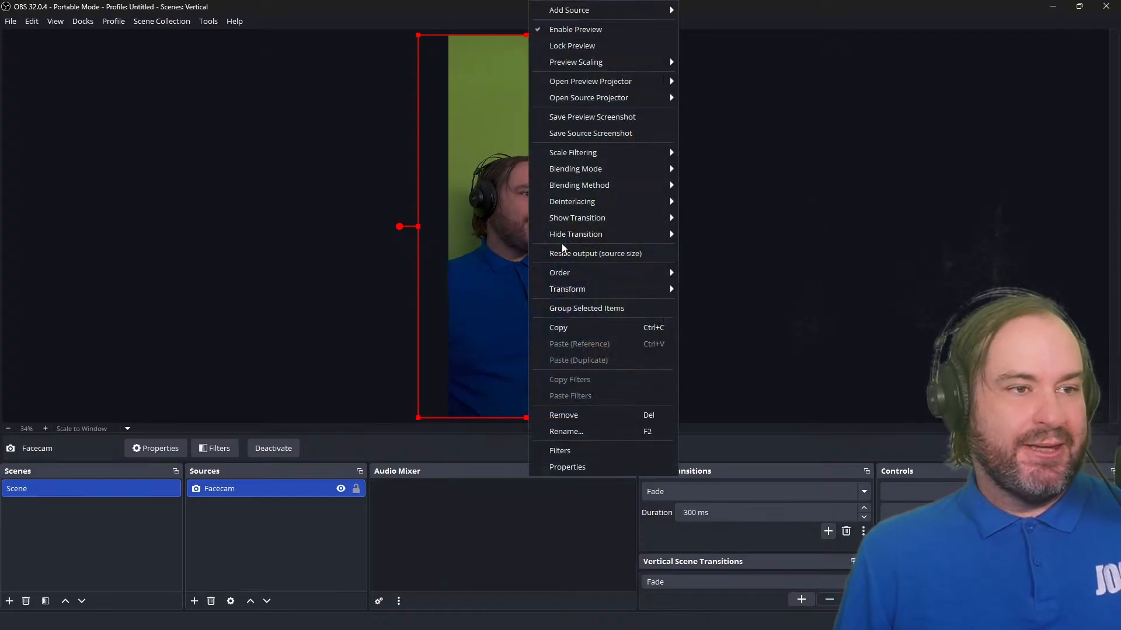
{"action": "mouse_move", "coordinate": [589, 289]}
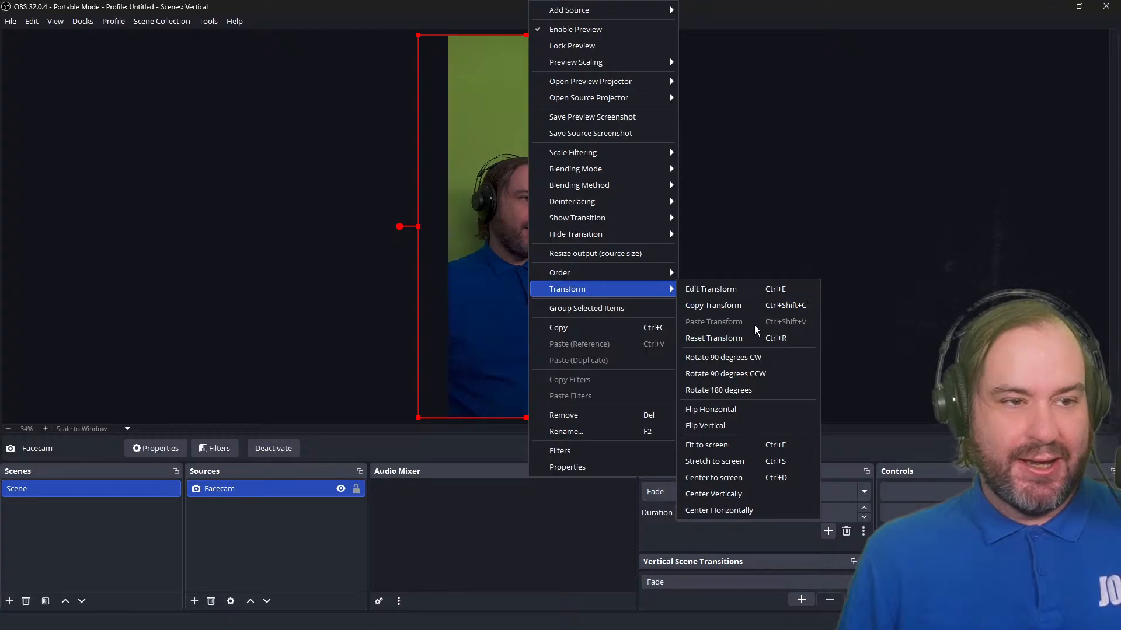
{"action": "left_click", "coordinate": [766, 445]}
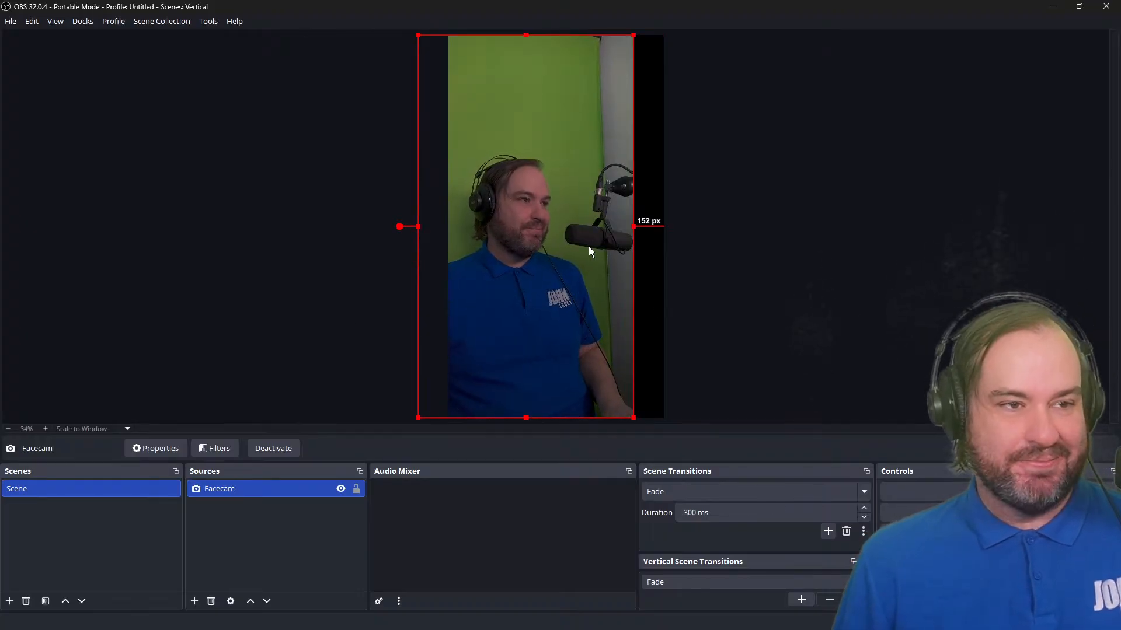
Step: Shift the Facecam source slightly to the right, center it to the screen and deselect it
{"action": "left_click_drag", "start_coordinate": [590, 248], "coordinate": [607, 243]}
{"action": "right_click", "coordinate": [609, 252]}
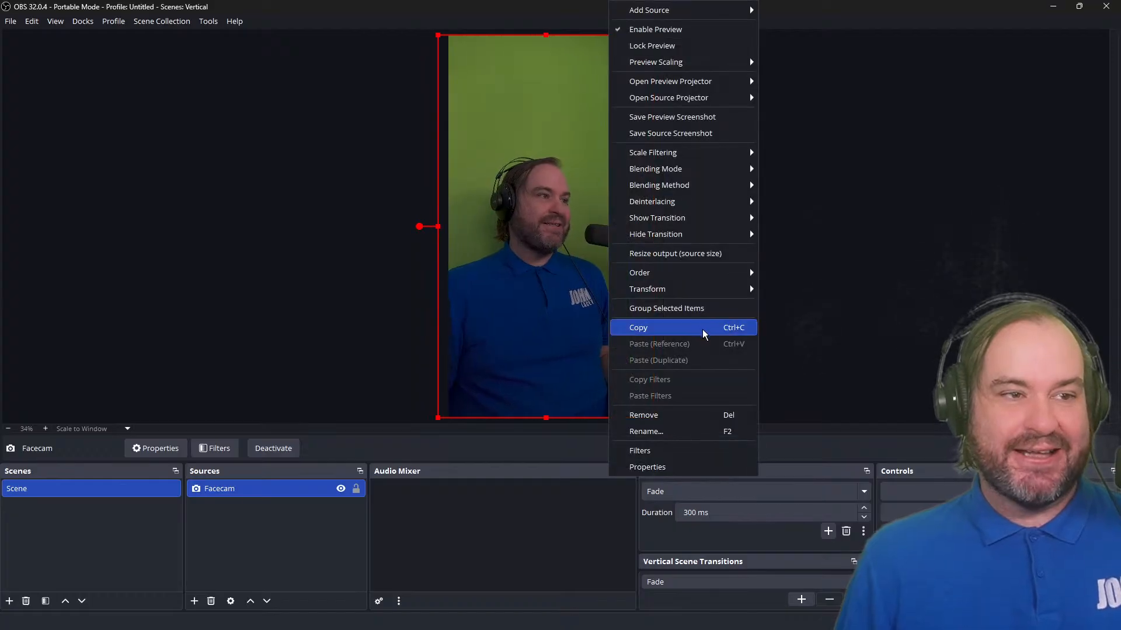
{"action": "mouse_move", "coordinate": [724, 289]}
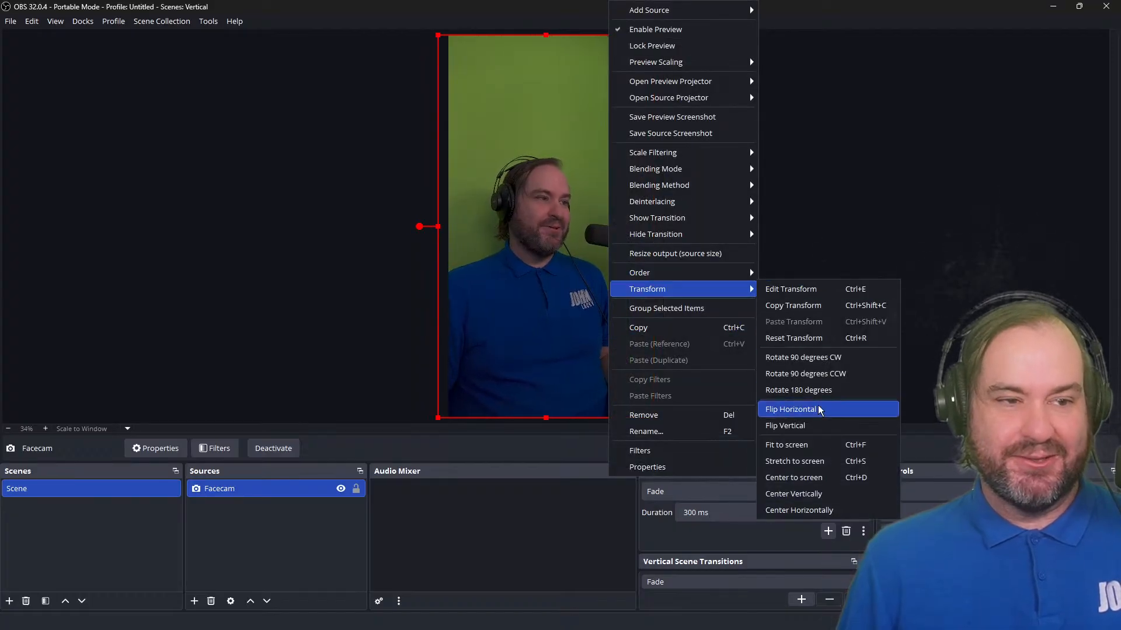
{"action": "left_click", "coordinate": [827, 481]}
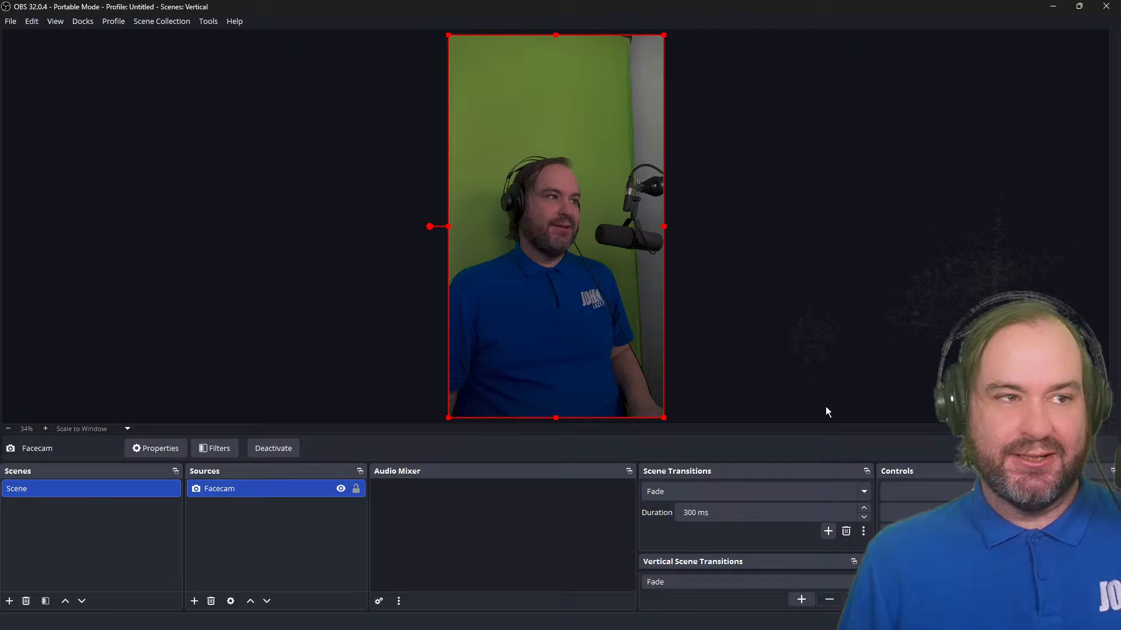
{"action": "left_click", "coordinate": [825, 307]}
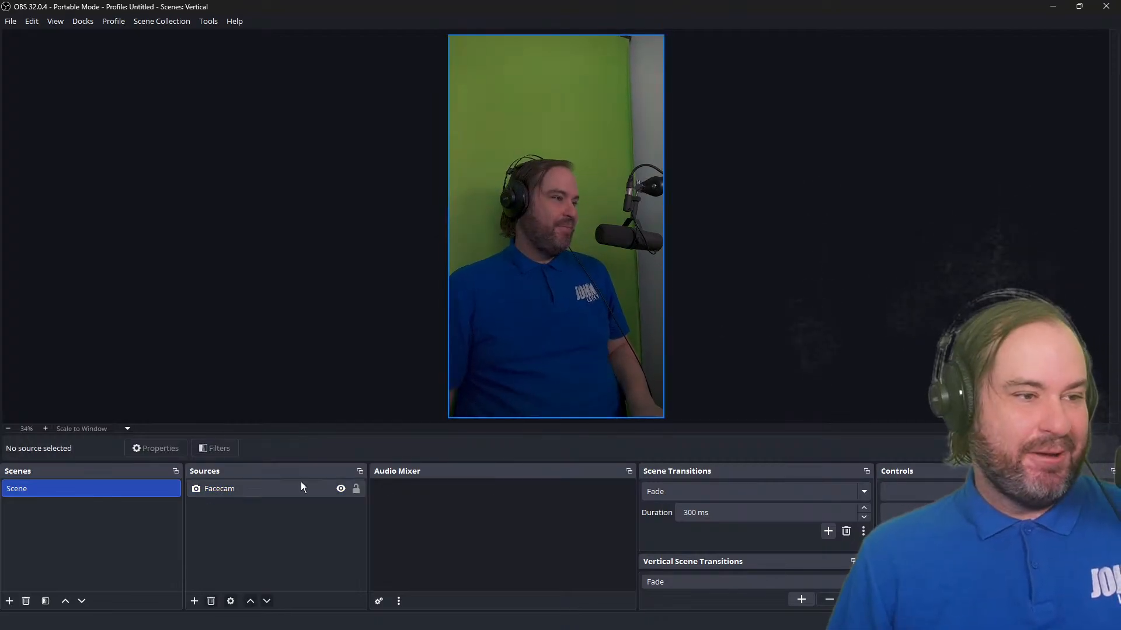
Step: Deactivate the camera in the Facecam source's properties and save the changes
{"action": "double_click", "coordinate": [324, 490]}
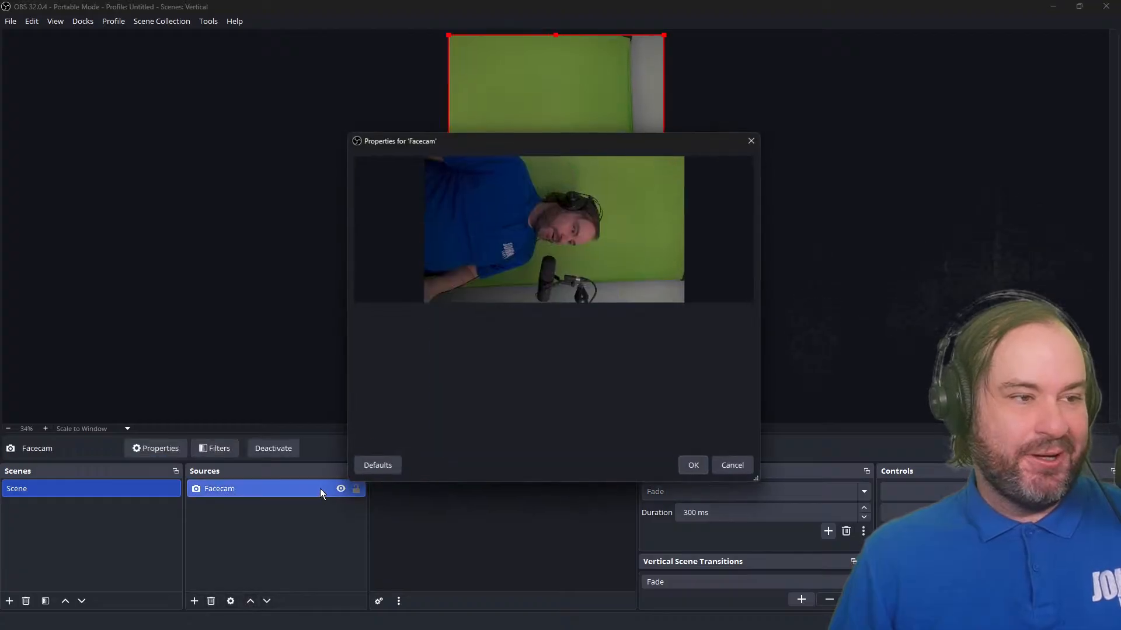
{"action": "left_click", "coordinate": [456, 347]}
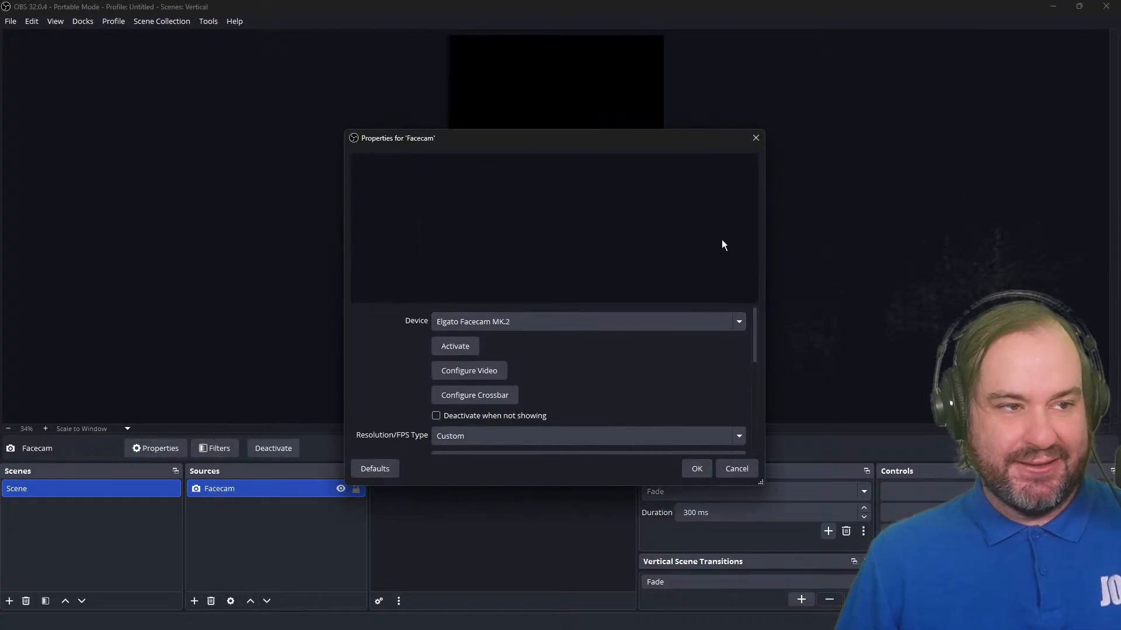
{"action": "left_click", "coordinate": [755, 138]}
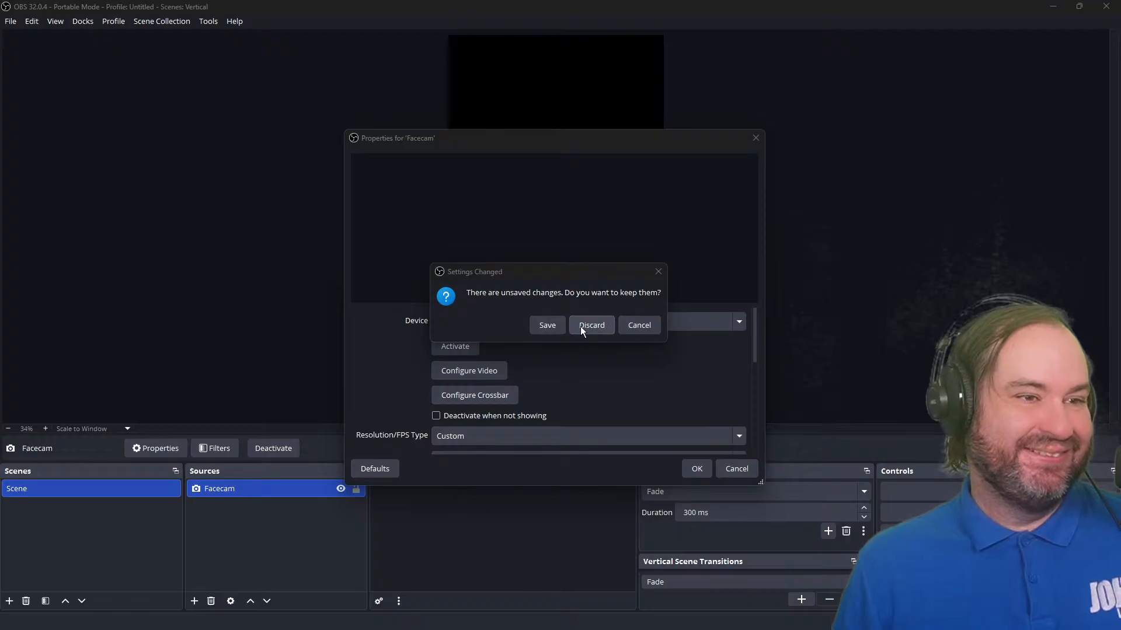
{"action": "left_click", "coordinate": [559, 326]}
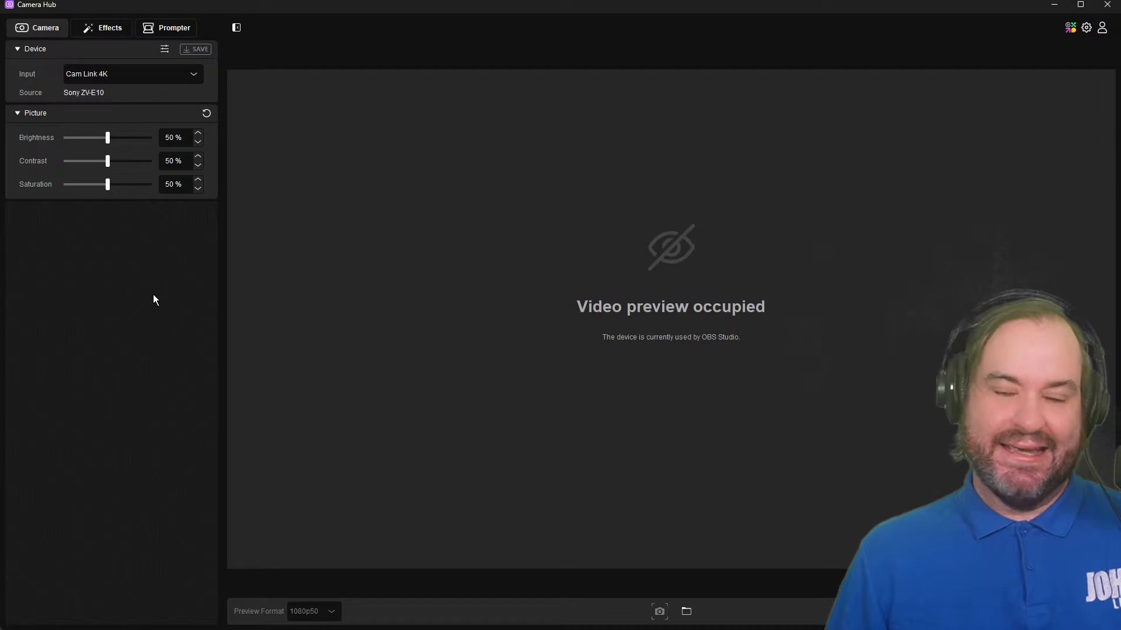
Step: In Camera Hub, choose Elgato Facecam MK.2 as the input device and restore its Exposure settings to their defaults
{"action": "left_click", "coordinate": [96, 72]}
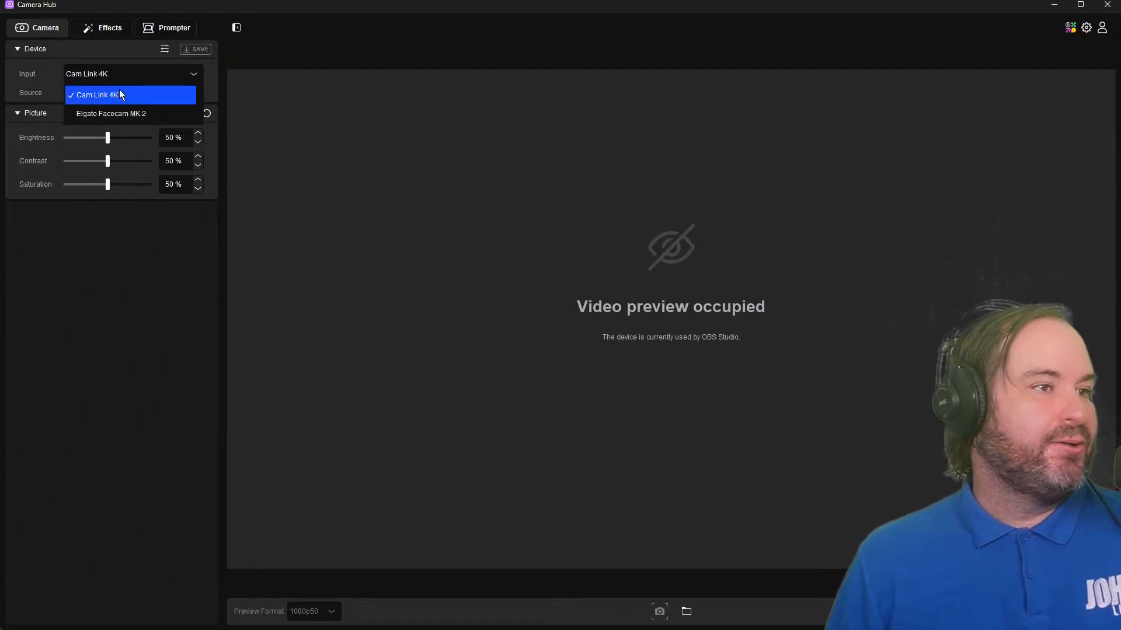
{"action": "left_click", "coordinate": [122, 113]}
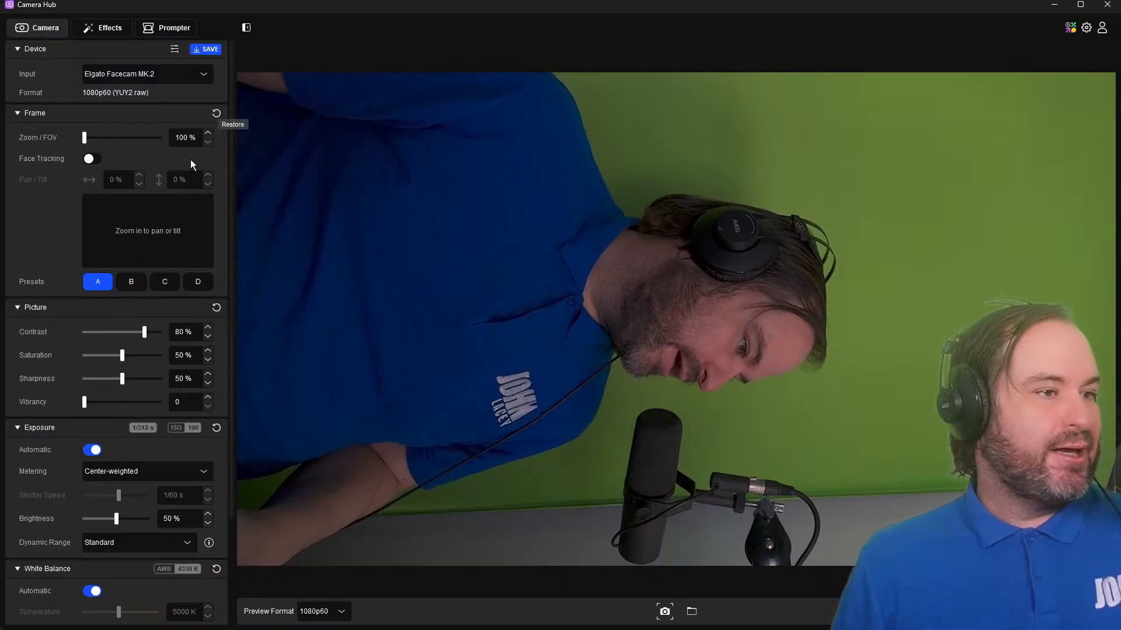
{"action": "scroll", "coordinate": [69, 432], "scroll_direction": "down", "scroll_amount": 3}
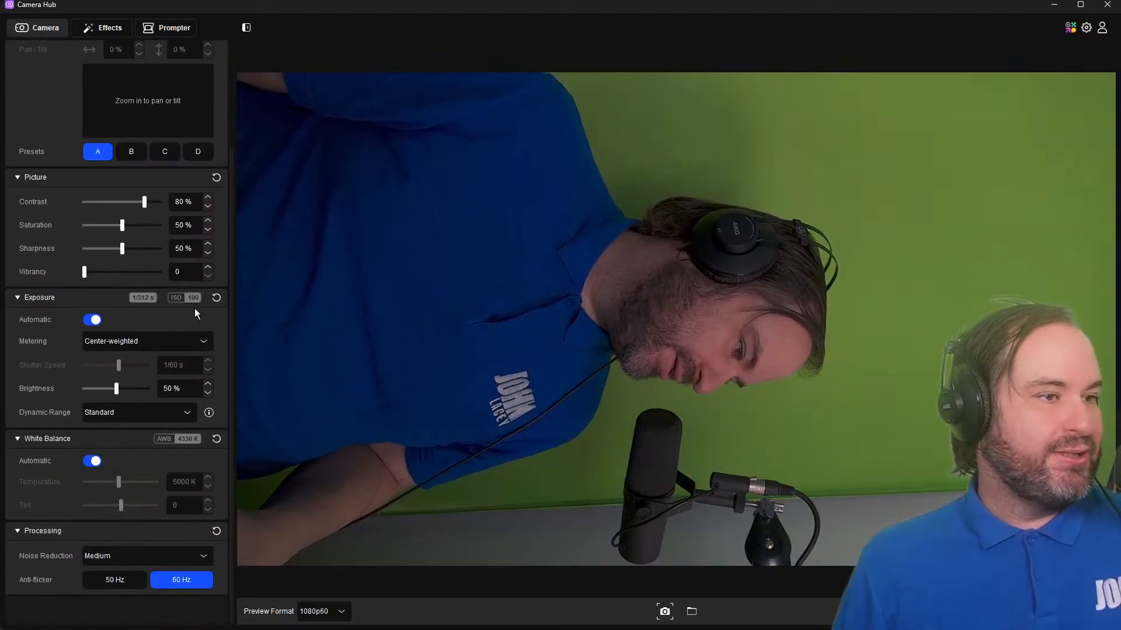
{"action": "left_click", "coordinate": [217, 298]}
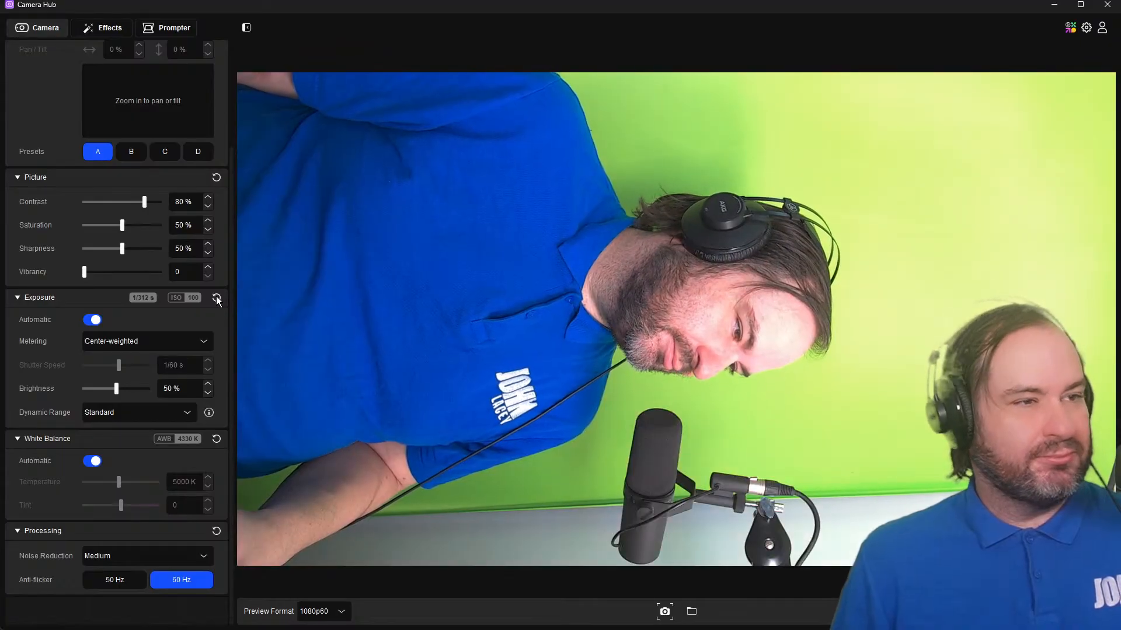
{"action": "scroll", "coordinate": [217, 298], "scroll_direction": "up", "scroll_amount": 3}
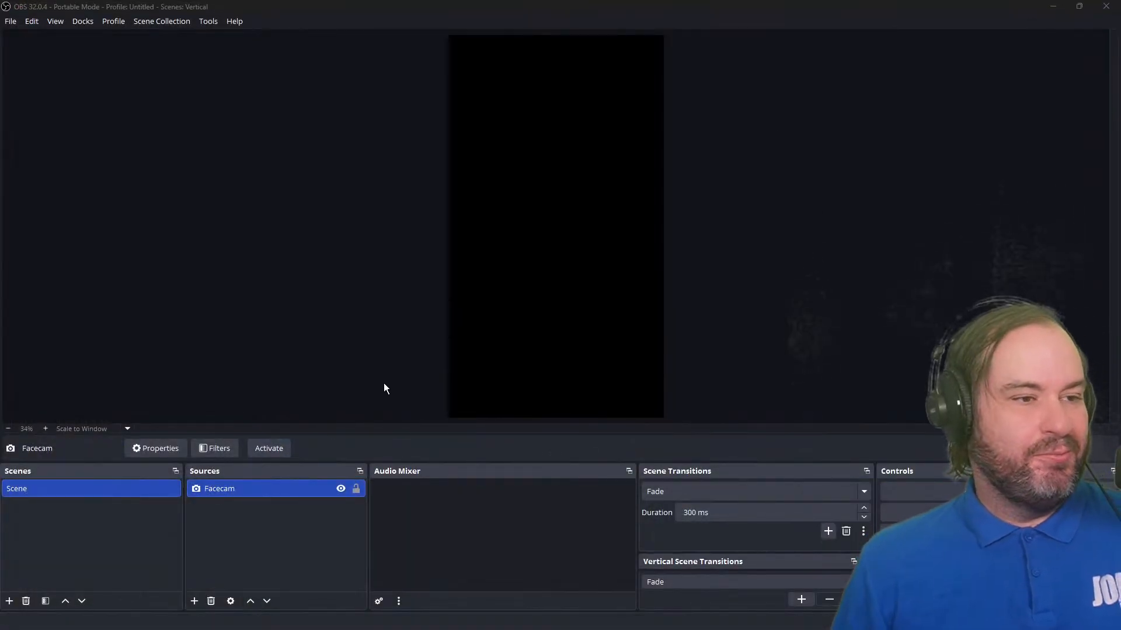
Step: Back in OBS, reactivate the camera in the Facecam source's properties, accept them, and reselect the source on the canvas
{"action": "double_click", "coordinate": [323, 489]}
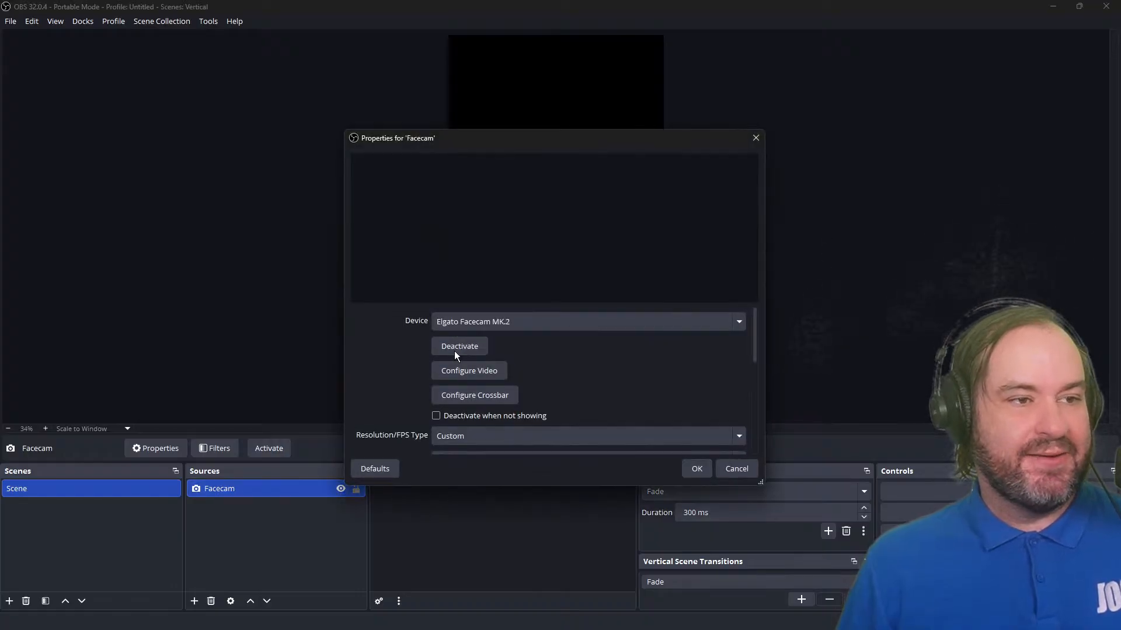
{"action": "left_click", "coordinate": [696, 468]}
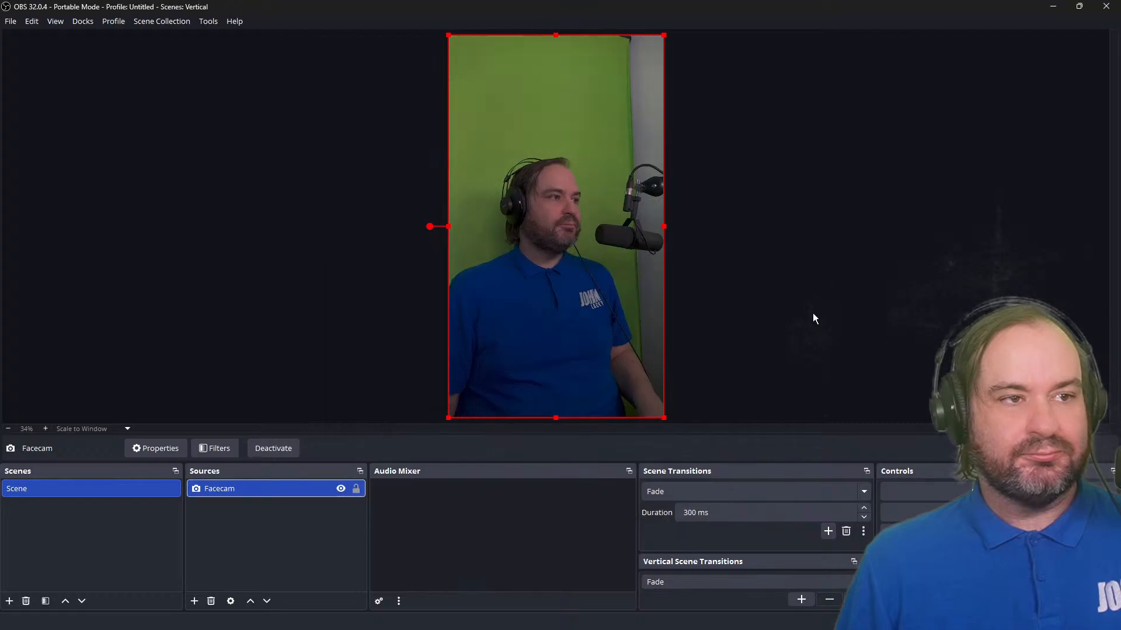
{"action": "left_click", "coordinate": [813, 314]}
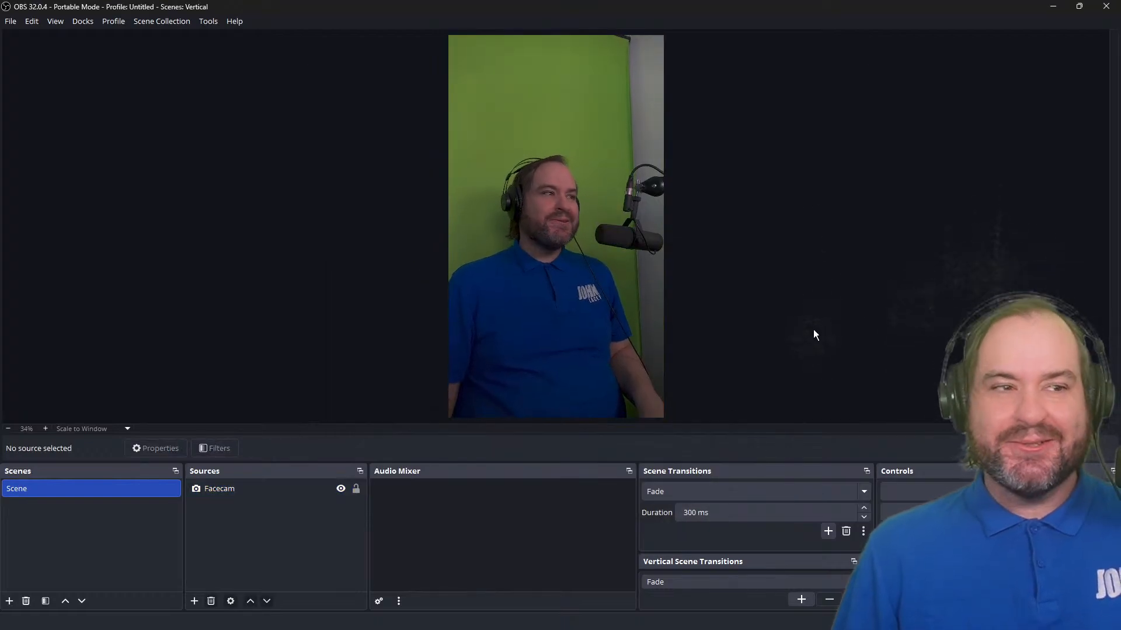
{"action": "left_click", "coordinate": [582, 202]}
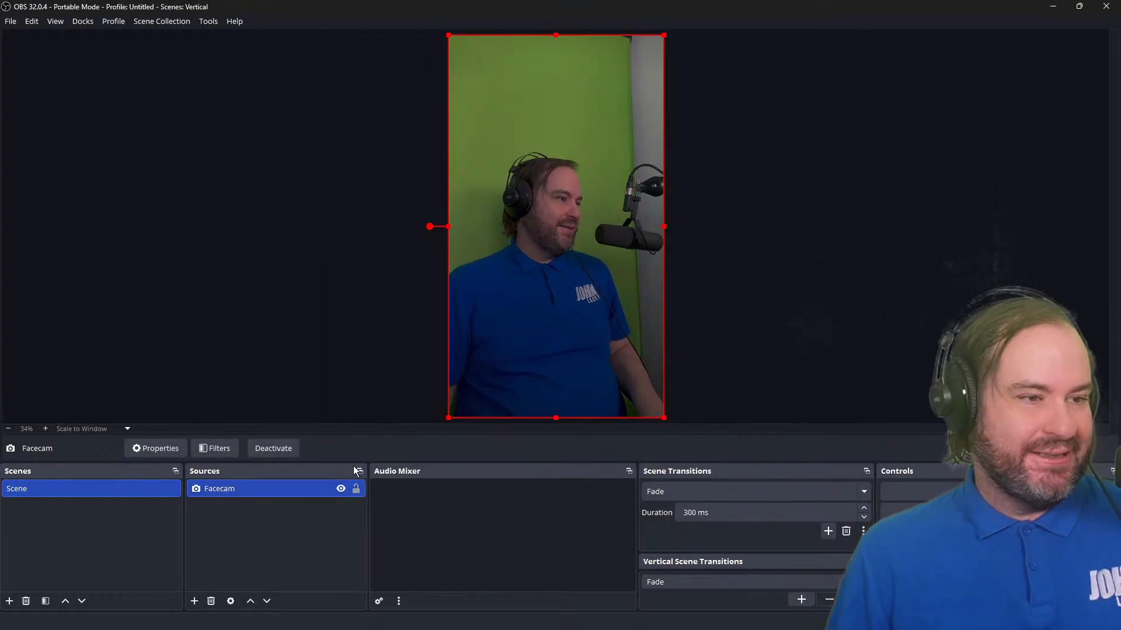
Step: Toggle Low Light Compensation in the Facecam's video configuration and accept both the configuration and the source properties
{"action": "double_click", "coordinate": [286, 495]}
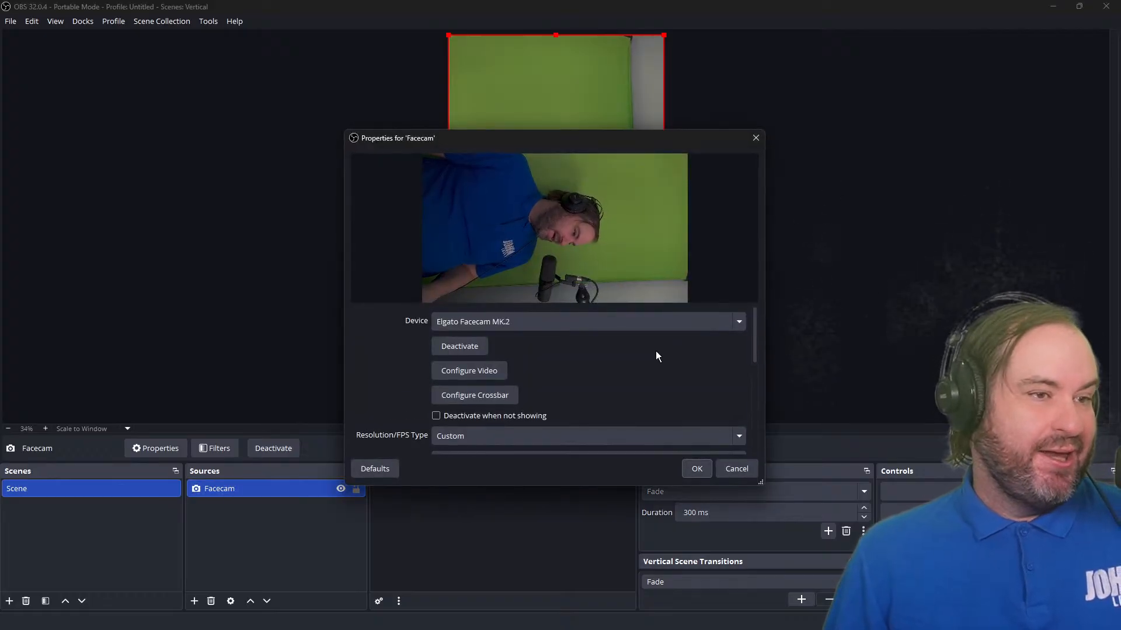
{"action": "scroll", "coordinate": [656, 353], "scroll_direction": "down", "scroll_amount": 1}
{"action": "scroll", "coordinate": [657, 353], "scroll_direction": "up", "scroll_amount": 1}
{"action": "left_click", "coordinate": [492, 369]}
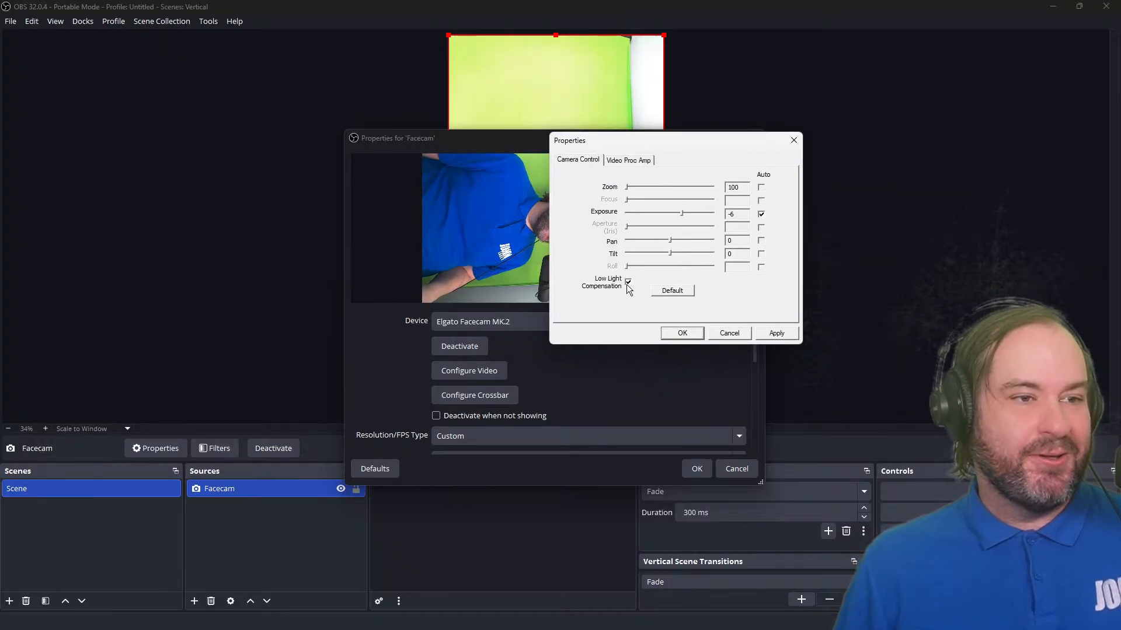
{"action": "left_click", "coordinate": [682, 331]}
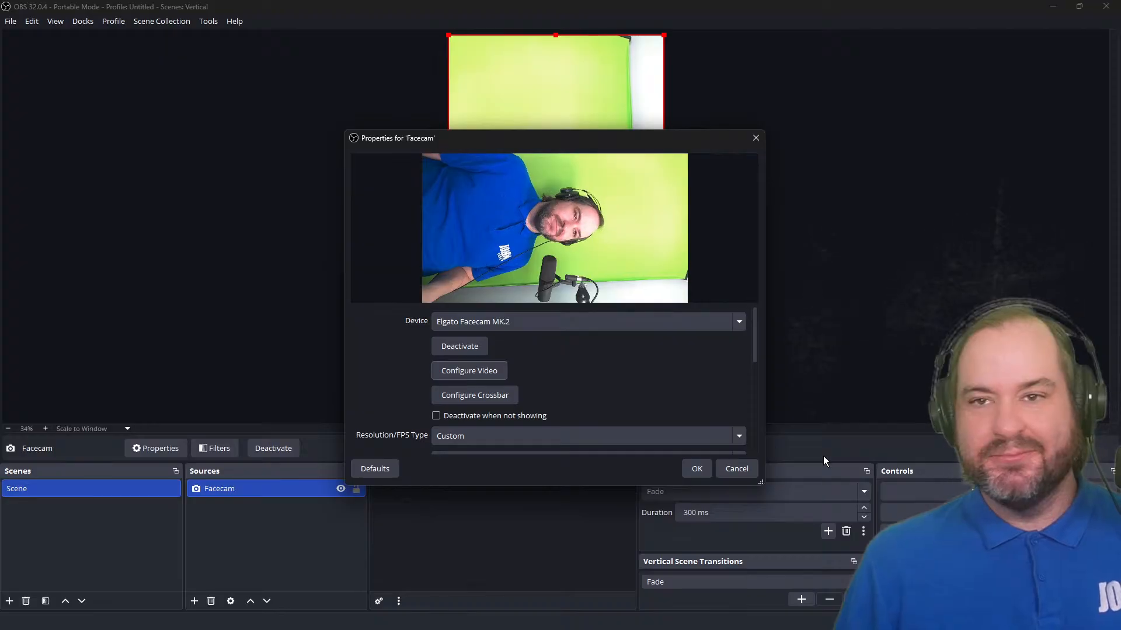
{"action": "left_click", "coordinate": [692, 470]}
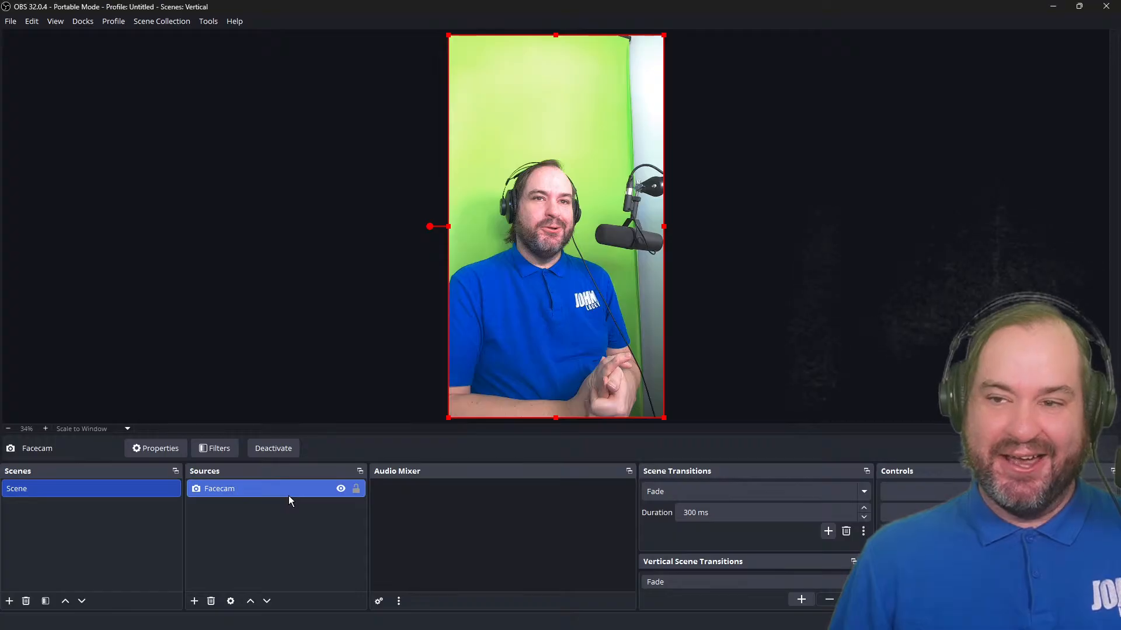
Step: Deactivate and reactivate the camera in the Facecam source's properties, then accept them
{"action": "double_click", "coordinate": [258, 492]}
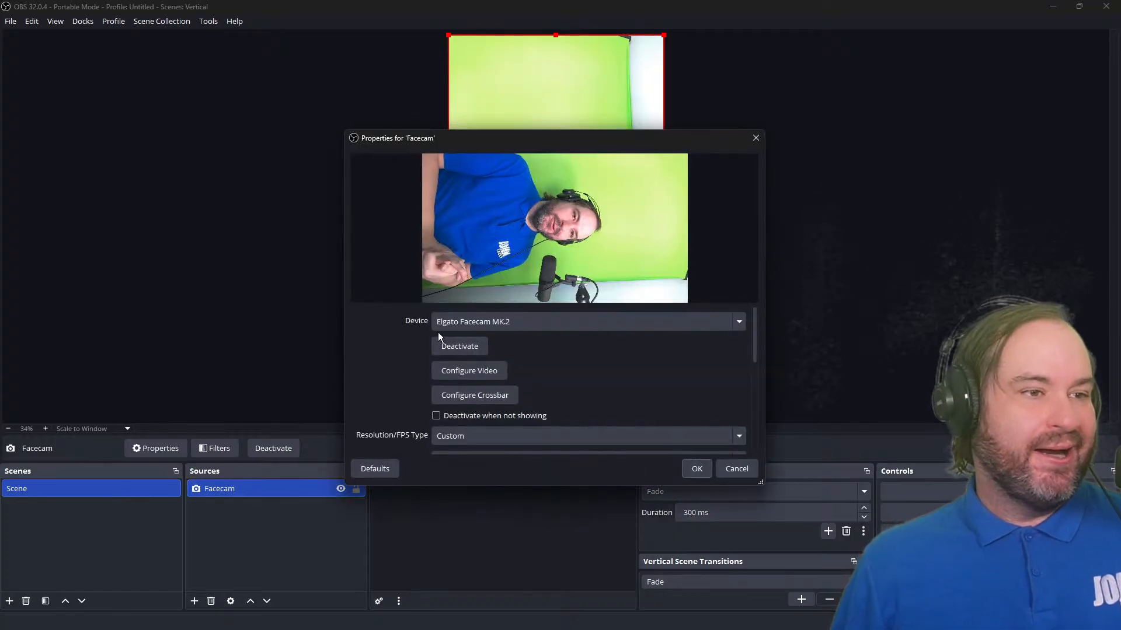
{"action": "left_click", "coordinate": [468, 353]}
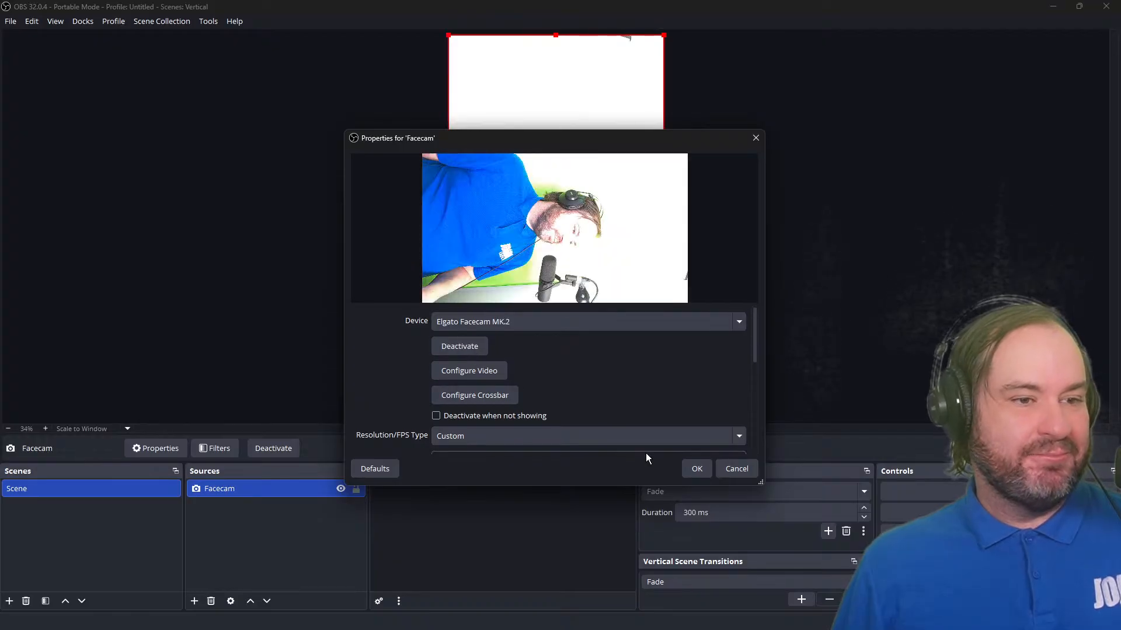
{"action": "left_click", "coordinate": [697, 468]}
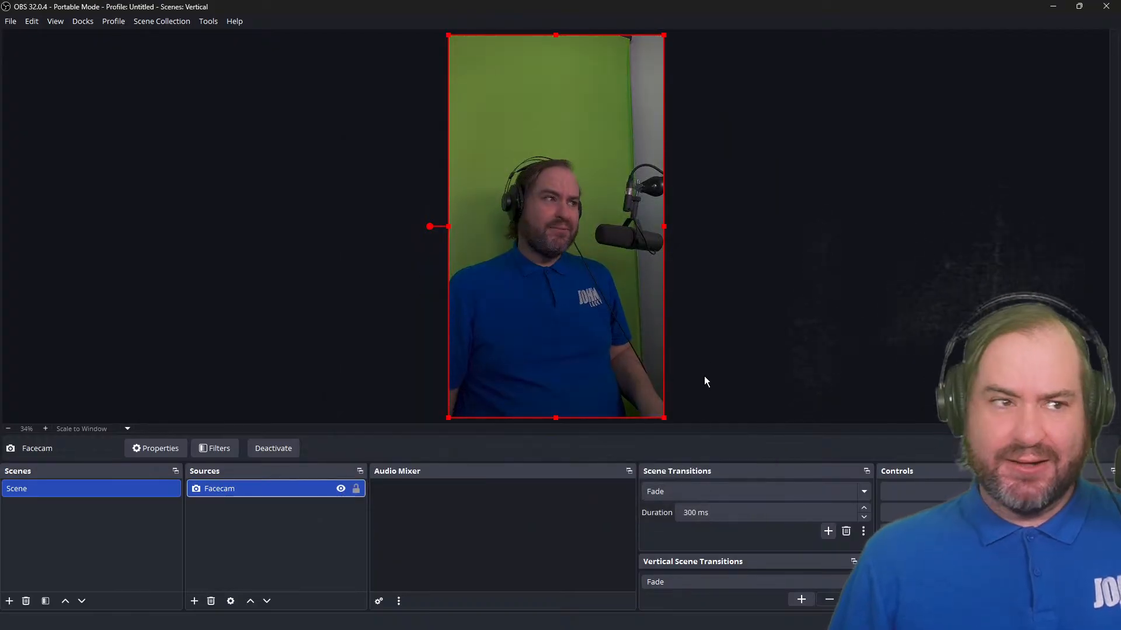
{"action": "left_click", "coordinate": [631, 310]}
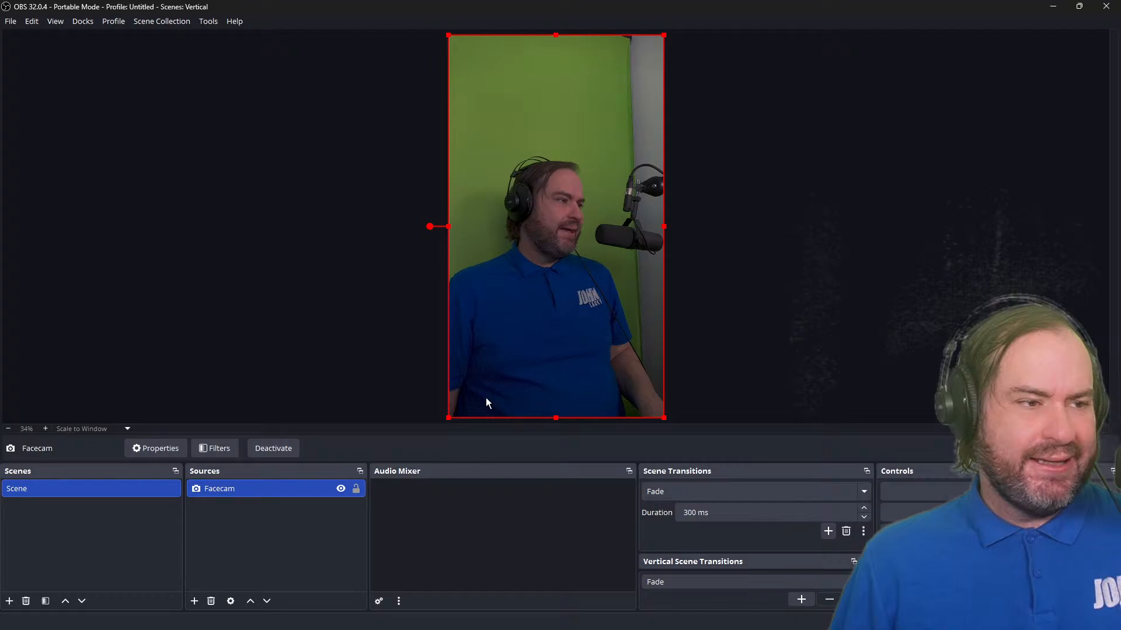
Step: Turn off Low Light Compensation in the Facecam's Camera Control settings and accept the video configuration
{"action": "double_click", "coordinate": [281, 492]}
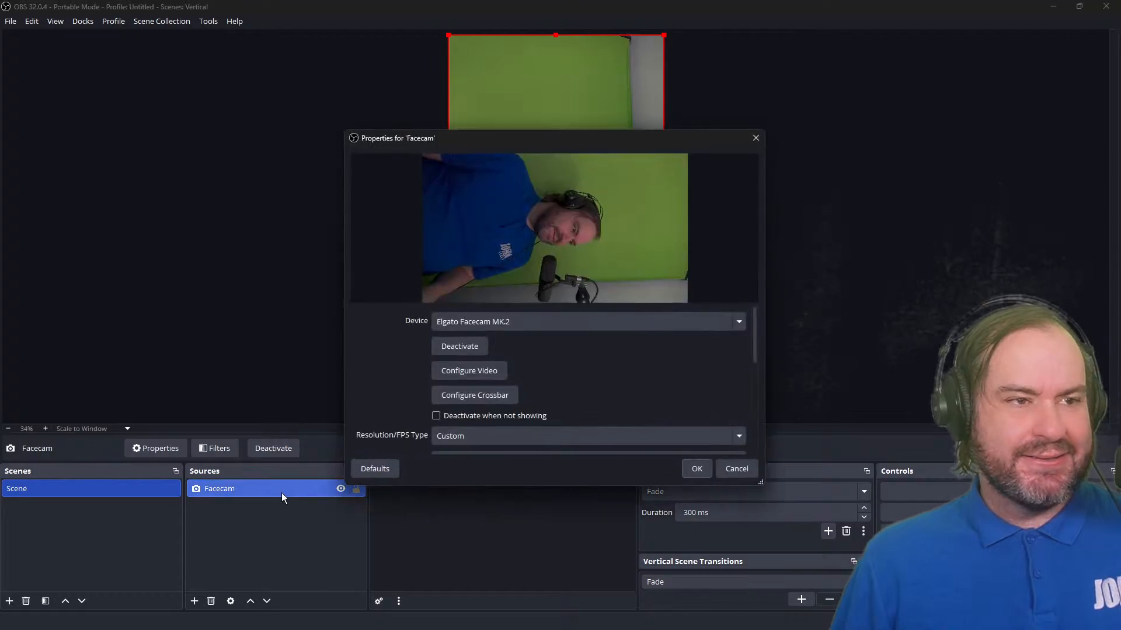
{"action": "left_click", "coordinate": [471, 370]}
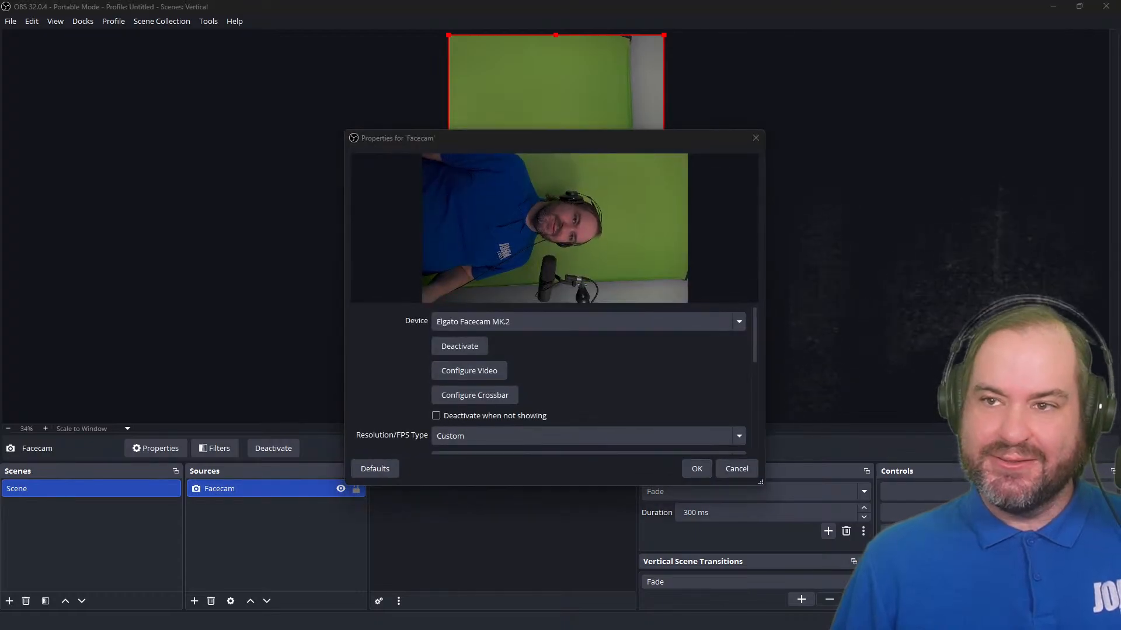
{"action": "left_click_drag", "start_coordinate": [994, 114], "coordinate": [836, 135]}
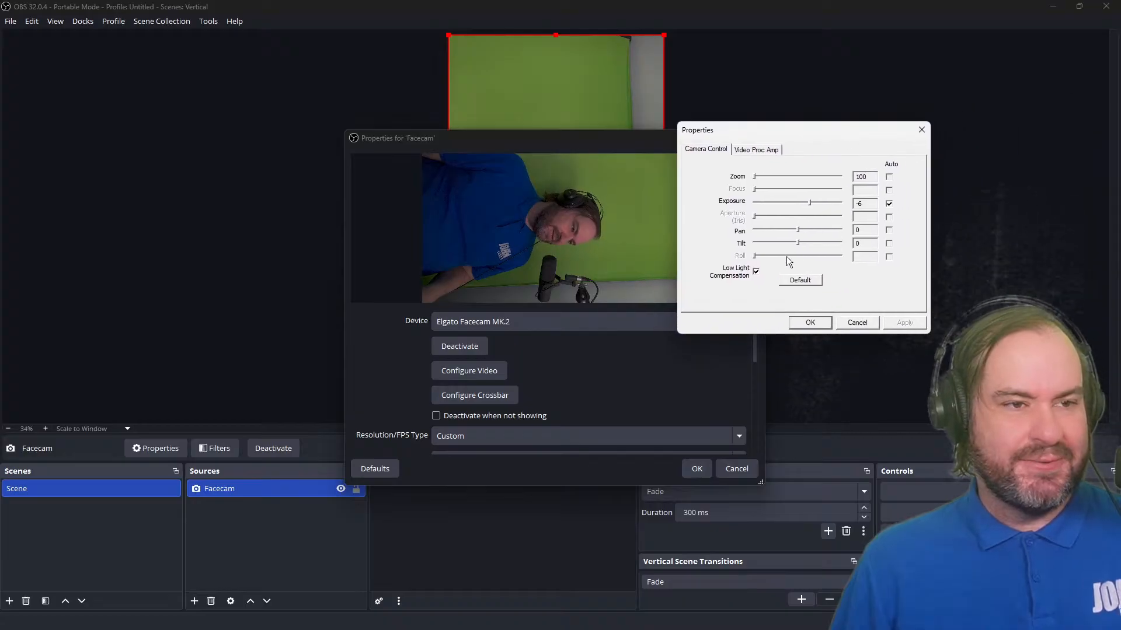
{"action": "left_click", "coordinate": [755, 272]}
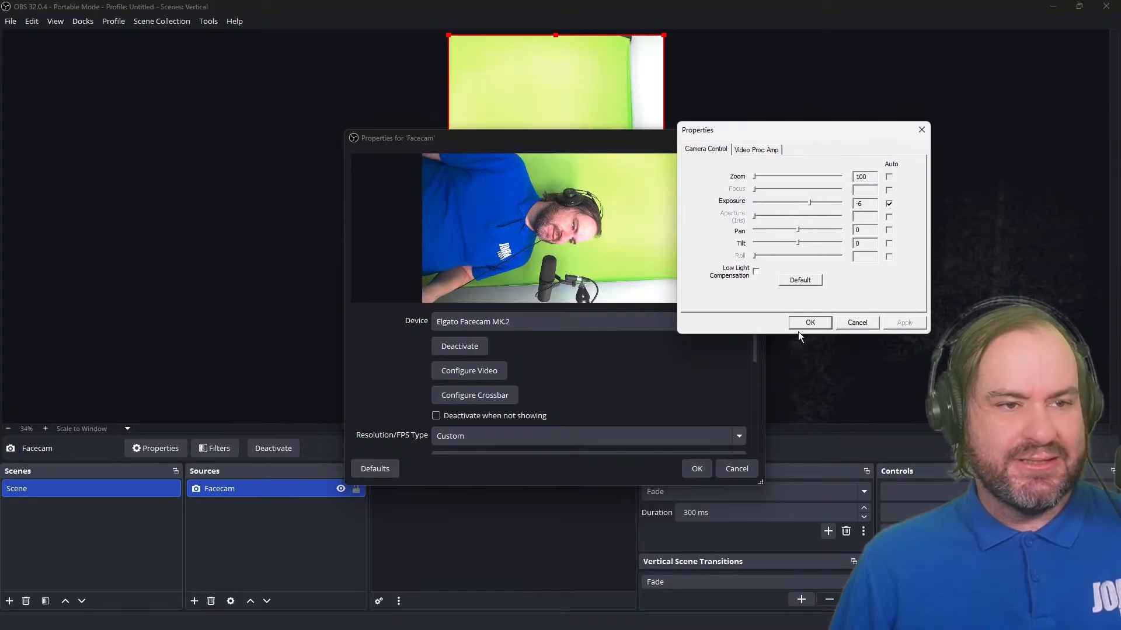
{"action": "left_click", "coordinate": [811, 322]}
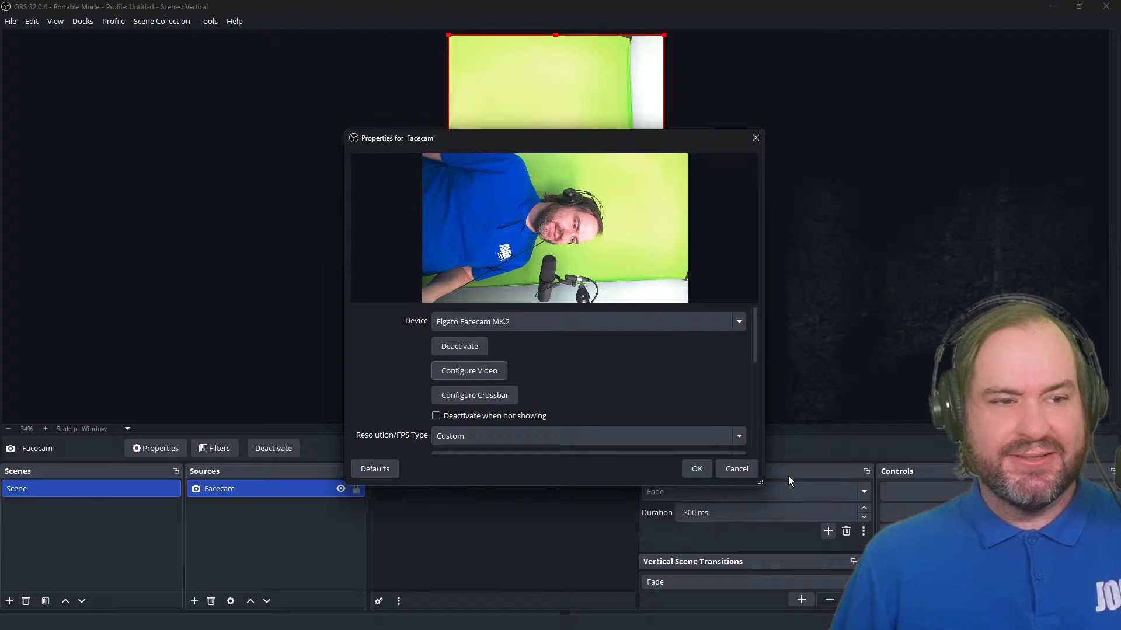
Step: Accept the Facecam source's properties and hide the Facecam source in the scene
{"action": "left_click", "coordinate": [691, 468]}
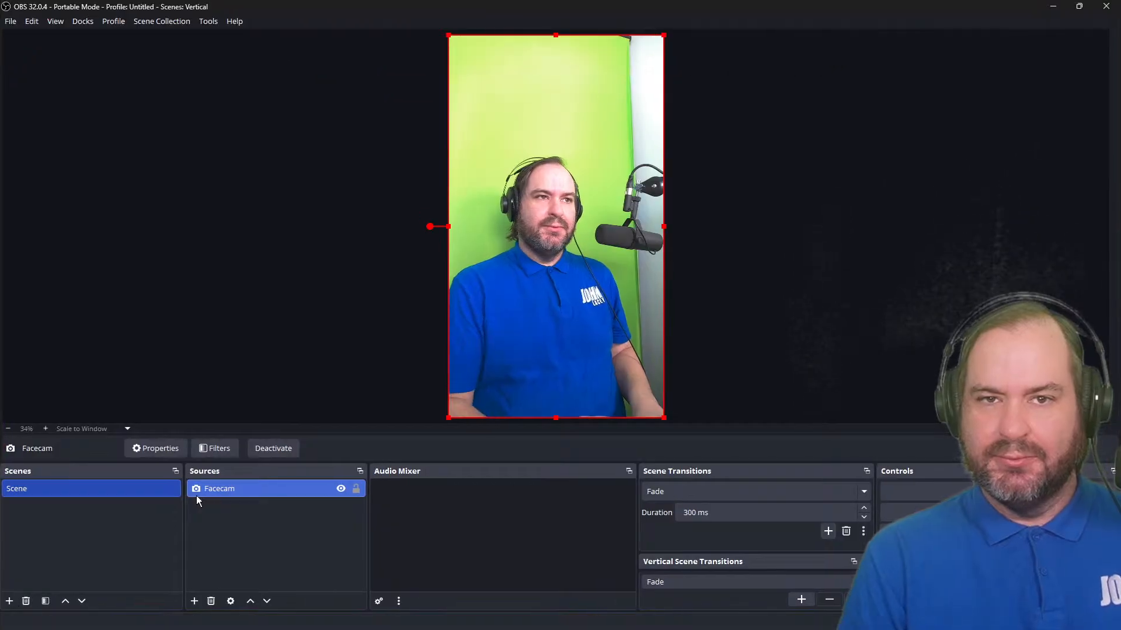
{"action": "left_click", "coordinate": [340, 489]}
{"action": "left_click", "coordinate": [307, 507]}
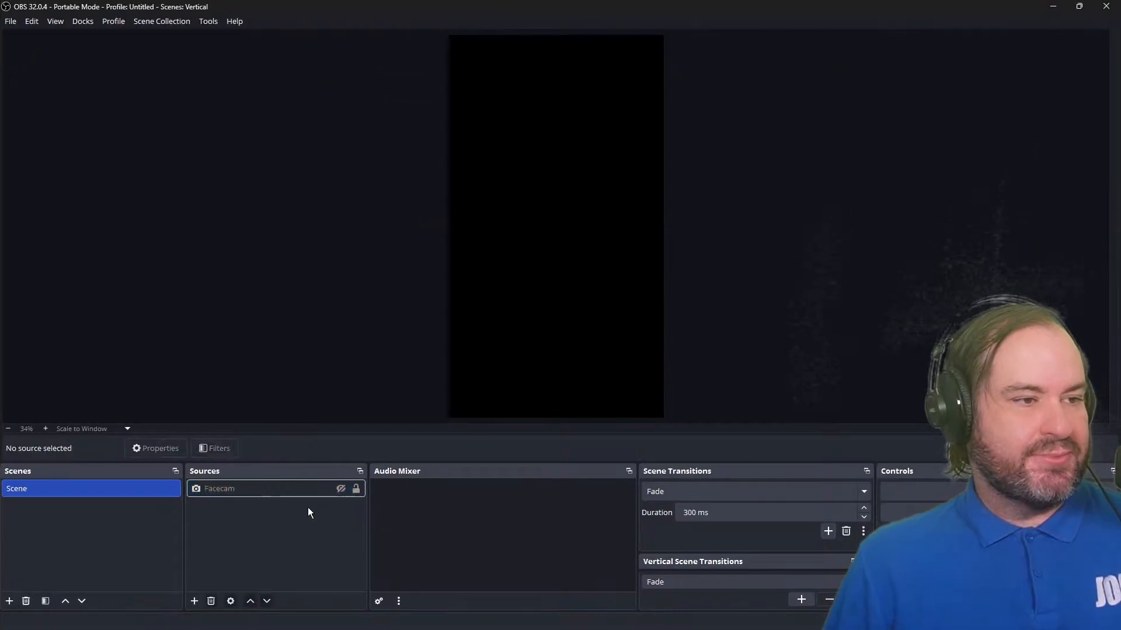
Step: Add a new Video Capture Device source named "OBS Virtual" to the scene
{"action": "left_click", "coordinate": [194, 602]}
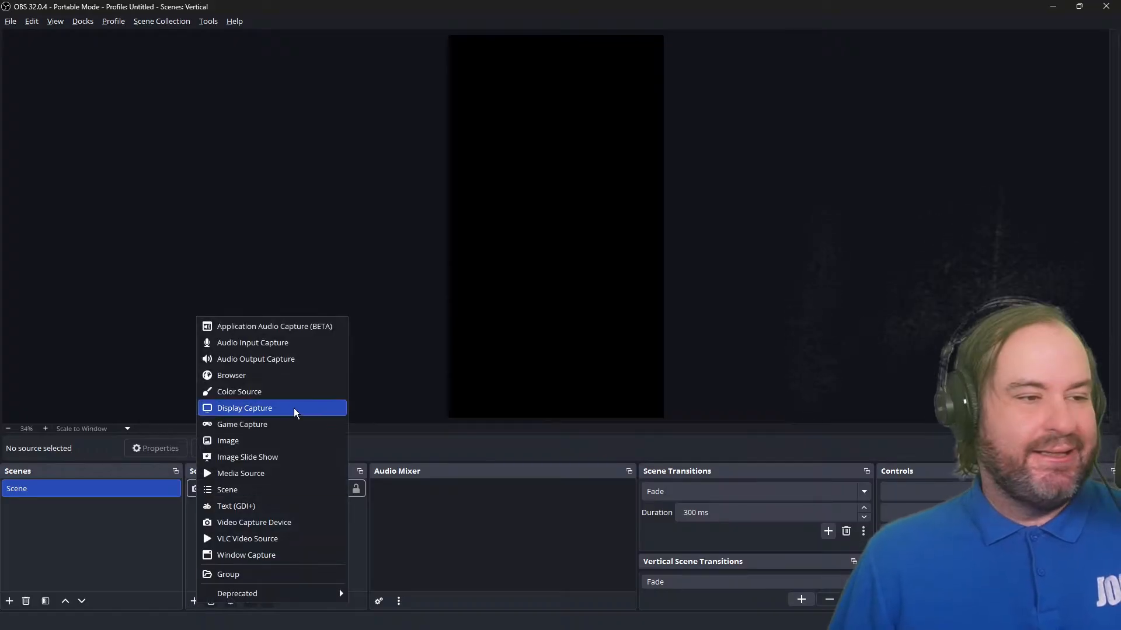
{"action": "left_click", "coordinate": [310, 521]}
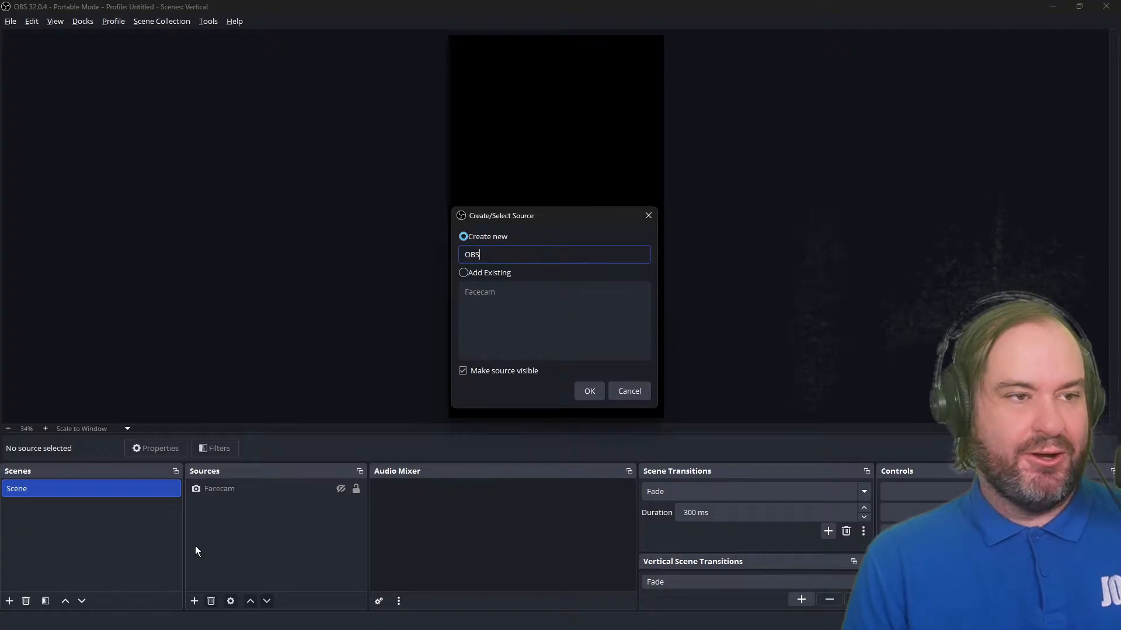
{"action": "type", "text": "OBS Virtu"}
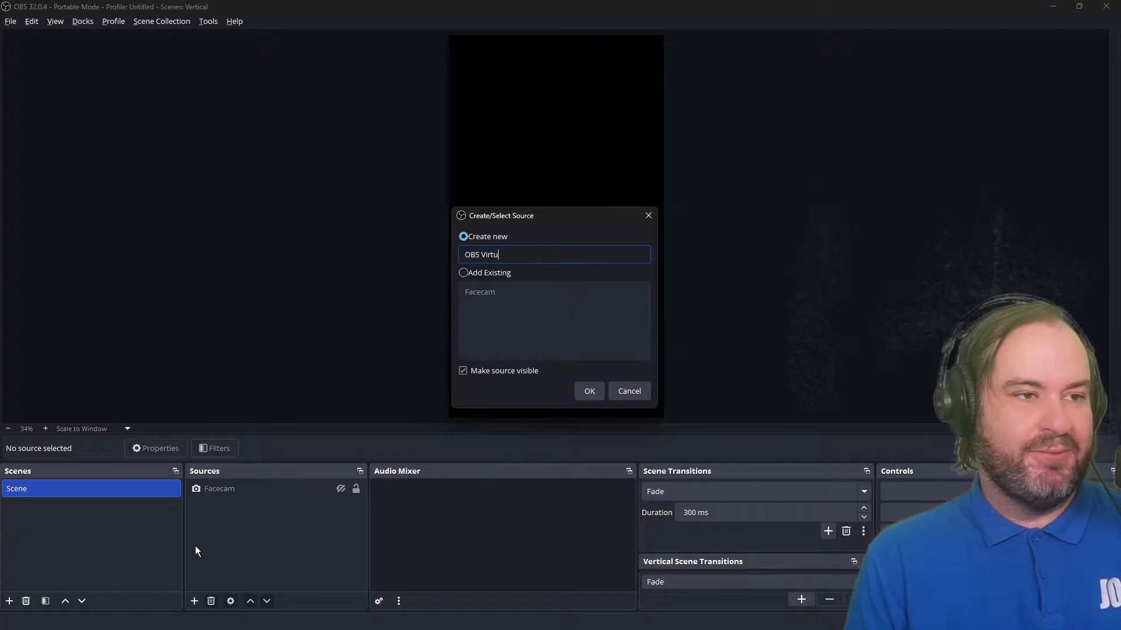
{"action": "type", "text": "al"}
{"action": "key", "text": "Return"}
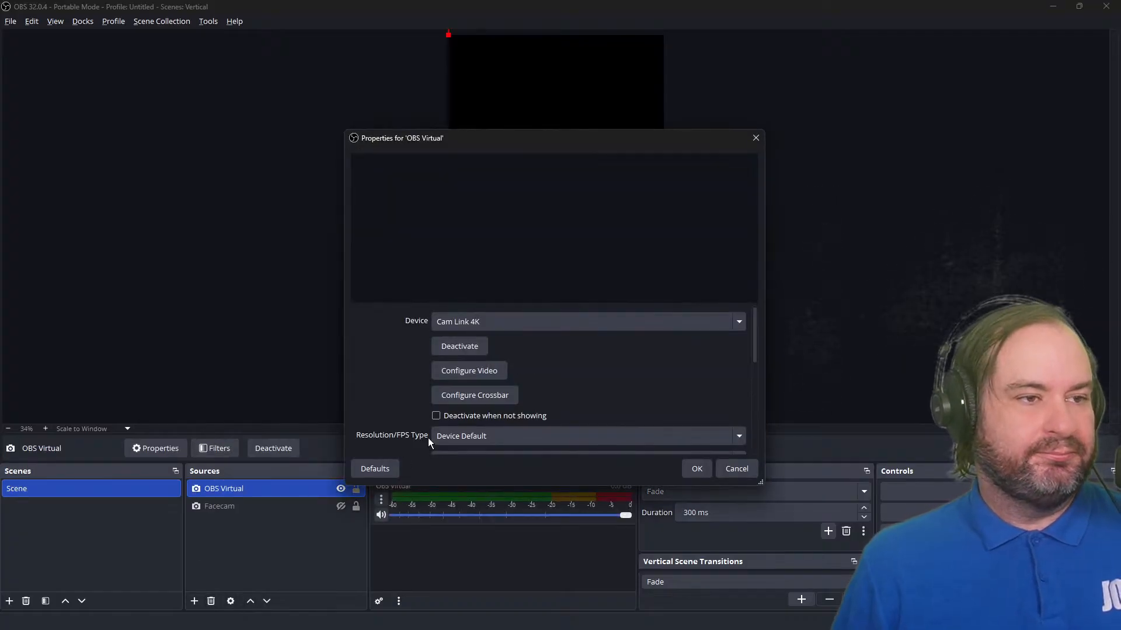
Step: Set the source's device to OBS Virtual Camera, keep the resolution type at Device Default, and accept the properties
{"action": "left_click", "coordinate": [578, 325]}
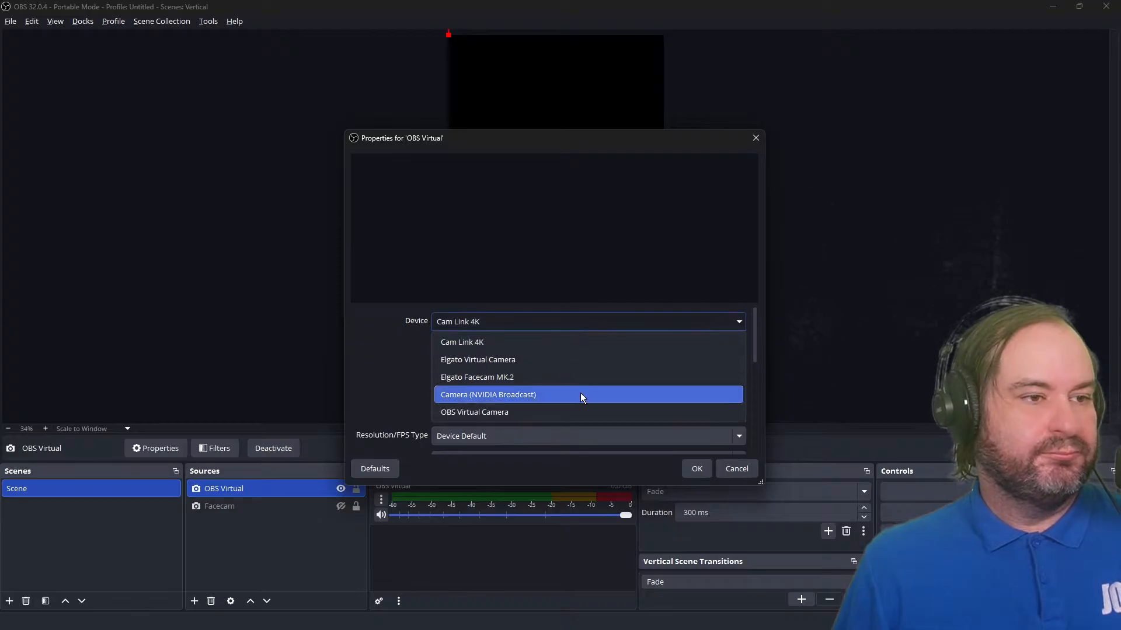
{"action": "left_click", "coordinate": [582, 413]}
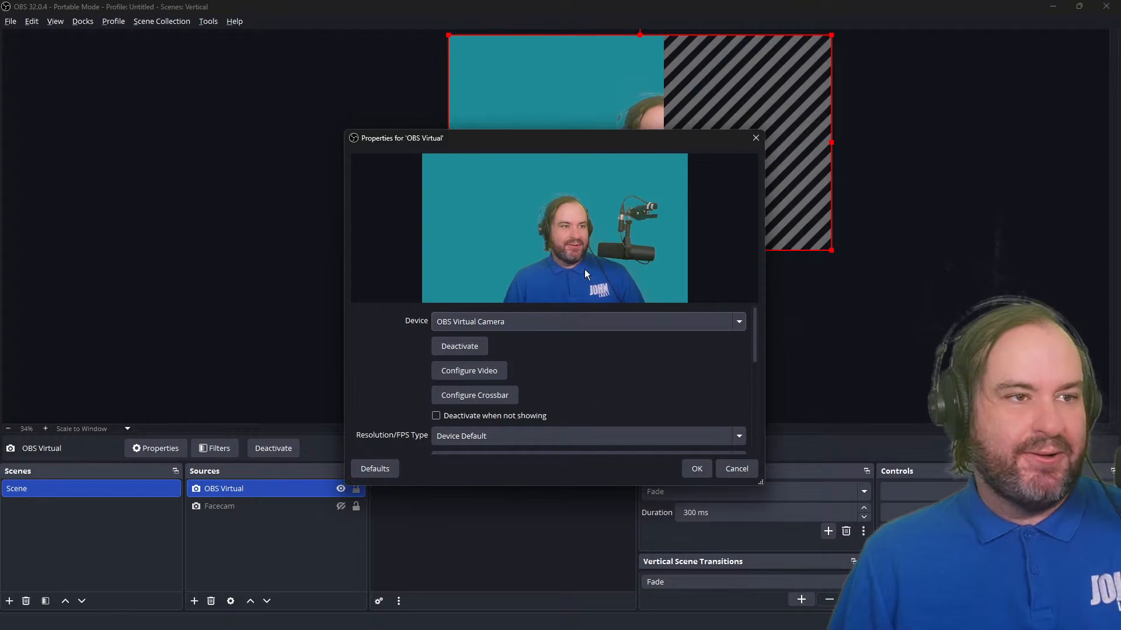
{"action": "scroll", "coordinate": [568, 374], "scroll_direction": "down", "scroll_amount": 1}
{"action": "left_click", "coordinate": [565, 401]}
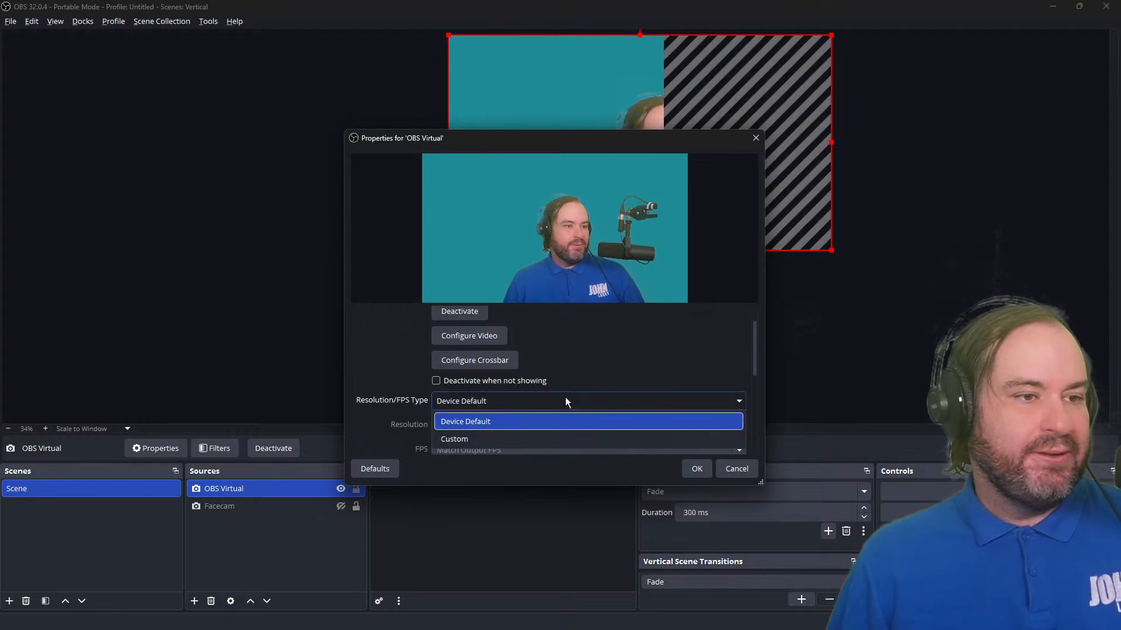
{"action": "left_click", "coordinate": [565, 400]}
{"action": "left_click_drag", "start_coordinate": [582, 146], "coordinate": [597, 147]}
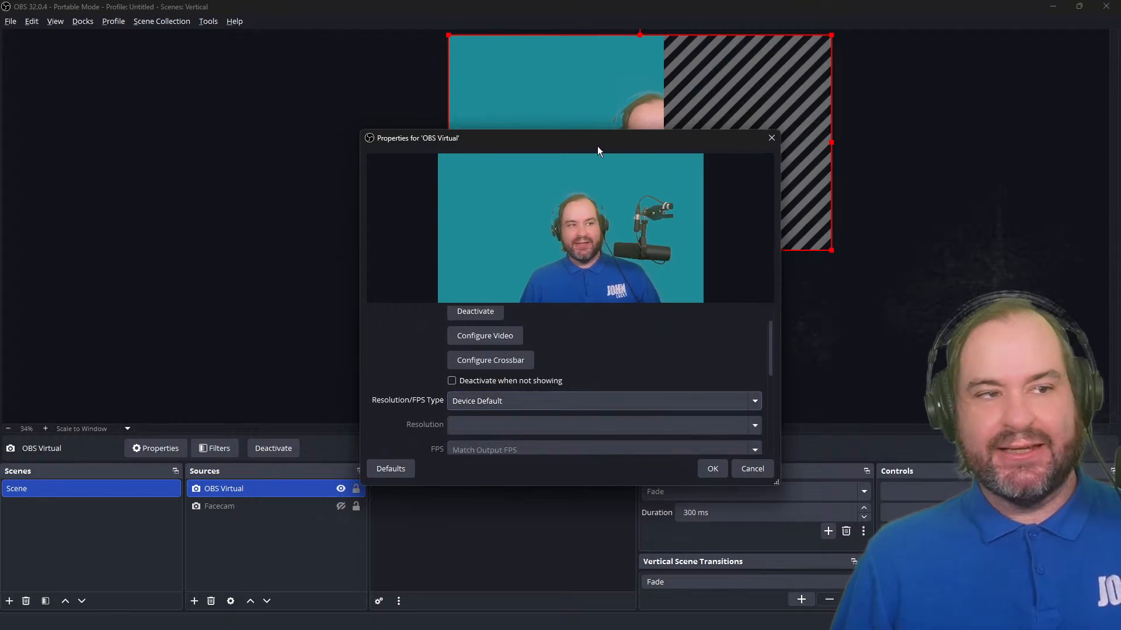
{"action": "left_click", "coordinate": [704, 468]}
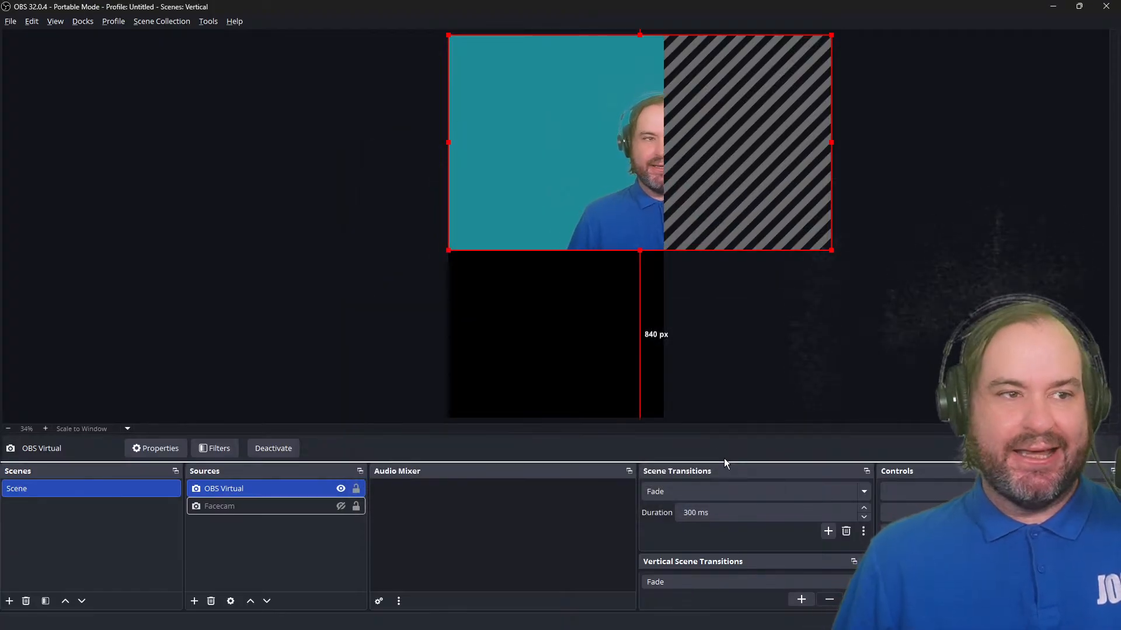
Step: Slide the OBS Virtual source sideways along the canvas's upper edge to bring the presenter to the middle, and deselect it
{"action": "left_click_drag", "start_coordinate": [590, 202], "coordinate": [494, 201]}
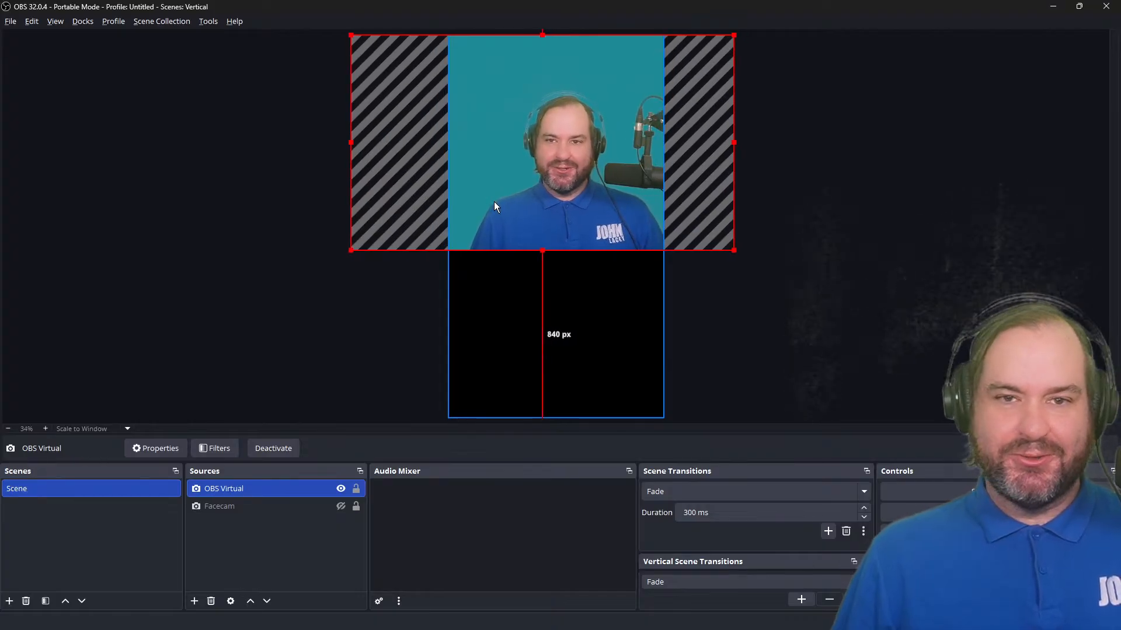
{"action": "left_click", "coordinate": [828, 334]}
{"action": "right_click", "coordinate": [804, 197]}
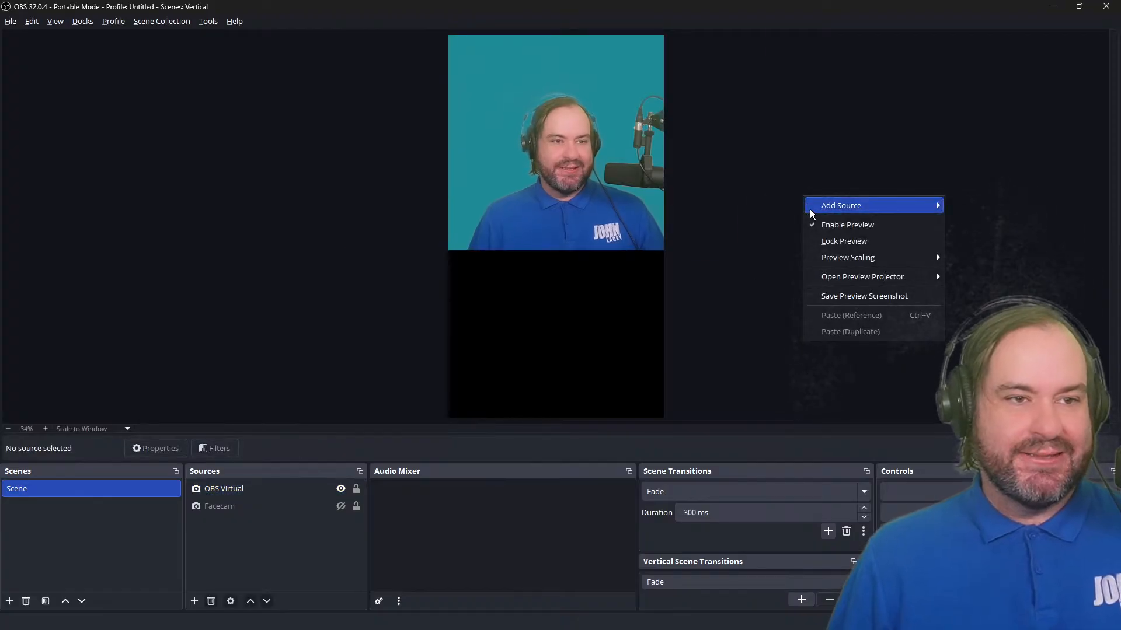
{"action": "left_click", "coordinate": [730, 170]}
{"action": "left_click", "coordinate": [784, 289]}
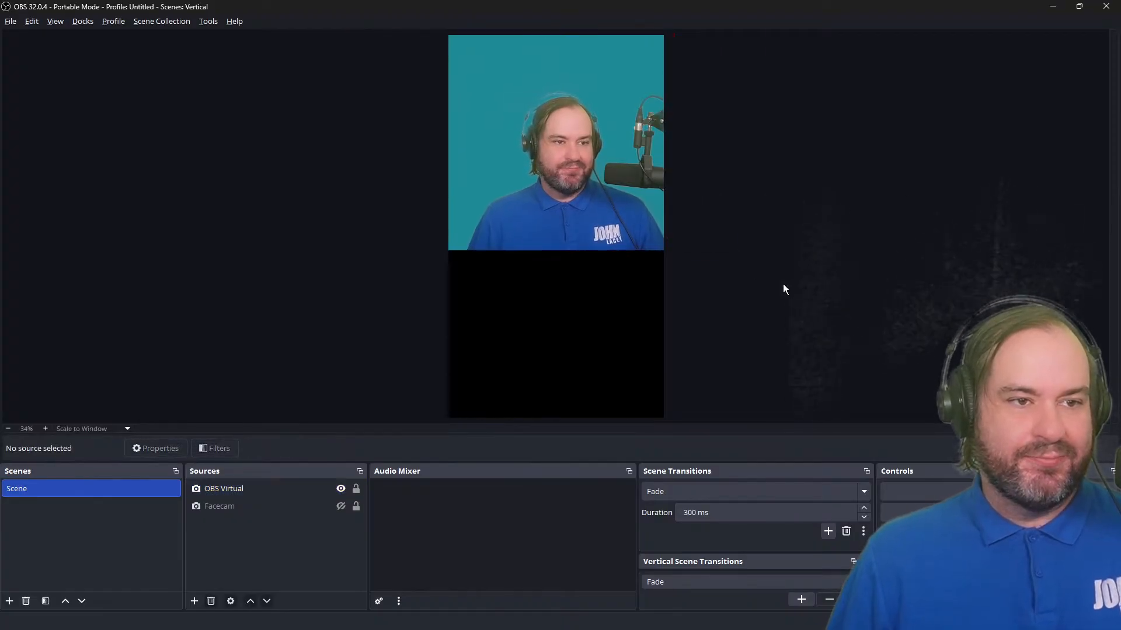
Step: Switch the preview scaling to Canvas (1080x1920), and zoom the preview out to 31% to fit the whole canvas
{"action": "right_click", "coordinate": [784, 288]}
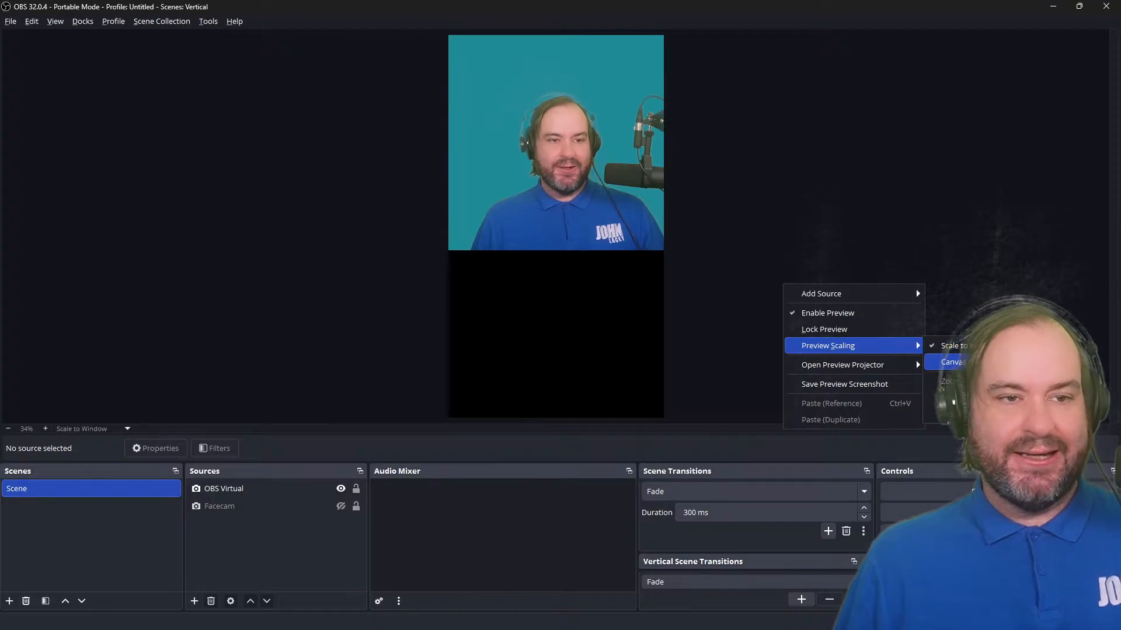
{"action": "left_click", "coordinate": [952, 362]}
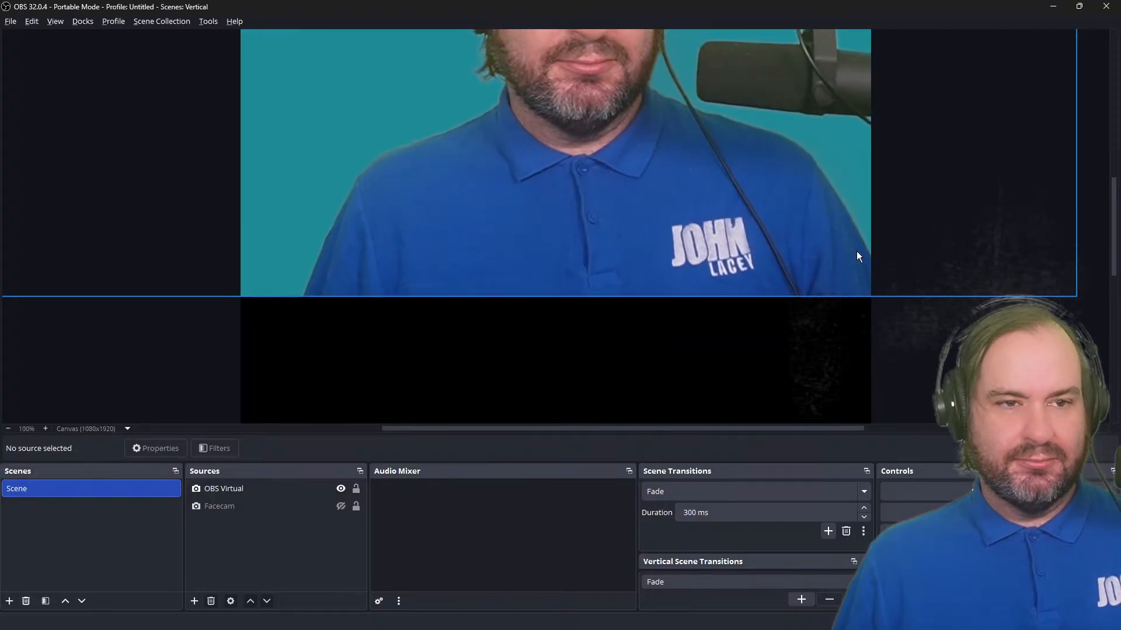
{"action": "scroll", "coordinate": [857, 252], "scroll_direction": "down", "scroll_amount": 1}
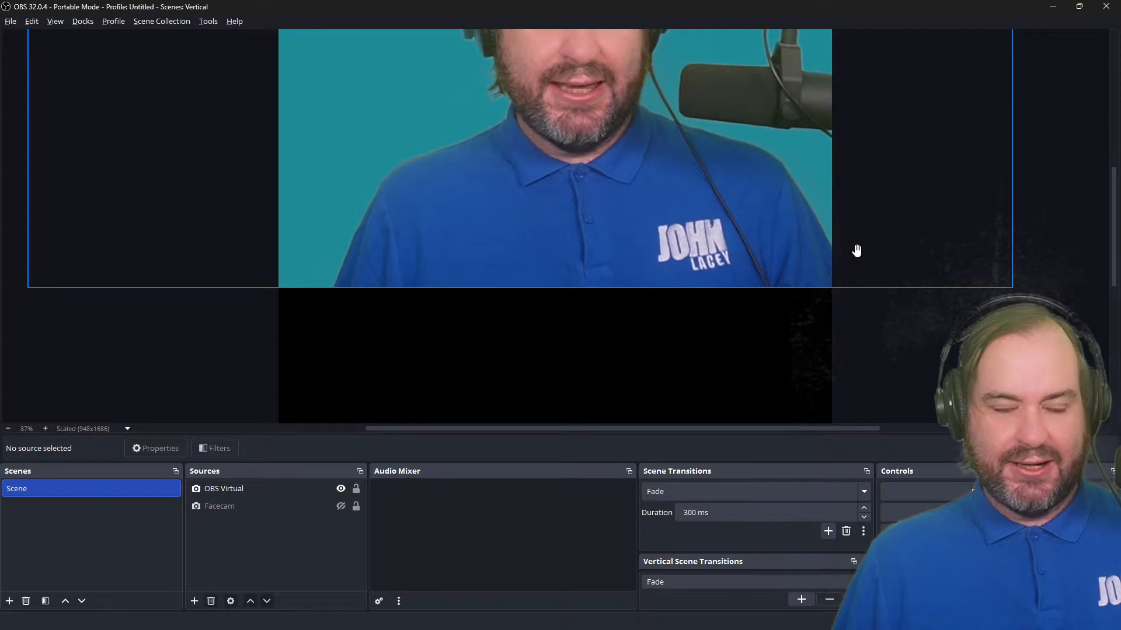
{"action": "scroll", "coordinate": [857, 251], "scroll_direction": "down", "scroll_amount": 1}
{"action": "scroll", "coordinate": [857, 251], "scroll_direction": "down", "scroll_amount": 1}
{"action": "scroll", "coordinate": [856, 251], "scroll_direction": "down", "scroll_amount": 2}
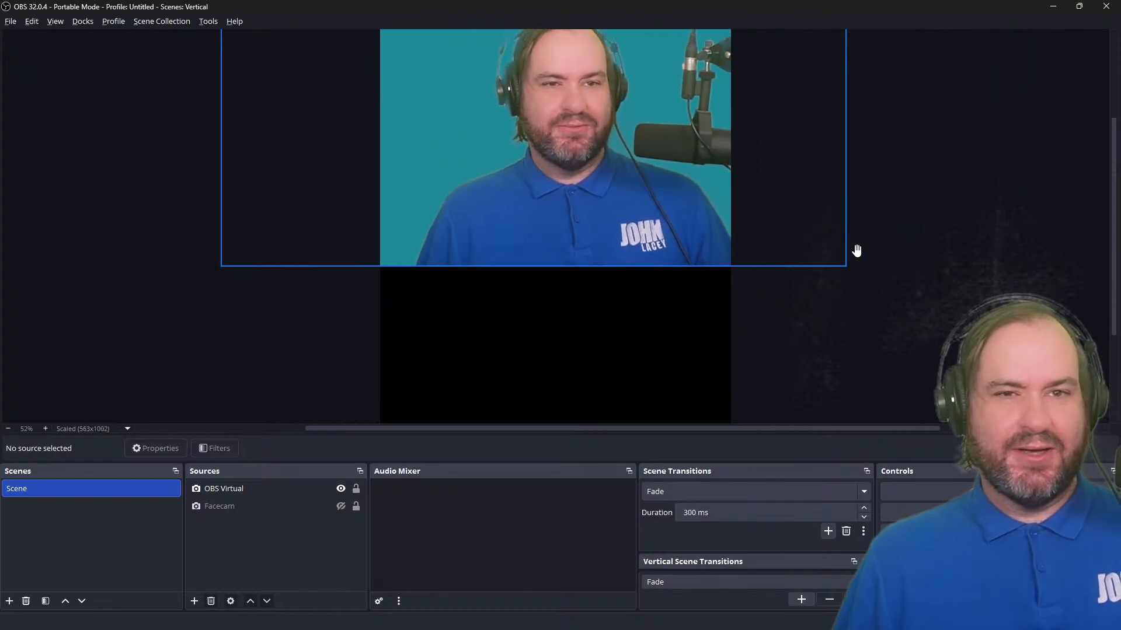
{"action": "scroll", "coordinate": [857, 250], "scroll_direction": "down", "scroll_amount": 1}
{"action": "scroll", "coordinate": [857, 250], "scroll_direction": "down", "scroll_amount": 1}
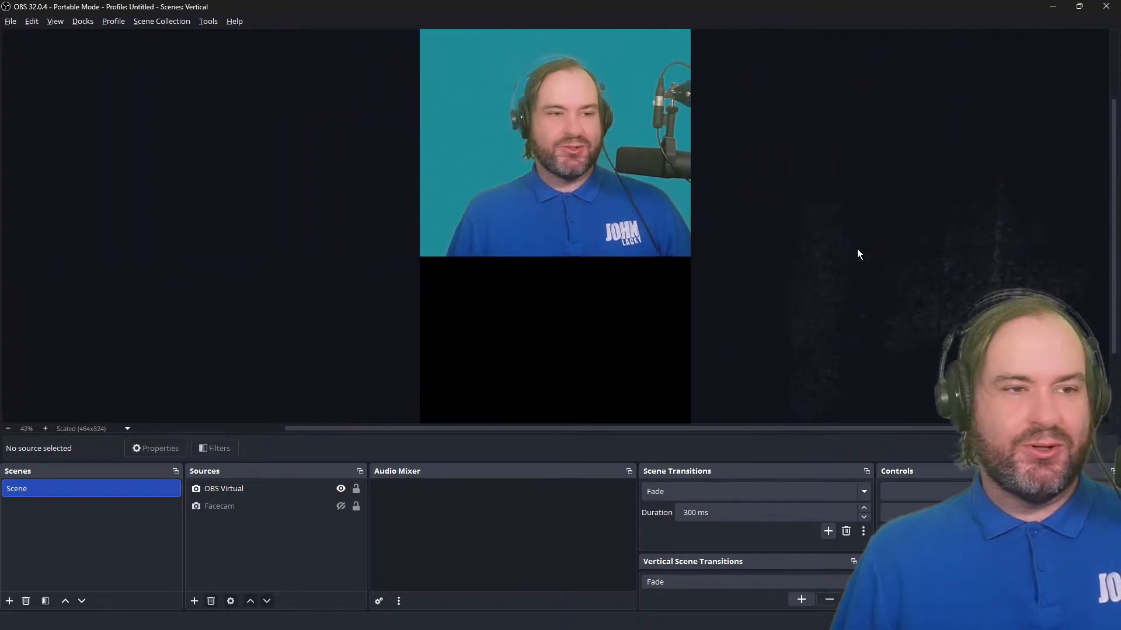
{"action": "scroll", "coordinate": [857, 254], "scroll_direction": "down", "scroll_amount": 3}
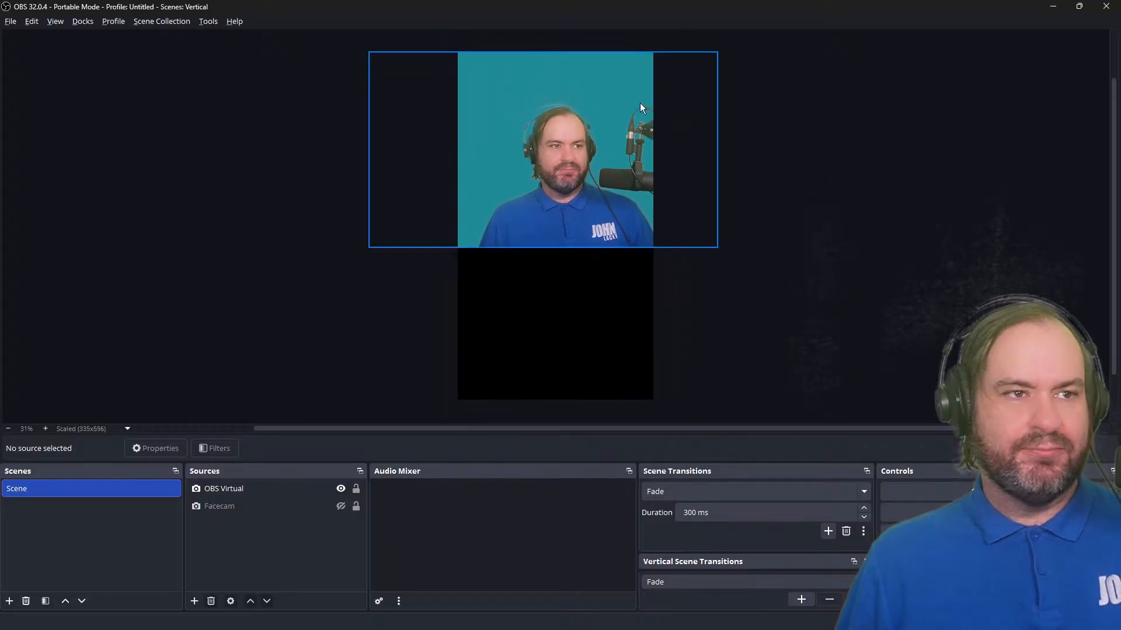
Step: Enlarge the OBS Virtual source beyond the canvas height and reposition it with about 192 px free above it
{"action": "left_click", "coordinate": [634, 120]}
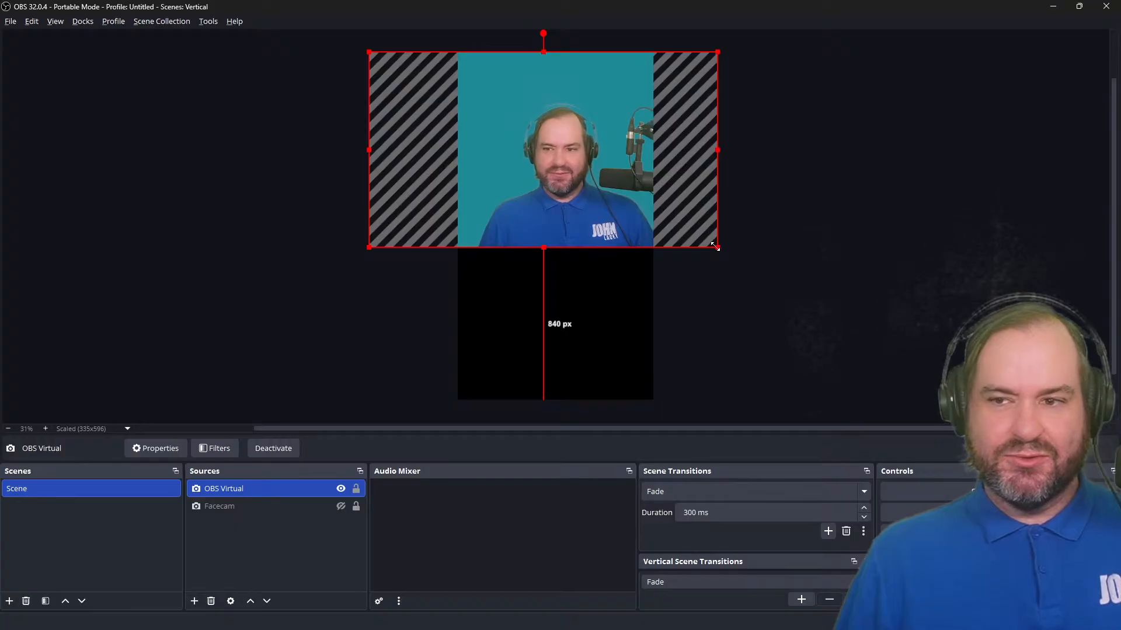
{"action": "left_click_drag", "start_coordinate": [716, 246], "coordinate": [1018, 427]}
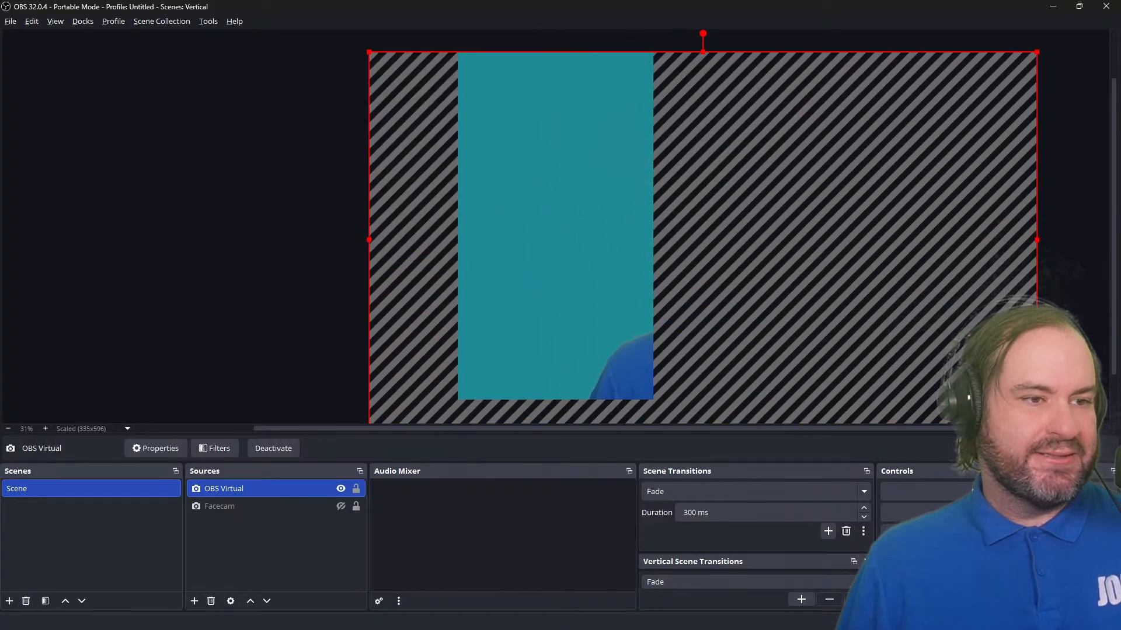
{"action": "left_click_drag", "start_coordinate": [999, 366], "coordinate": [818, 349]}
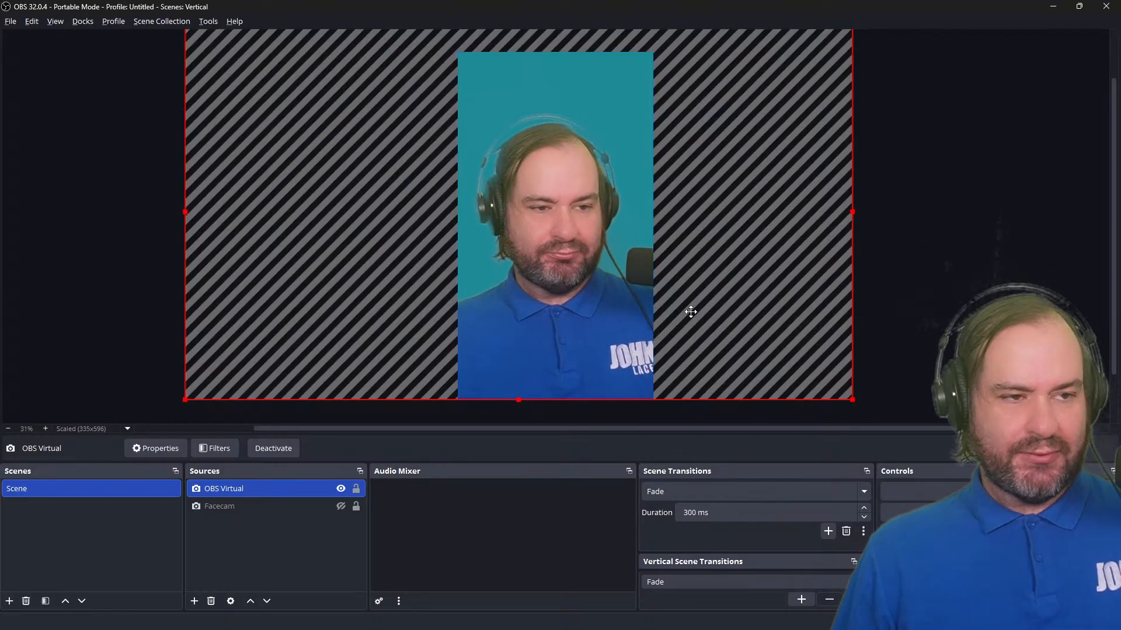
{"action": "left_click_drag", "start_coordinate": [691, 312], "coordinate": [676, 312]}
{"action": "left_click_drag", "start_coordinate": [569, 126], "coordinate": [604, 189]}
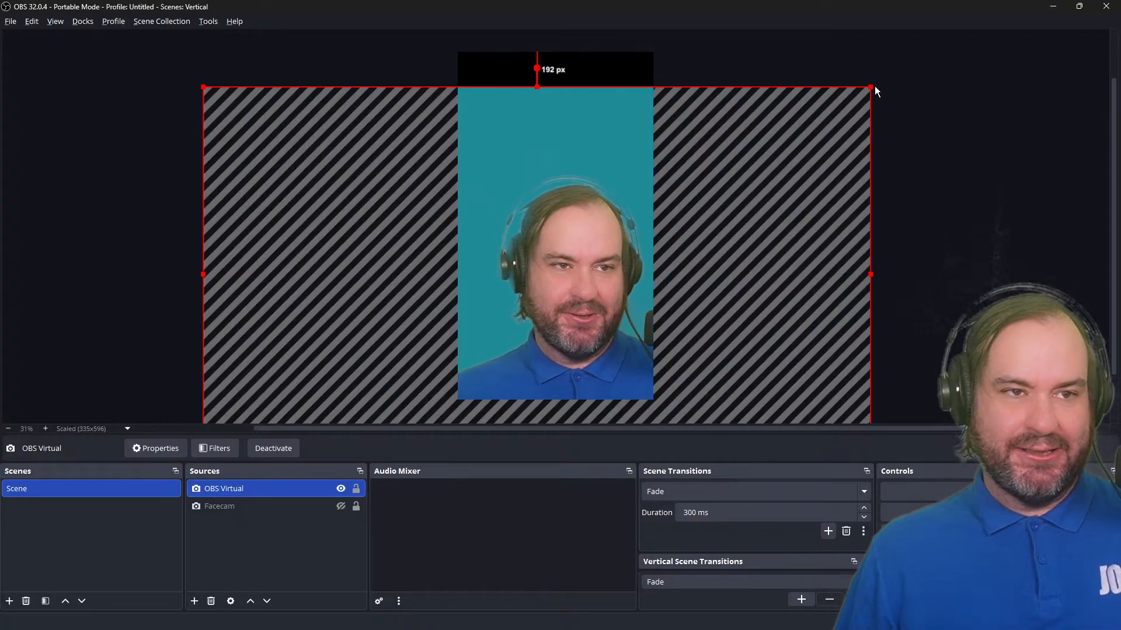
Step: Shrink the OBS Virtual source slightly and move it up with the presenter centered, about 272 px above the canvas's lower edge
{"action": "left_click_drag", "start_coordinate": [875, 86], "coordinate": [774, 140]}
{"action": "left_click_drag", "start_coordinate": [602, 279], "coordinate": [642, 229]}
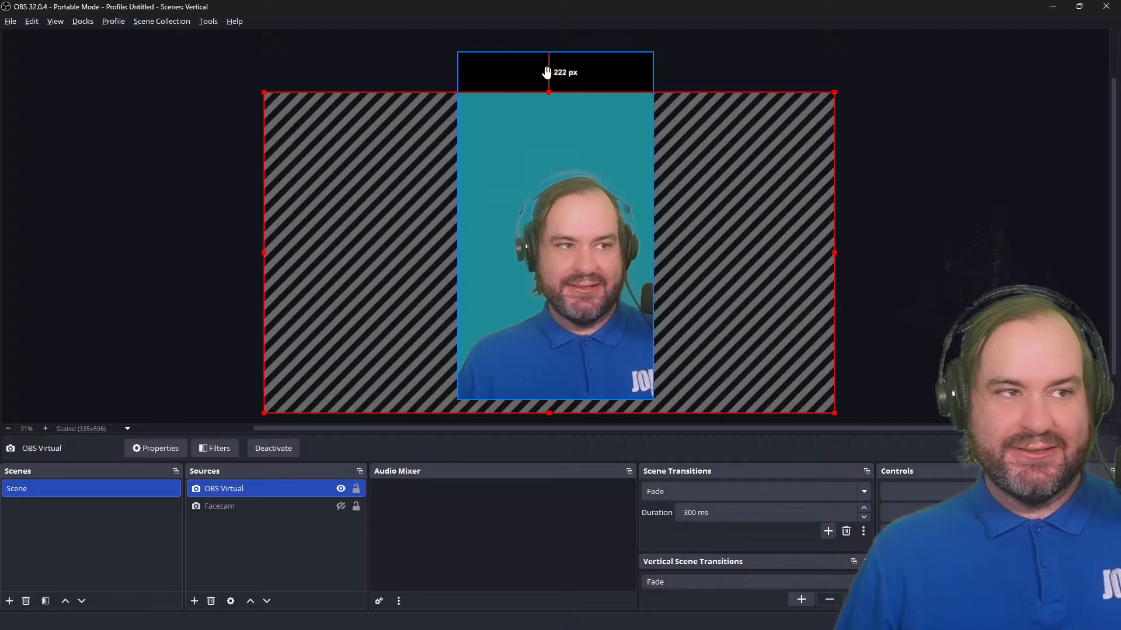
{"action": "left_click_drag", "start_coordinate": [526, 80], "coordinate": [548, 127]}
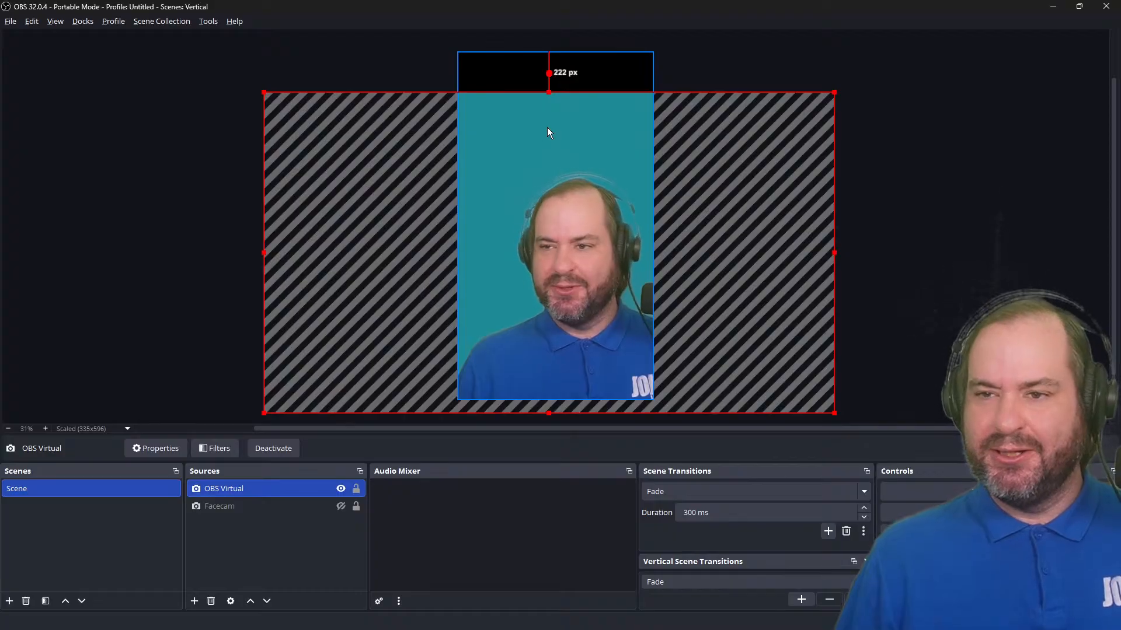
{"action": "left_click_drag", "start_coordinate": [579, 318], "coordinate": [564, 258]}
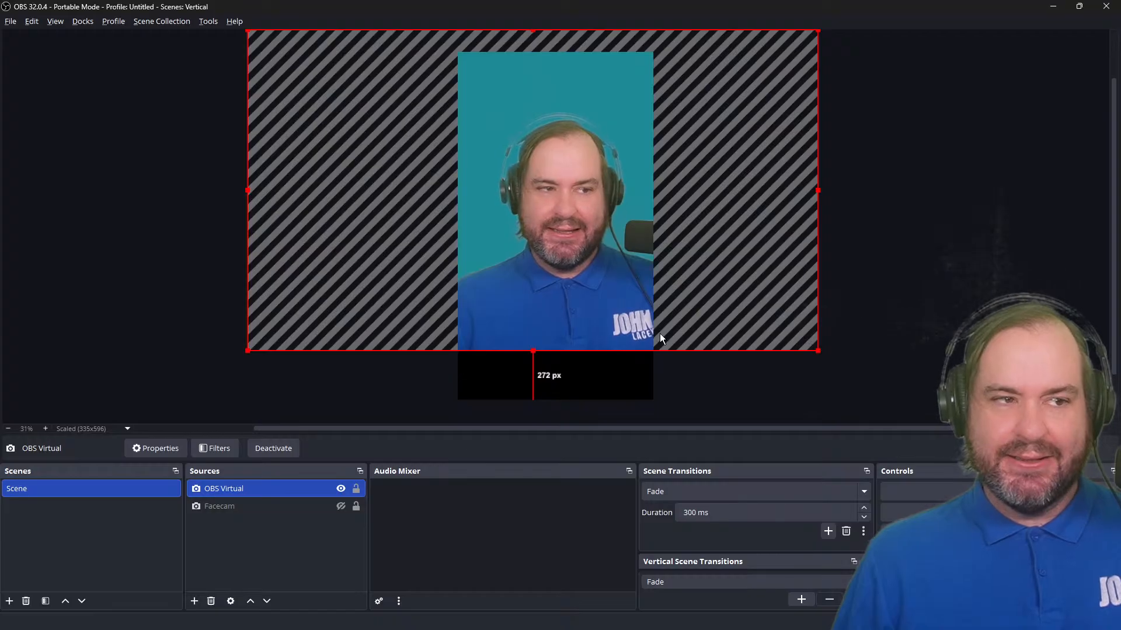
Step: Reselect the OBS Virtual source, scale it down further, and center the presenter with about 193 px above and 239 px below
{"action": "left_click", "coordinate": [509, 380]}
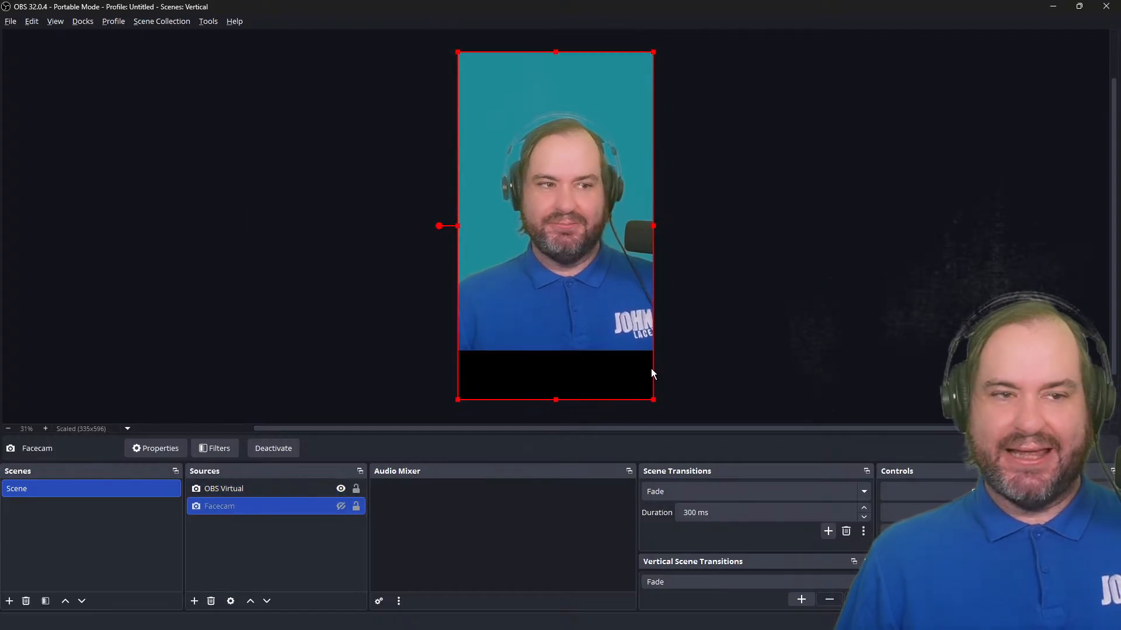
{"action": "left_click", "coordinate": [502, 319]}
{"action": "left_click", "coordinate": [549, 377]}
{"action": "left_click", "coordinate": [548, 275]}
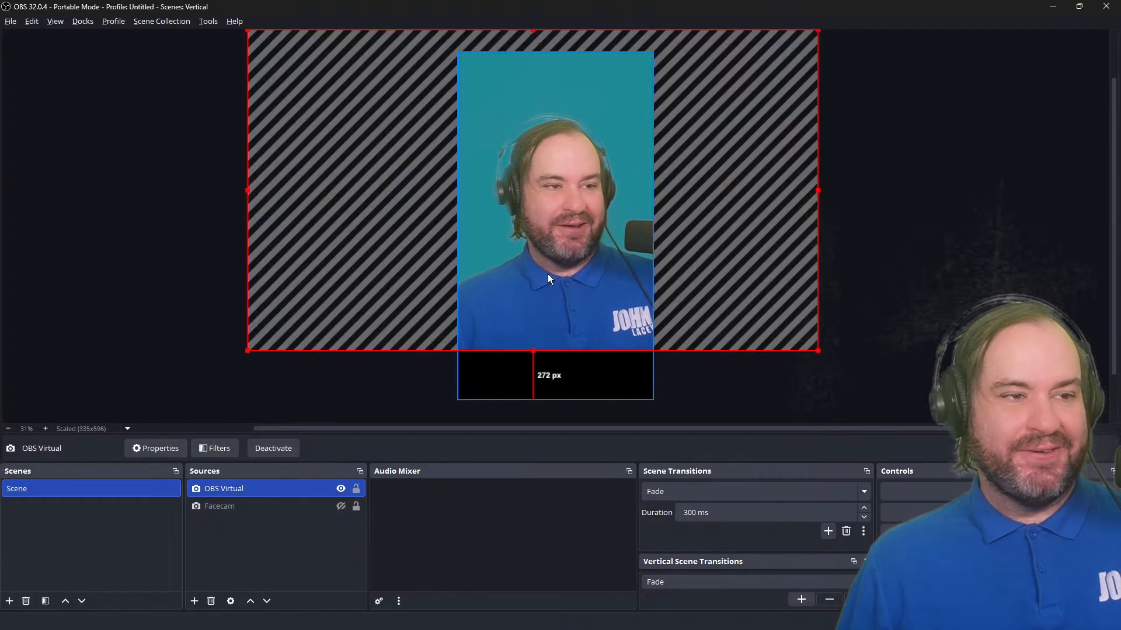
{"action": "left_click_drag", "start_coordinate": [553, 260], "coordinate": [554, 287]}
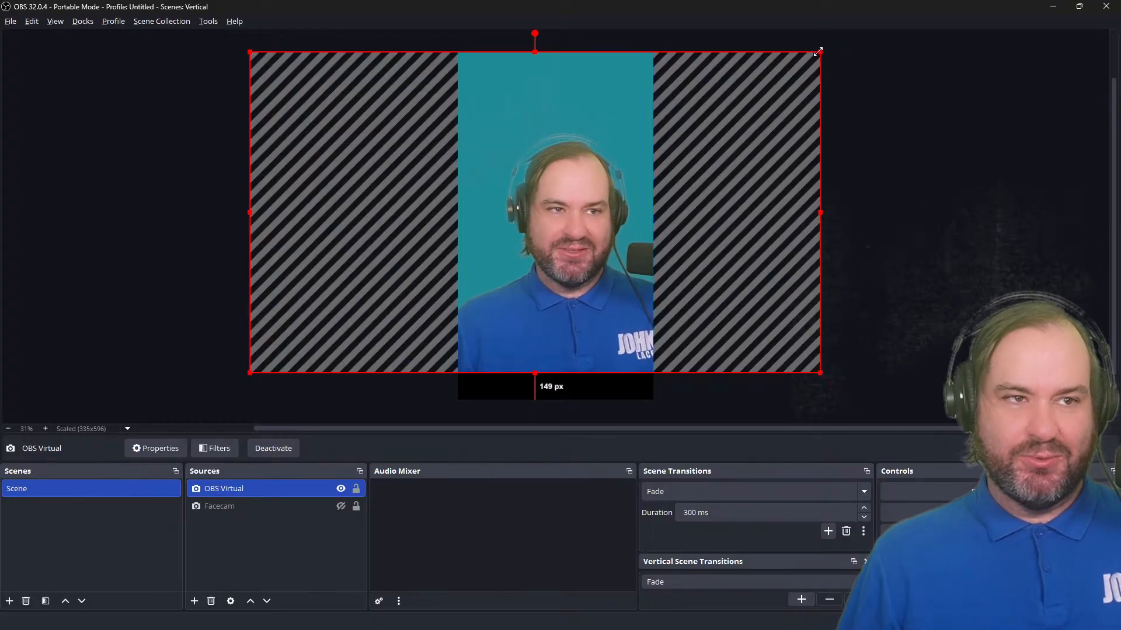
{"action": "left_click_drag", "start_coordinate": [818, 51], "coordinate": [730, 104]}
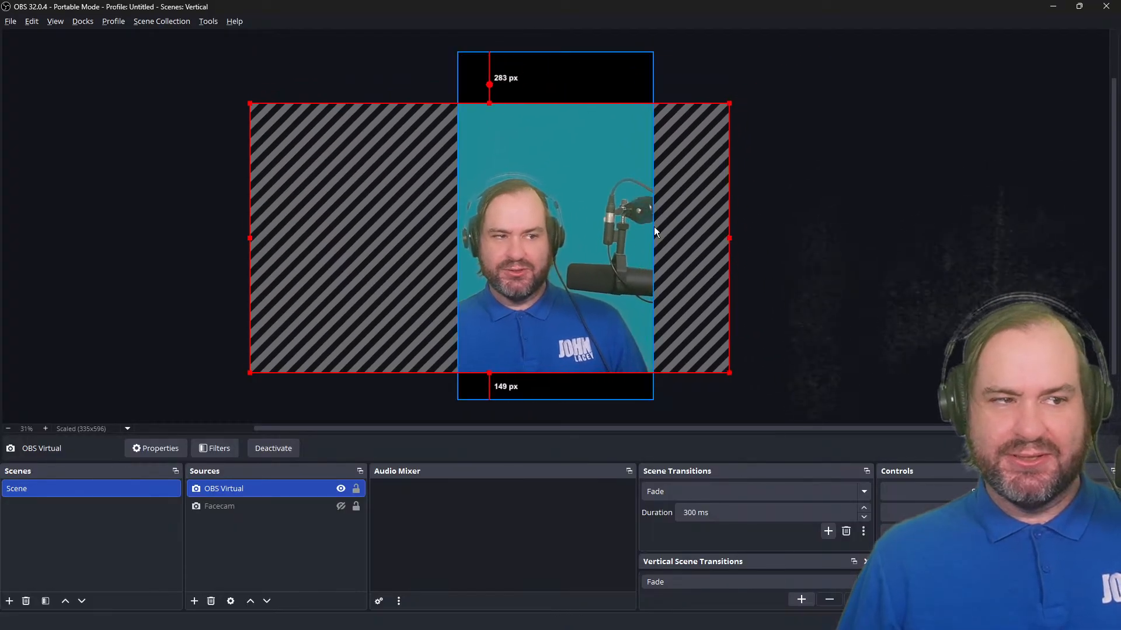
{"action": "left_click_drag", "start_coordinate": [654, 232], "coordinate": [686, 216]}
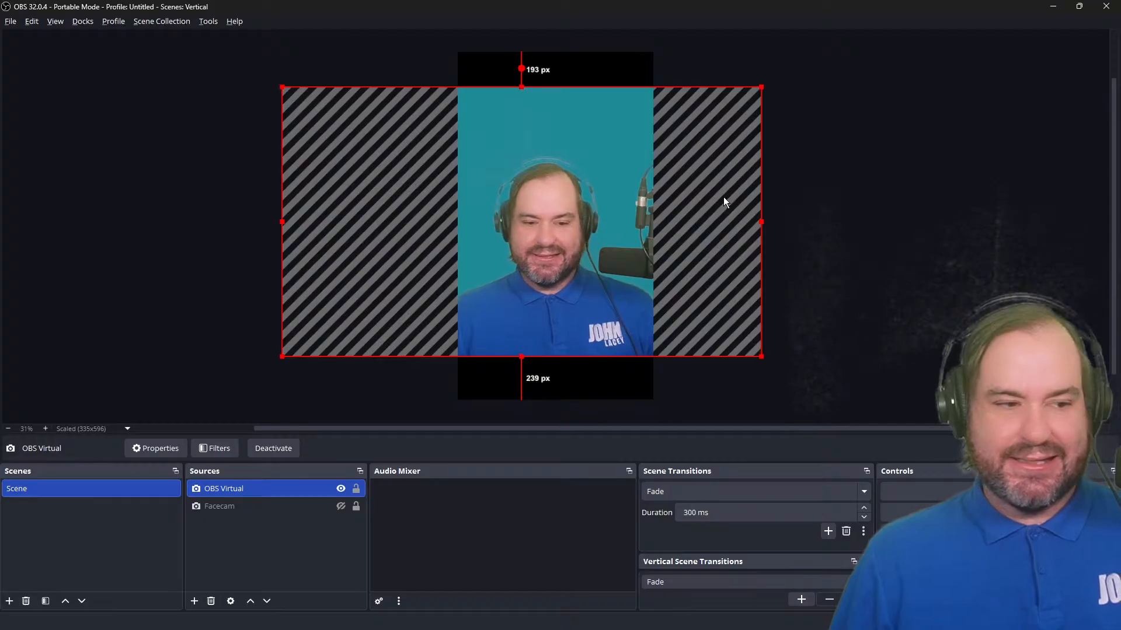
Step: Deactivate the Elgato Facecam MK.2 device in the Facecam source's properties, accept the change, and deselect the source
{"action": "double_click", "coordinate": [282, 504]}
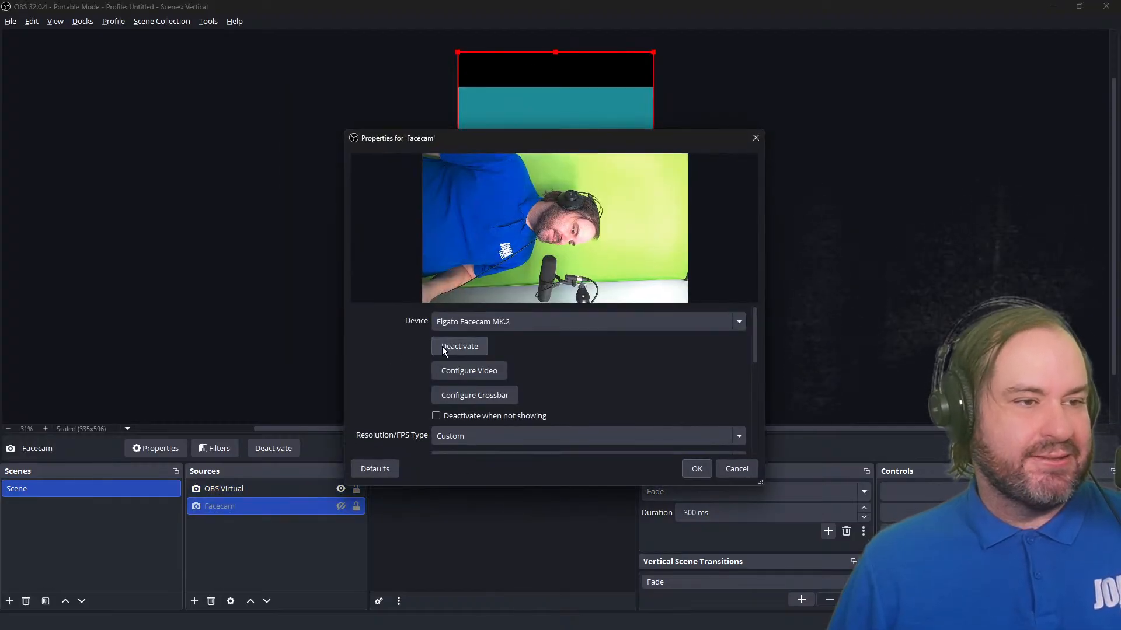
{"action": "left_click", "coordinate": [693, 470]}
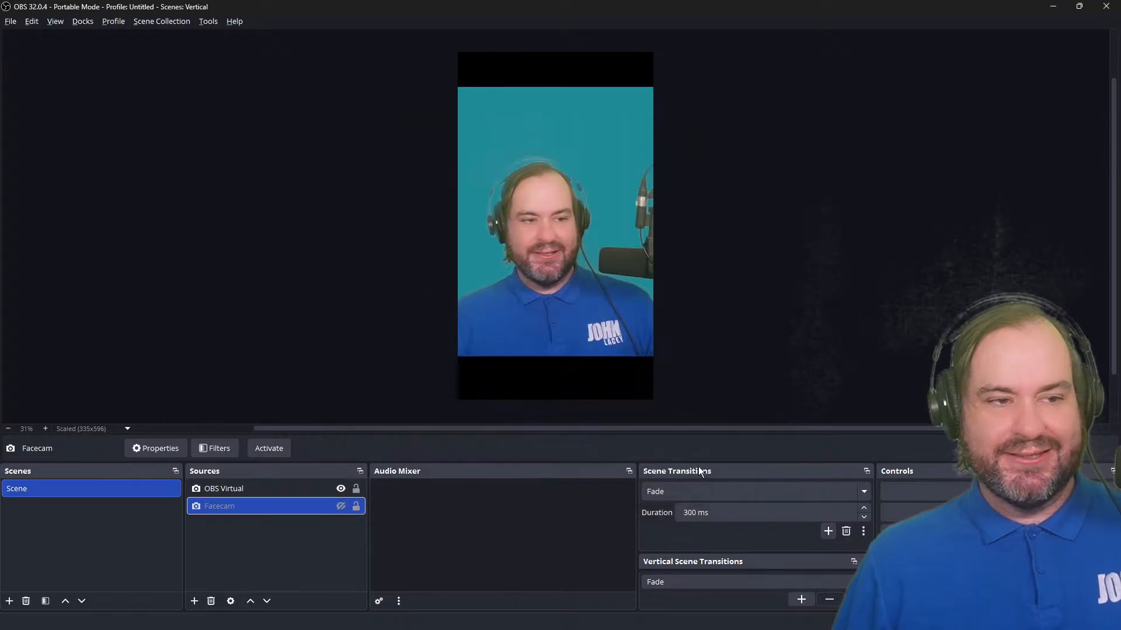
{"action": "right_click", "coordinate": [296, 507]}
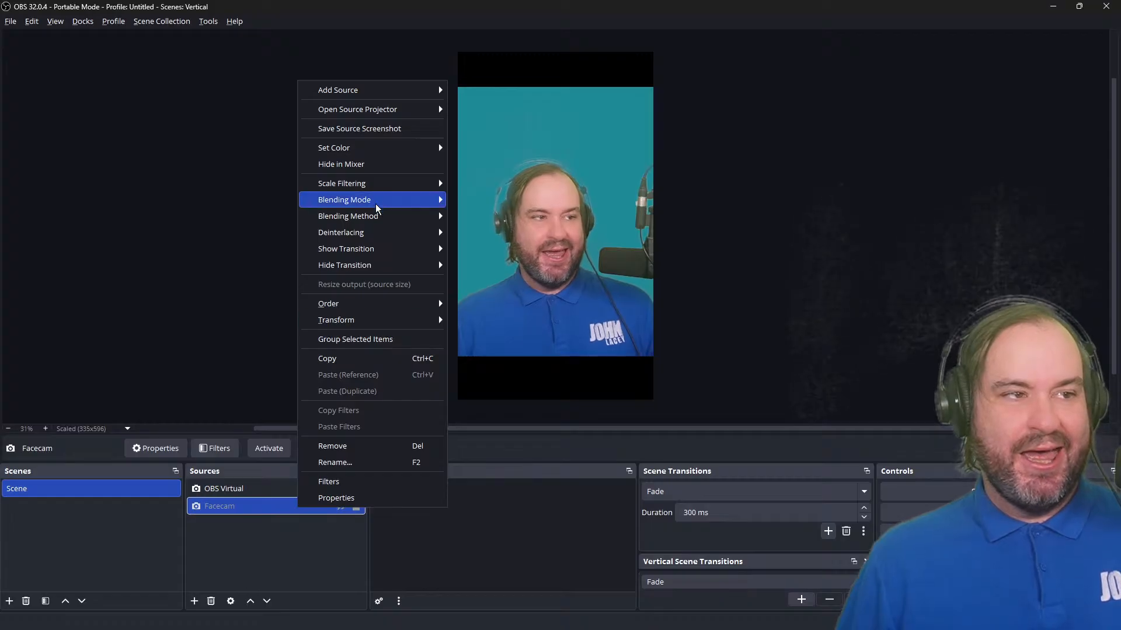
{"action": "left_click", "coordinate": [818, 209]}
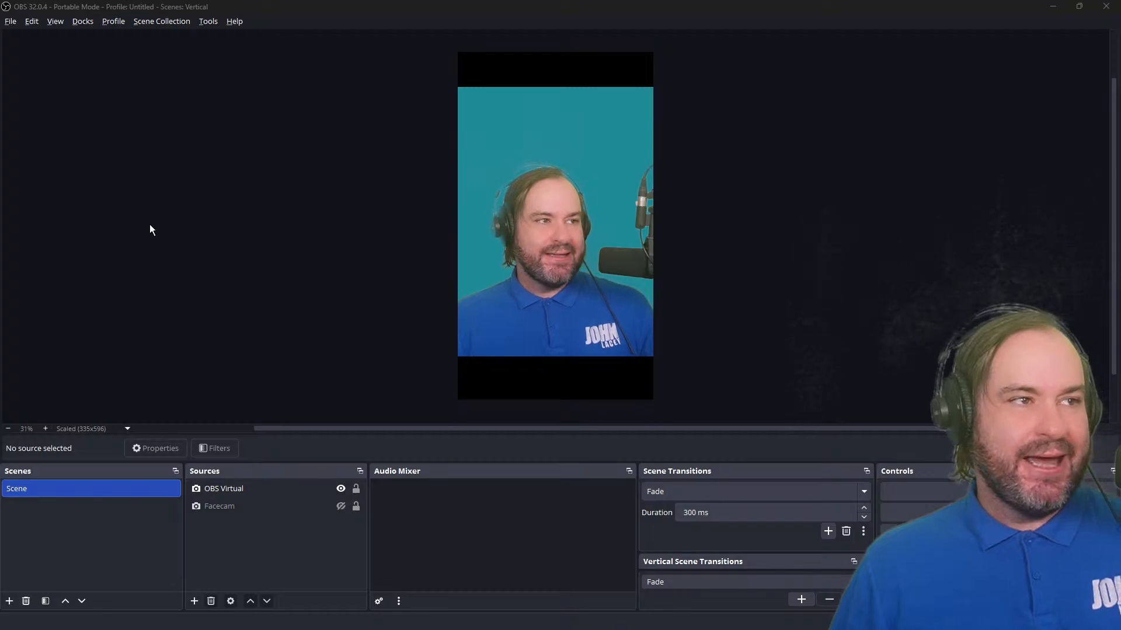
{"action": "left_click", "coordinate": [727, 180]}
{"action": "left_click", "coordinate": [806, 199]}
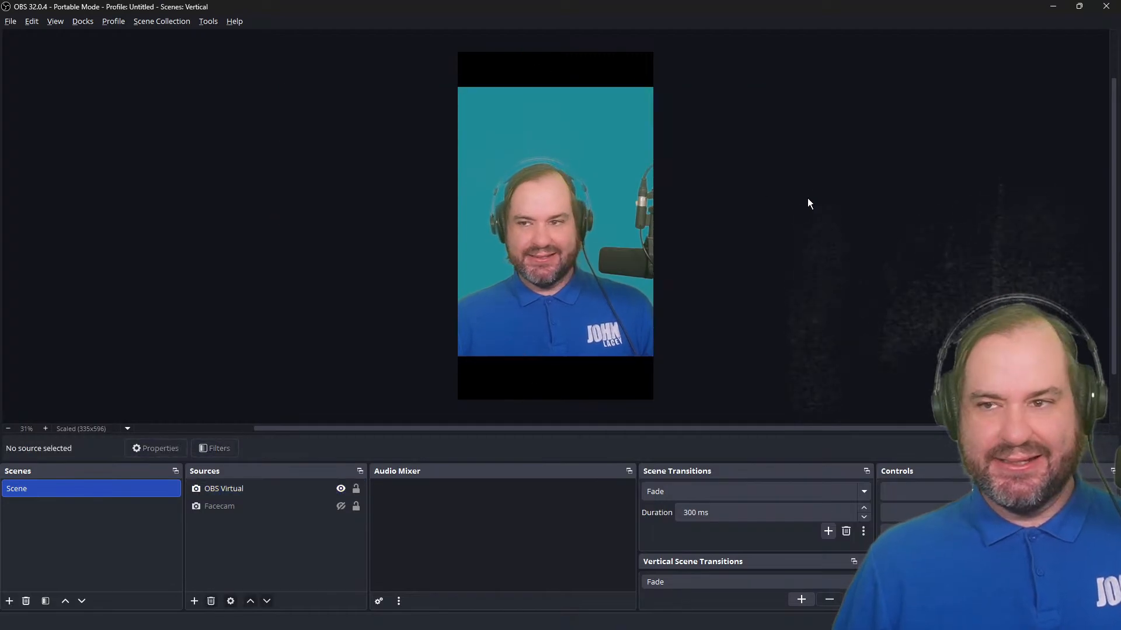
Step: Set the base canvas and output resolutions to 1920x1080, and zoom the preview in to 48%
{"action": "left_click", "coordinate": [11, 21]}
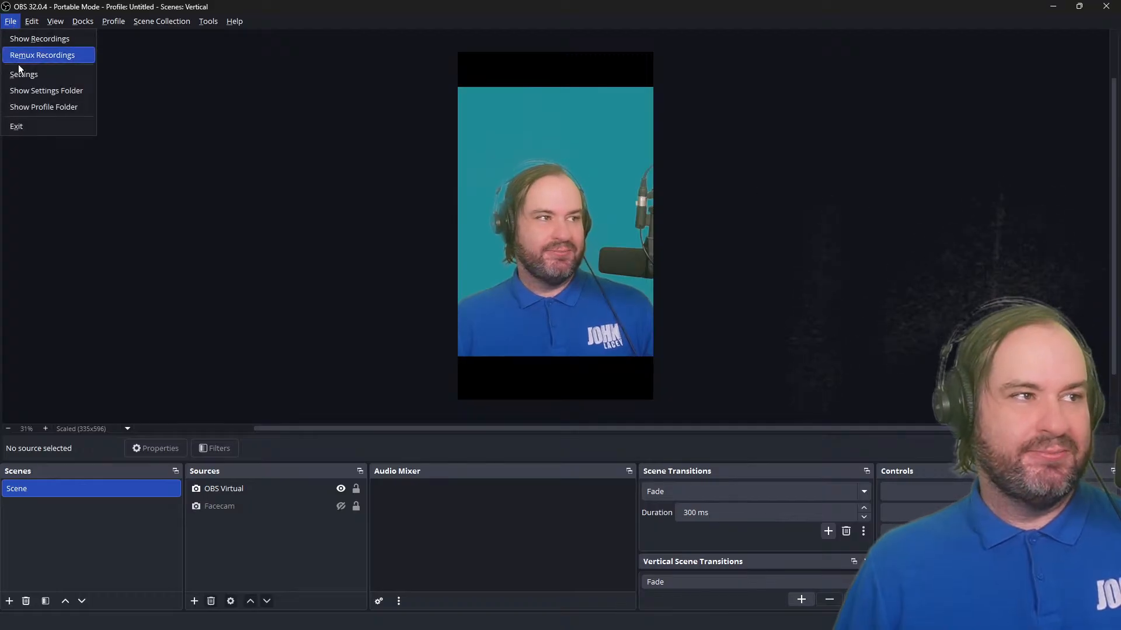
{"action": "left_click", "coordinate": [22, 74]}
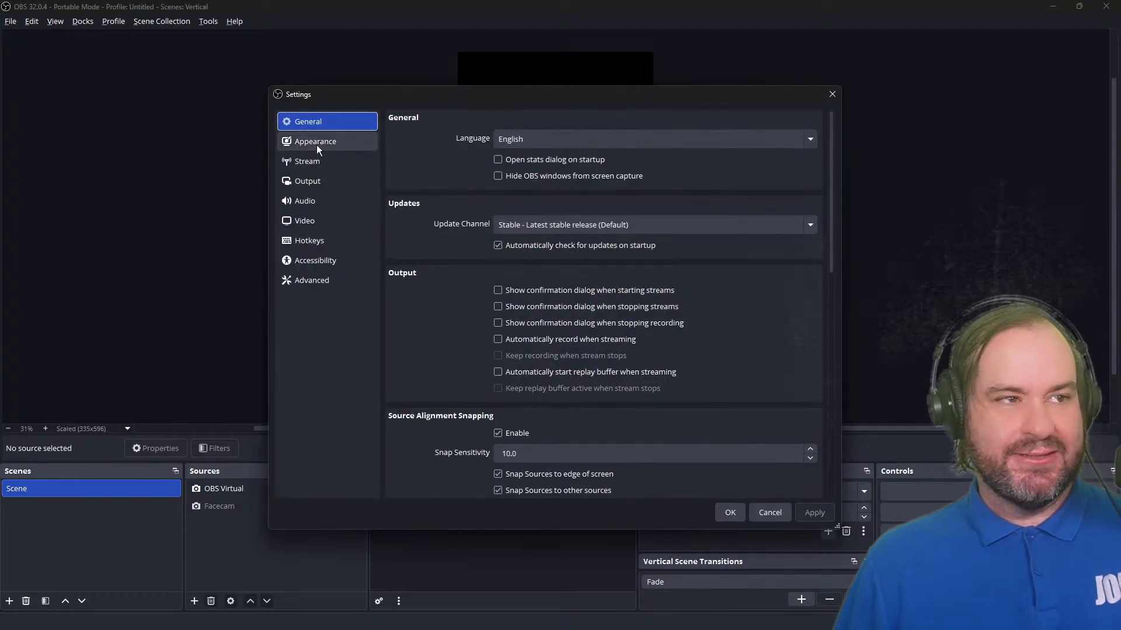
{"action": "left_click", "coordinate": [317, 145]}
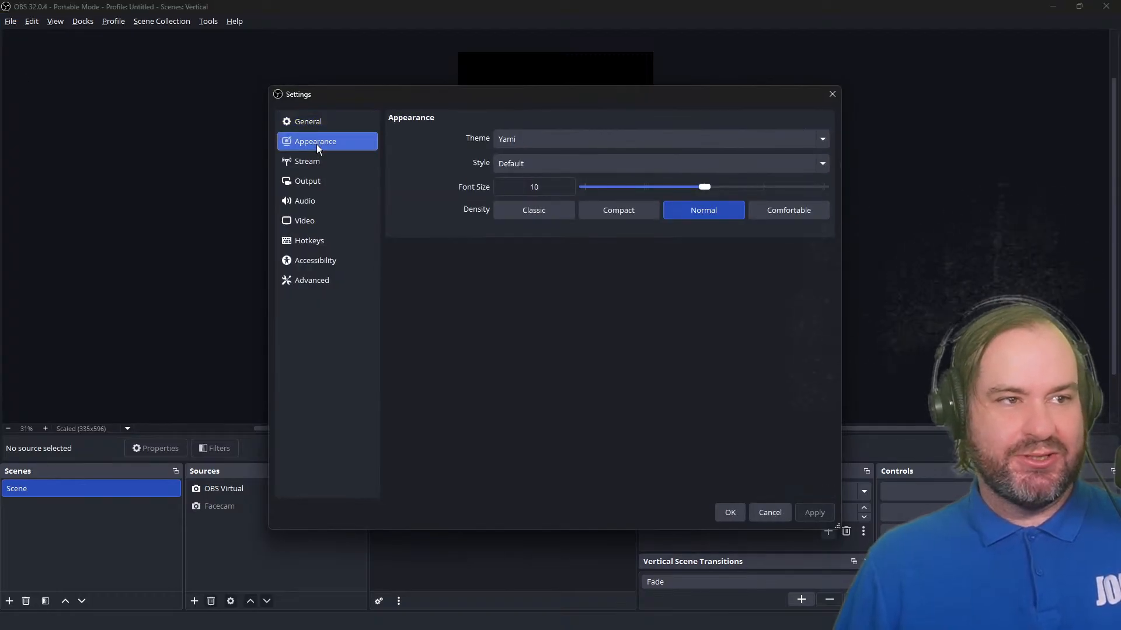
{"action": "left_click", "coordinate": [331, 224]}
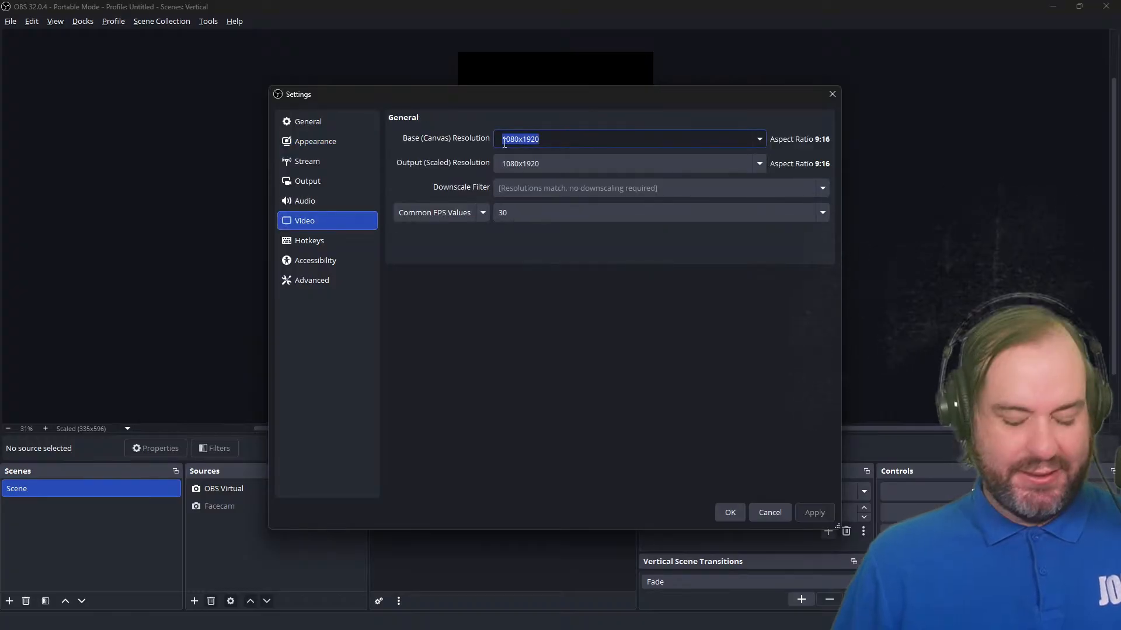
{"action": "type", "text": "1920x1080"}
{"action": "key", "text": "Tab"}
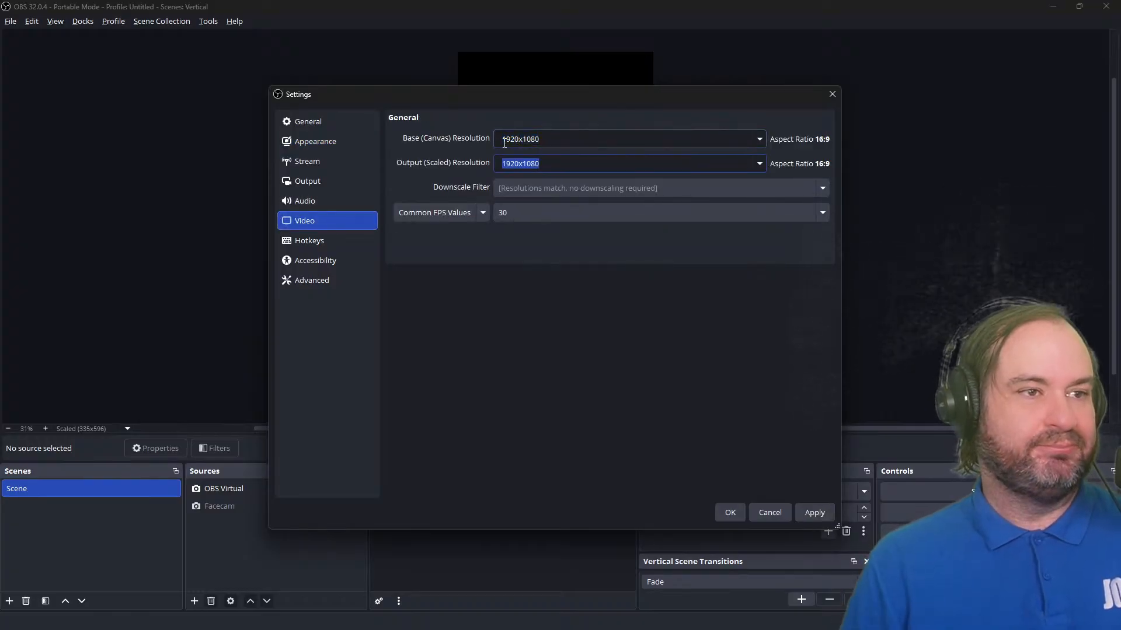
{"action": "left_click", "coordinate": [727, 509]}
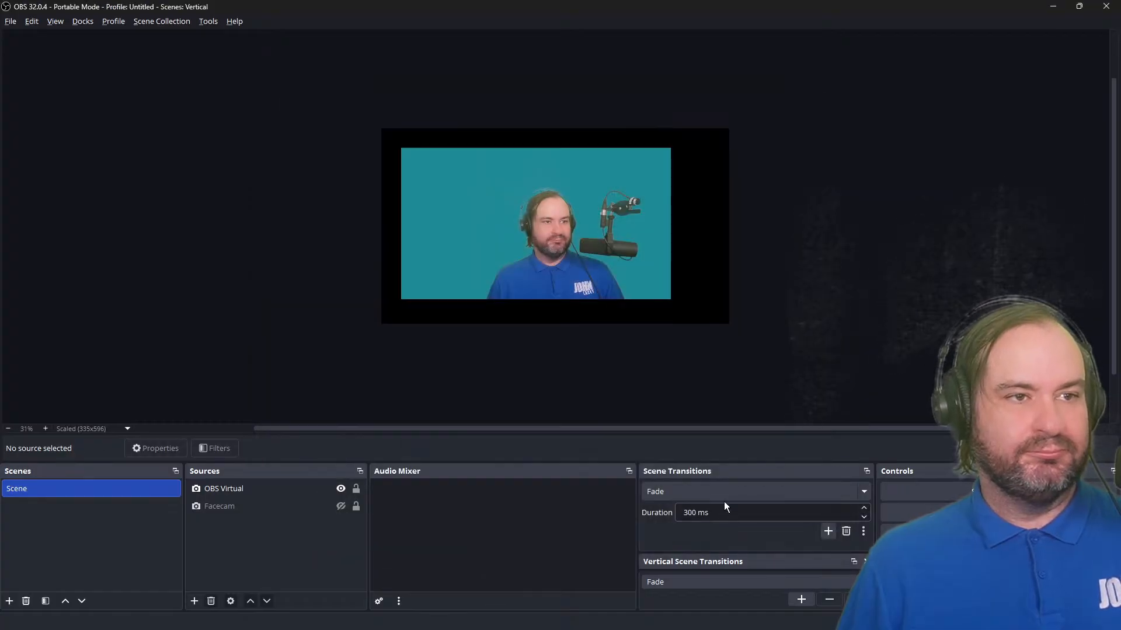
{"action": "left_click", "coordinate": [636, 269]}
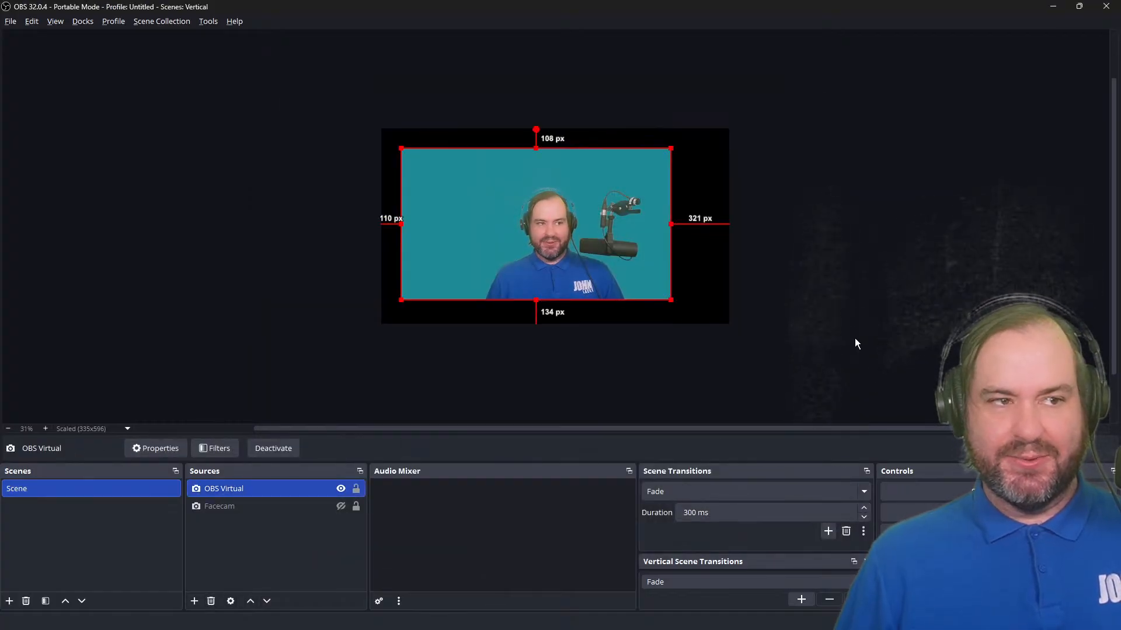
{"action": "scroll", "coordinate": [855, 338], "scroll_direction": "up", "scroll_amount": 5}
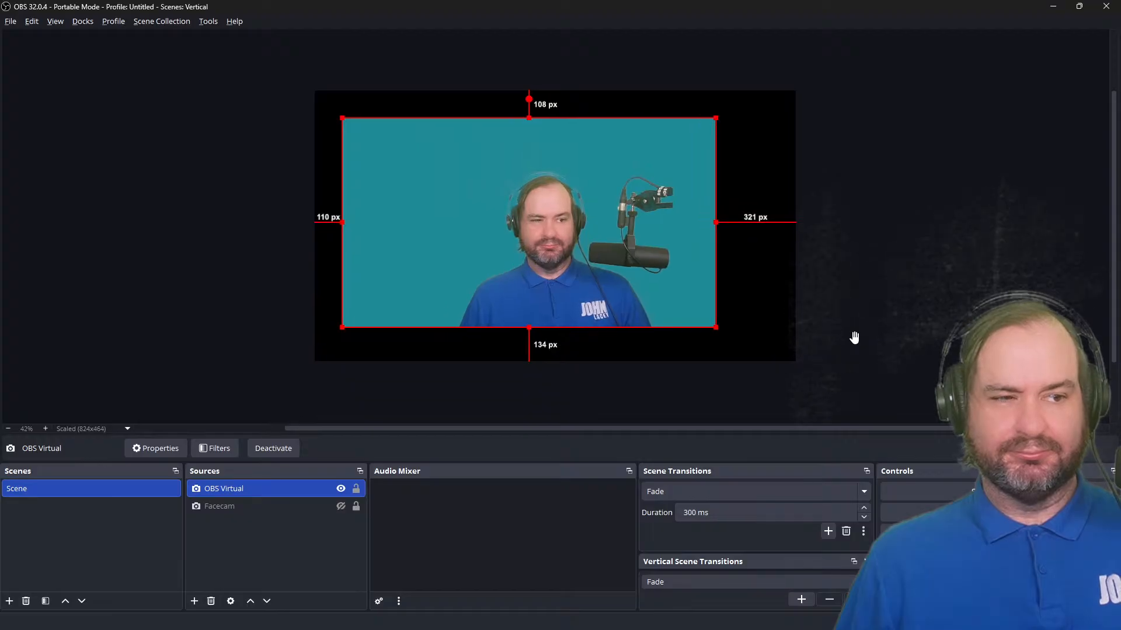
{"action": "left_click", "coordinate": [854, 338]}
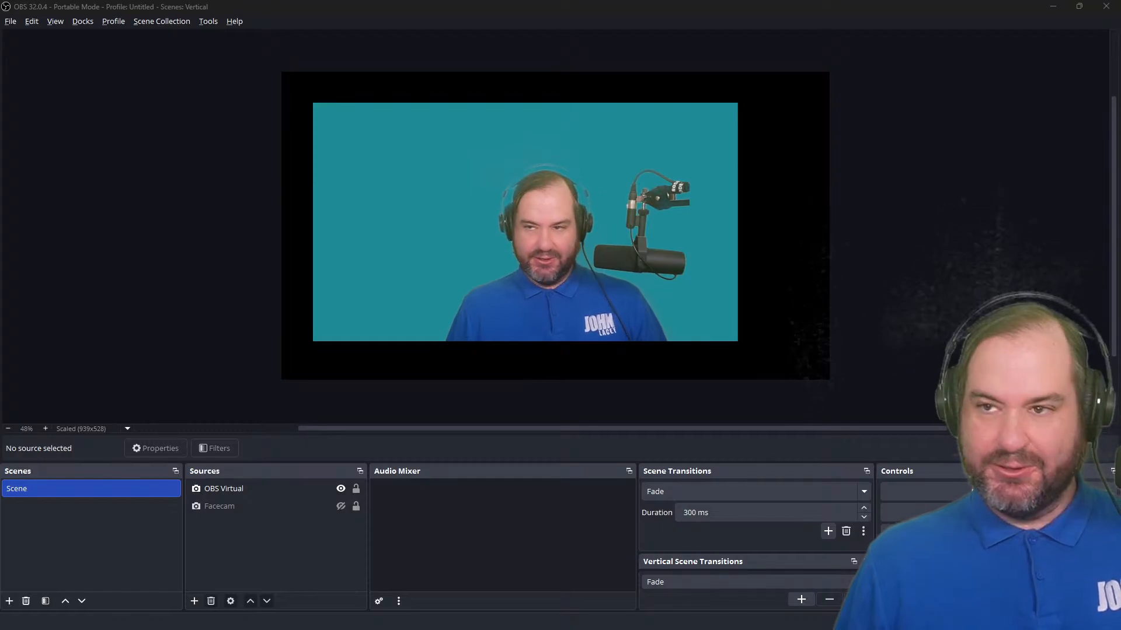
Step: Switch to the browser showing aitum.tv, maximize its window, and open the Vertical product page
{"action": "left_click_drag", "start_coordinate": [1, 233], "coordinate": [589, 55]}
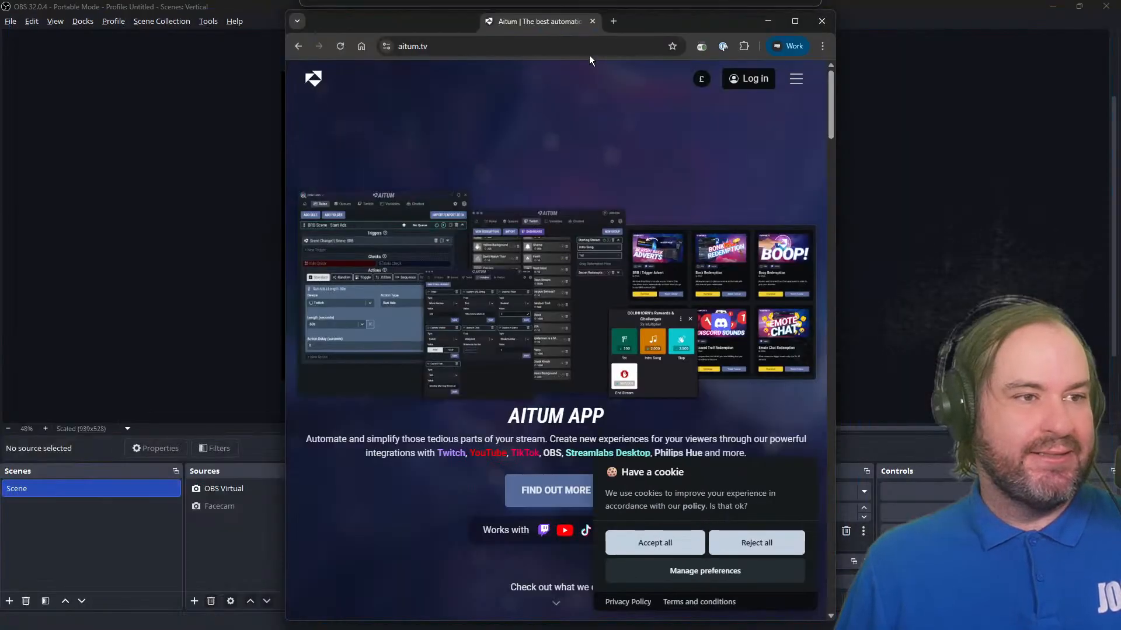
{"action": "left_click", "coordinate": [794, 21]}
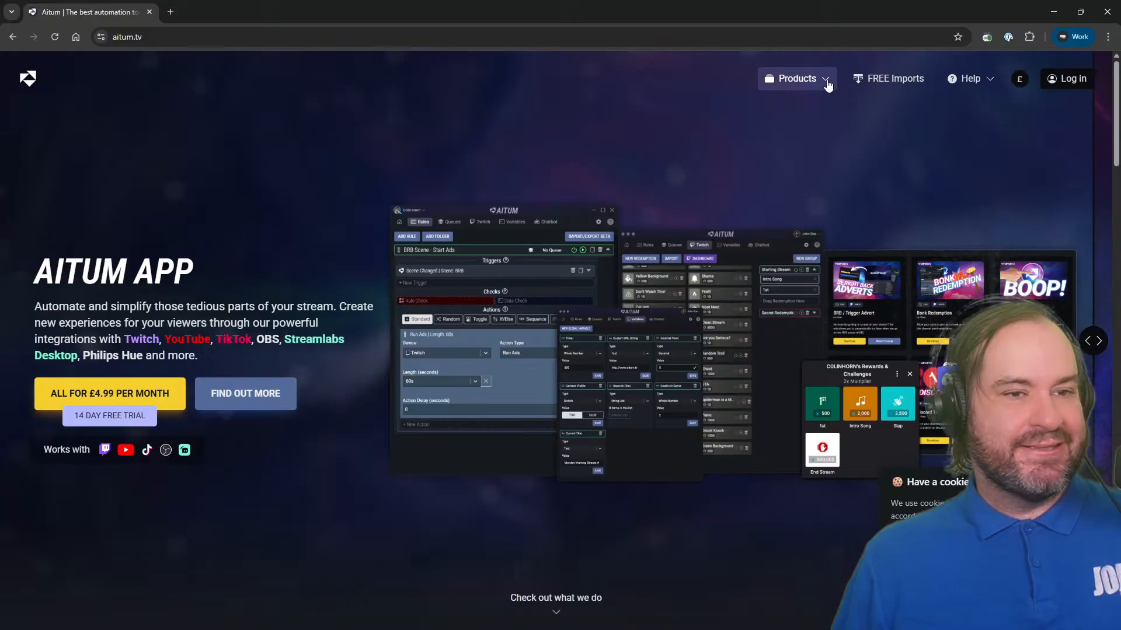
{"action": "left_click", "coordinate": [828, 84]}
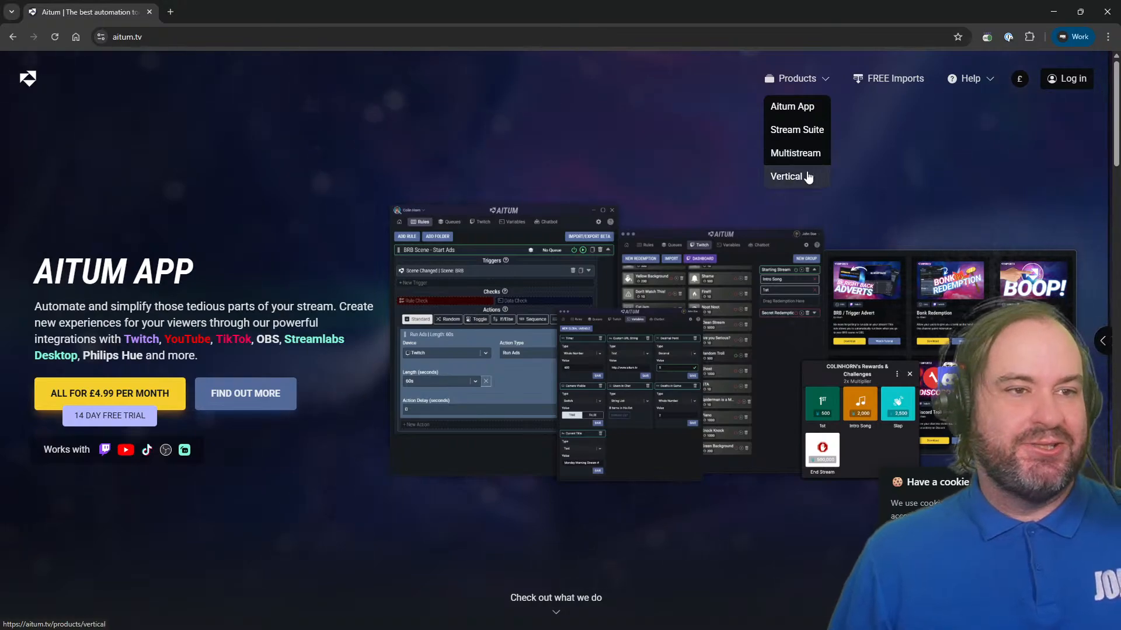
{"action": "left_click", "coordinate": [808, 177]}
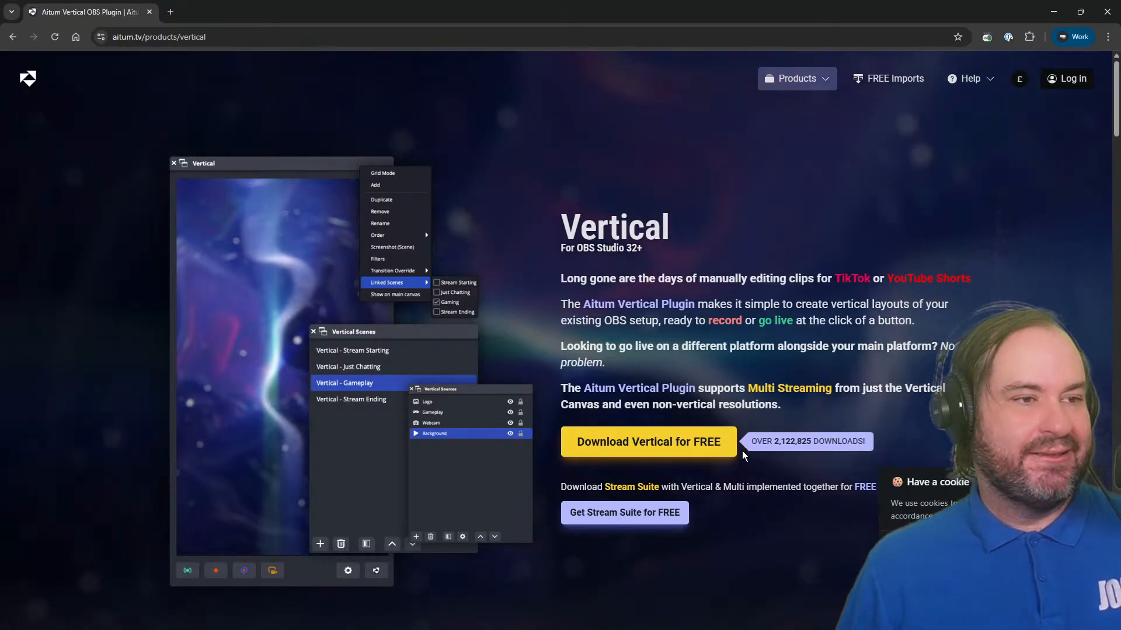
Step: Look over the feature descriptions on the Aitum Vertical plugin page and request its free download
{"action": "scroll", "coordinate": [743, 456], "scroll_direction": "down", "scroll_amount": 10}
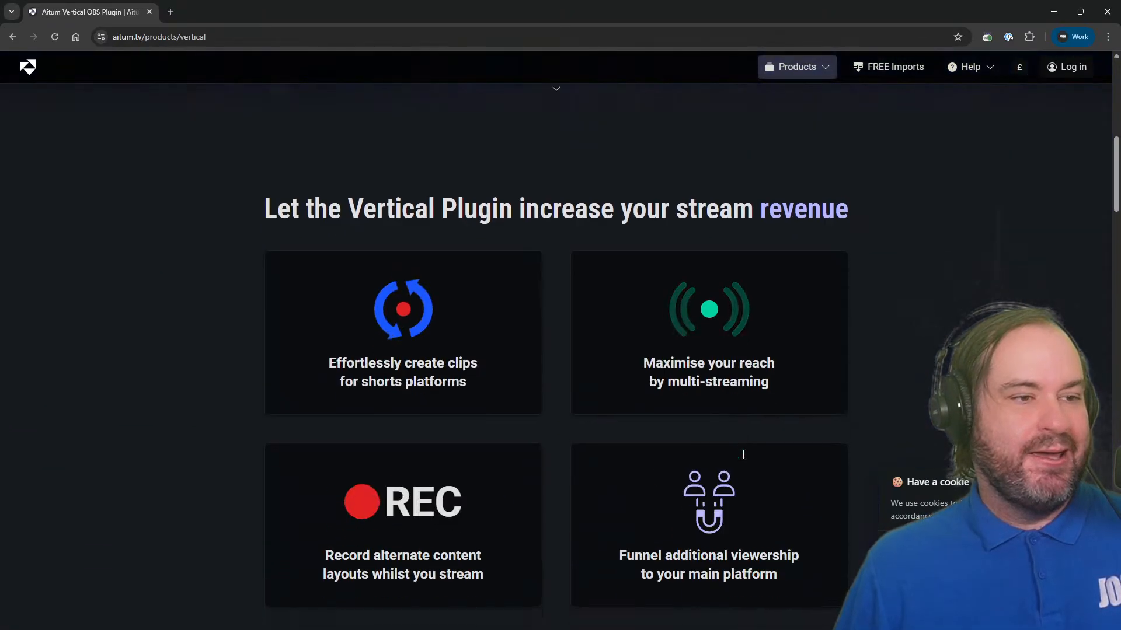
{"action": "scroll", "coordinate": [743, 456], "scroll_direction": "down", "scroll_amount": 10}
{"action": "scroll", "coordinate": [747, 459], "scroll_direction": "up", "scroll_amount": 4}
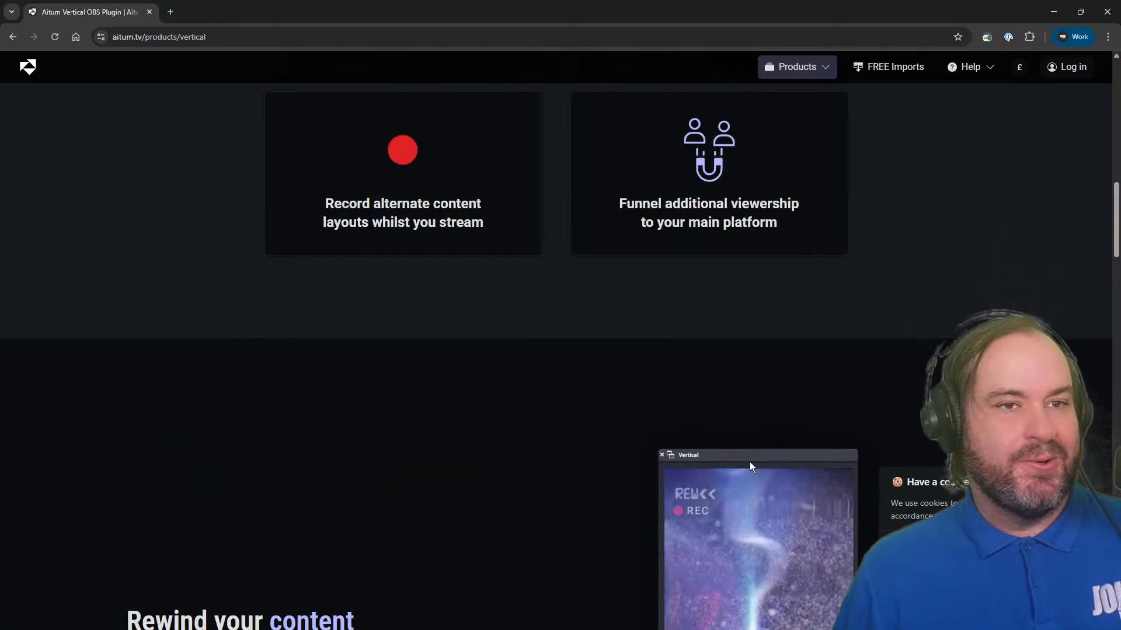
{"action": "scroll", "coordinate": [749, 461], "scroll_direction": "up", "scroll_amount": 15}
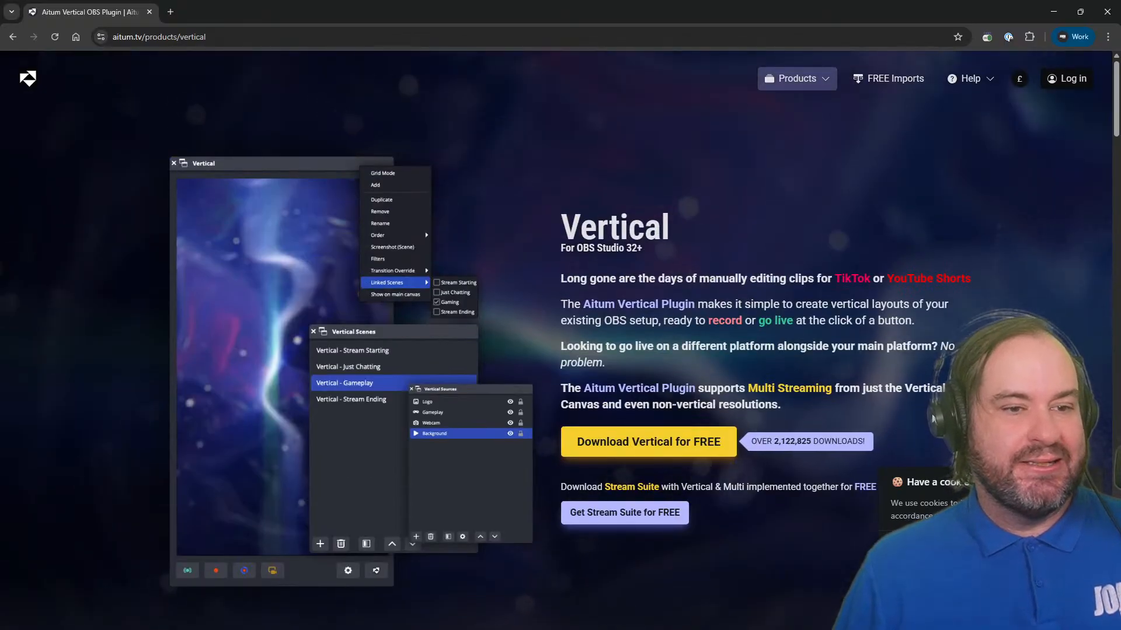
{"action": "left_click", "coordinate": [695, 452]}
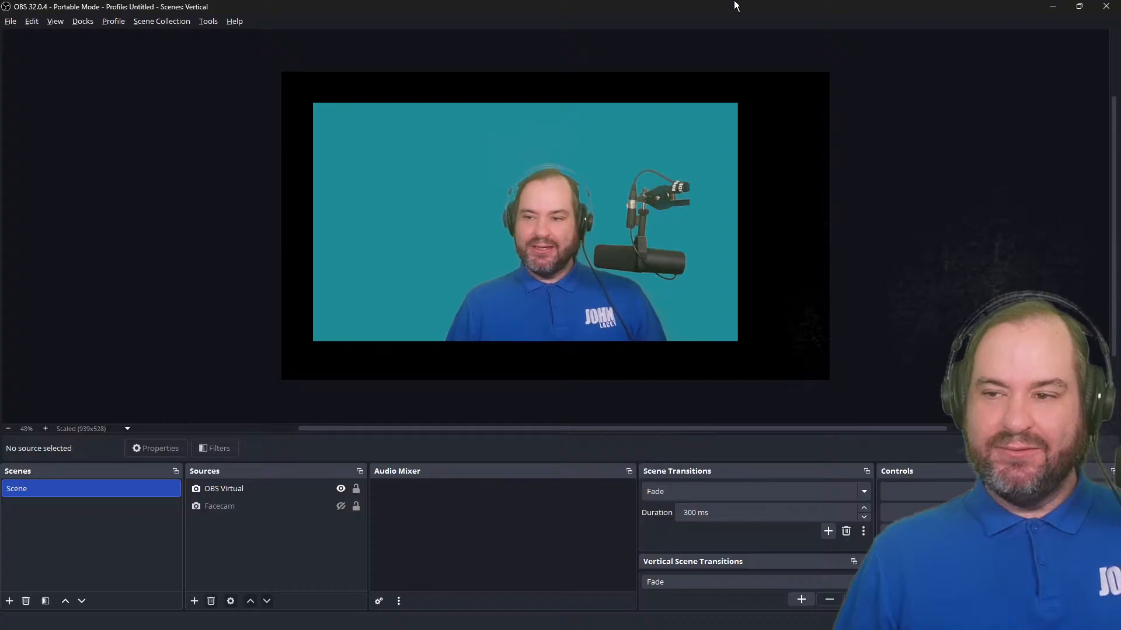
Step: Back in OBS, show the Vertical, Vertical Scenes, and Vertical Sources docks
{"action": "left_click", "coordinate": [79, 21]}
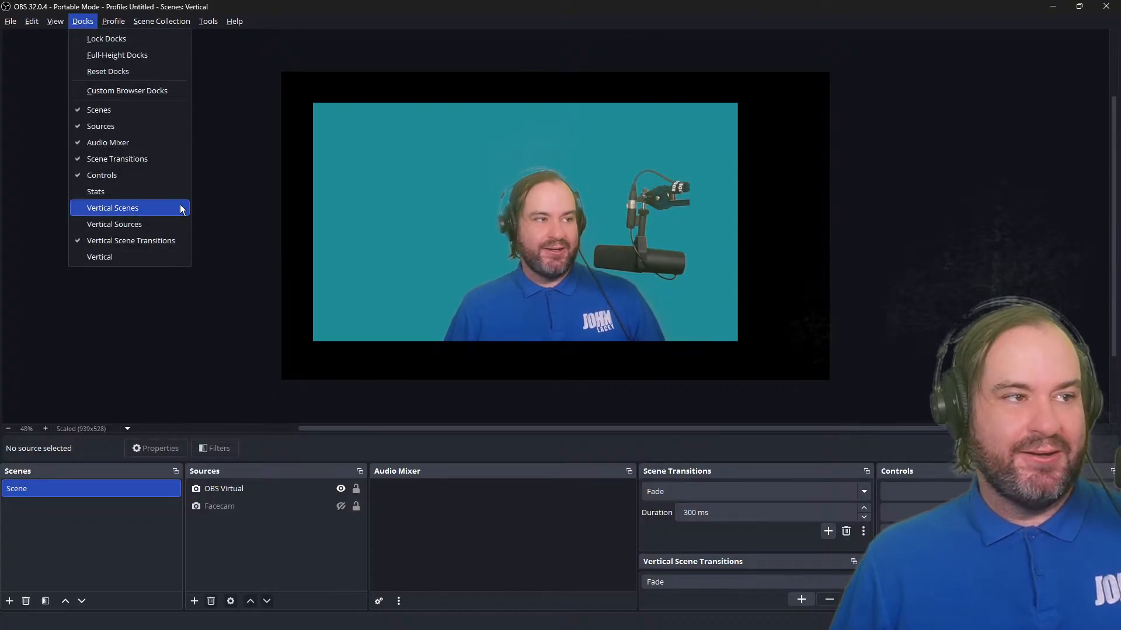
{"action": "left_click", "coordinate": [181, 257]}
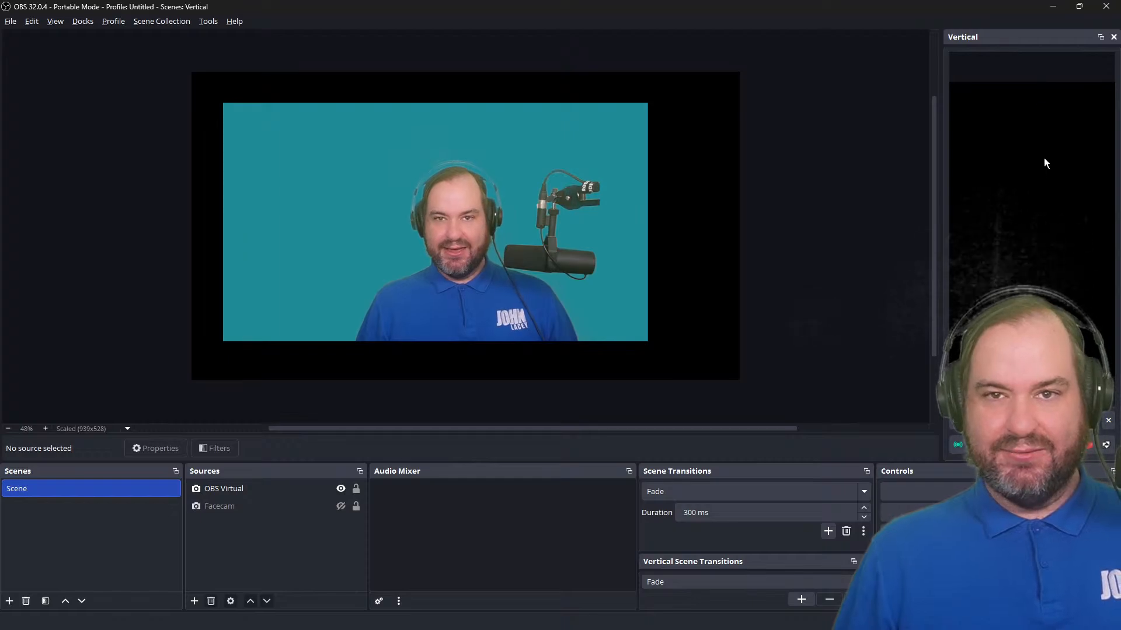
{"action": "left_click", "coordinate": [173, 21]}
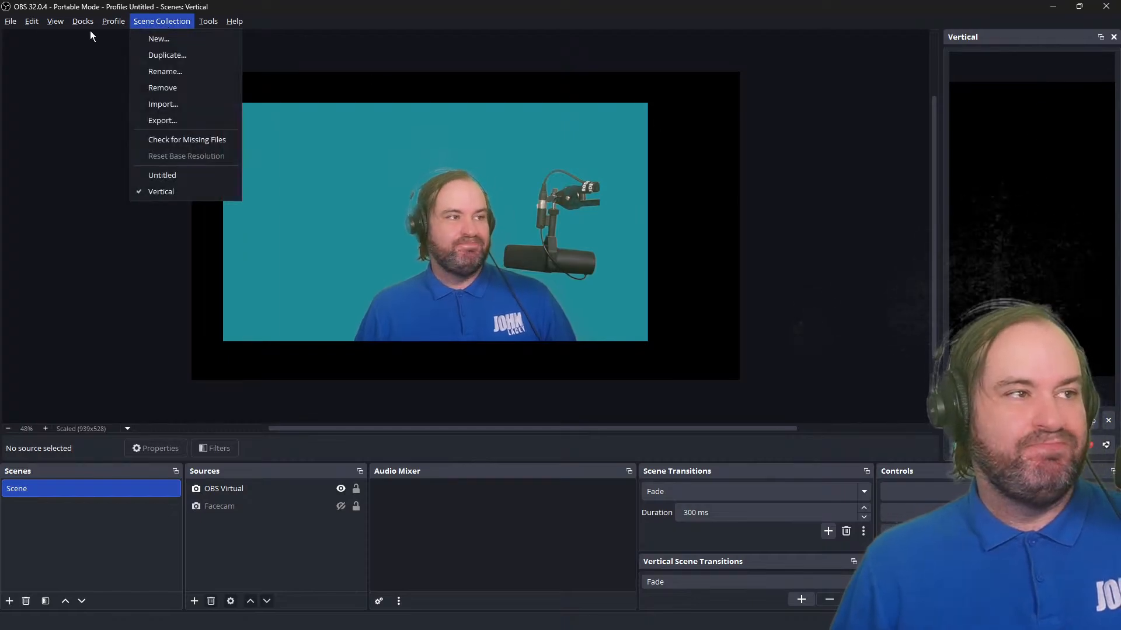
{"action": "left_click", "coordinate": [83, 21]}
{"action": "left_click", "coordinate": [136, 208]}
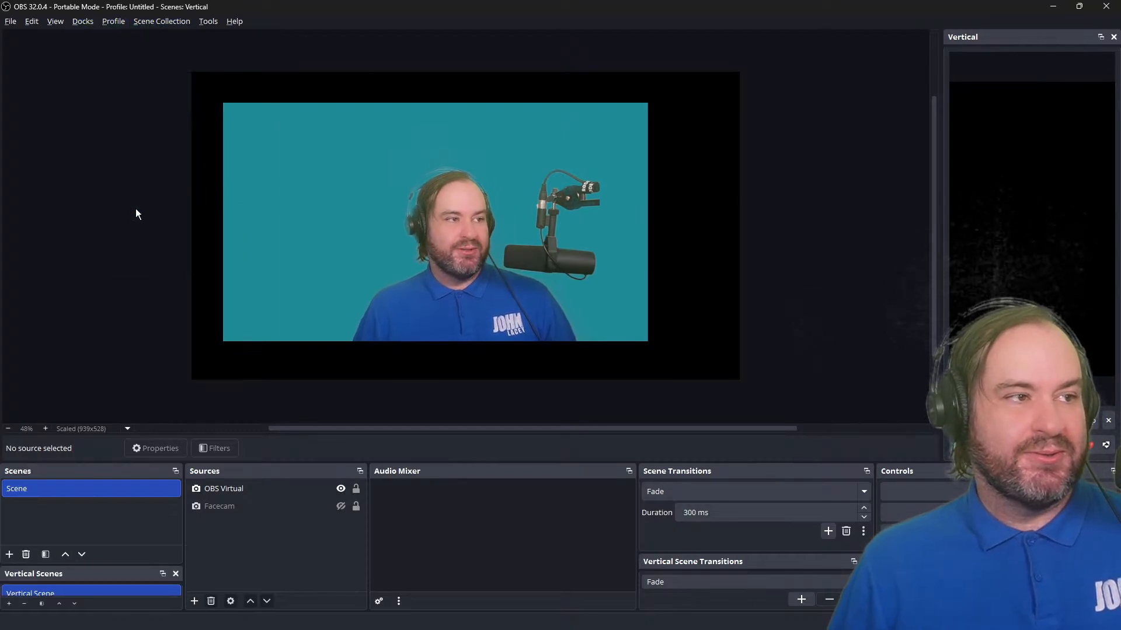
{"action": "left_click", "coordinate": [83, 21]}
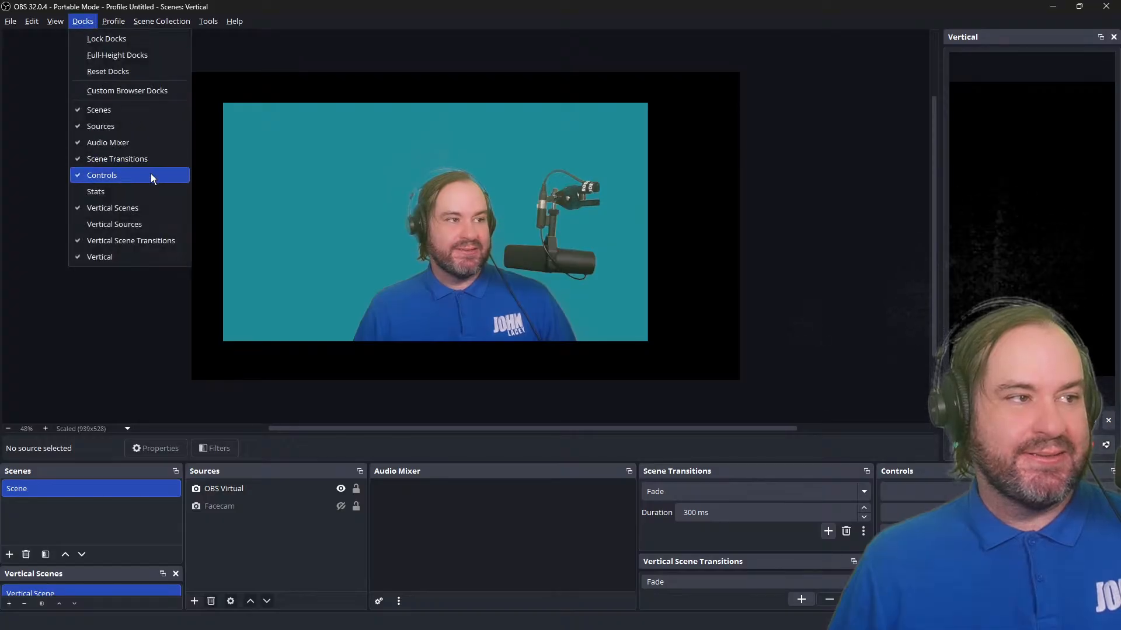
{"action": "left_click", "coordinate": [173, 227]}
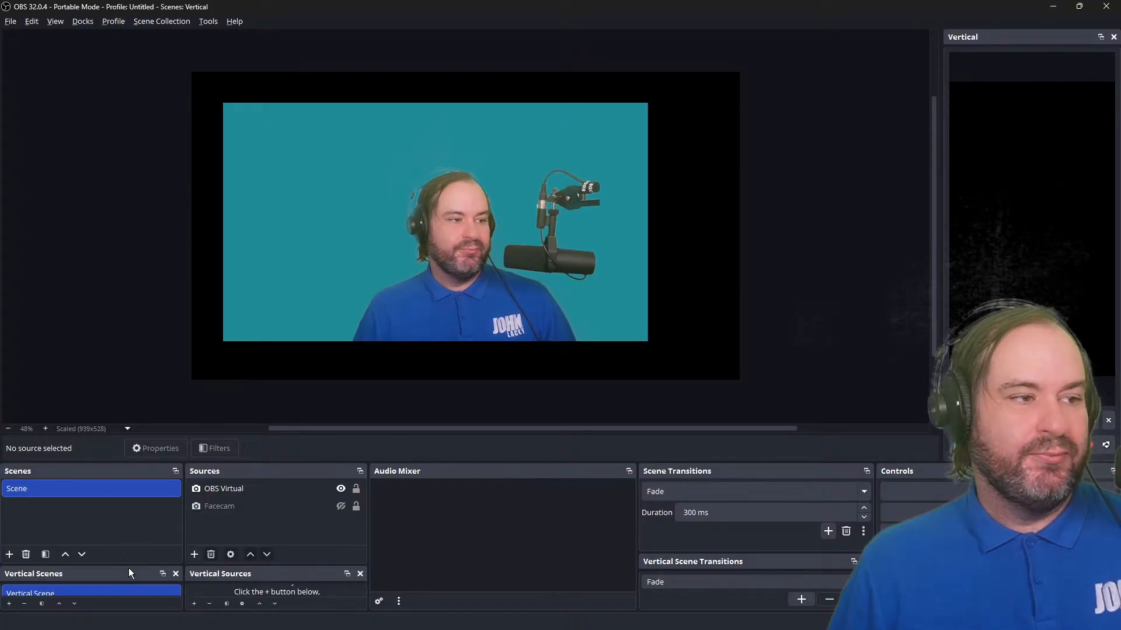
Step: Enlarge the Vertical Scenes dock and the lower dock area, and widen the Vertical dock to show its whole canvas
{"action": "left_click_drag", "start_coordinate": [127, 565], "coordinate": [127, 535]}
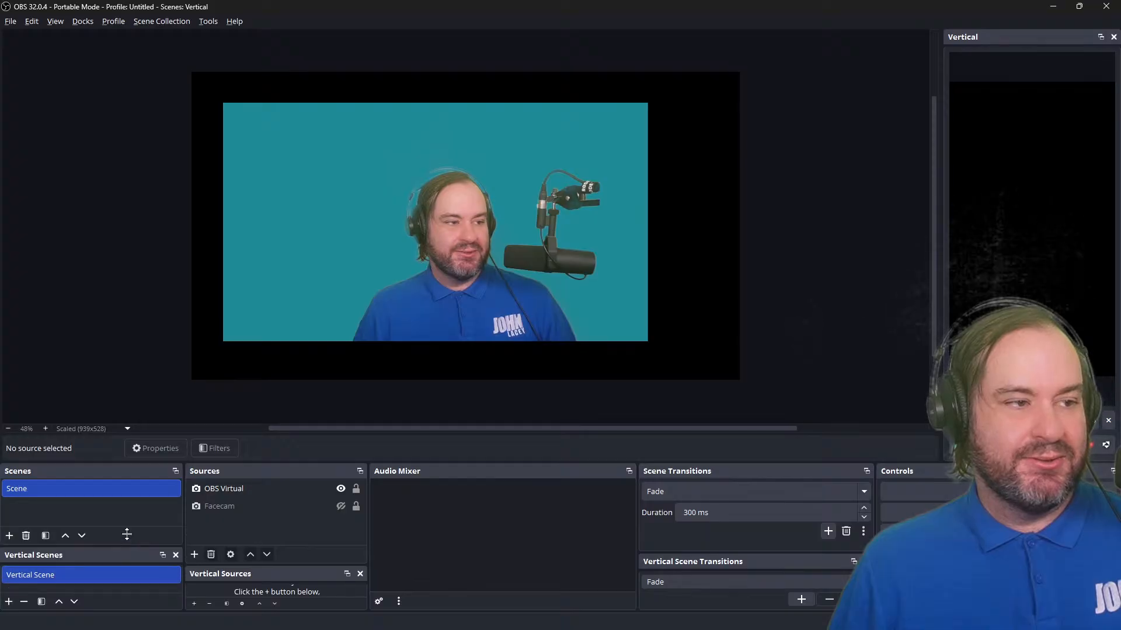
{"action": "right_click", "coordinate": [293, 562]}
{"action": "left_click", "coordinate": [611, 434]}
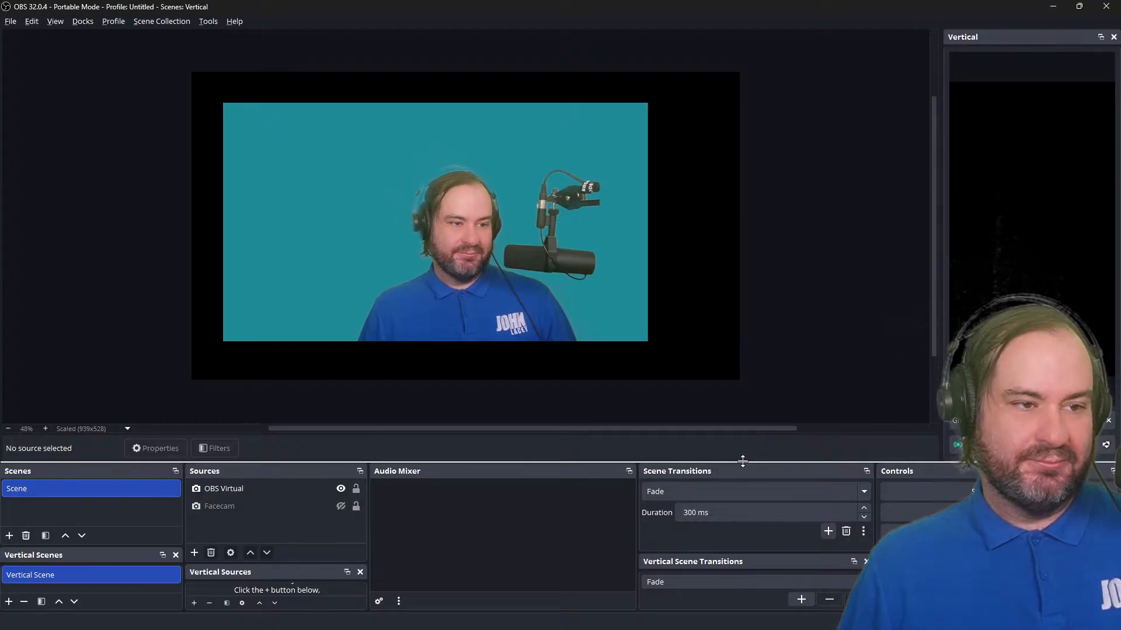
{"action": "left_click_drag", "start_coordinate": [743, 462], "coordinate": [749, 366]}
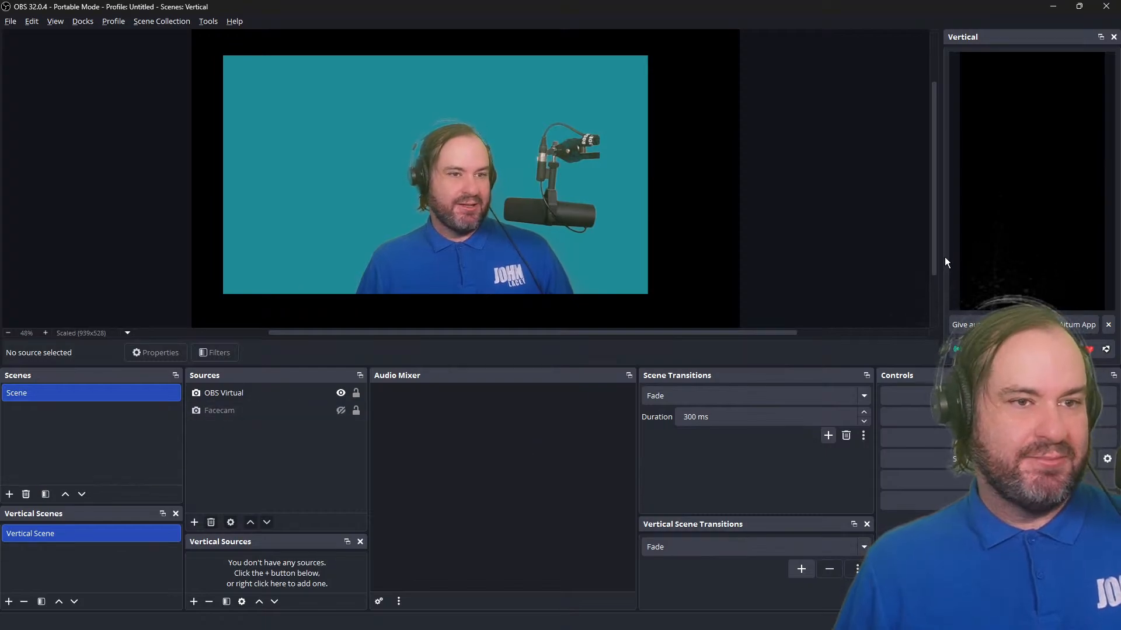
{"action": "left_click_drag", "start_coordinate": [941, 271], "coordinate": [748, 271]}
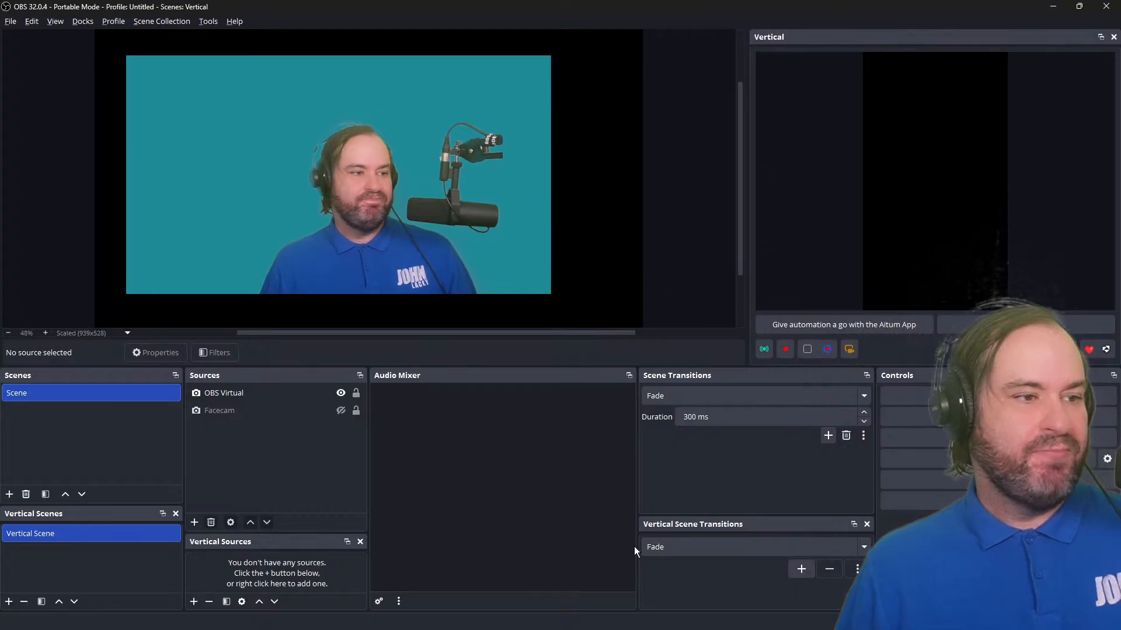
Step: Rename the main canvas scene to the presenter's first name followed by "Only"
{"action": "left_click", "coordinate": [65, 572]}
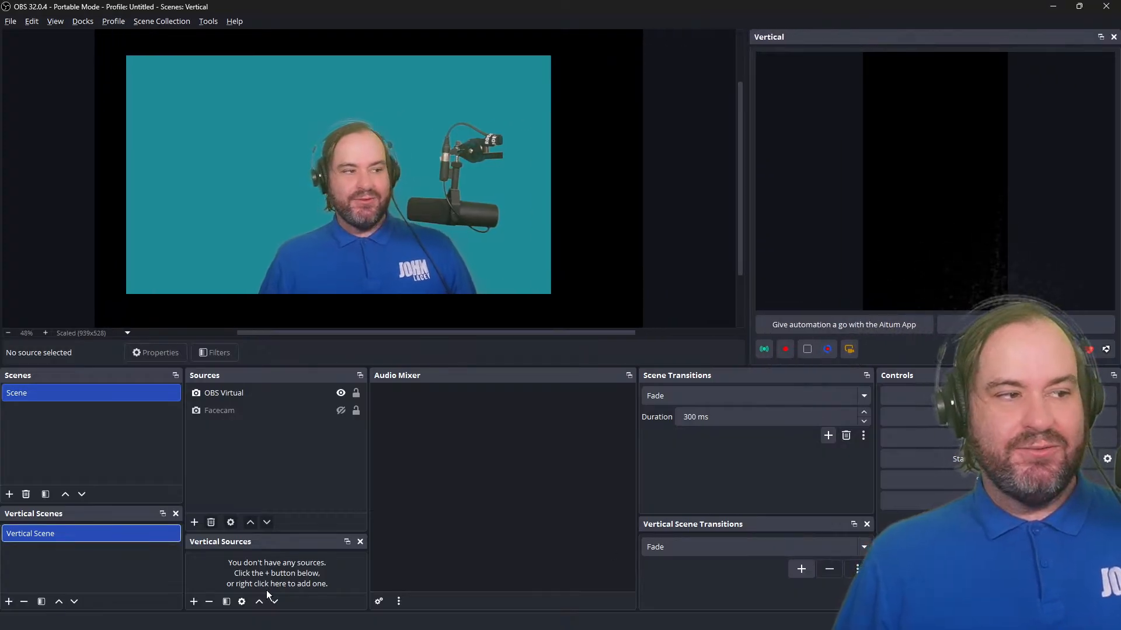
{"action": "right_click", "coordinate": [25, 392]}
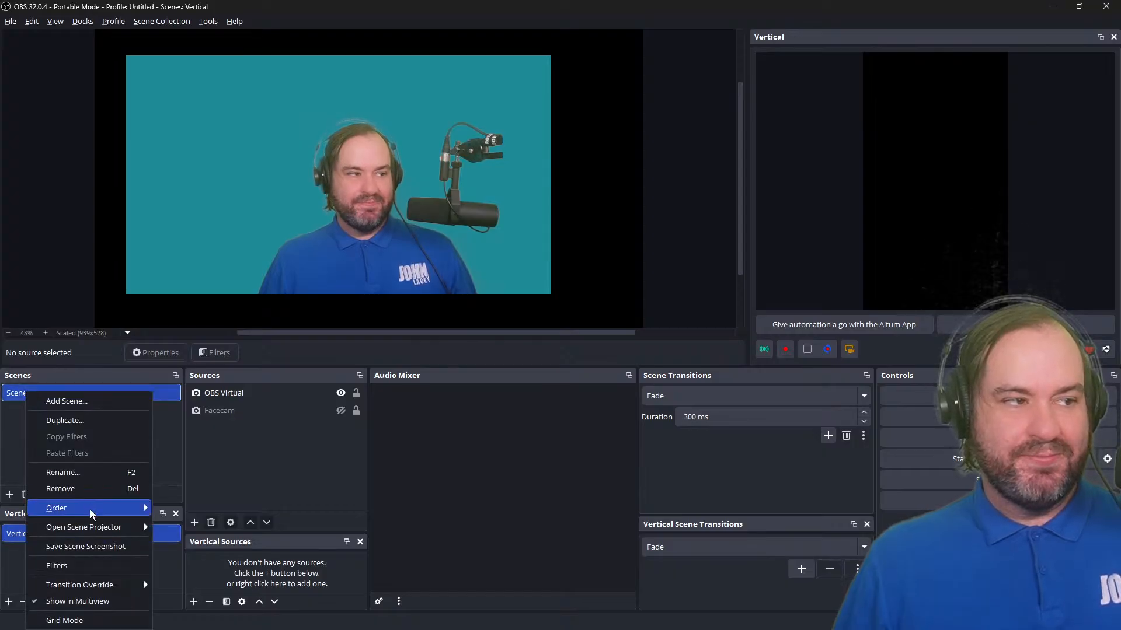
{"action": "left_click", "coordinate": [87, 474]}
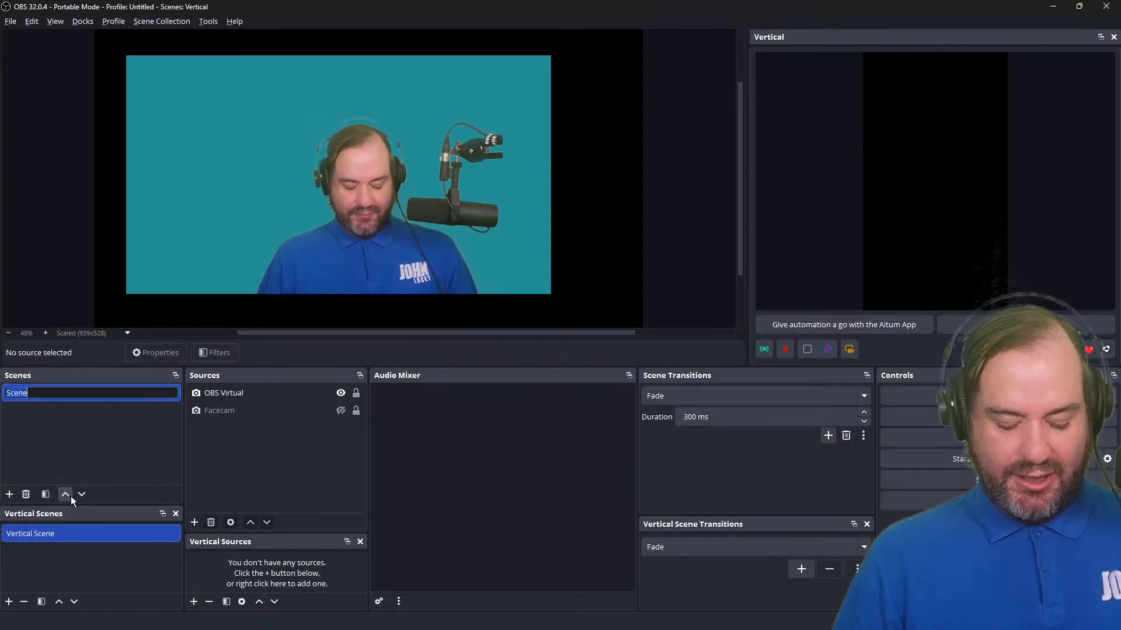
{"action": "type", "text": "John Only"}
{"action": "key", "text": "Return"}
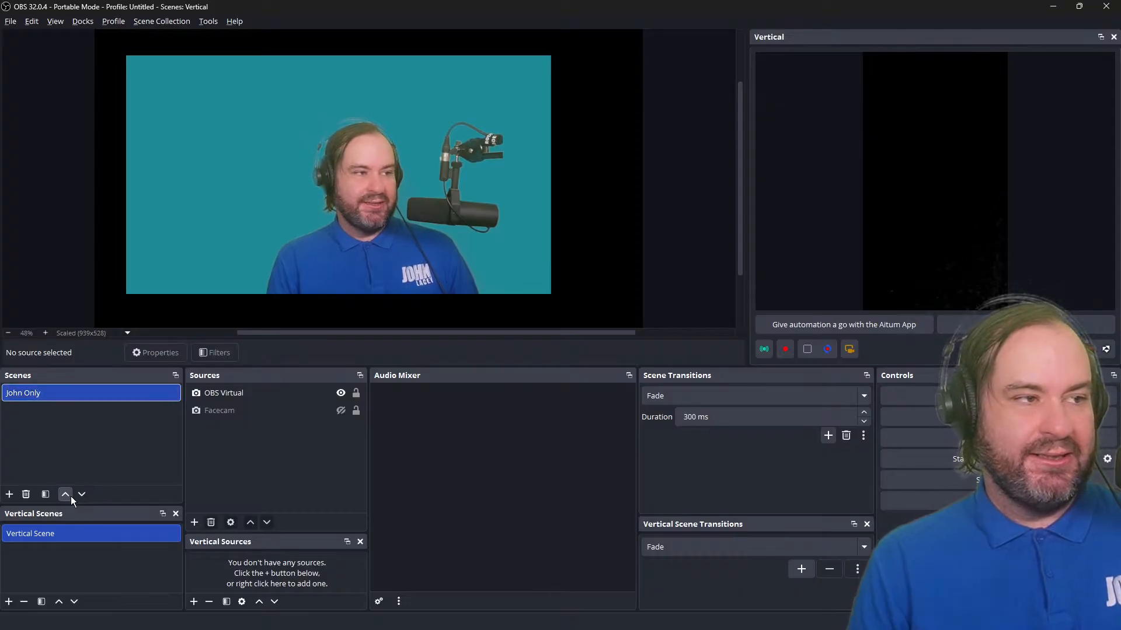
Step: Rename the vertical scene to the presenter's first name followed by "Only Vert"
{"action": "right_click", "coordinate": [70, 534]}
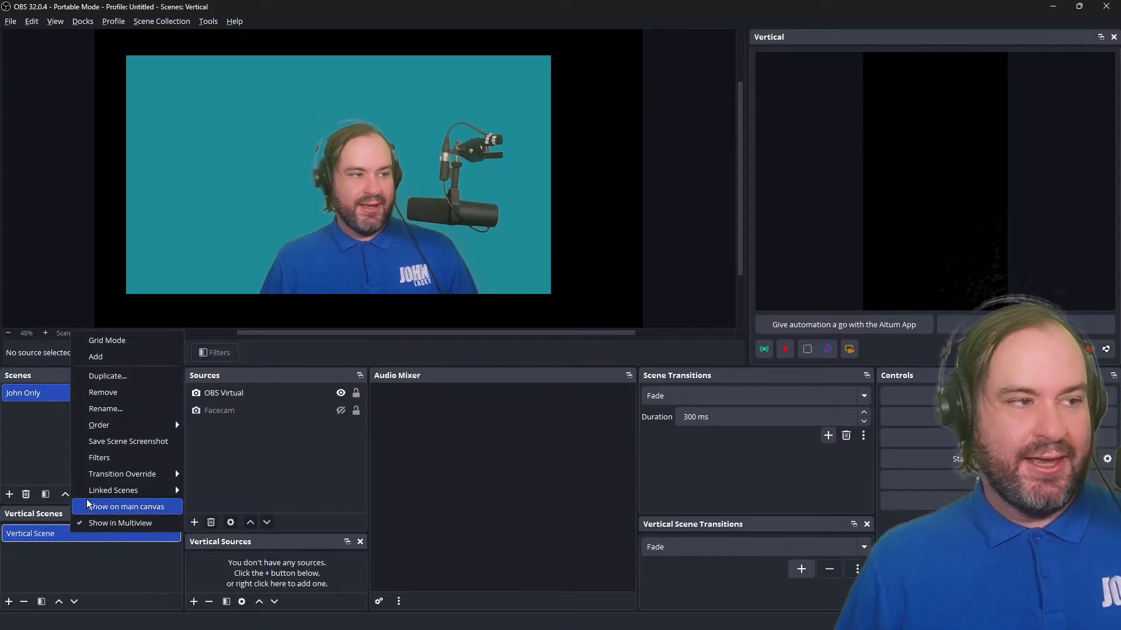
{"action": "left_click", "coordinate": [115, 412]}
{"action": "type", "text": "J"}
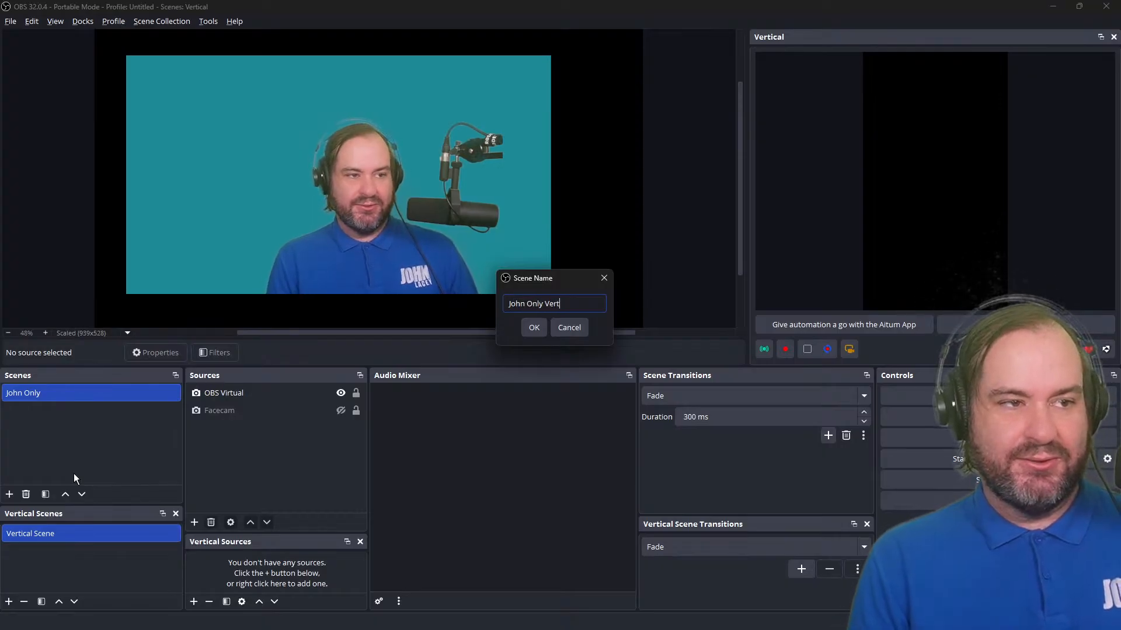
{"action": "type", "text": "ohn Only Vert"}
{"action": "key", "text": "Return"}
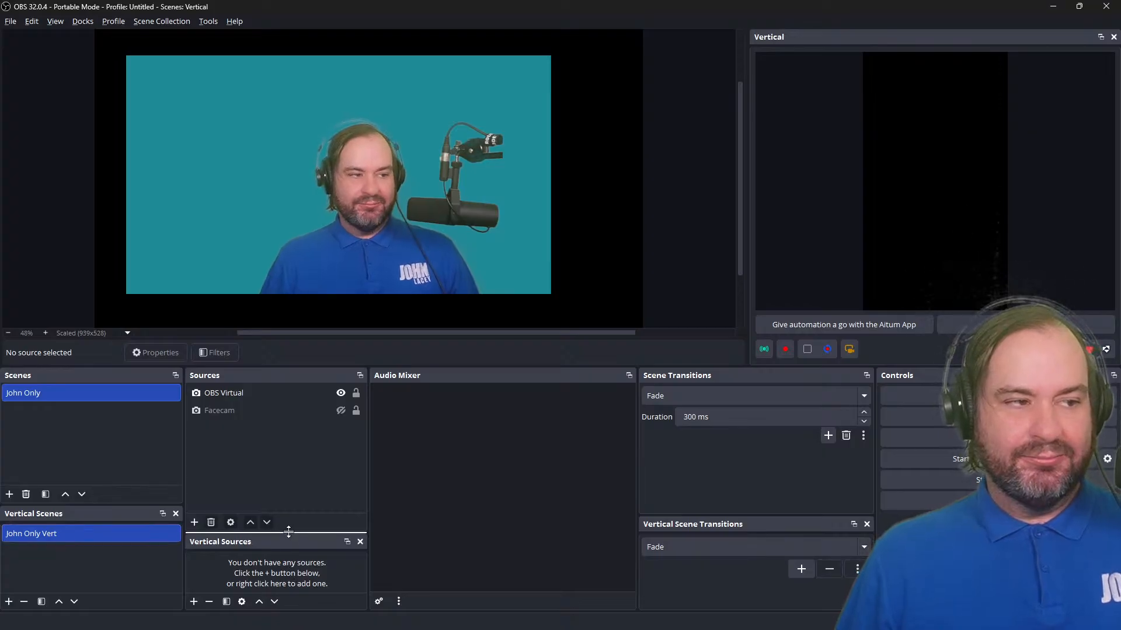
Step: Enlarge the Vertical Sources dock and add the existing OBS Virtual video capture device to the vertical scene
{"action": "left_click_drag", "start_coordinate": [288, 533], "coordinate": [295, 486]}
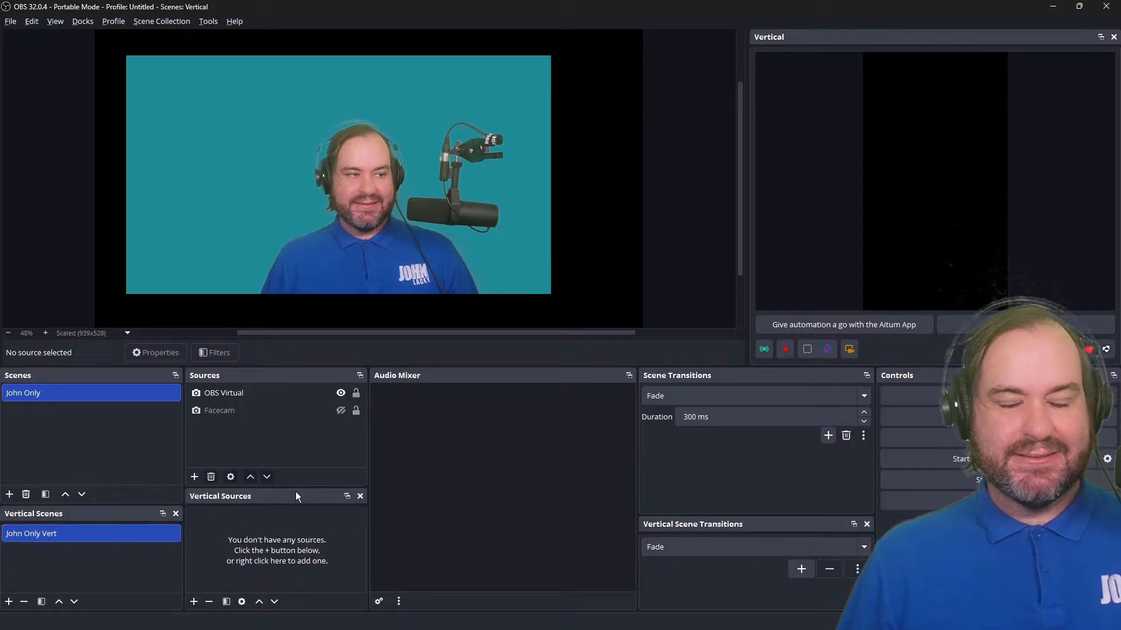
{"action": "left_click", "coordinate": [198, 600]}
{"action": "mouse_move", "coordinate": [281, 545]}
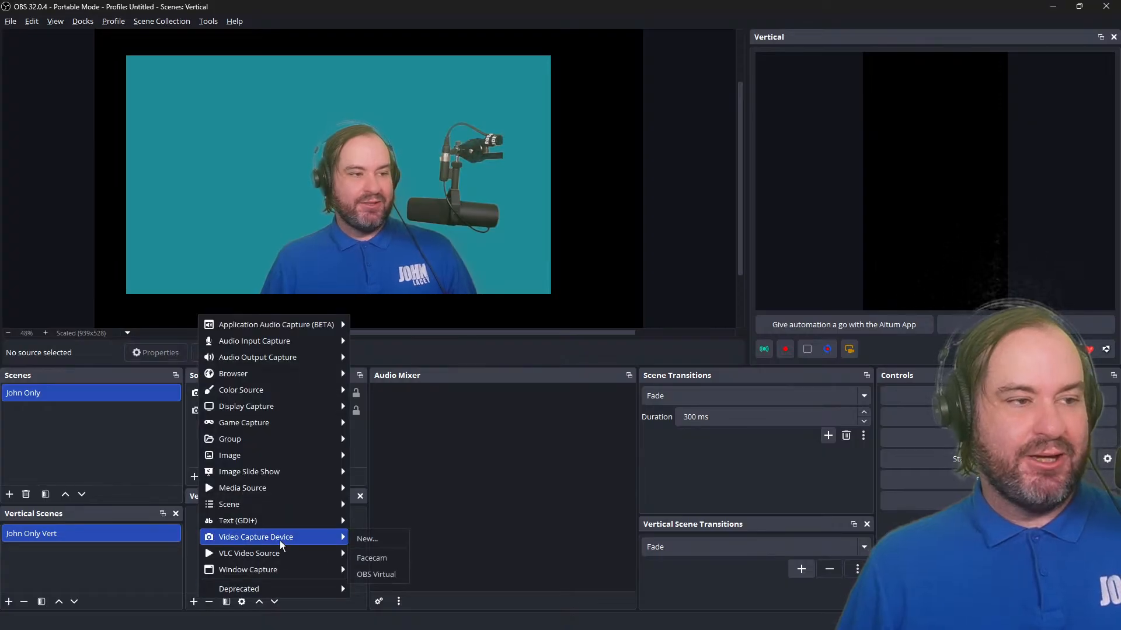
{"action": "left_click", "coordinate": [388, 575]}
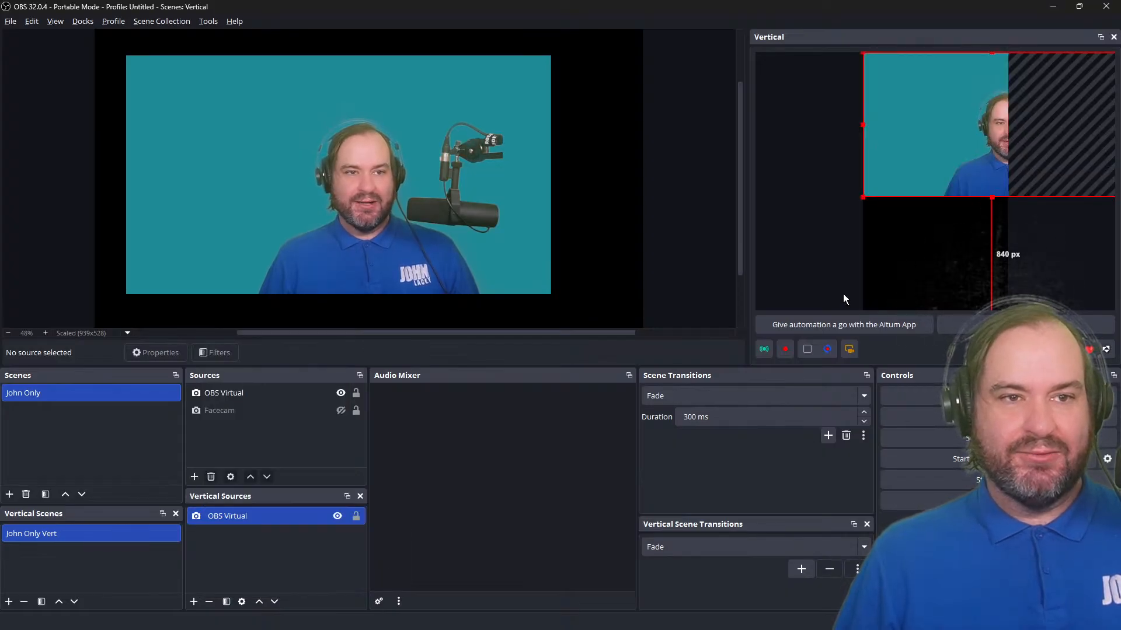
Step: Scale and place the OBS Virtual source along the bottom of the vertical canvas, framing person and microphone with 689 px left above
{"action": "left_click_drag", "start_coordinate": [1084, 144], "coordinate": [1026, 146]}
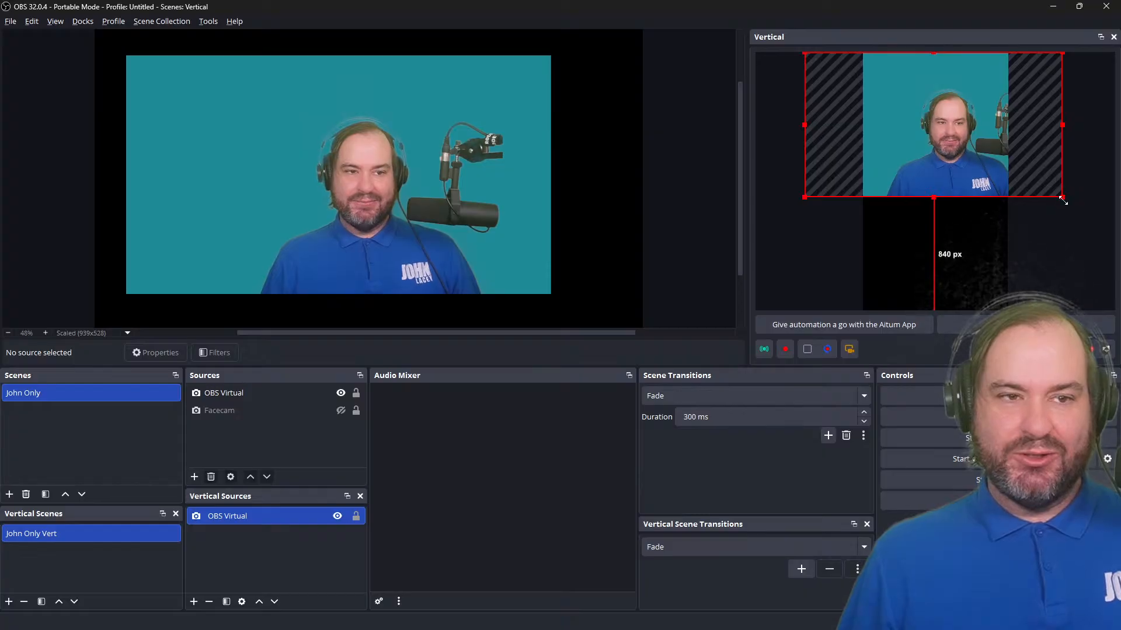
{"action": "left_click_drag", "start_coordinate": [1062, 199], "coordinate": [1043, 283]}
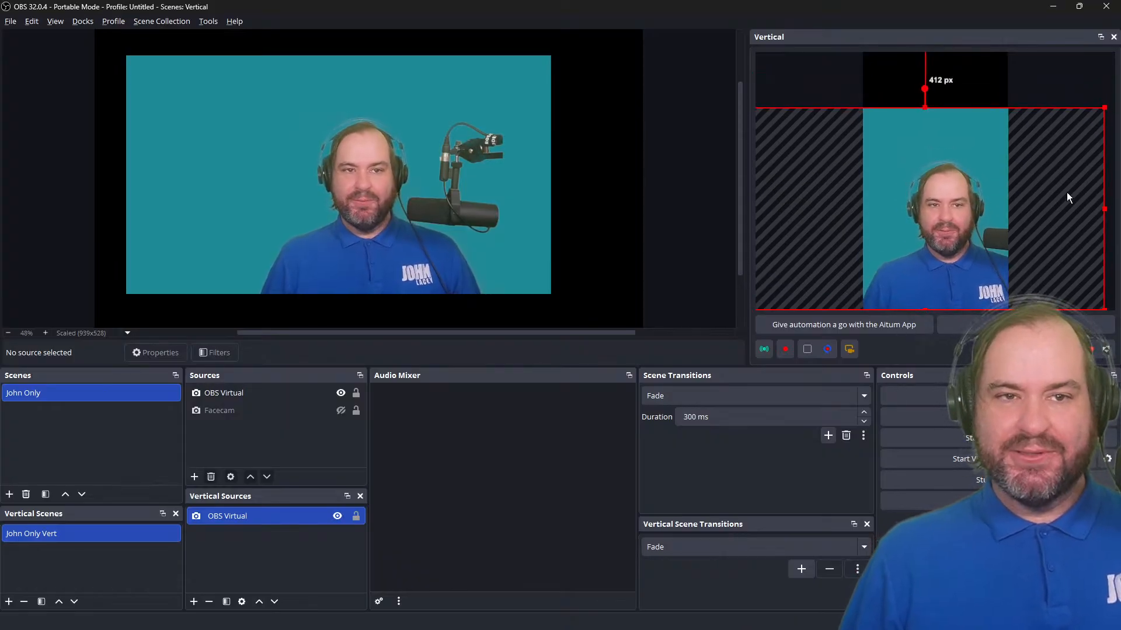
{"action": "left_click", "coordinate": [1046, 93]}
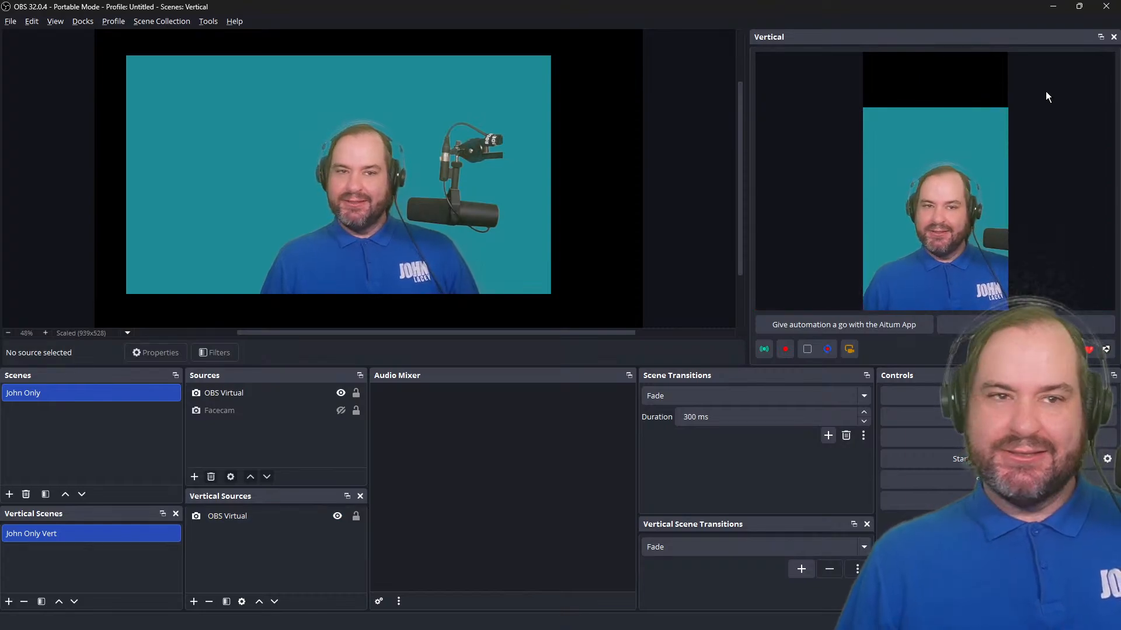
{"action": "left_click", "coordinate": [1008, 108]}
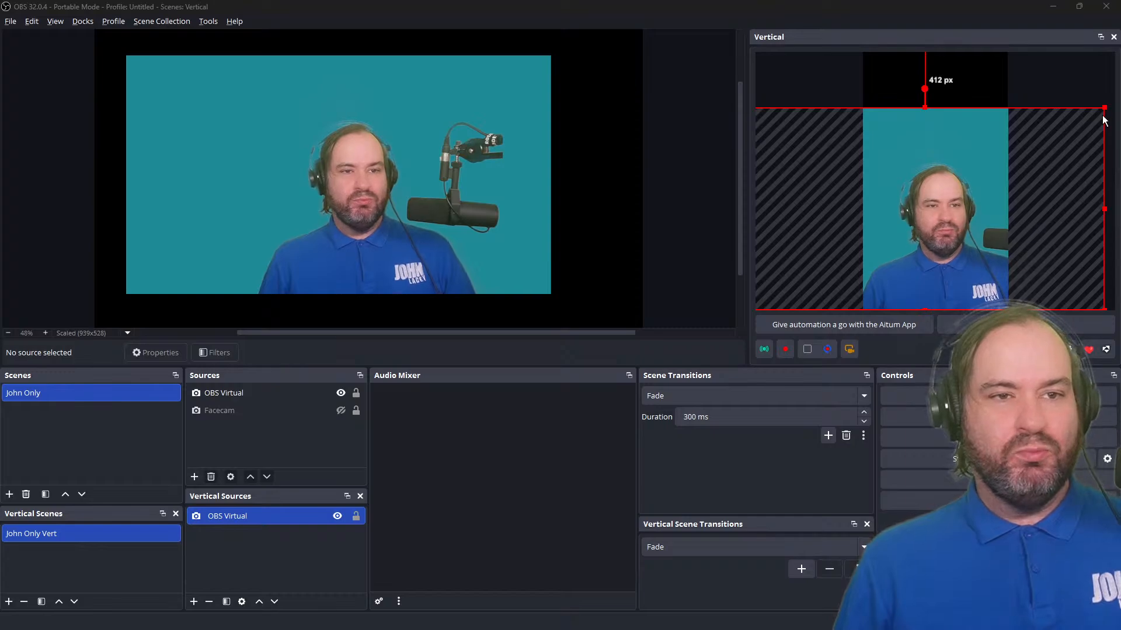
{"action": "left_click_drag", "start_coordinate": [1103, 108], "coordinate": [1039, 145]}
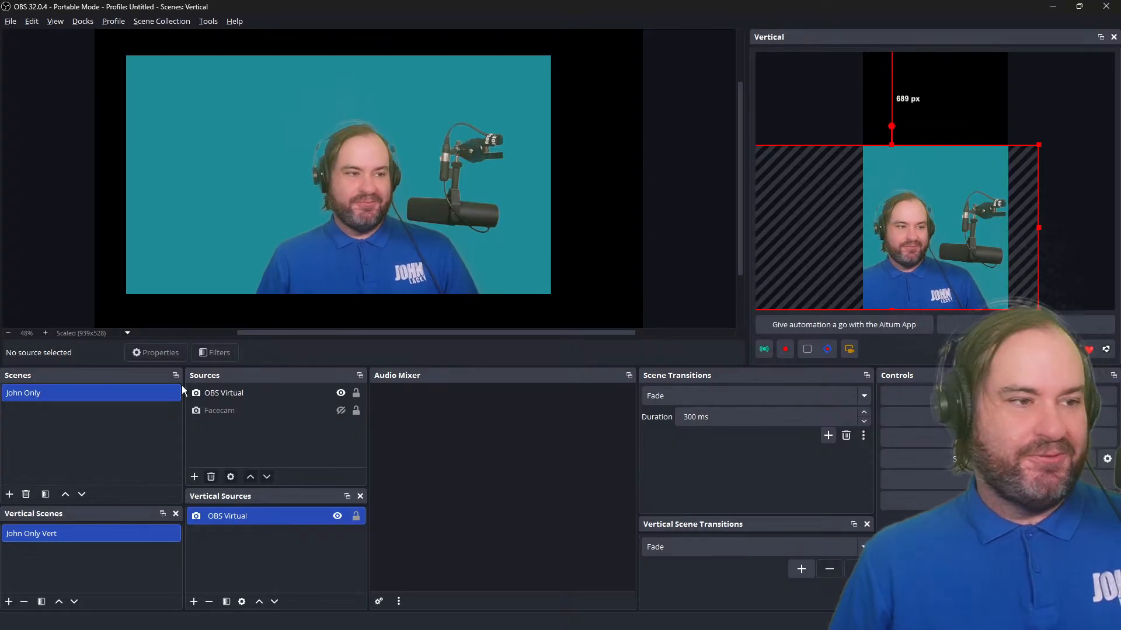
Step: Add a new color source to the vertical scene and set its color to the saved custom blue #56acd1
{"action": "left_click", "coordinate": [196, 603]}
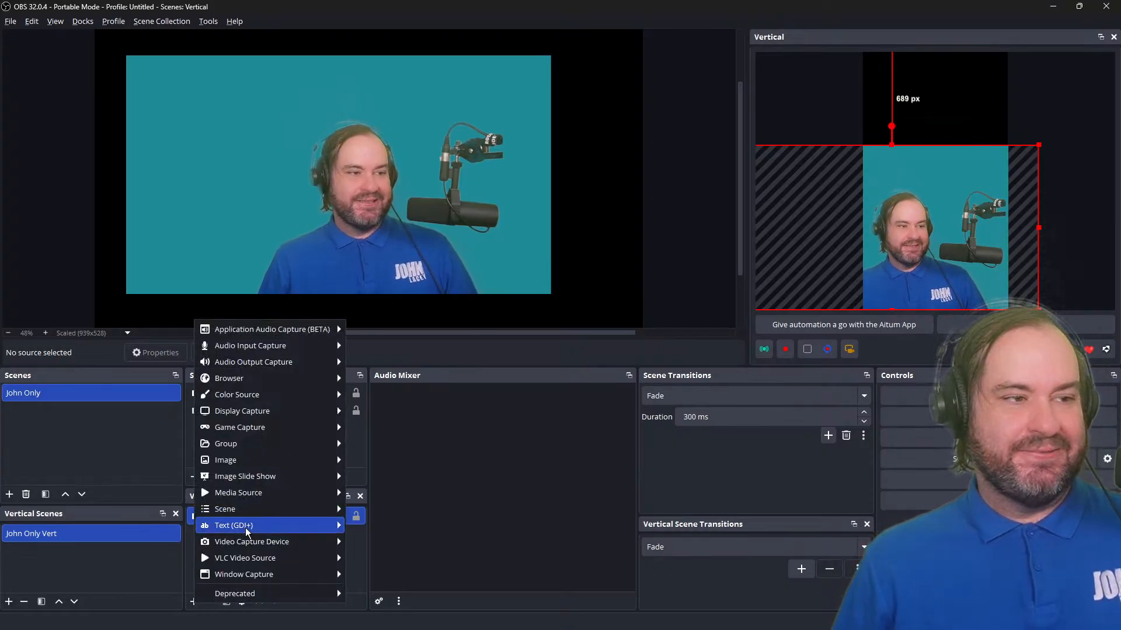
{"action": "mouse_move", "coordinate": [280, 445]}
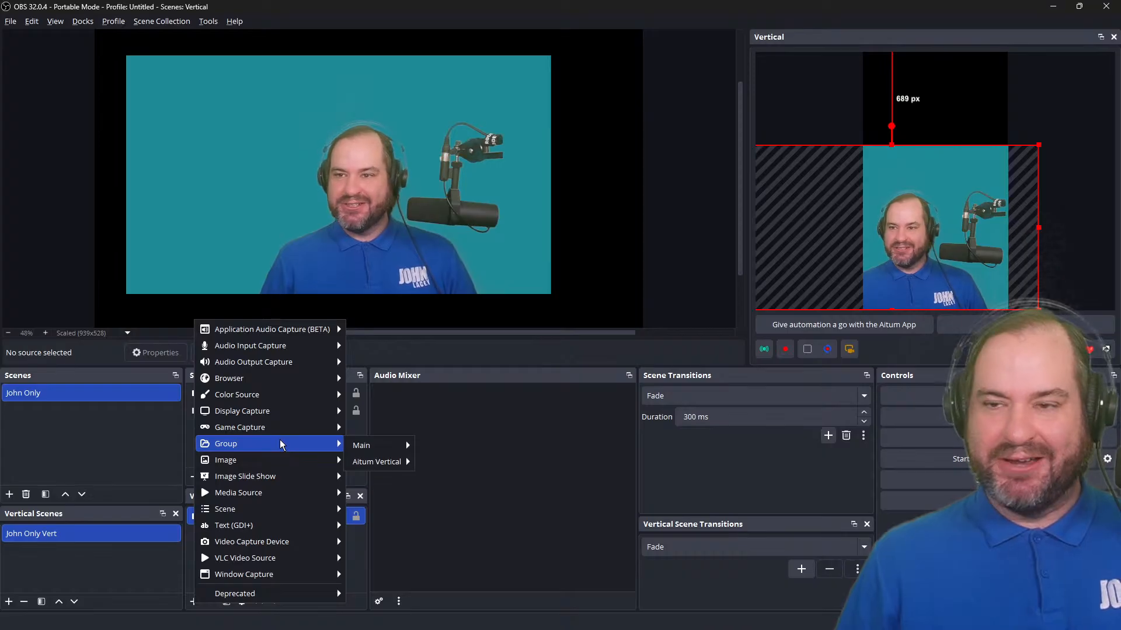
{"action": "mouse_move", "coordinate": [282, 393]}
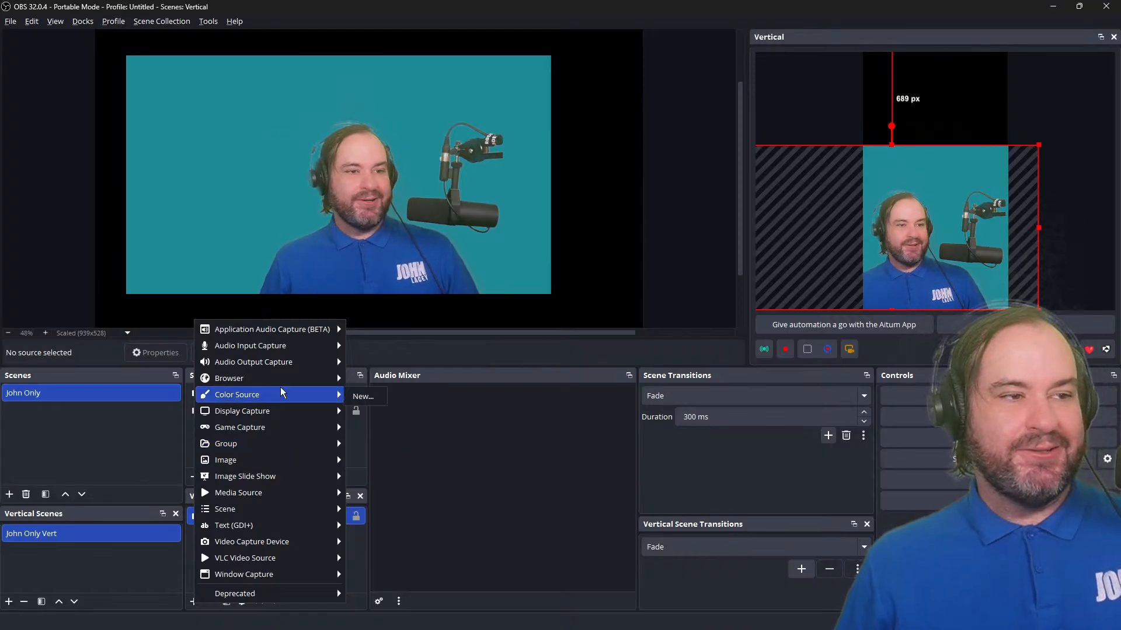
{"action": "left_click", "coordinate": [374, 397]}
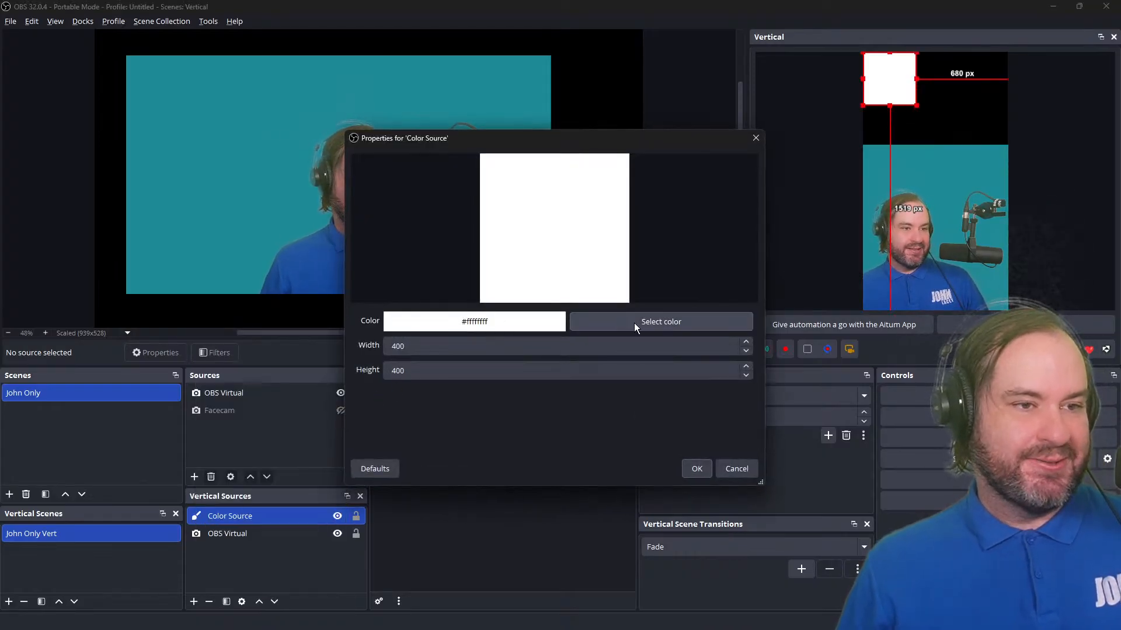
{"action": "left_click", "coordinate": [634, 323]}
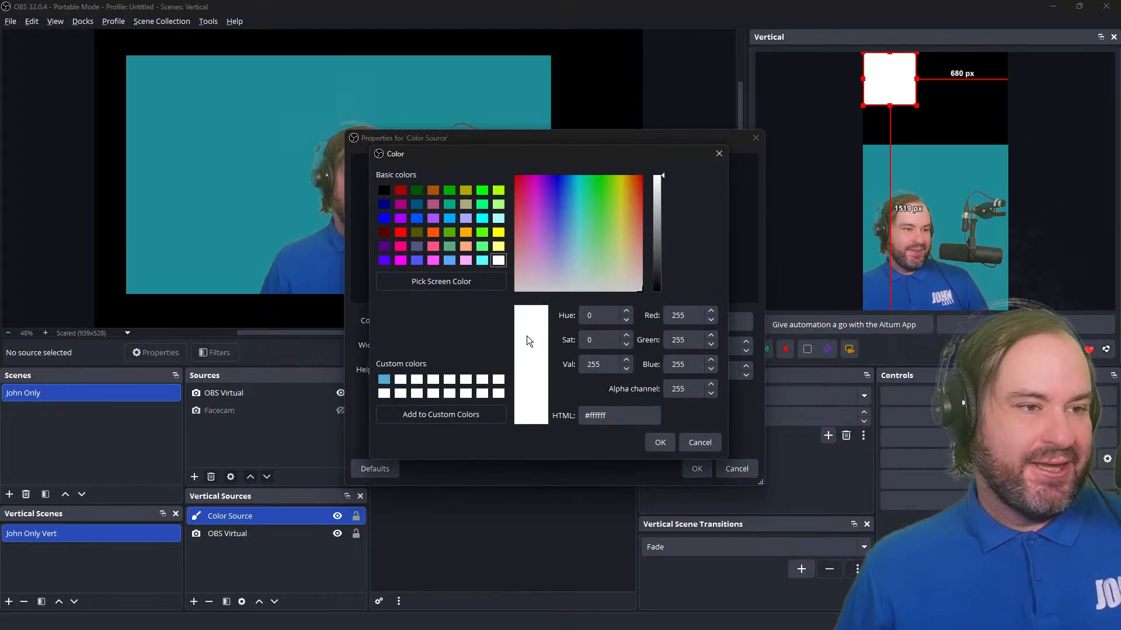
{"action": "left_click", "coordinate": [383, 381]}
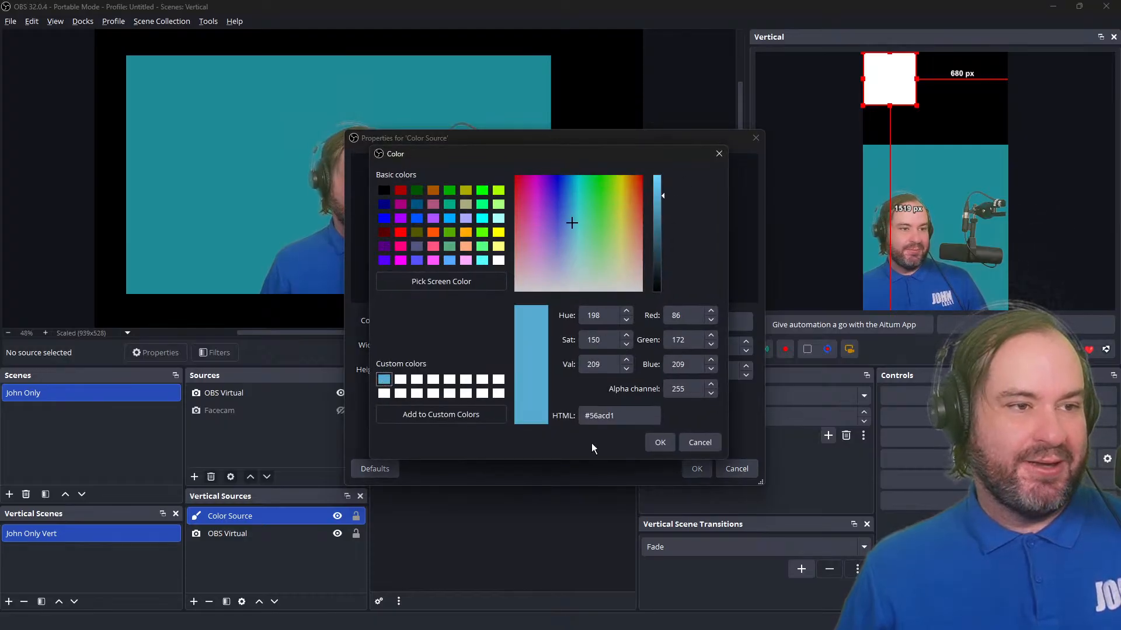
{"action": "left_click", "coordinate": [660, 443]}
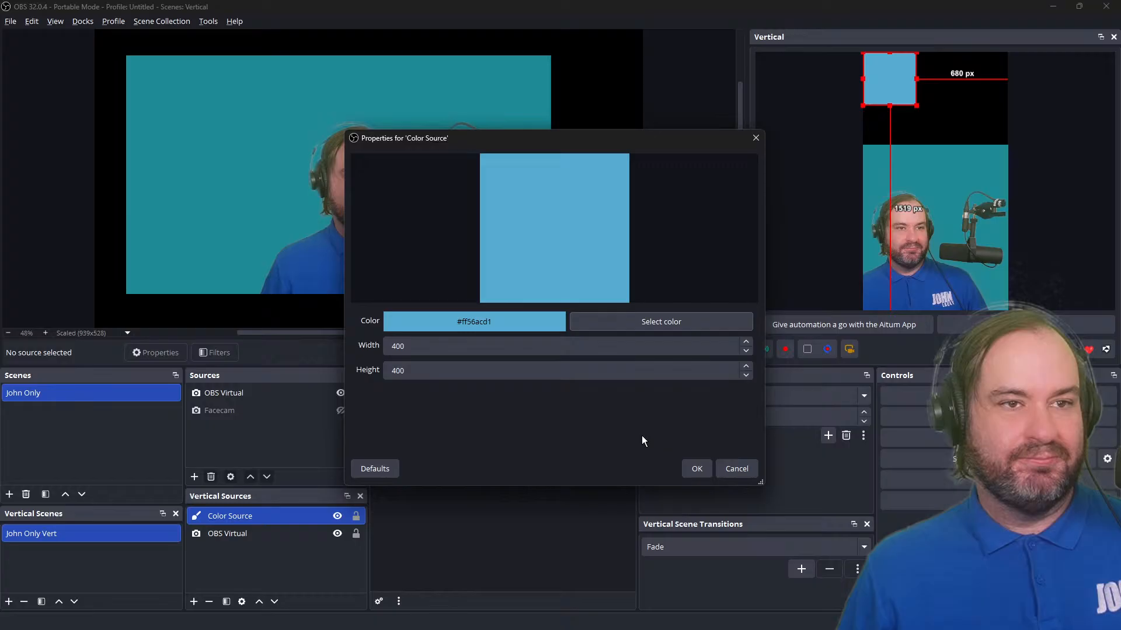
Step: Set the color source to 1080 wide by 1920 high and place it beneath OBS Virtual in the vertical sources
{"action": "double_click", "coordinate": [510, 349]}
{"action": "type", "text": "1080"}
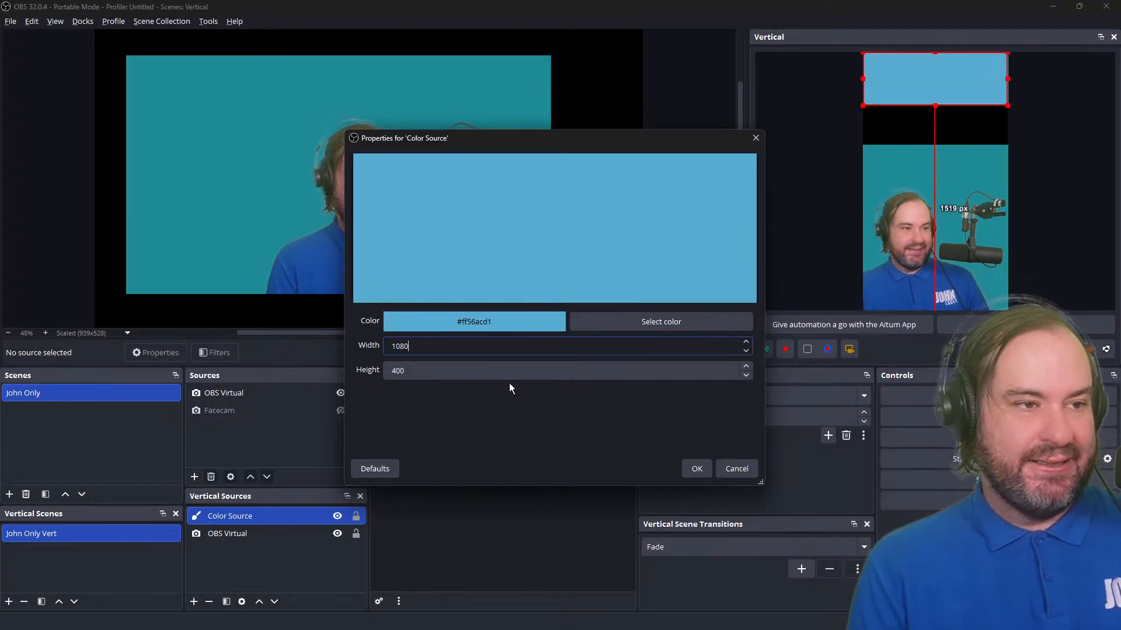
{"action": "key", "text": "Tab"}
{"action": "type", "text": "1920"}
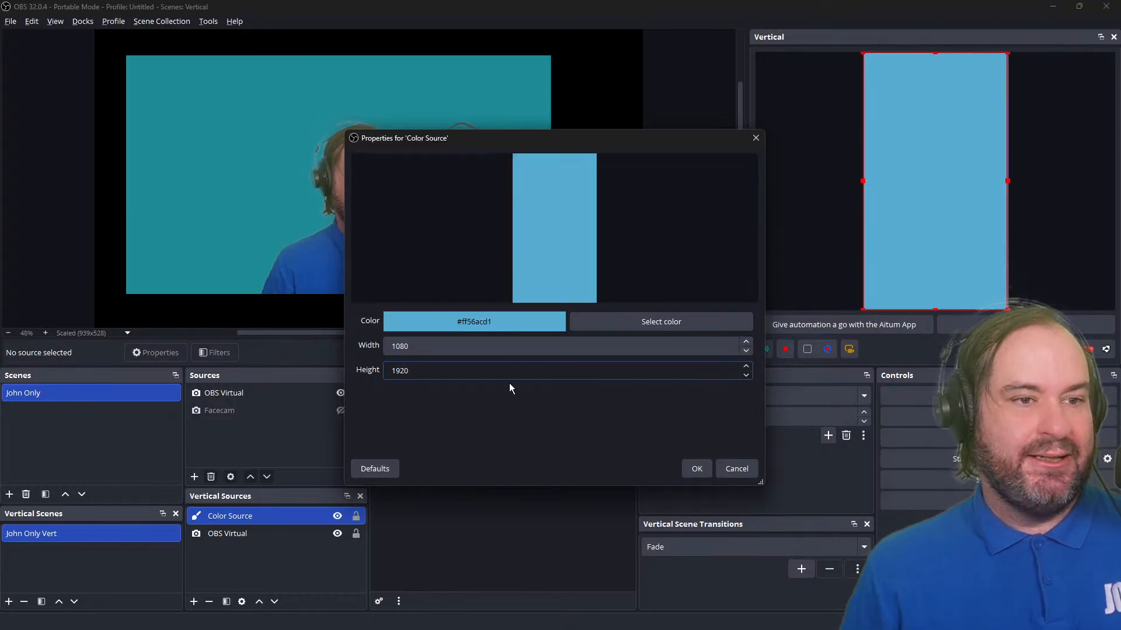
{"action": "left_click", "coordinate": [698, 468]}
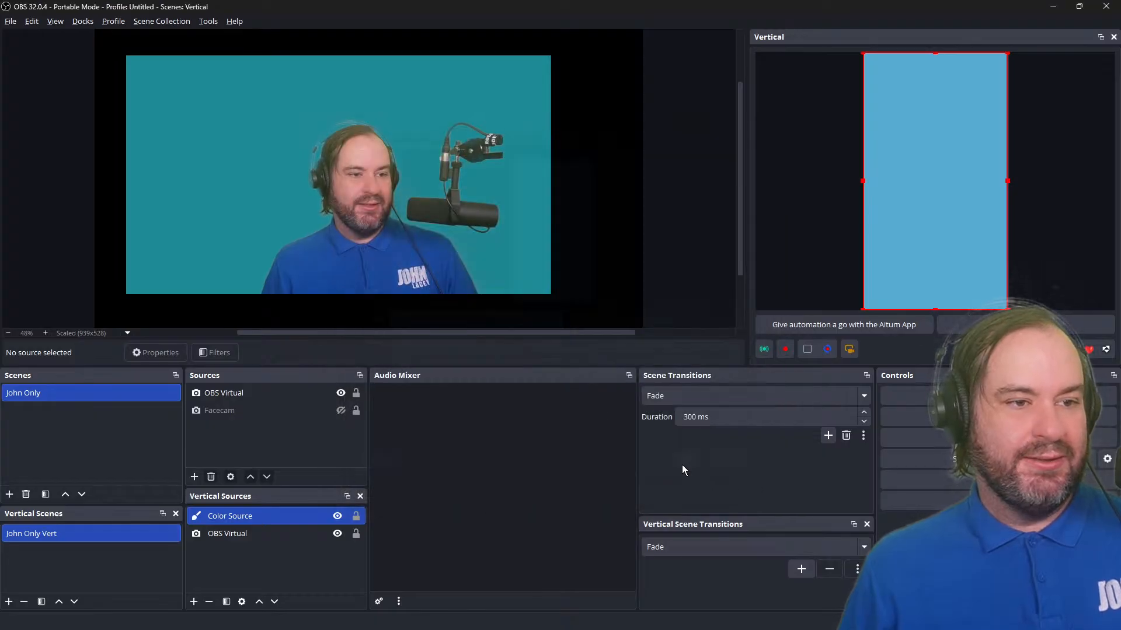
{"action": "left_click_drag", "start_coordinate": [321, 520], "coordinate": [320, 547]}
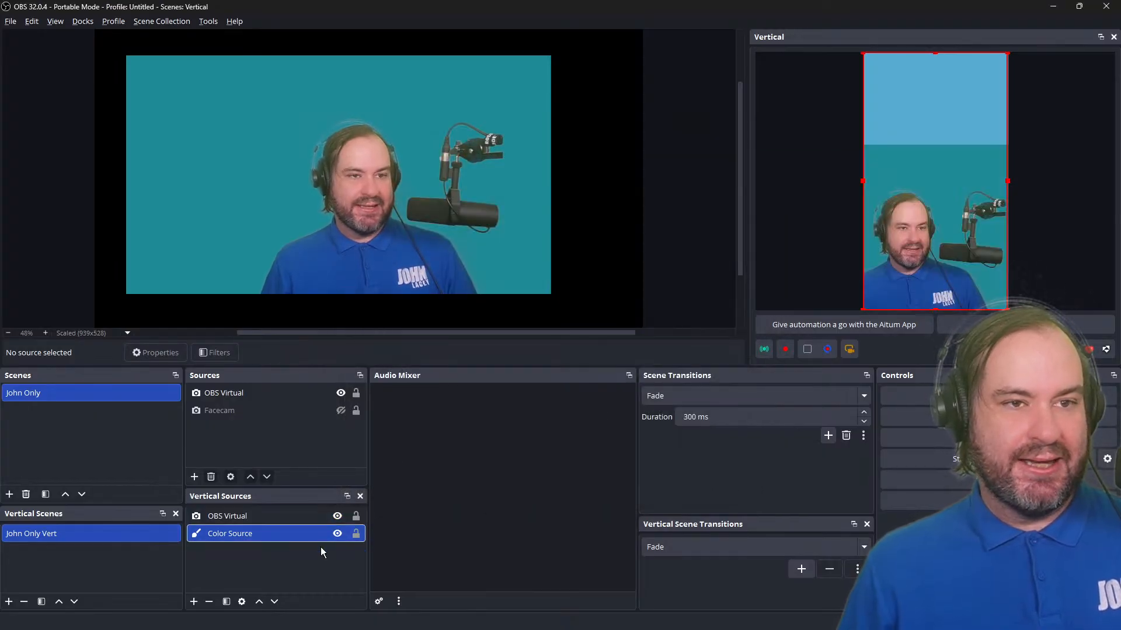
Step: Change the vertical scene's color source to a darker green, #43a241
{"action": "double_click", "coordinate": [289, 533]}
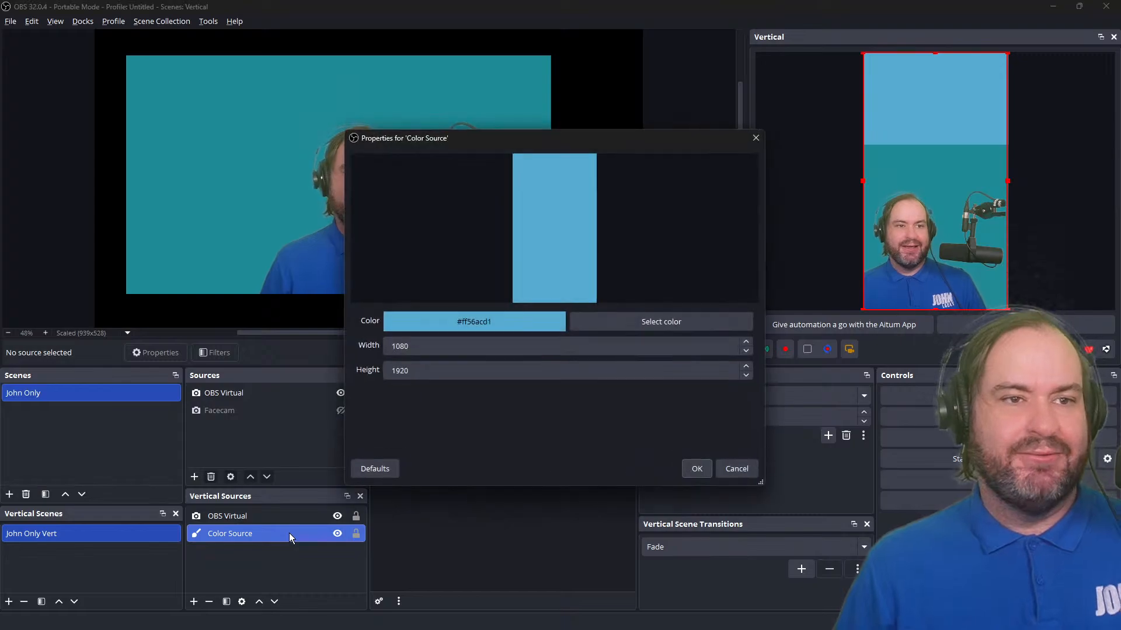
{"action": "left_click", "coordinate": [622, 322]}
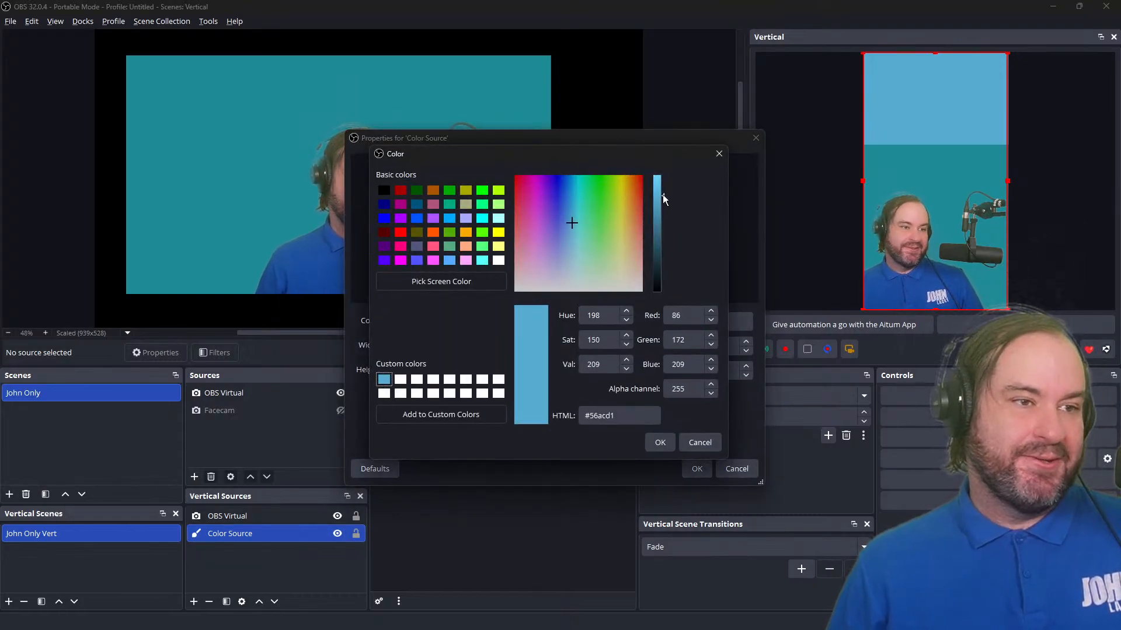
{"action": "left_click_drag", "start_coordinate": [663, 194], "coordinate": [656, 218]}
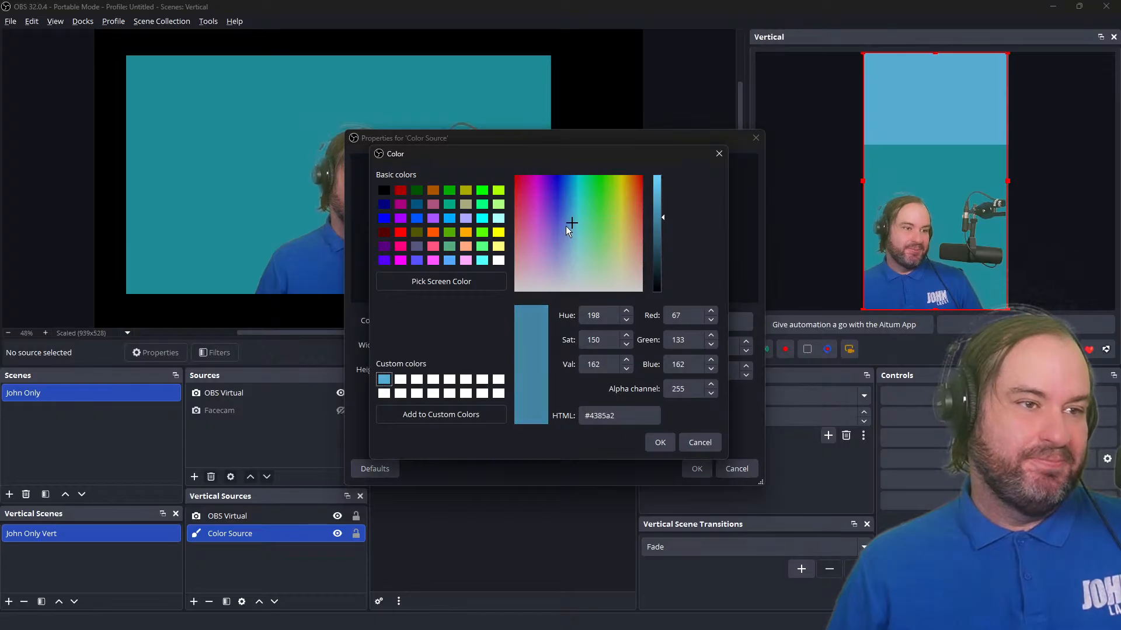
{"action": "left_click_drag", "start_coordinate": [565, 226], "coordinate": [600, 222]}
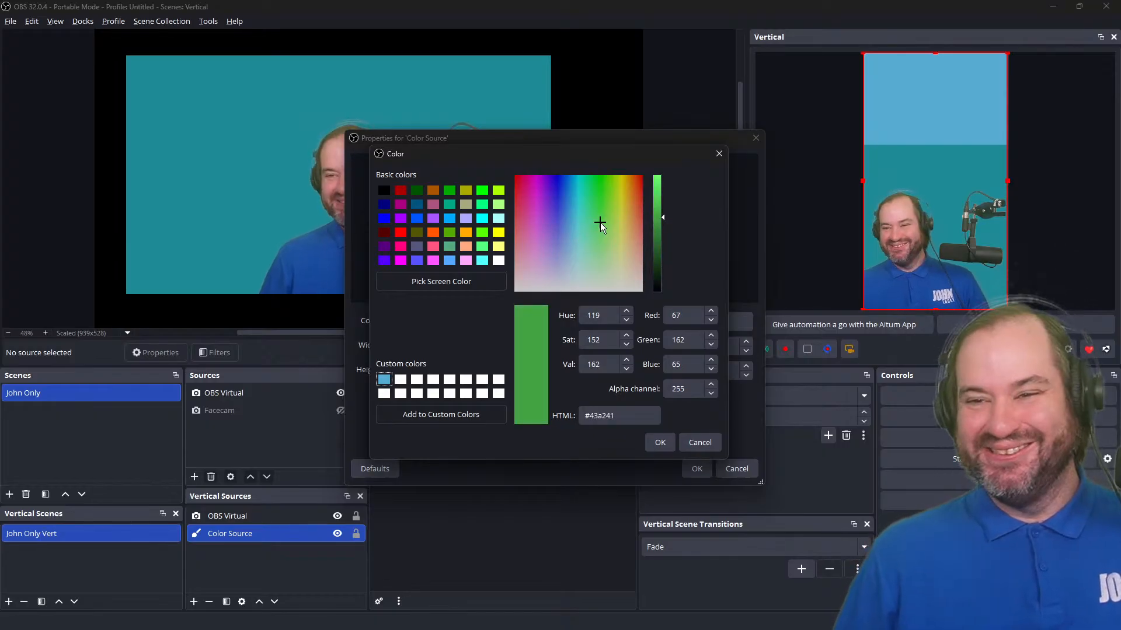
{"action": "left_click", "coordinate": [663, 442]}
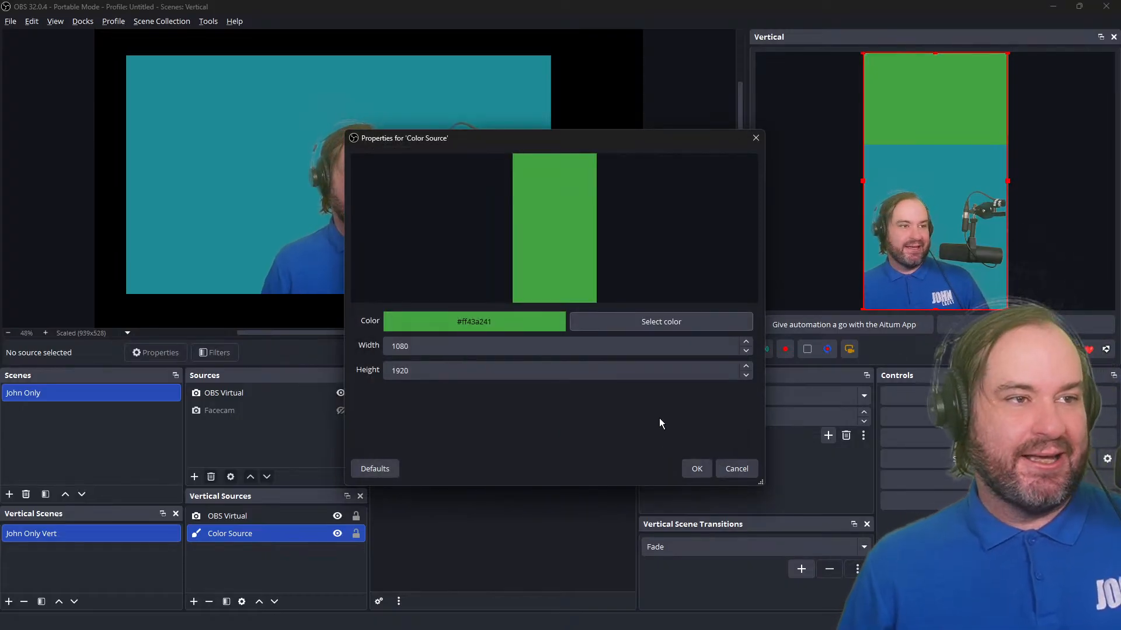
{"action": "left_click", "coordinate": [699, 468]}
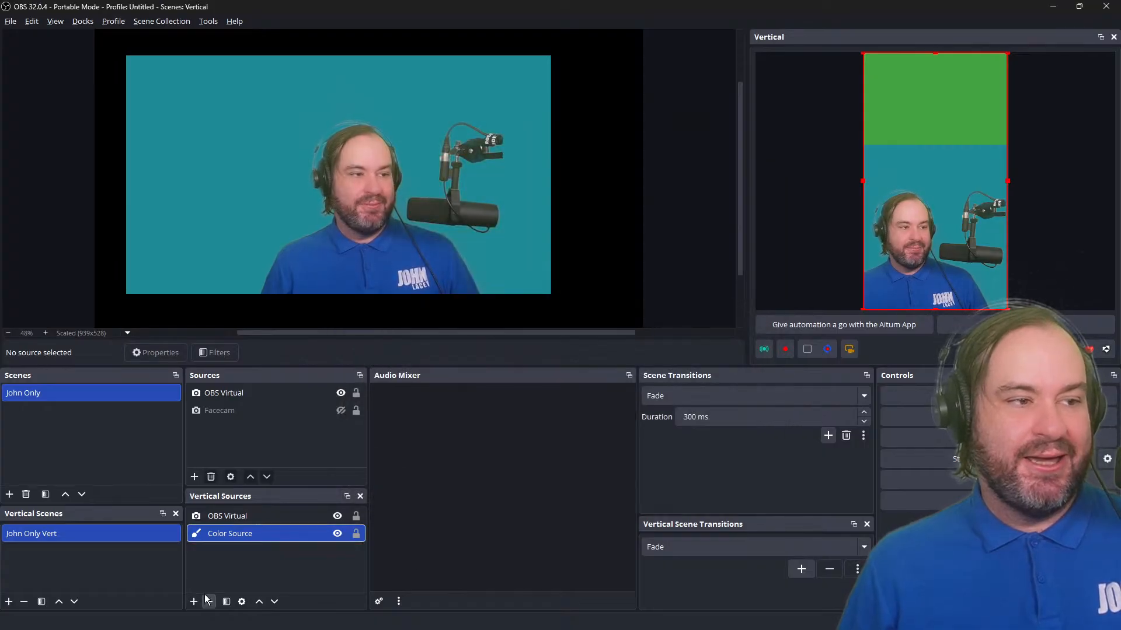
Step: Add a new image source showing 017-capture-vertical-video.png to the vertical scene and shift it horizontally toward the canvas centre
{"action": "left_click", "coordinate": [194, 601]}
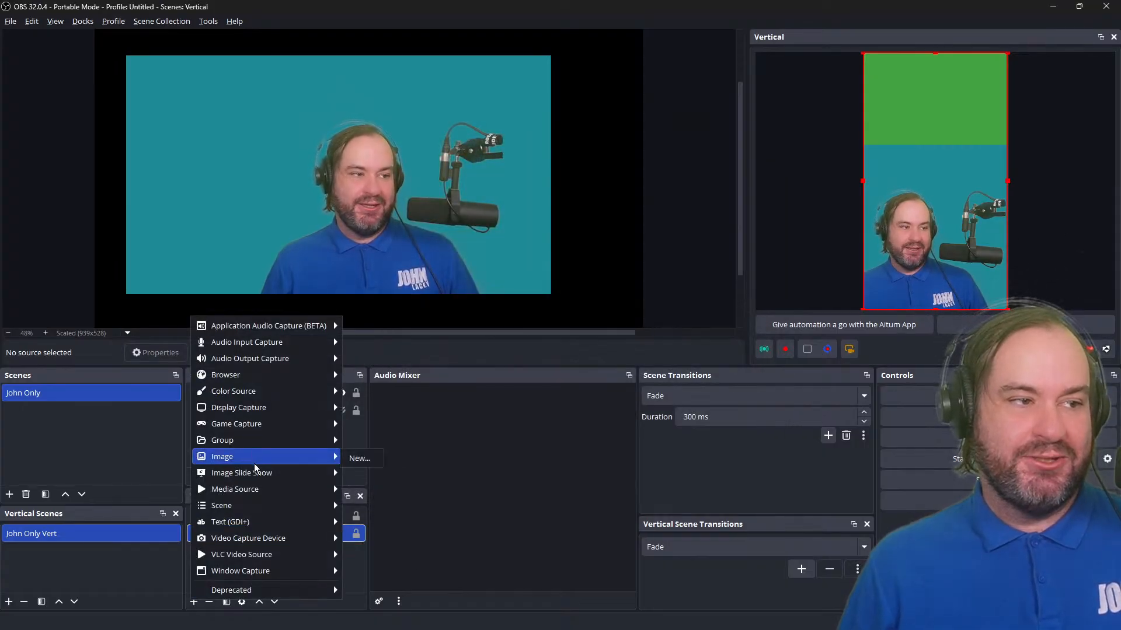
{"action": "left_click", "coordinate": [359, 458]}
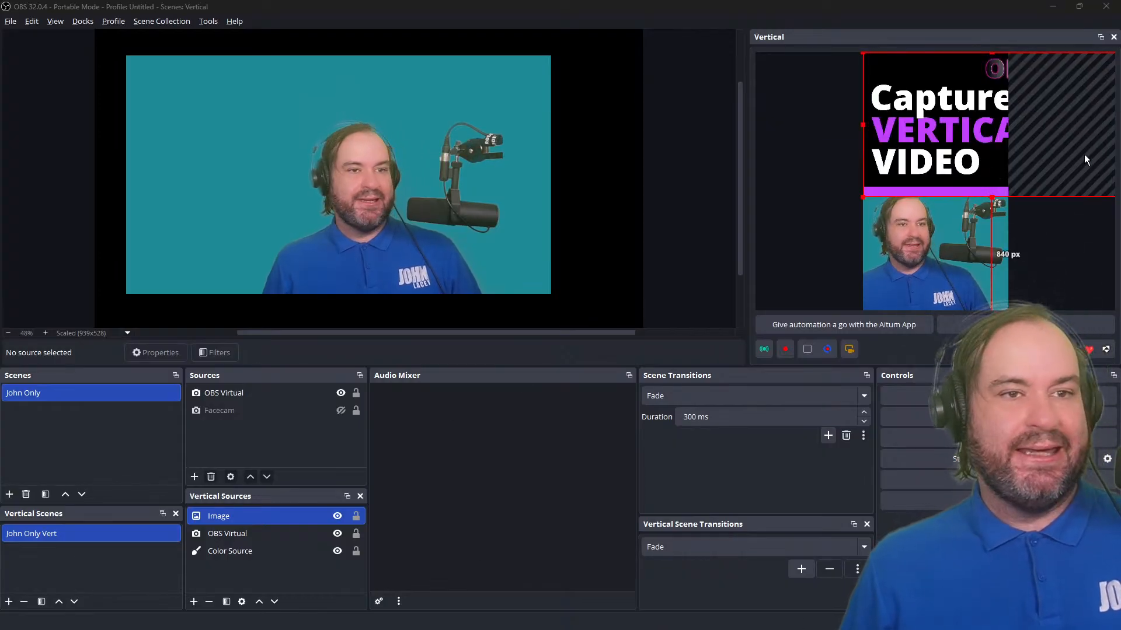
{"action": "left_click_drag", "start_coordinate": [1084, 154], "coordinate": [1021, 143]}
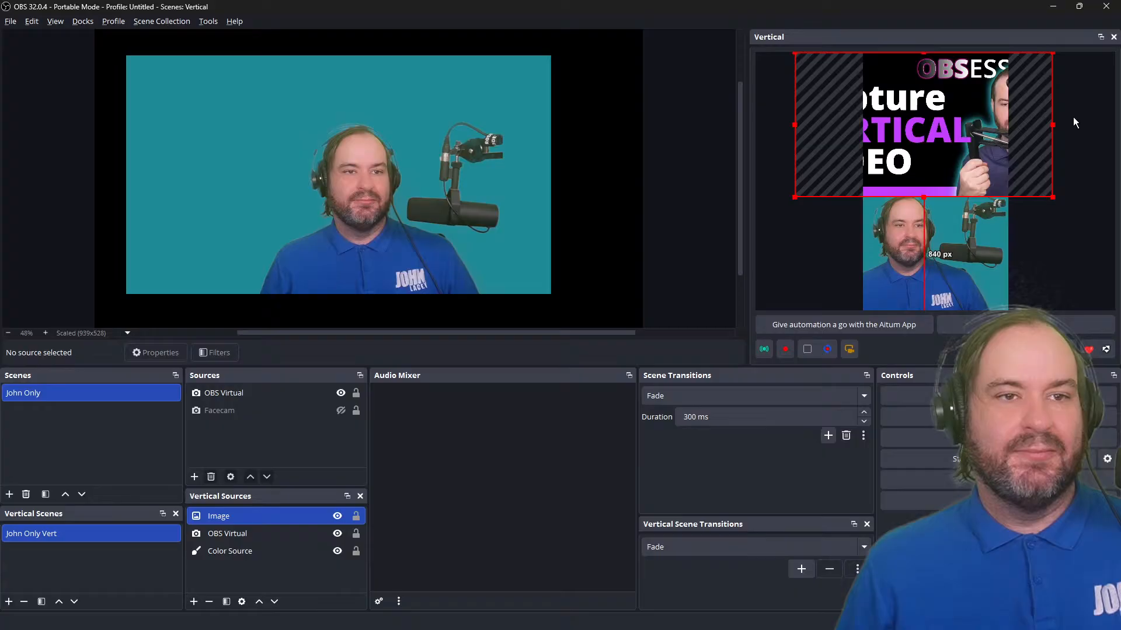
Step: Fit the image to the vertical canvas width and move it up to the canvas's upper edge
{"action": "right_click", "coordinate": [1036, 92]}
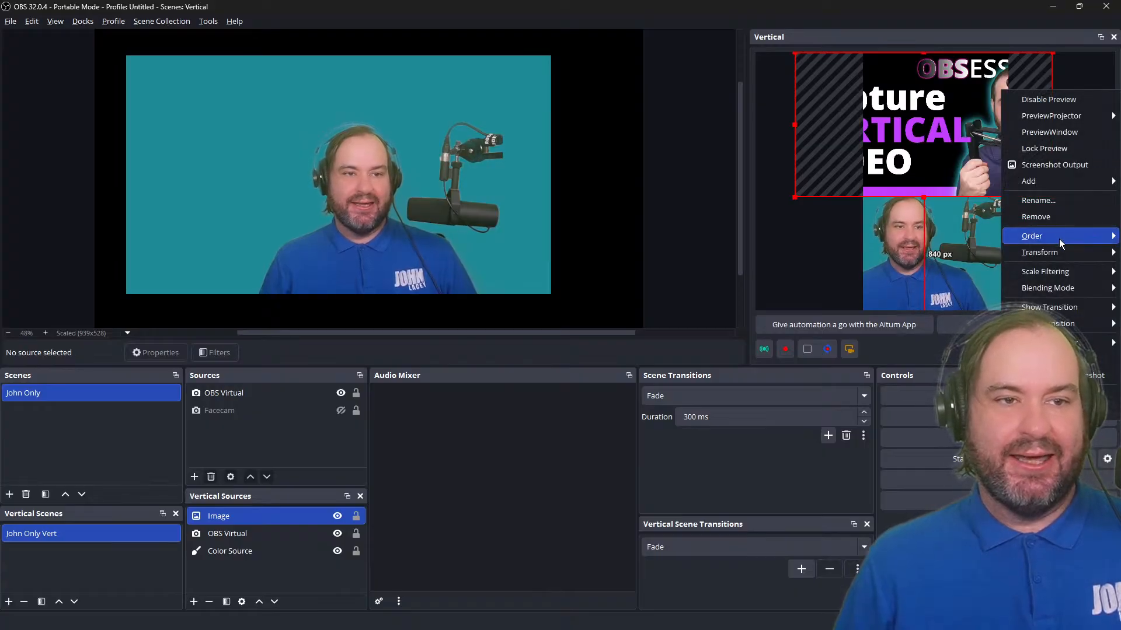
{"action": "mouse_move", "coordinate": [1060, 252]}
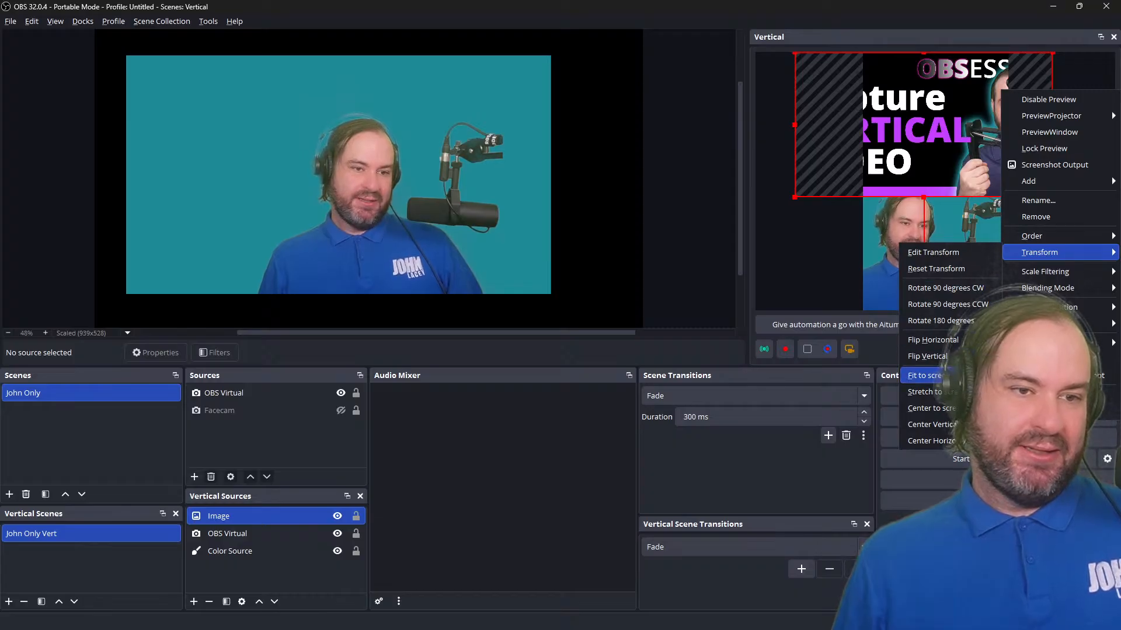
{"action": "left_click", "coordinate": [927, 375]}
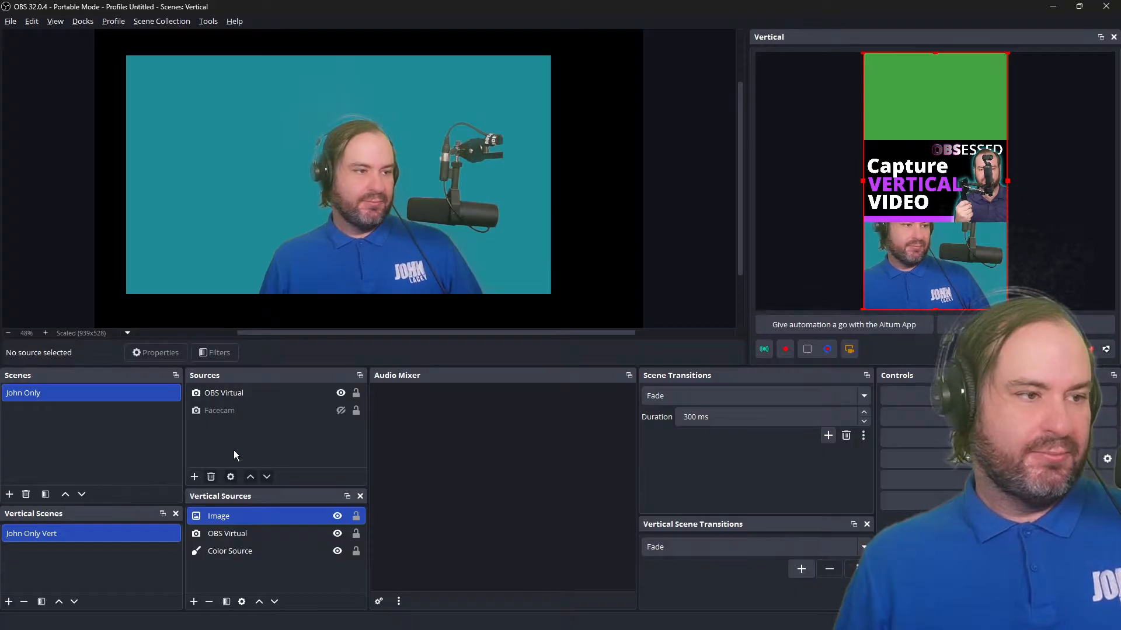
{"action": "left_click_drag", "start_coordinate": [979, 189], "coordinate": [971, 92]}
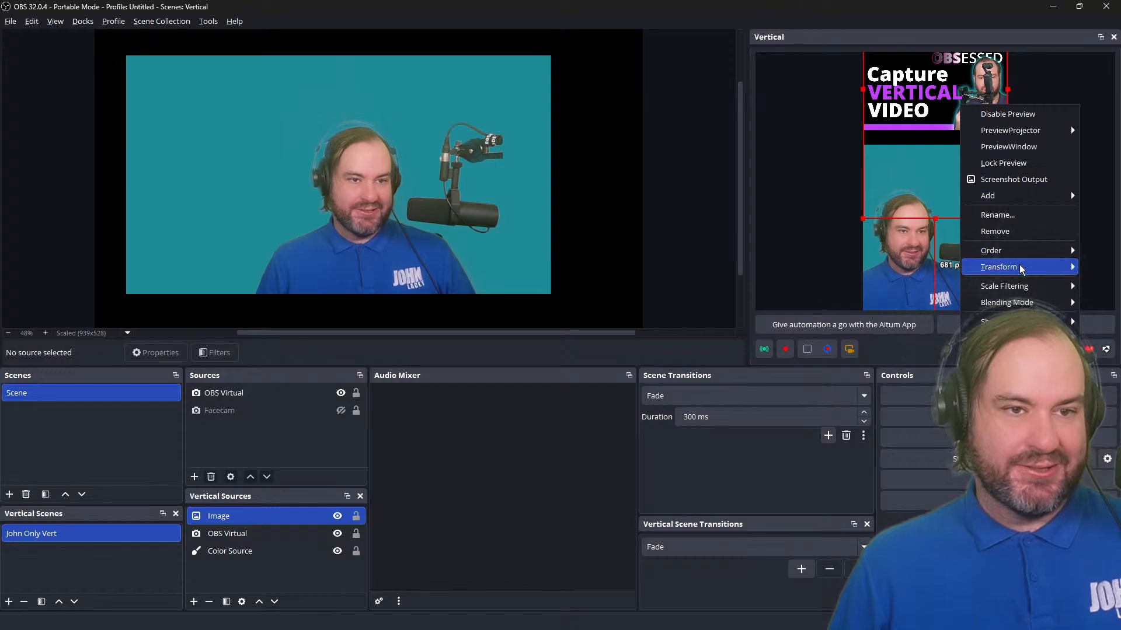
Step: Reset the image's transform and place it roughly centred, about 131 px below the vertical canvas's upper edge
{"action": "mouse_move", "coordinate": [998, 267]}
{"action": "left_click", "coordinate": [947, 283]}
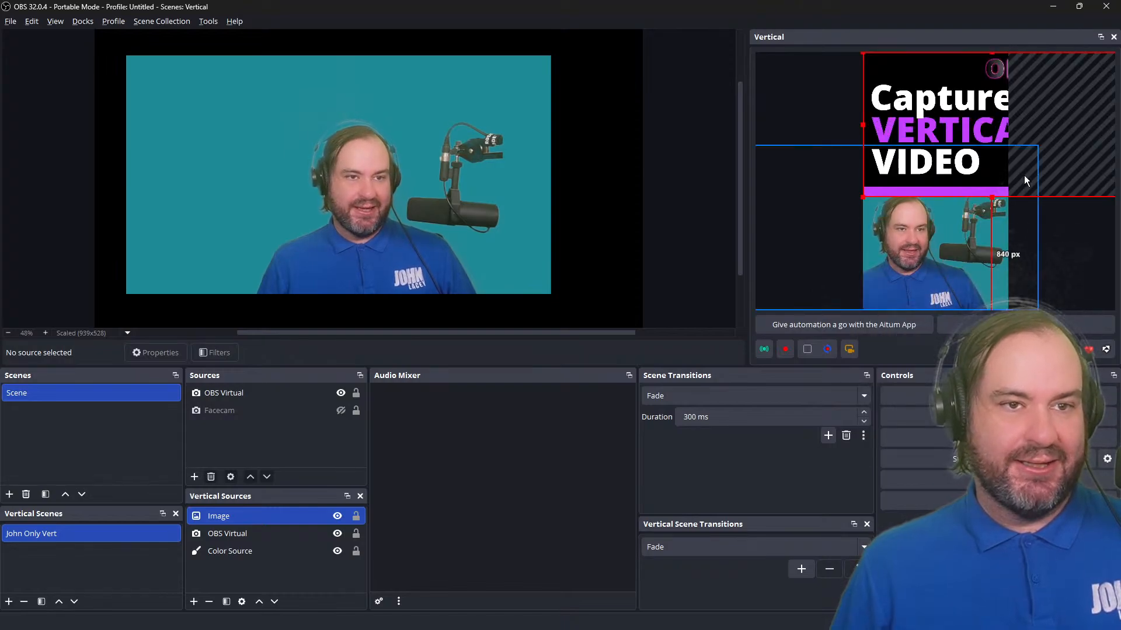
{"action": "left_click_drag", "start_coordinate": [1110, 177], "coordinate": [1050, 194]}
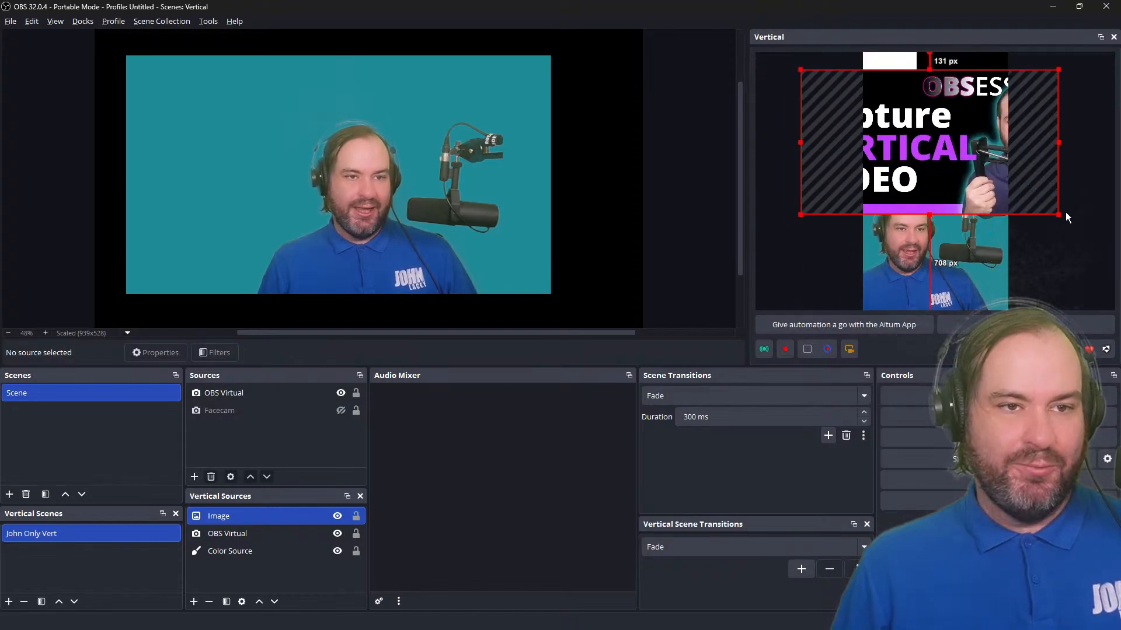
Step: Set the image's width to 1080 px in its transform settings, leaving the height as it is
{"action": "right_click", "coordinate": [1025, 123]}
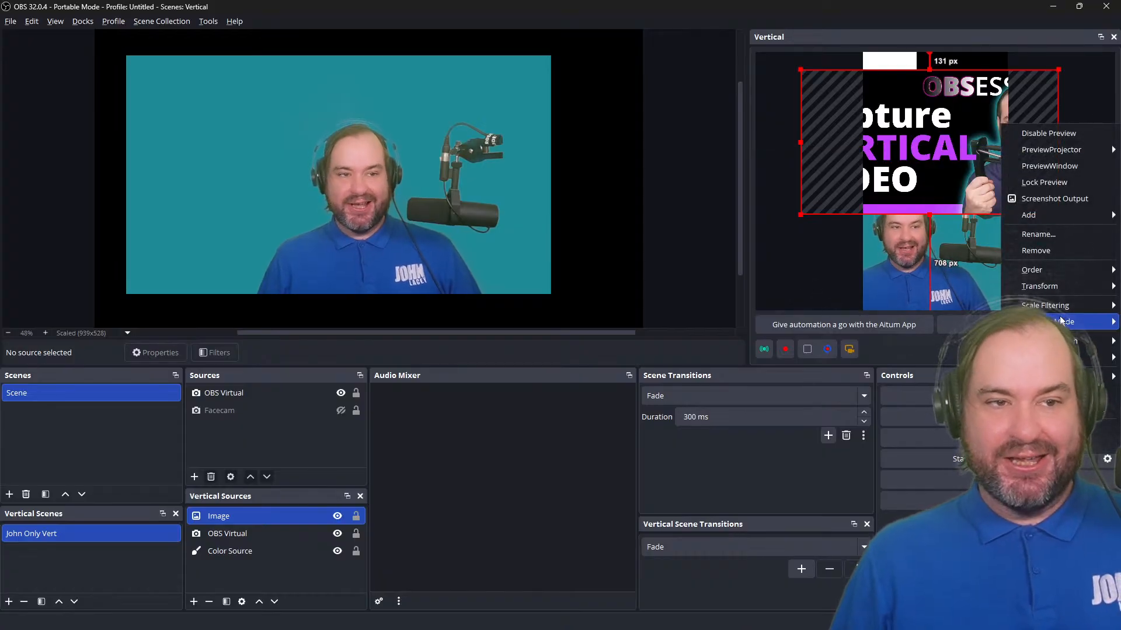
{"action": "mouse_move", "coordinate": [1059, 286]}
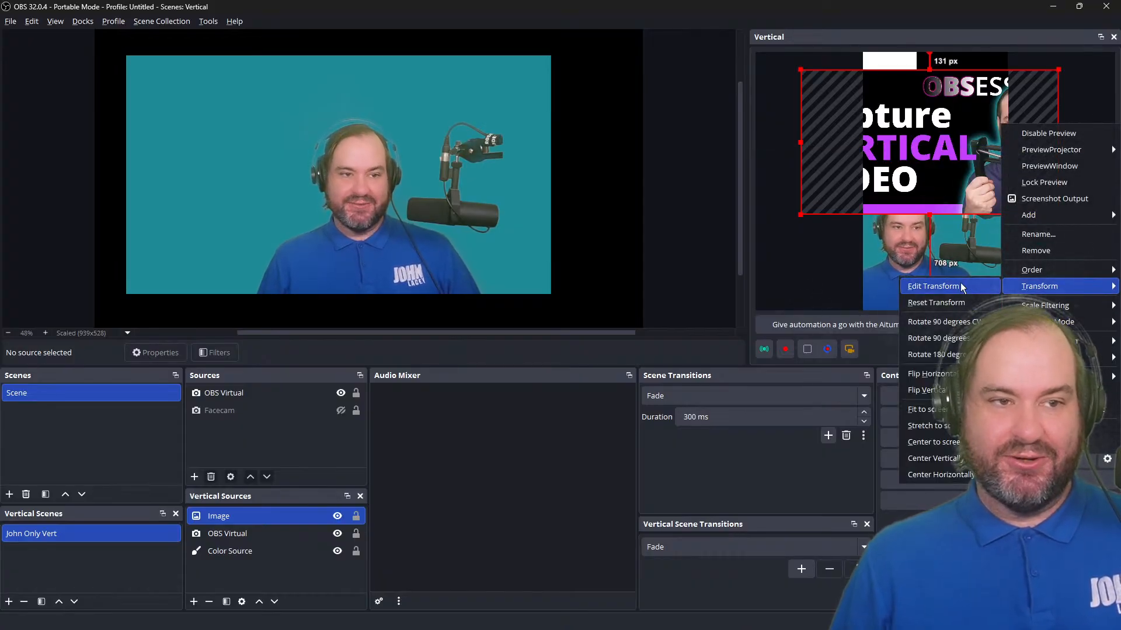
{"action": "left_click", "coordinate": [960, 286]}
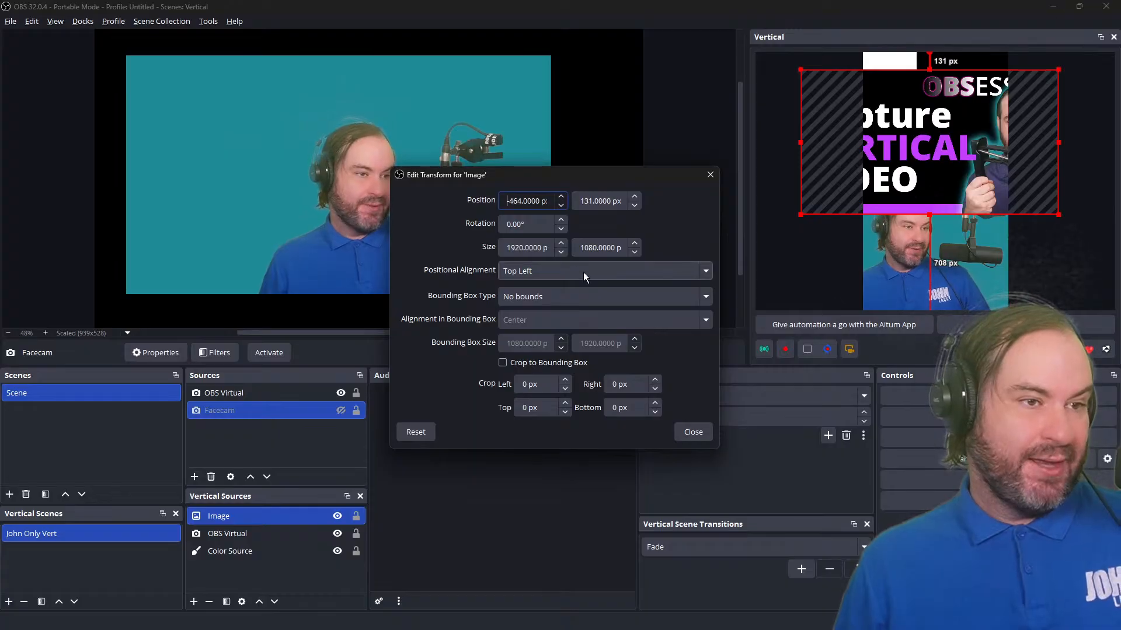
{"action": "double_click", "coordinate": [516, 247]}
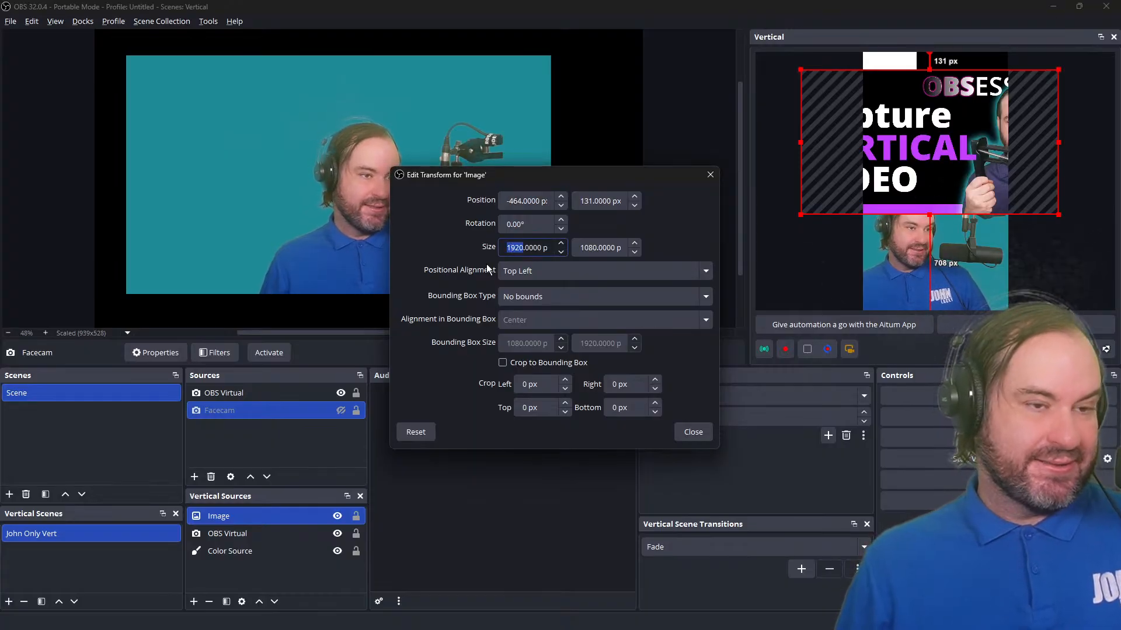
{"action": "type", "text": "1080"}
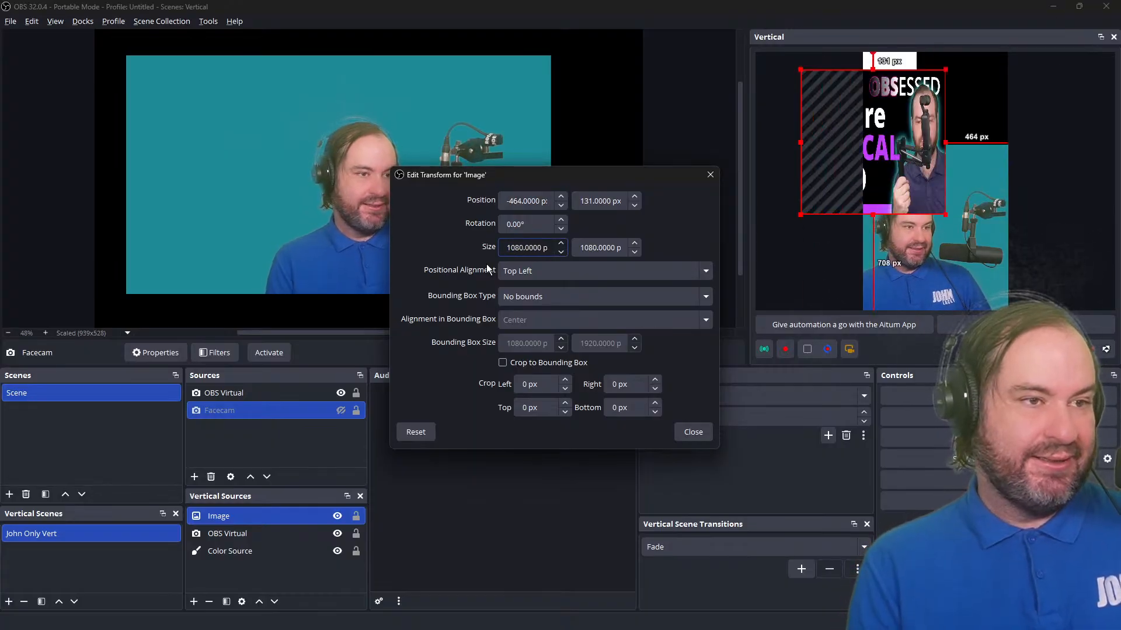
{"action": "key", "text": "Tab"}
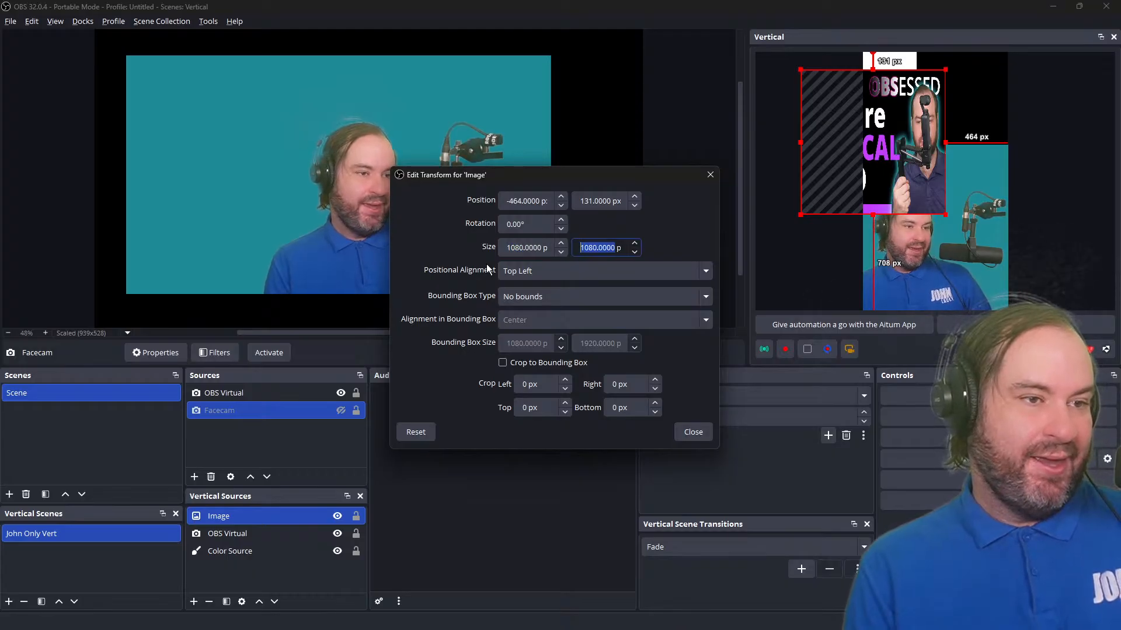
{"action": "key", "text": "Escape"}
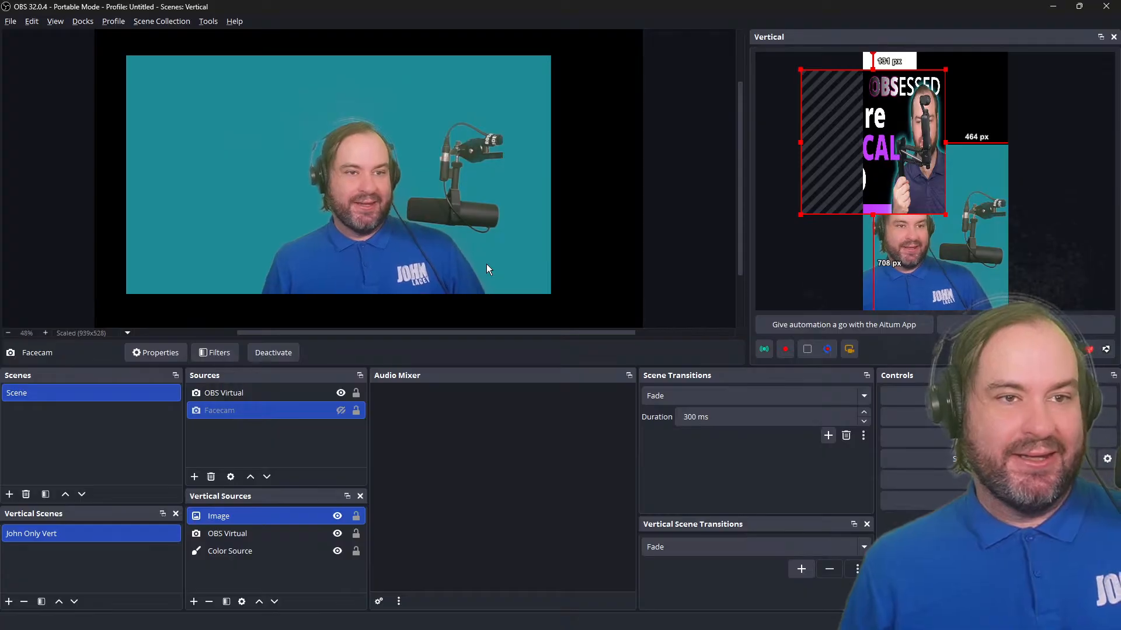
Step: Set the image's height to 720 px in its transform settings
{"action": "right_click", "coordinate": [816, 101]}
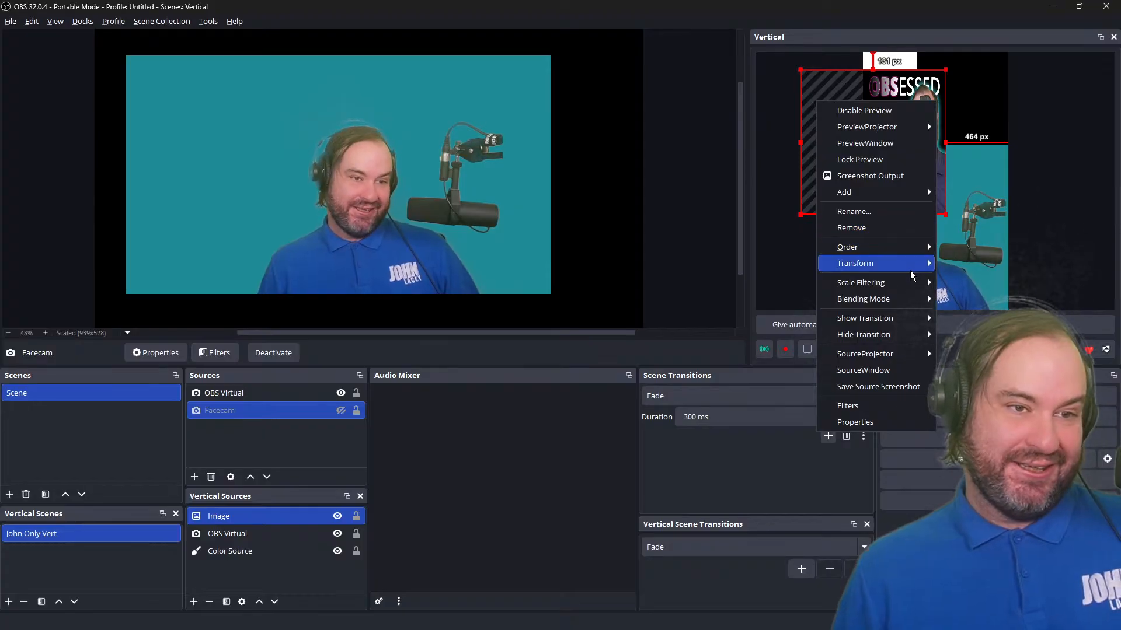
{"action": "mouse_move", "coordinate": [912, 269]}
{"action": "left_click", "coordinate": [962, 264]}
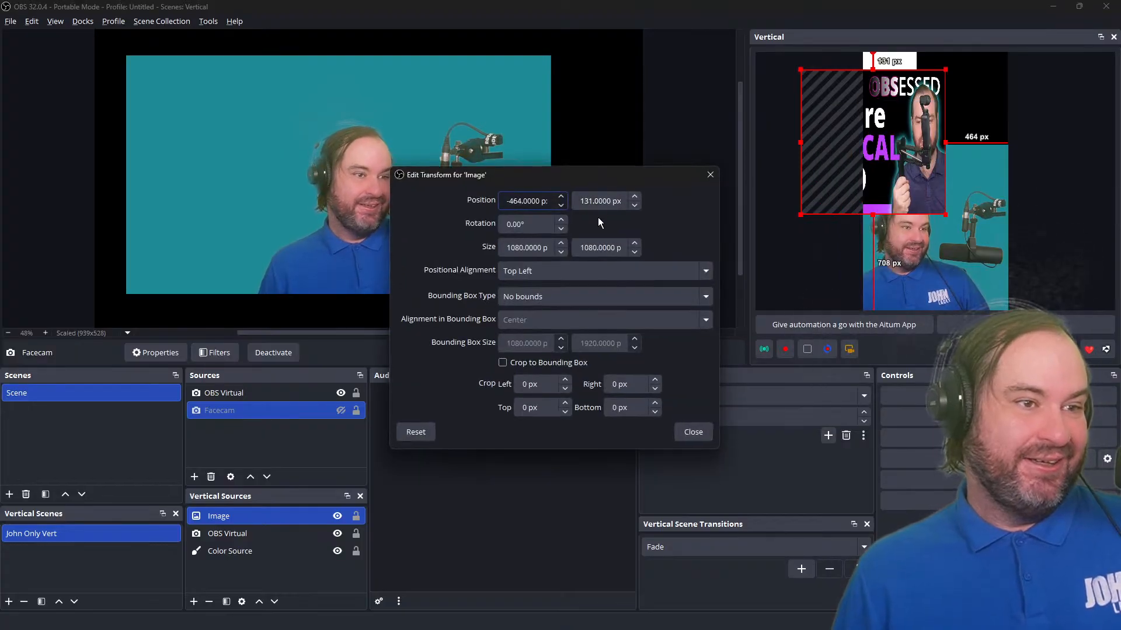
{"action": "double_click", "coordinate": [597, 247]}
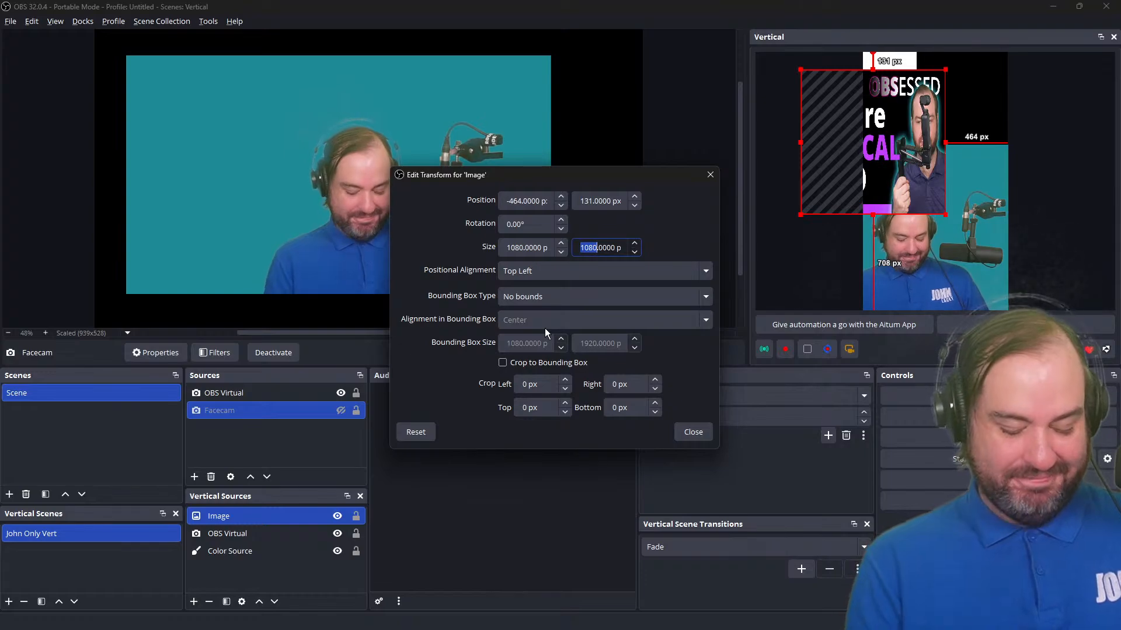
{"action": "type", "text": "720"}
{"action": "key", "text": "Tab"}
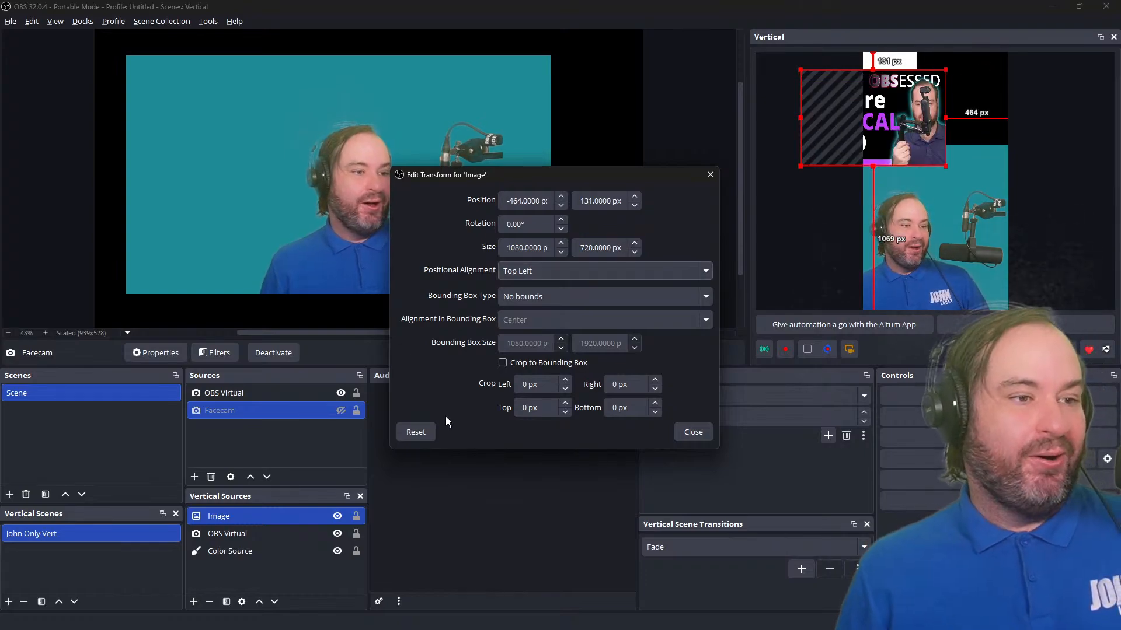
{"action": "left_click", "coordinate": [682, 431]}
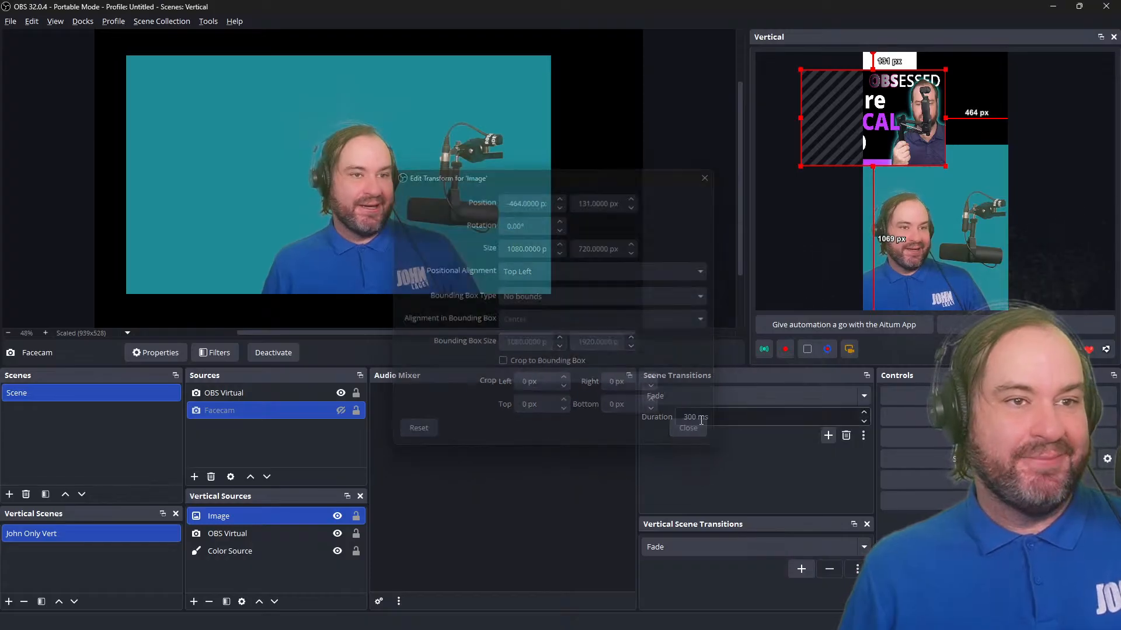
Step: Reset the image's transform and slide it along the vertical canvas's upper edge until it overhangs both sides about equally
{"action": "right_click", "coordinate": [809, 110]}
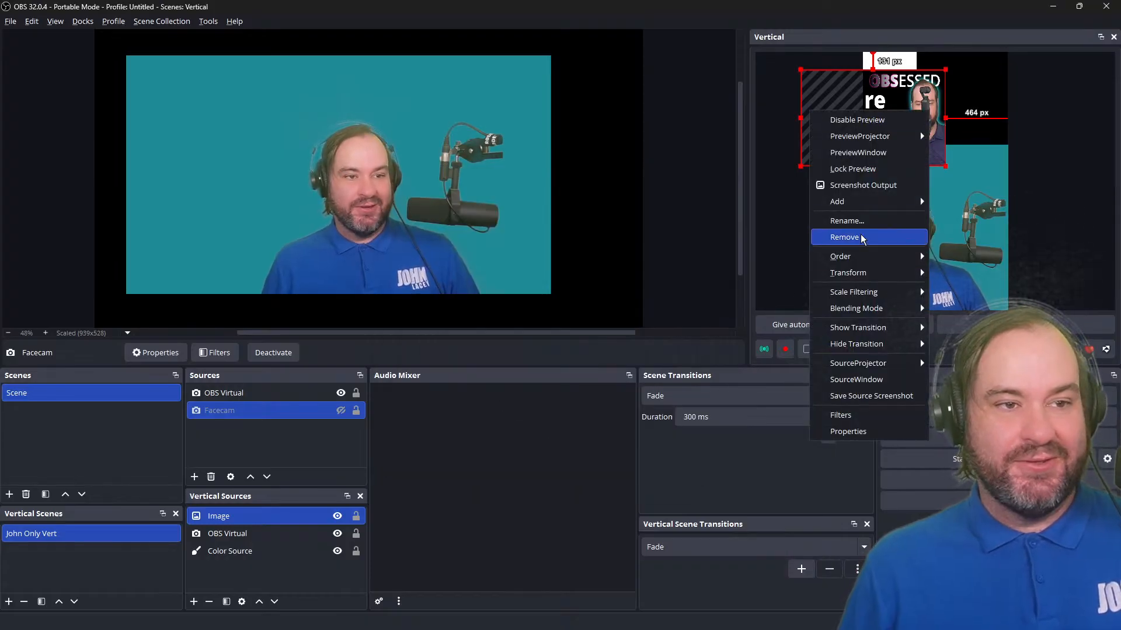
{"action": "mouse_move", "coordinate": [867, 271]}
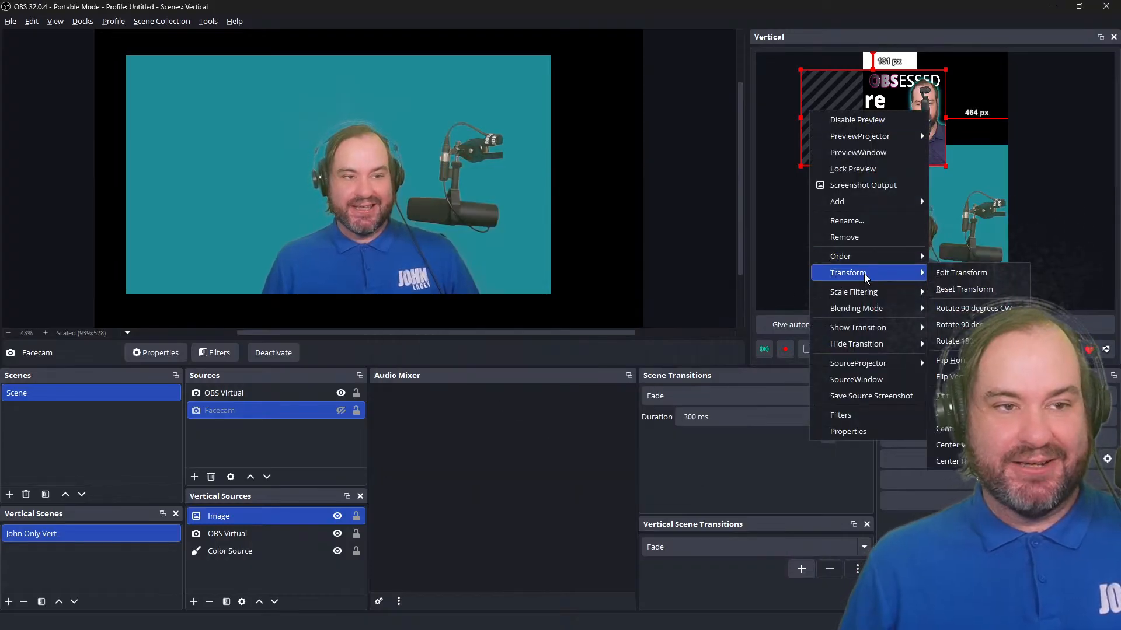
{"action": "left_click", "coordinate": [965, 289]}
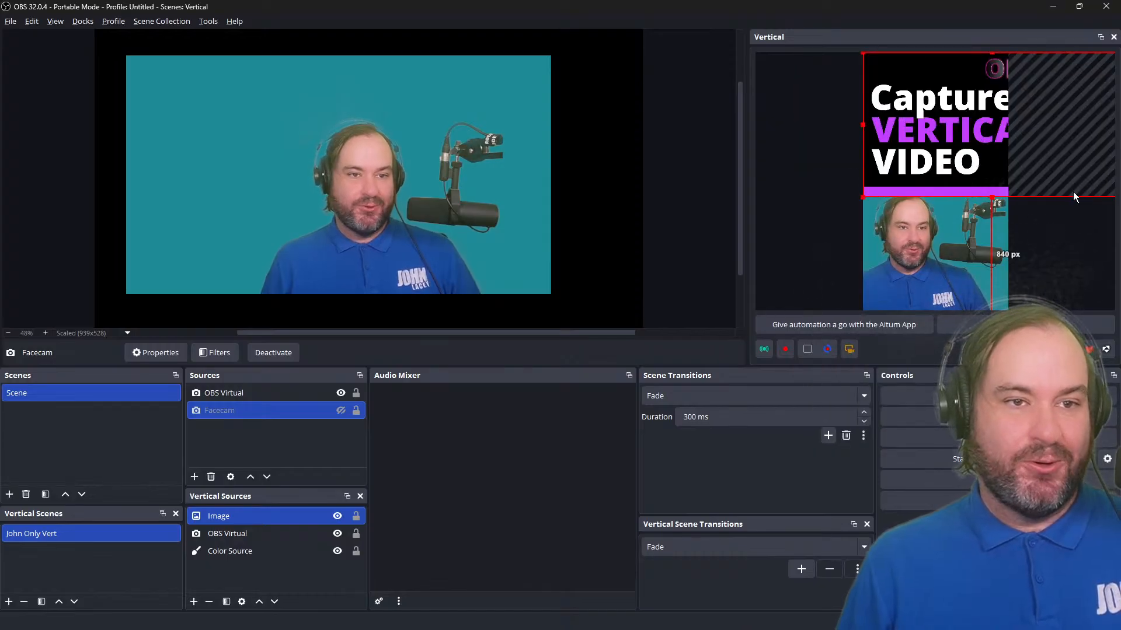
{"action": "left_click_drag", "start_coordinate": [1067, 157], "coordinate": [955, 157]}
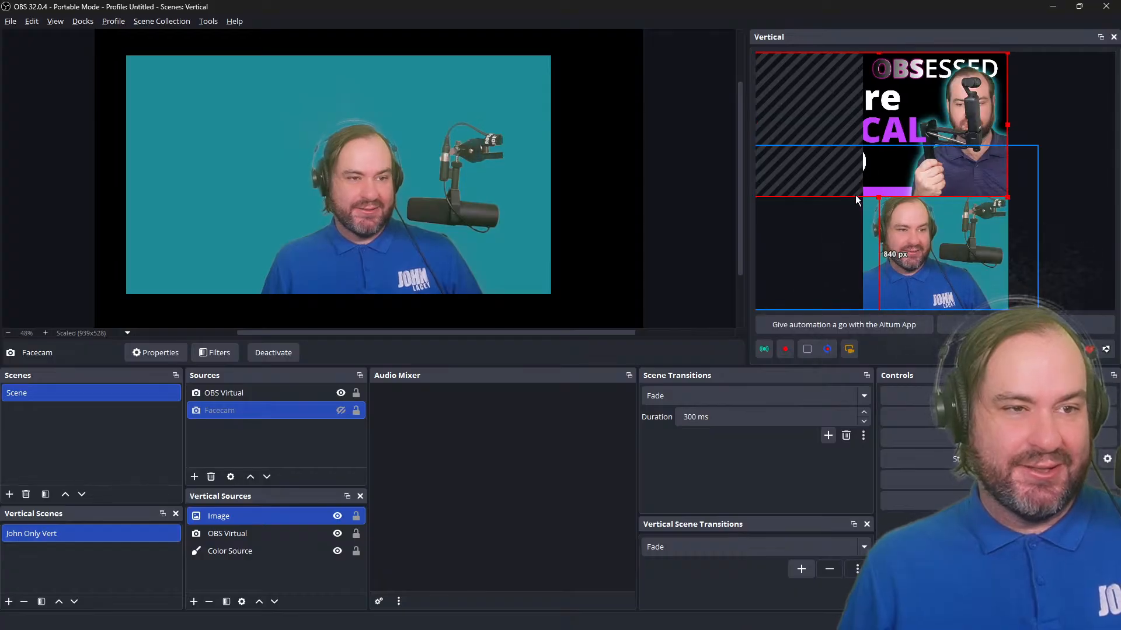
{"action": "right_click", "coordinate": [1074, 166]}
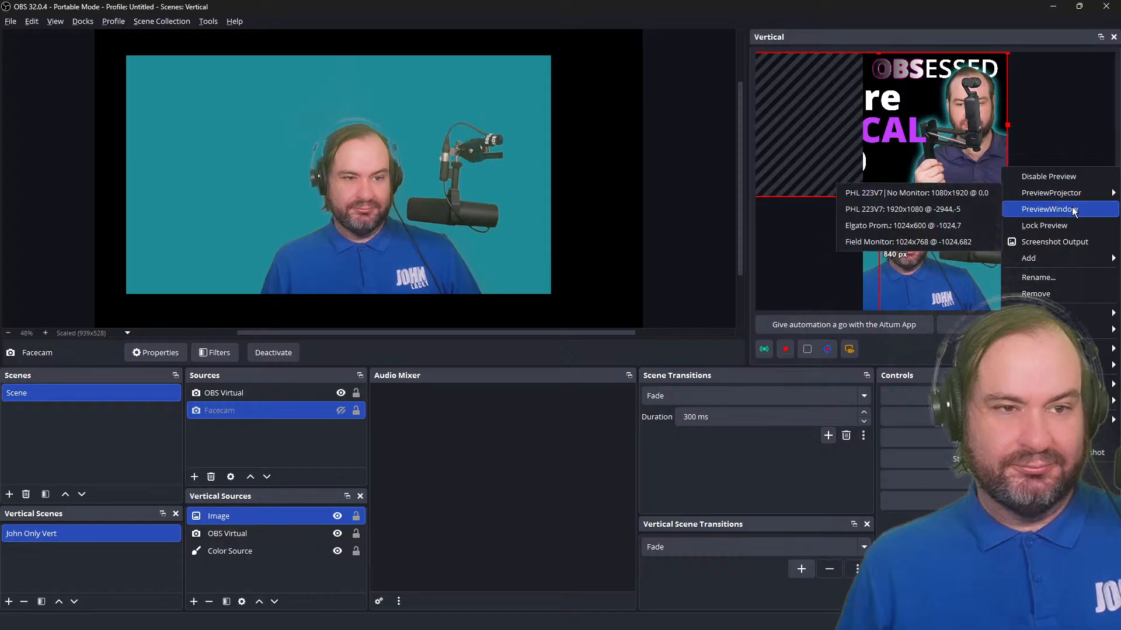
{"action": "left_click", "coordinate": [1098, 135]}
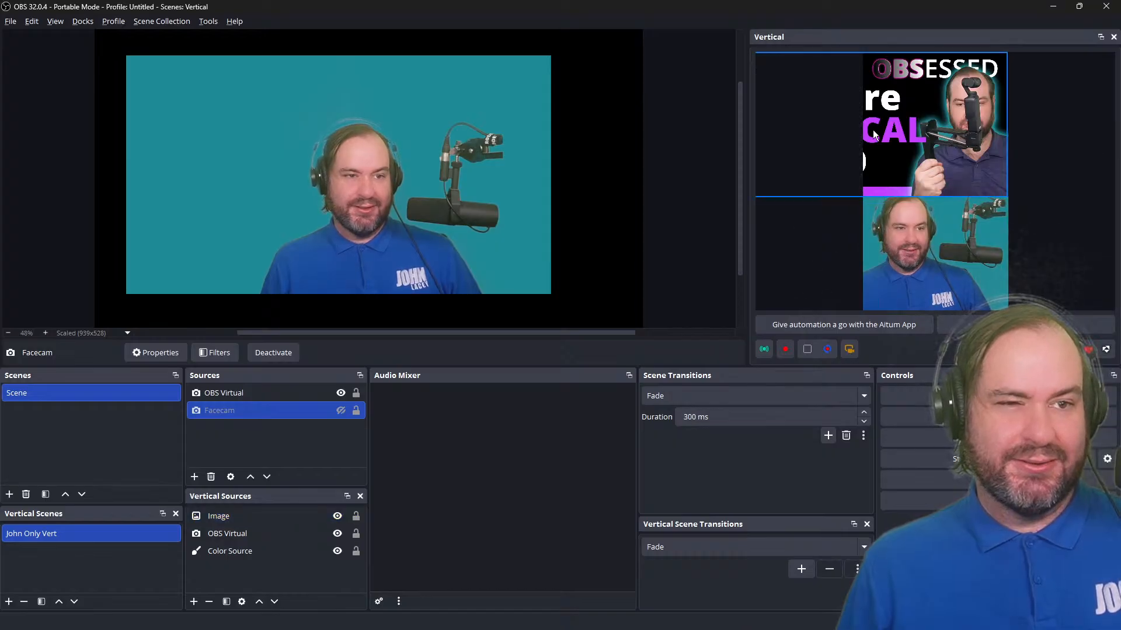
{"action": "left_click", "coordinate": [842, 125]}
{"action": "left_click_drag", "start_coordinate": [842, 124], "coordinate": [886, 124]}
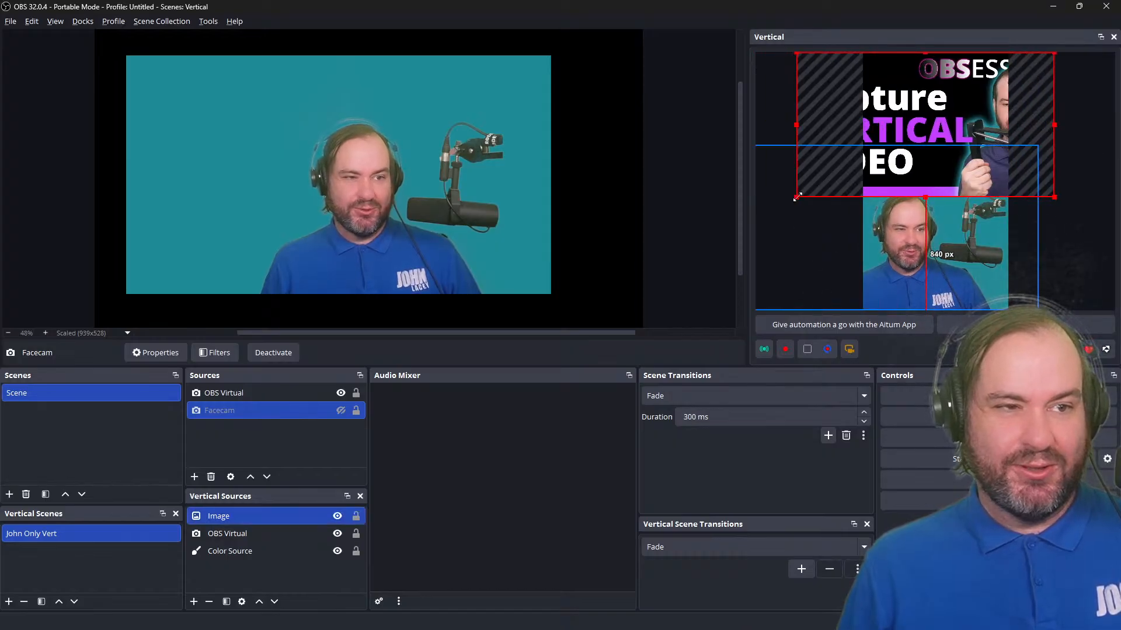
Step: Scale the image by its lower corners to the vertical canvas width, leaving about 1309 px below it
{"action": "left_click_drag", "start_coordinate": [797, 197], "coordinate": [862, 151]}
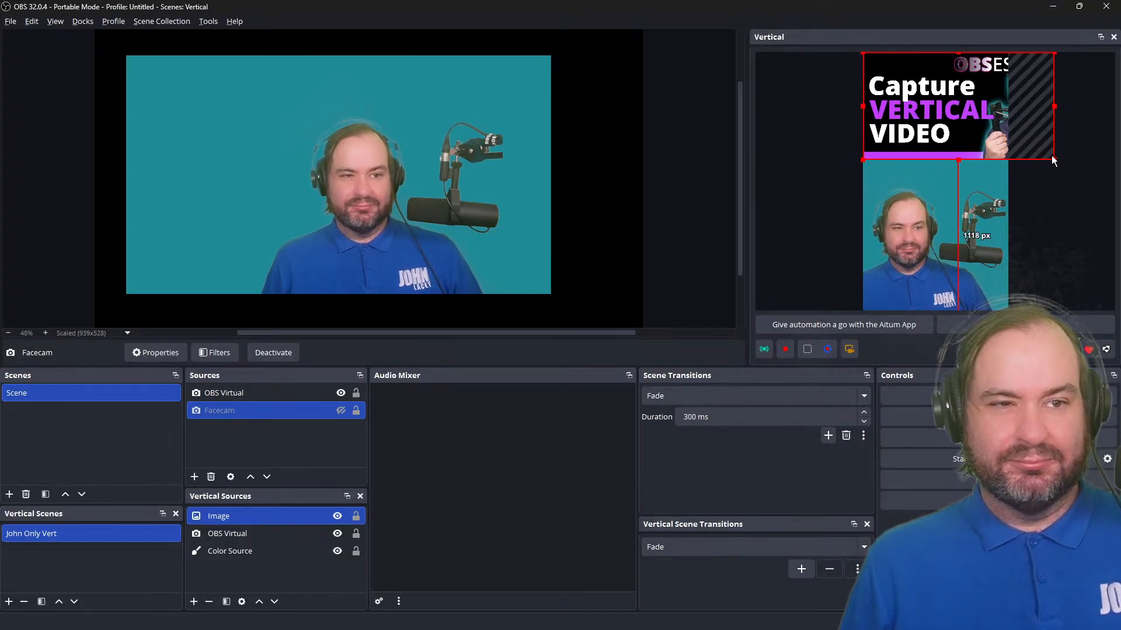
{"action": "left_click_drag", "start_coordinate": [1051, 158], "coordinate": [1008, 135]}
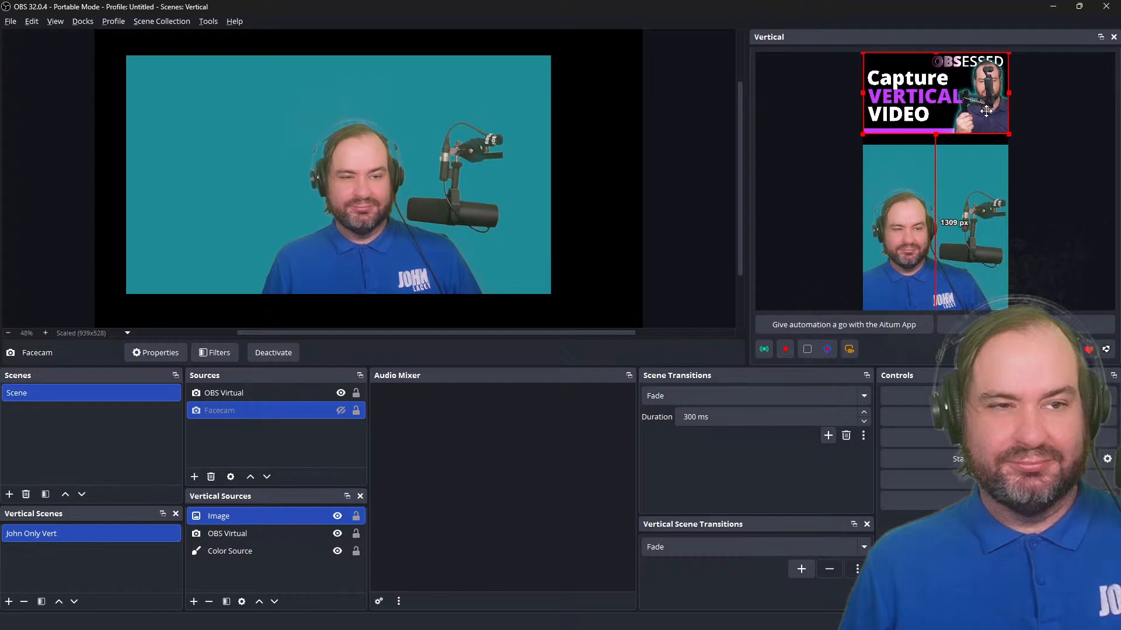
{"action": "left_click", "coordinate": [1051, 174]}
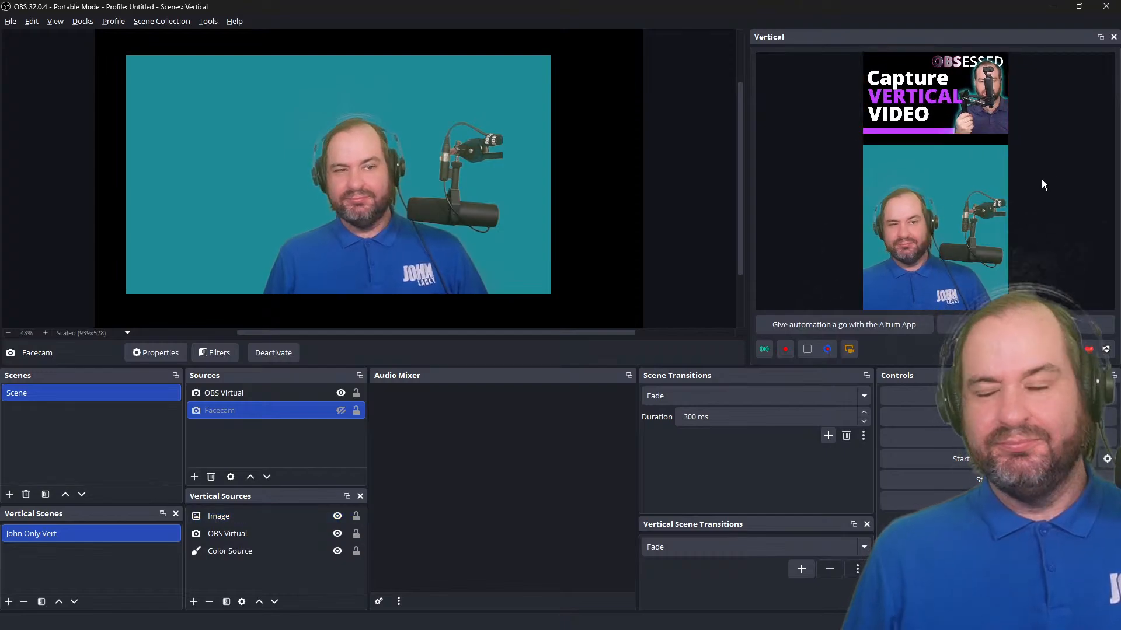
Step: Open the image source's properties to view its file setting, and close them keeping the changes
{"action": "left_click", "coordinate": [966, 111]}
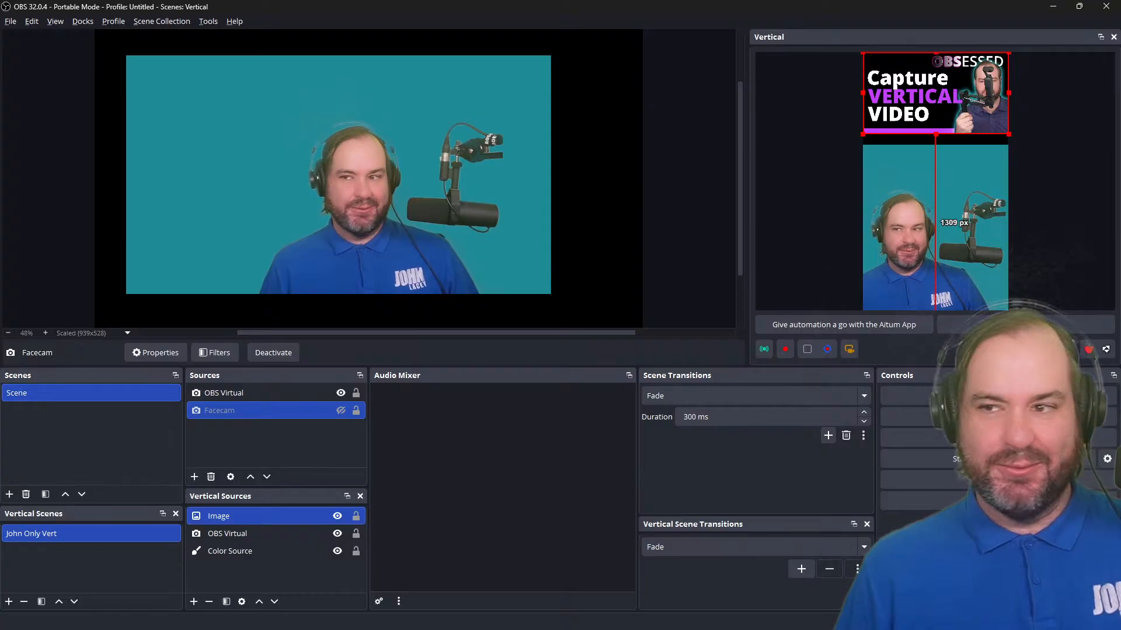
{"action": "double_click", "coordinate": [966, 111]}
{"action": "left_click_drag", "start_coordinate": [923, 300], "coordinate": [723, 179]}
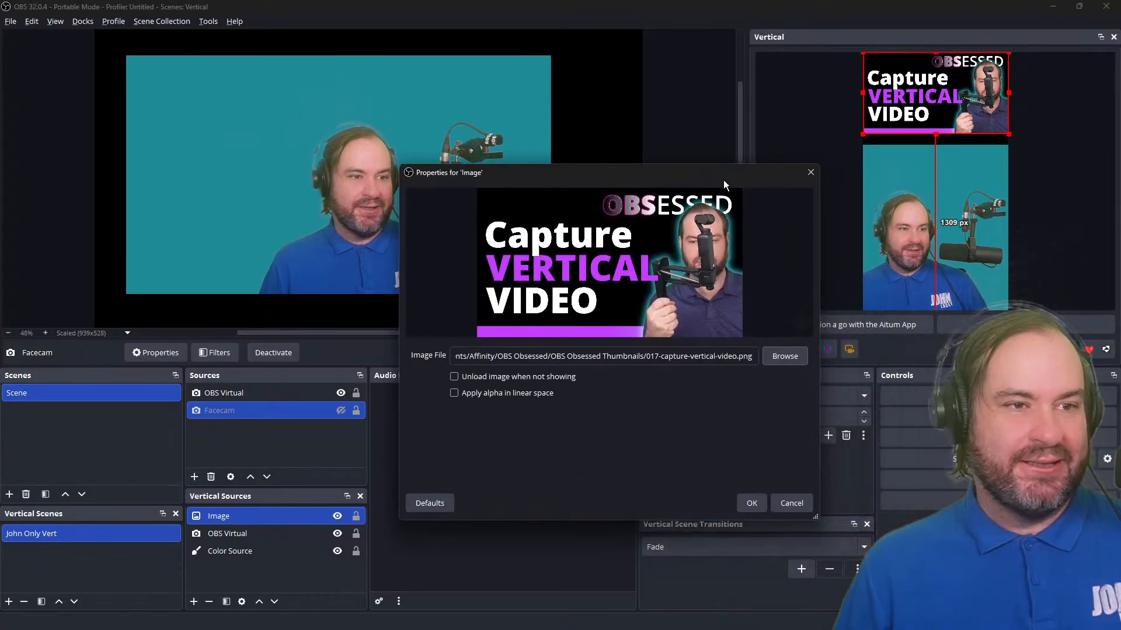
{"action": "left_click", "coordinate": [810, 173]}
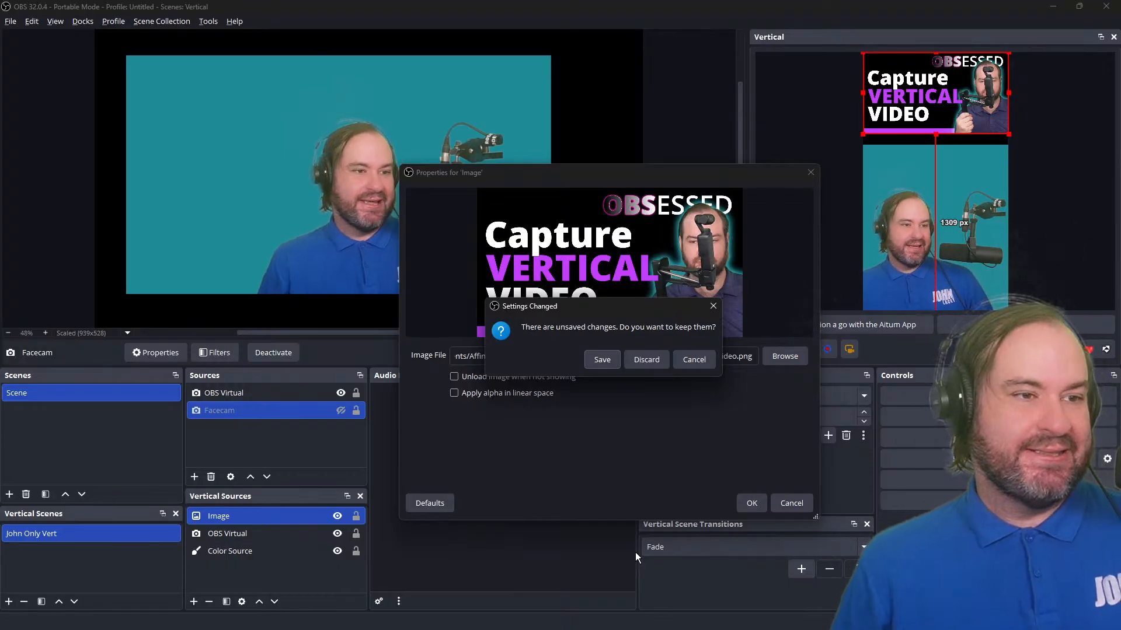
{"action": "left_click", "coordinate": [604, 361]}
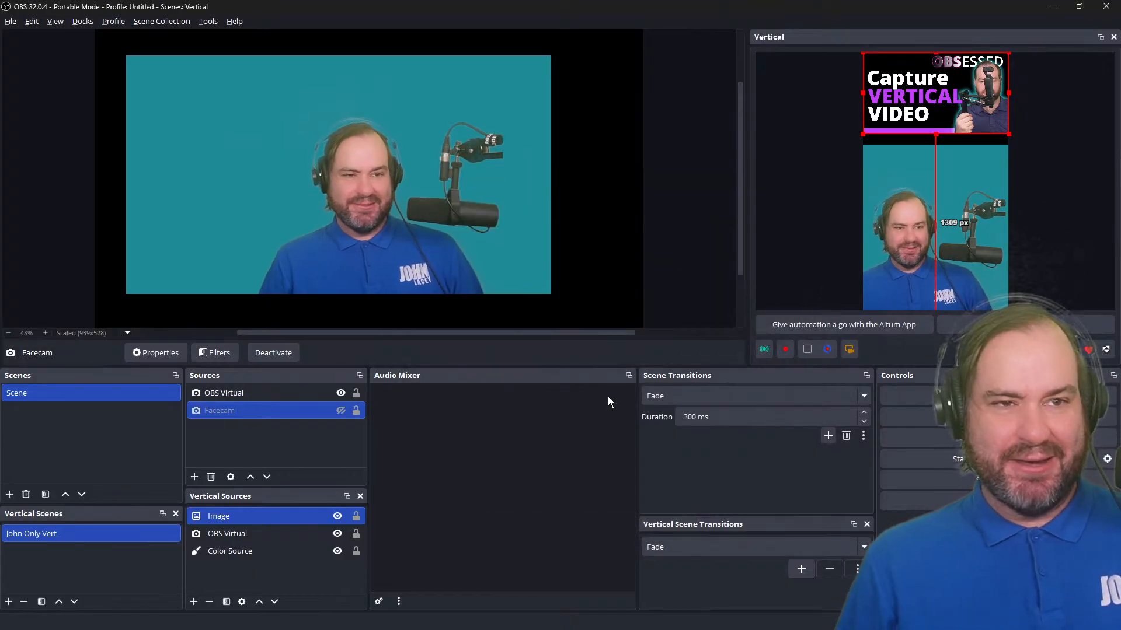
Step: Deselect the image and add a new main scene named Scene 2
{"action": "left_click", "coordinate": [1022, 126]}
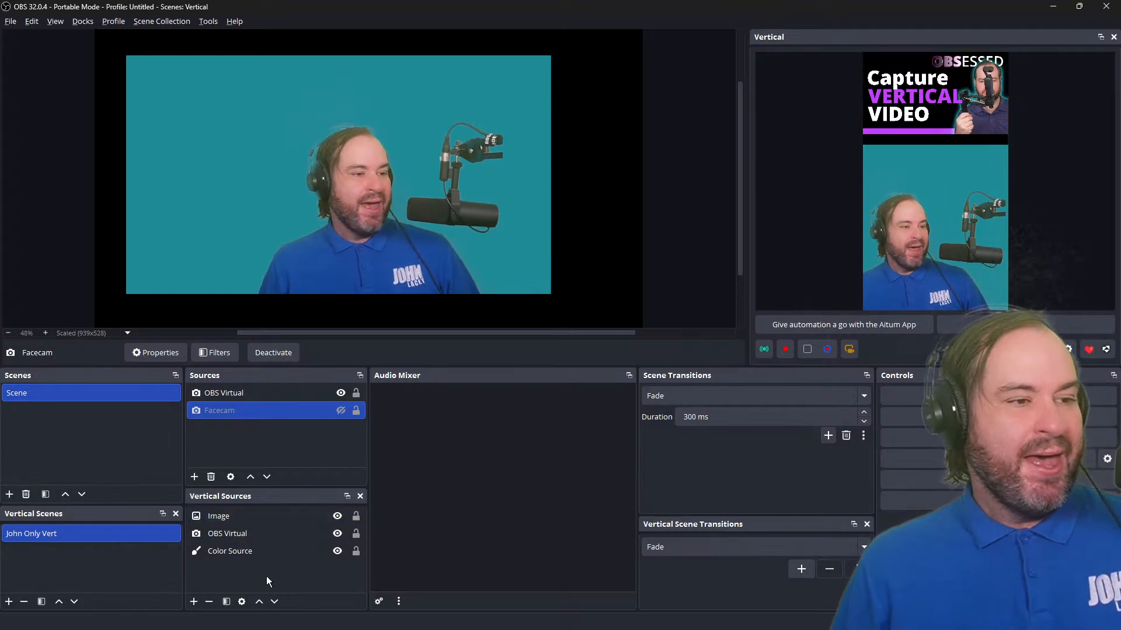
{"action": "left_click", "coordinate": [10, 495]}
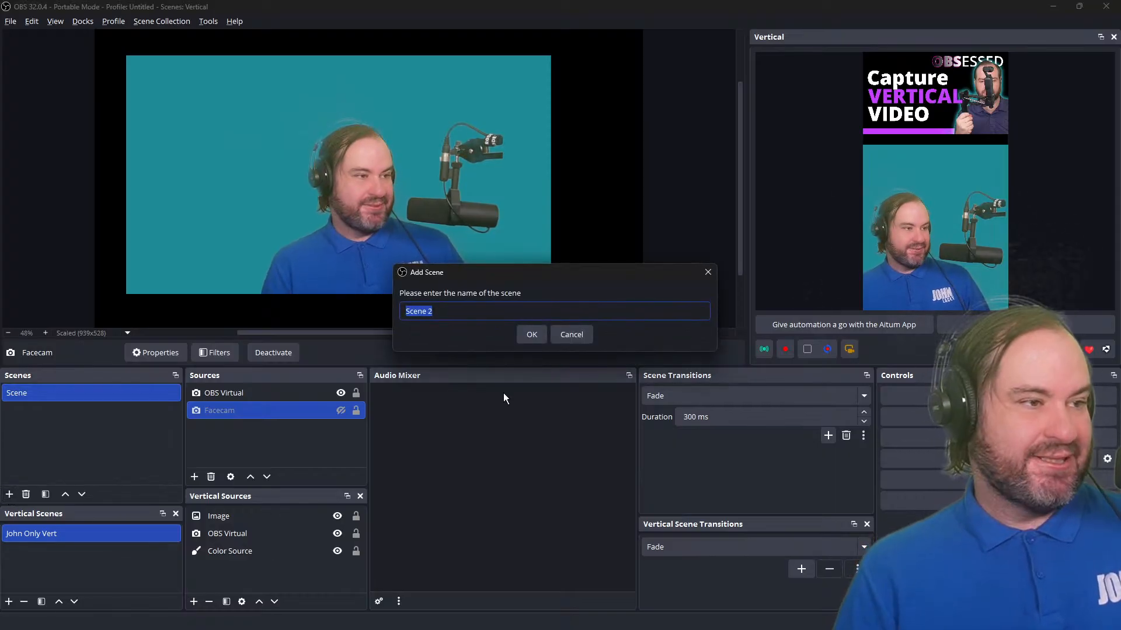
{"action": "key", "text": "End"}
{"action": "key", "text": "Return"}
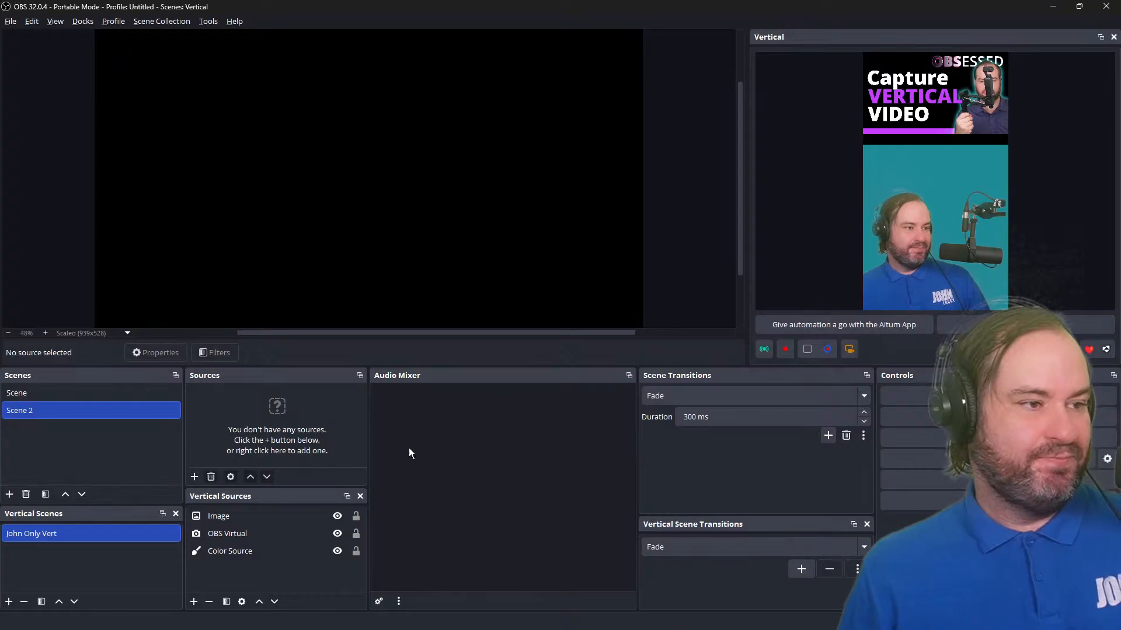
Step: Add a new vertical scene named Scene 2 Vertical
{"action": "left_click", "coordinate": [8, 603]}
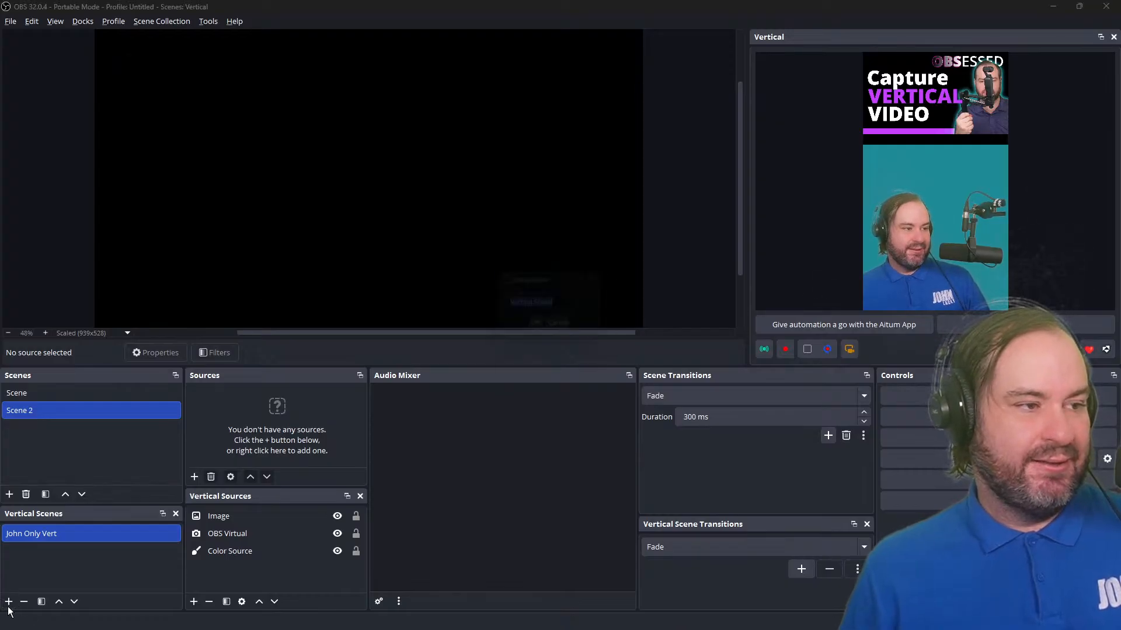
{"action": "type", "text": "Scene 2 Vertia"}
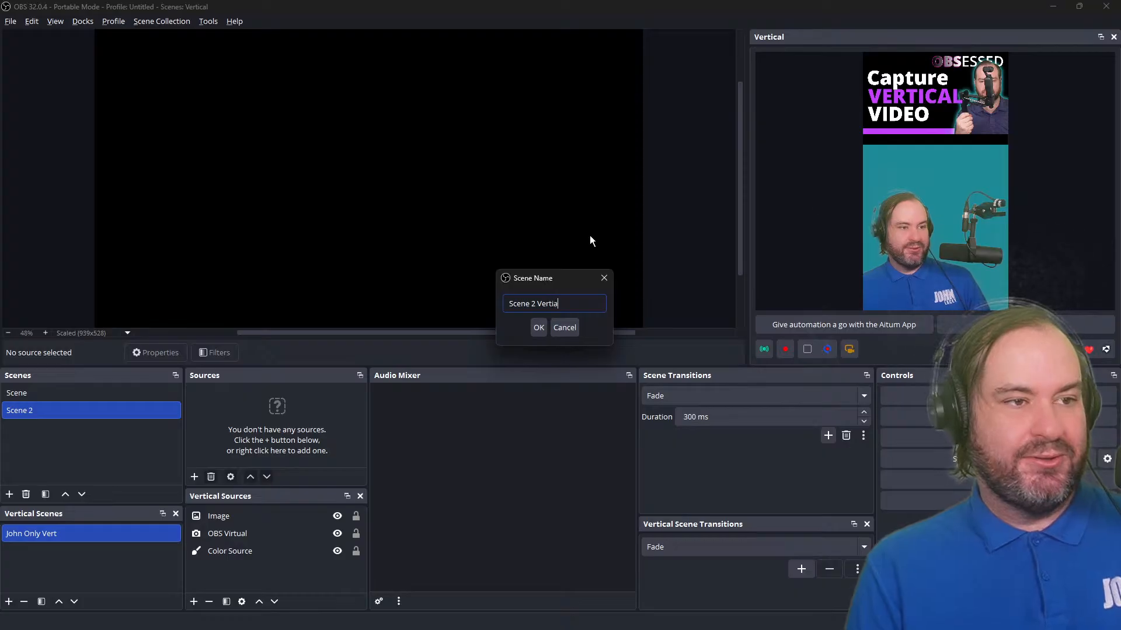
{"action": "key", "text": "BackSpace"}
{"action": "type", "text": "cal"}
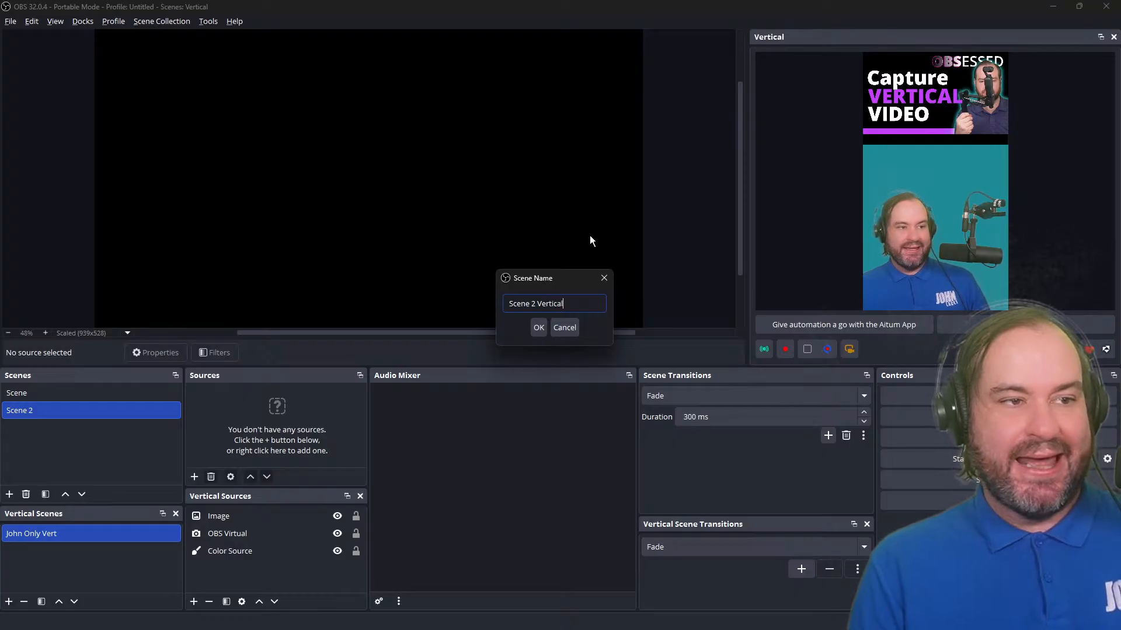
{"action": "key", "text": "Return"}
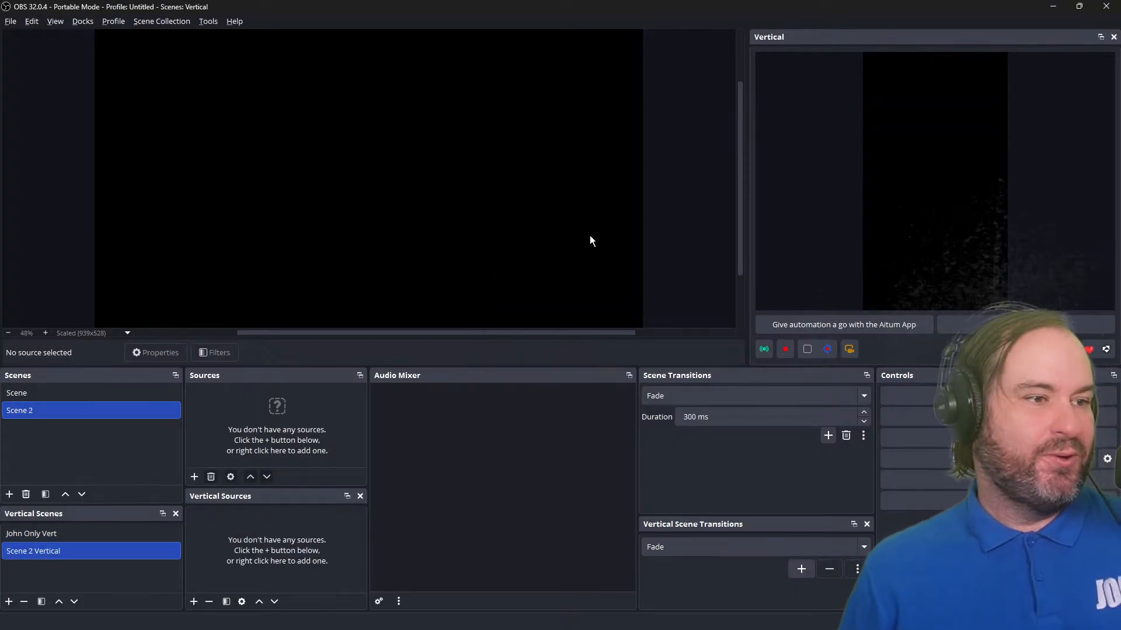
Step: Add the existing Image source to the main canvas's Scene 2
{"action": "left_click", "coordinate": [194, 477]}
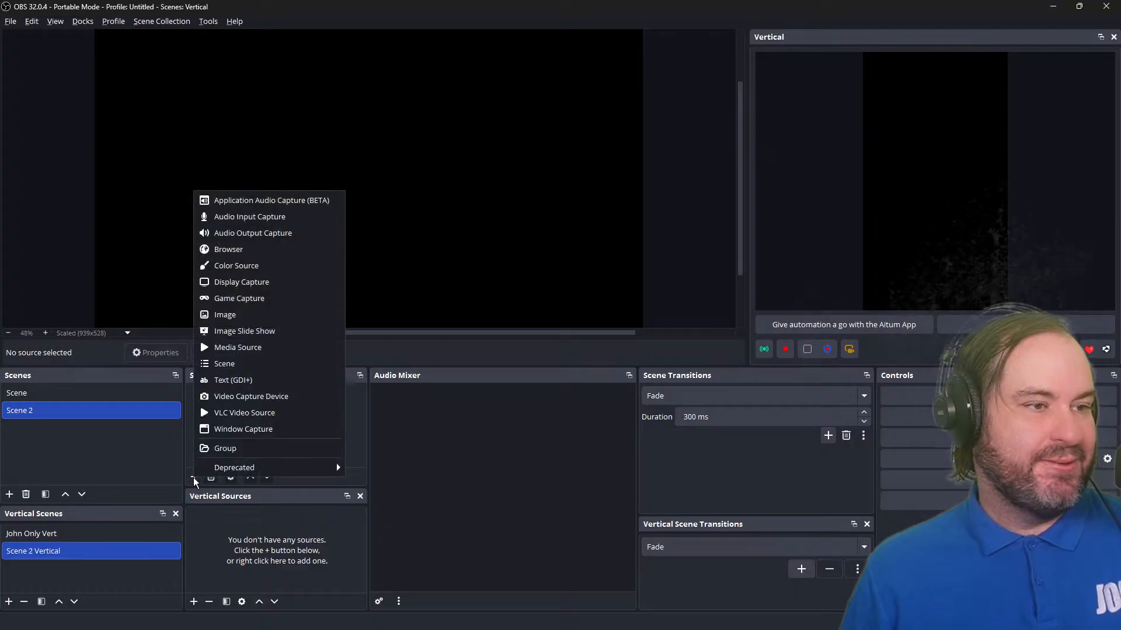
{"action": "left_click", "coordinate": [289, 316]}
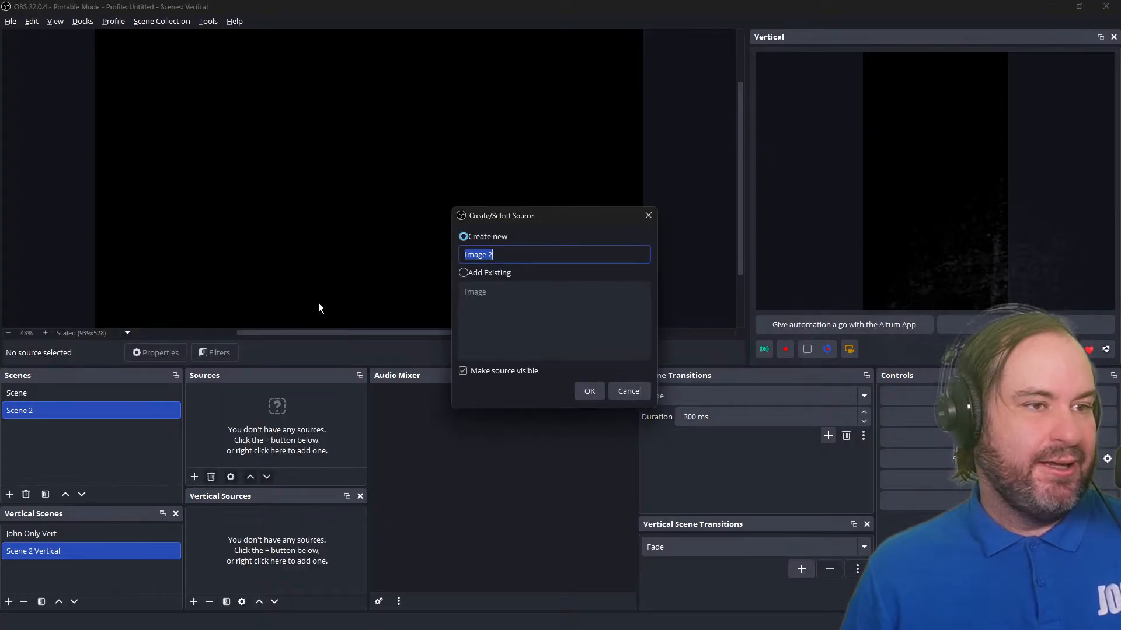
{"action": "left_click", "coordinate": [472, 276]}
{"action": "left_click", "coordinate": [480, 290]}
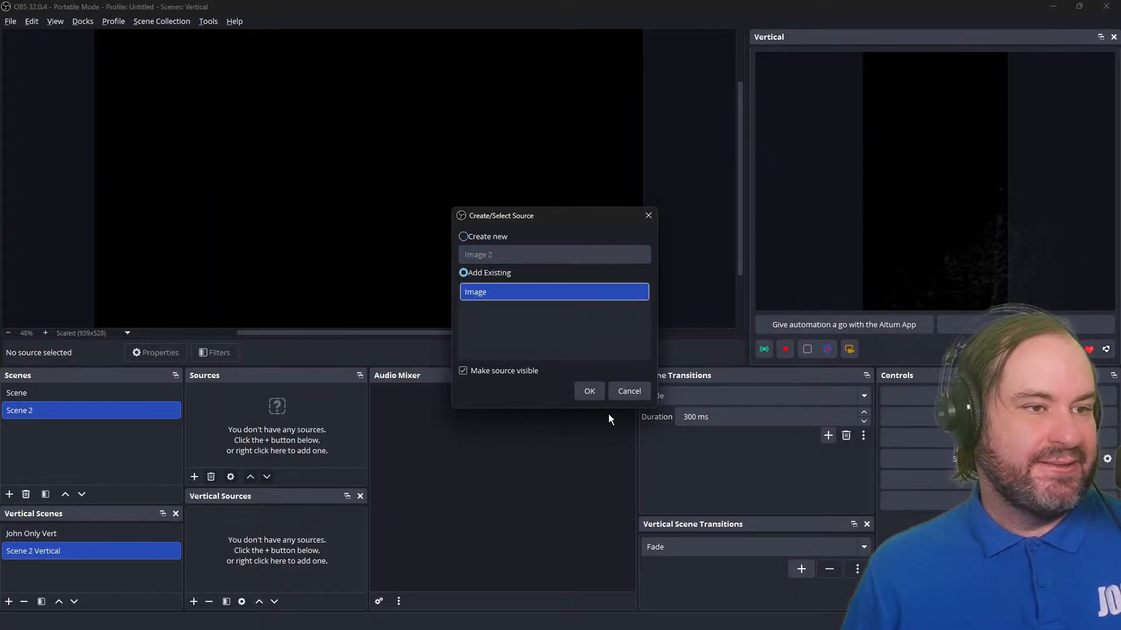
{"action": "left_click", "coordinate": [589, 391]}
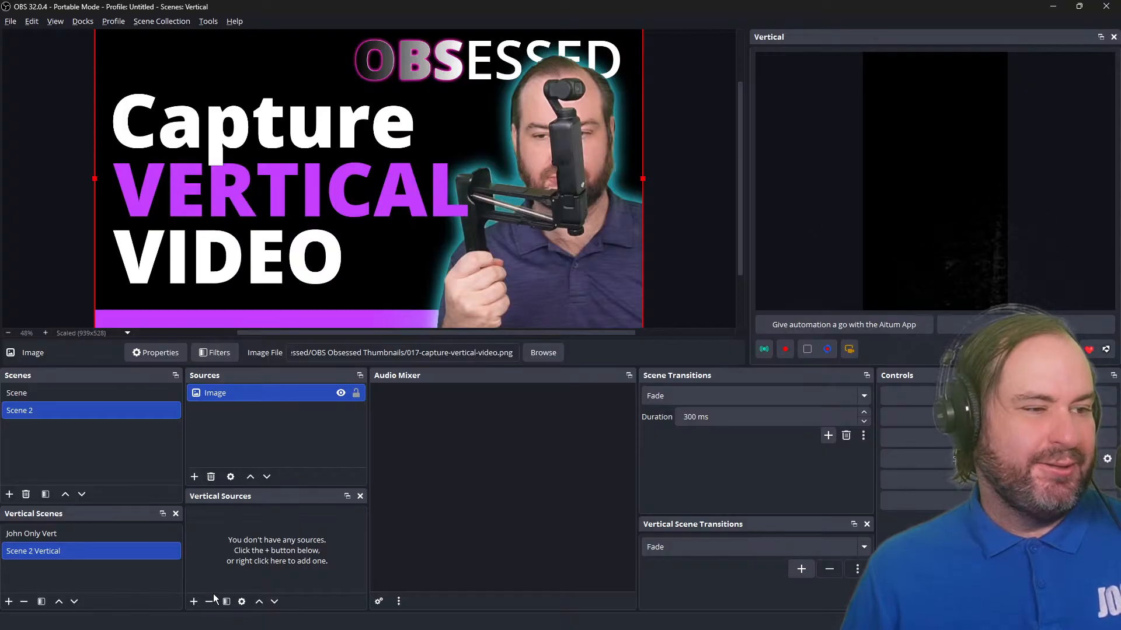
Step: Add the existing Image source to the Scene 2 Vertical scene
{"action": "left_click", "coordinate": [194, 601]}
{"action": "mouse_move", "coordinate": [271, 461]}
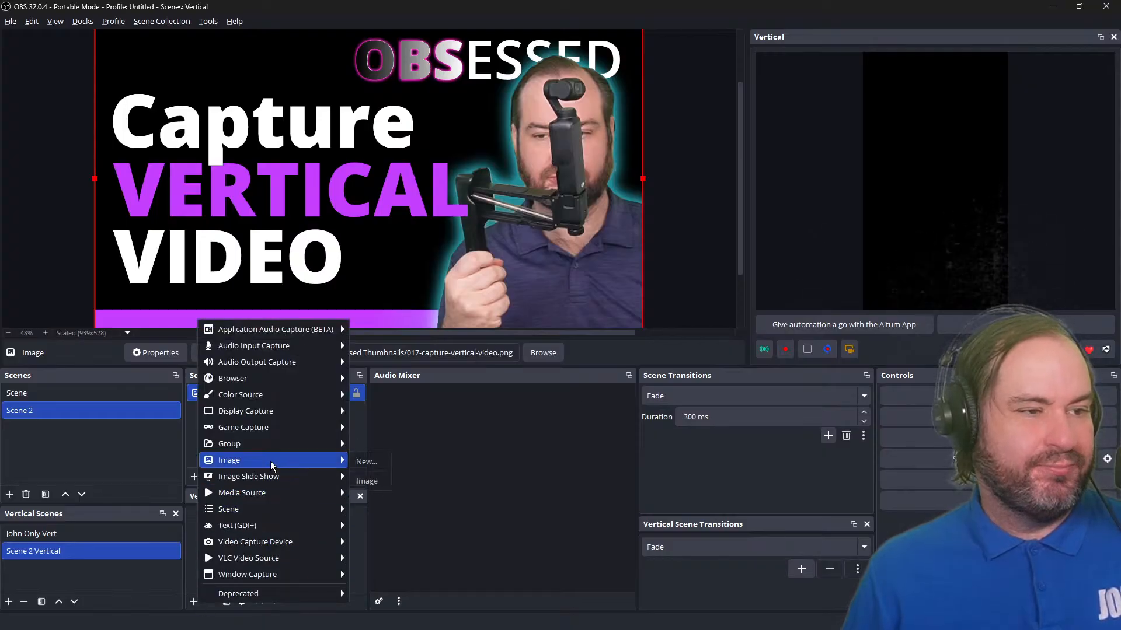
{"action": "left_click", "coordinate": [382, 477]}
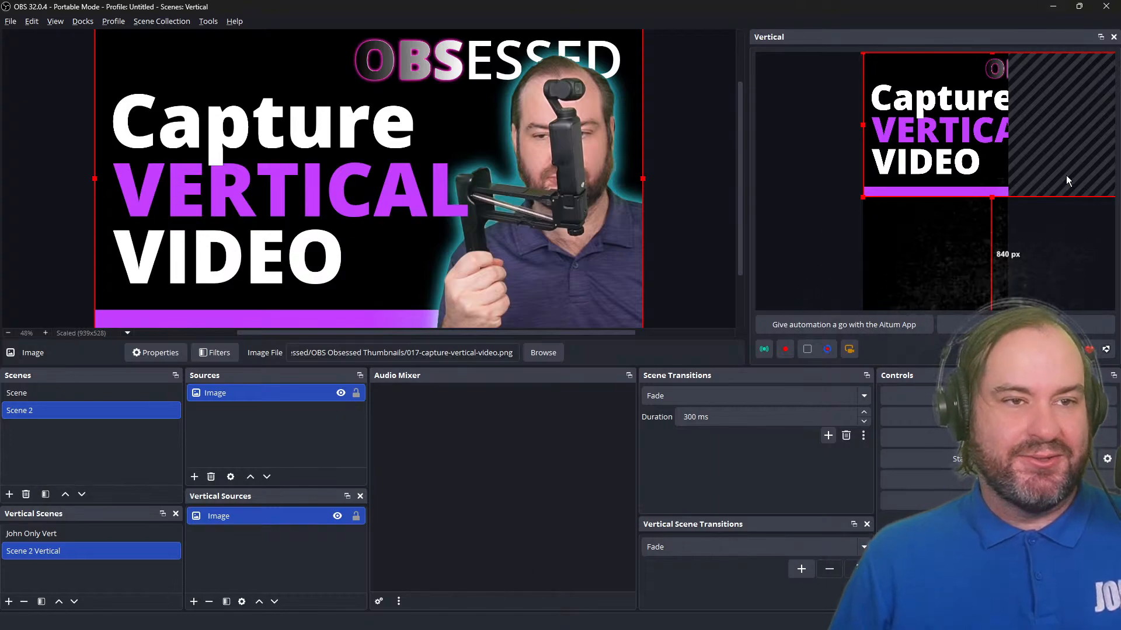
Step: Rotate the image 90° clockwise in the vertical canvas, position it to fill the full frame, and deselect it
{"action": "left_click_drag", "start_coordinate": [1066, 175], "coordinate": [1039, 196]}
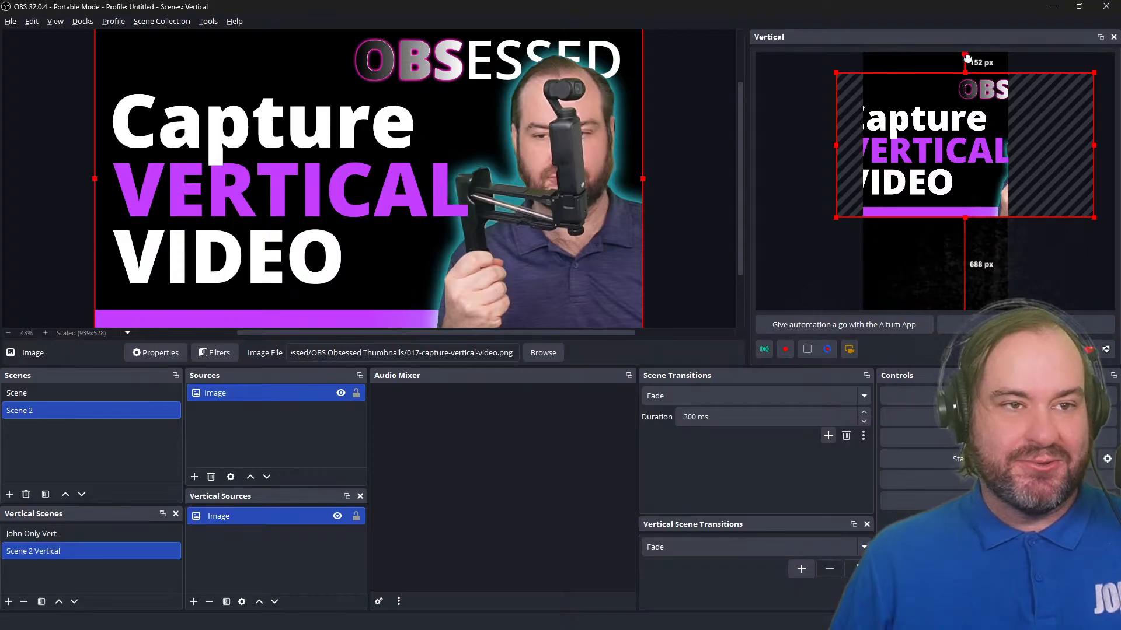
{"action": "left_click_drag", "start_coordinate": [967, 58], "coordinate": [994, 182]}
{"action": "right_click", "coordinate": [994, 181]}
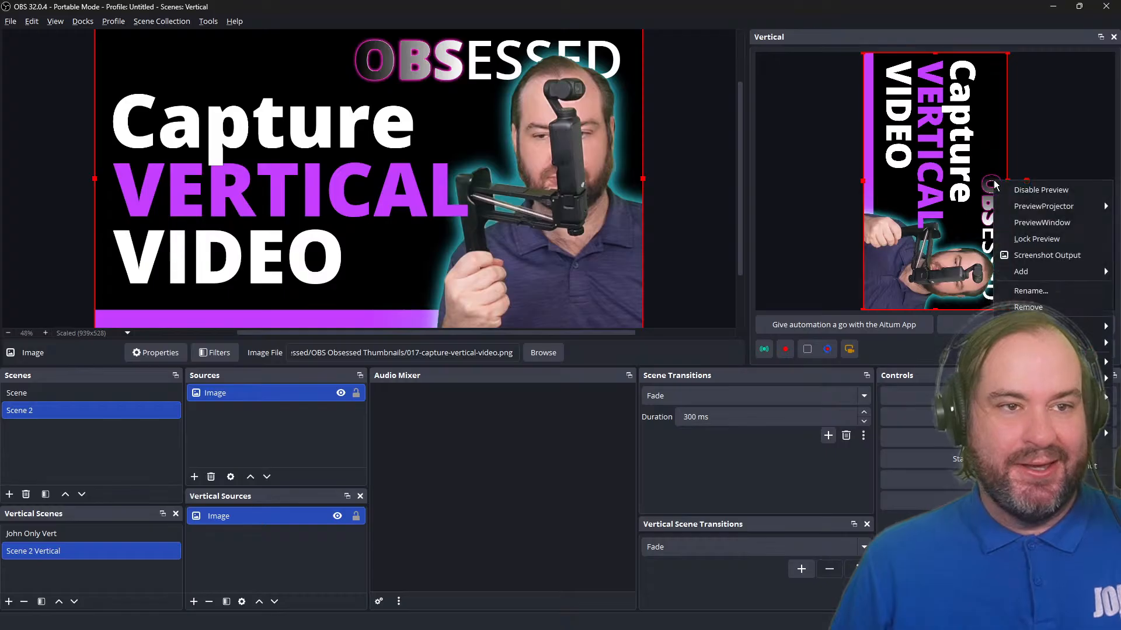
{"action": "left_click", "coordinate": [1077, 139]}
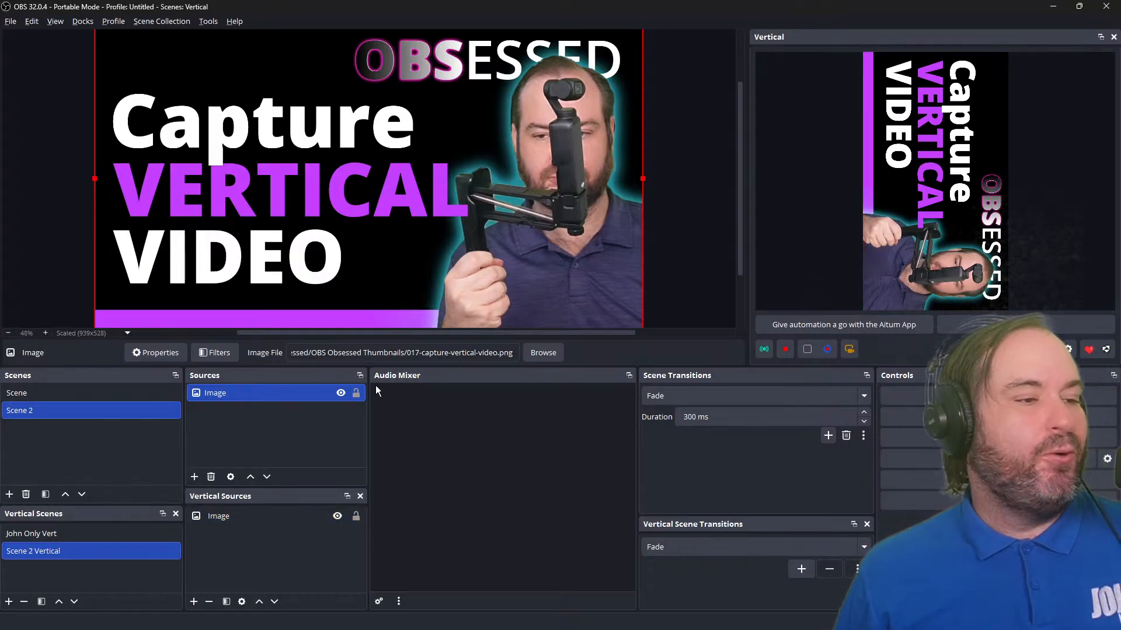
Step: Link Scene 2 Vertical to Scene 2 and the first vertical scene to the main canvas's Scene
{"action": "right_click", "coordinate": [129, 551]}
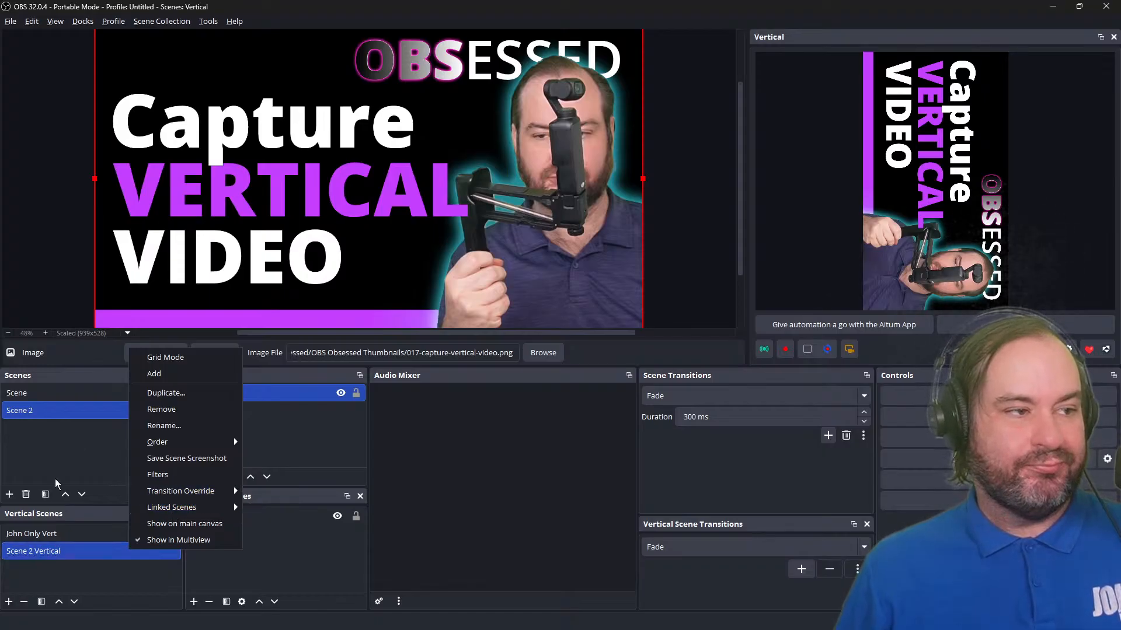
{"action": "left_click", "coordinate": [69, 533]}
{"action": "right_click", "coordinate": [69, 532]}
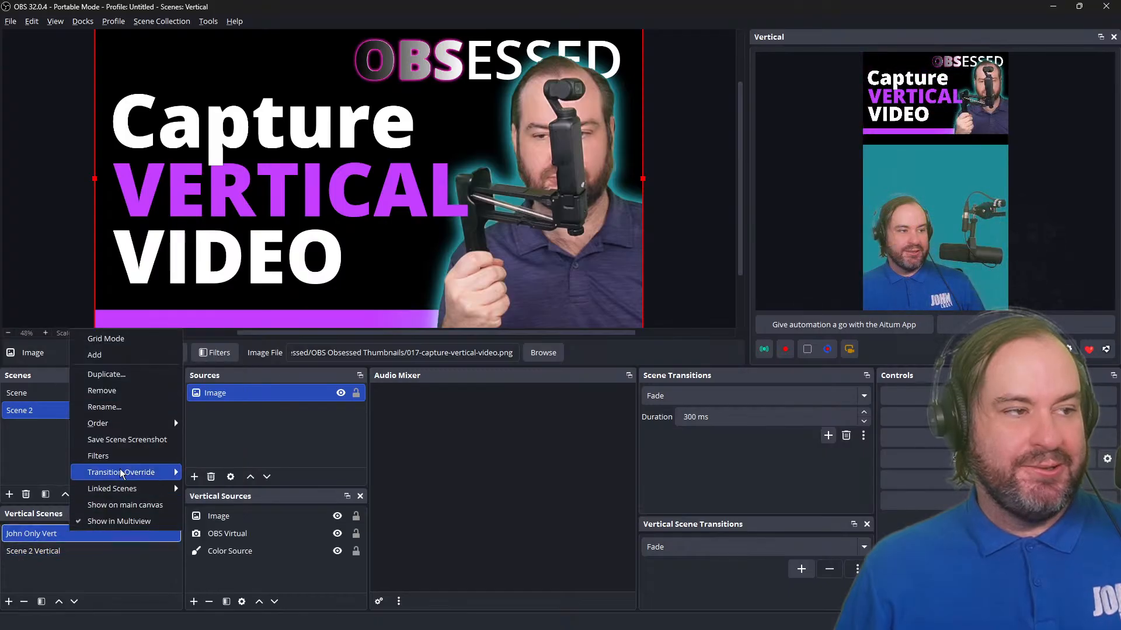
{"action": "mouse_move", "coordinate": [142, 489]}
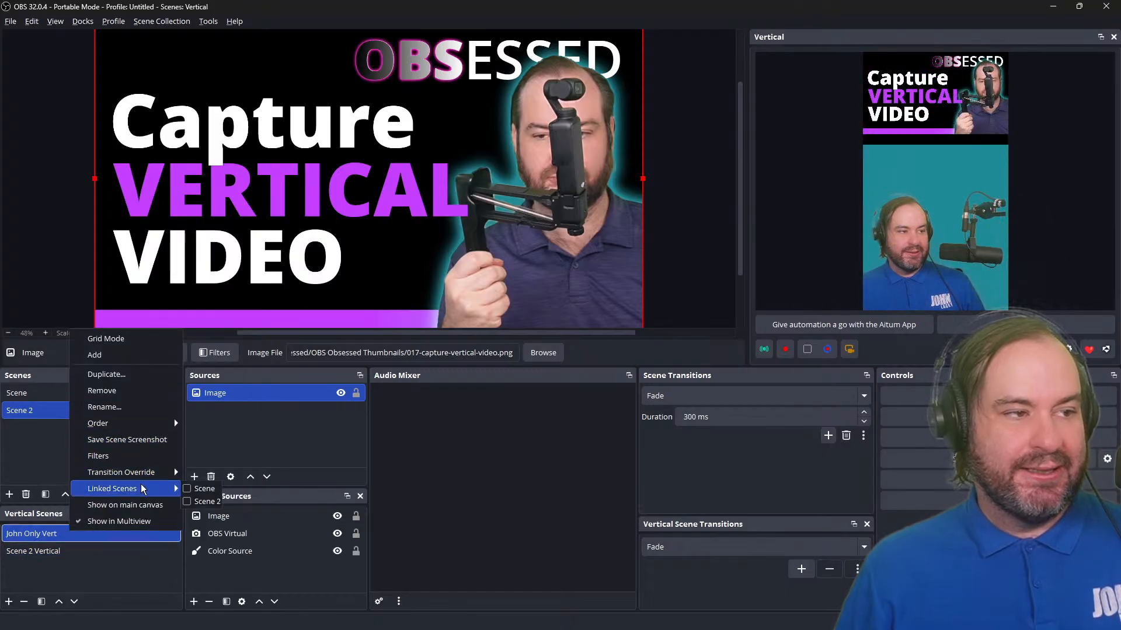
{"action": "left_click", "coordinate": [150, 565]}
Step: Switch the main canvas between Scene and Scene 2 to test the linked vertical scenes, ending on Scene 2
{"action": "left_click", "coordinate": [63, 389]}
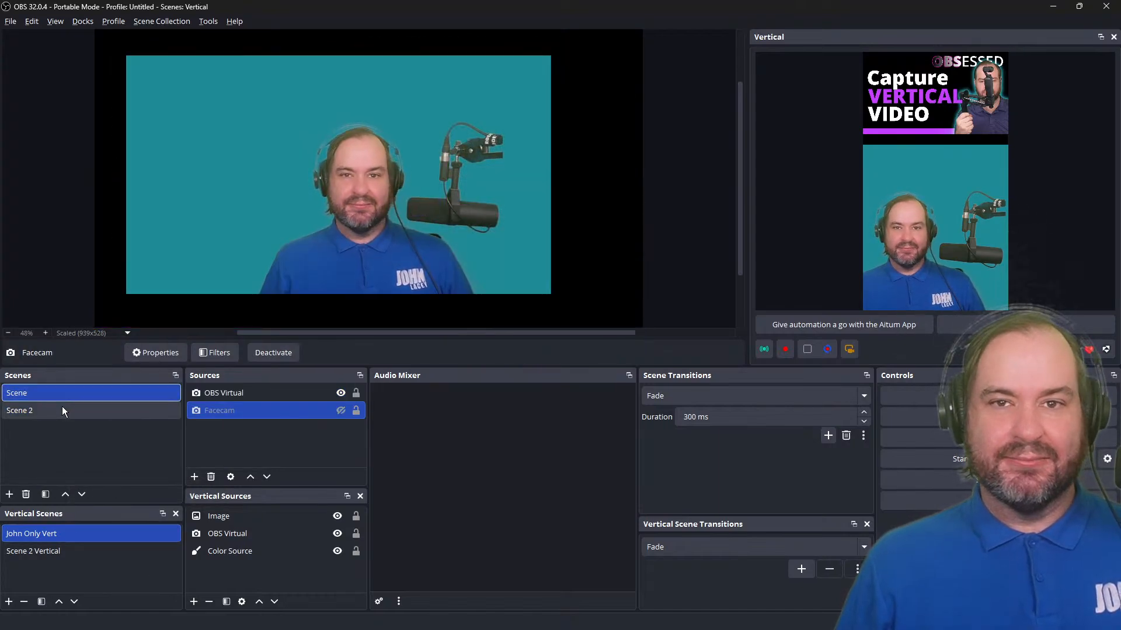
{"action": "left_click", "coordinate": [63, 410]}
{"action": "left_click", "coordinate": [61, 393]}
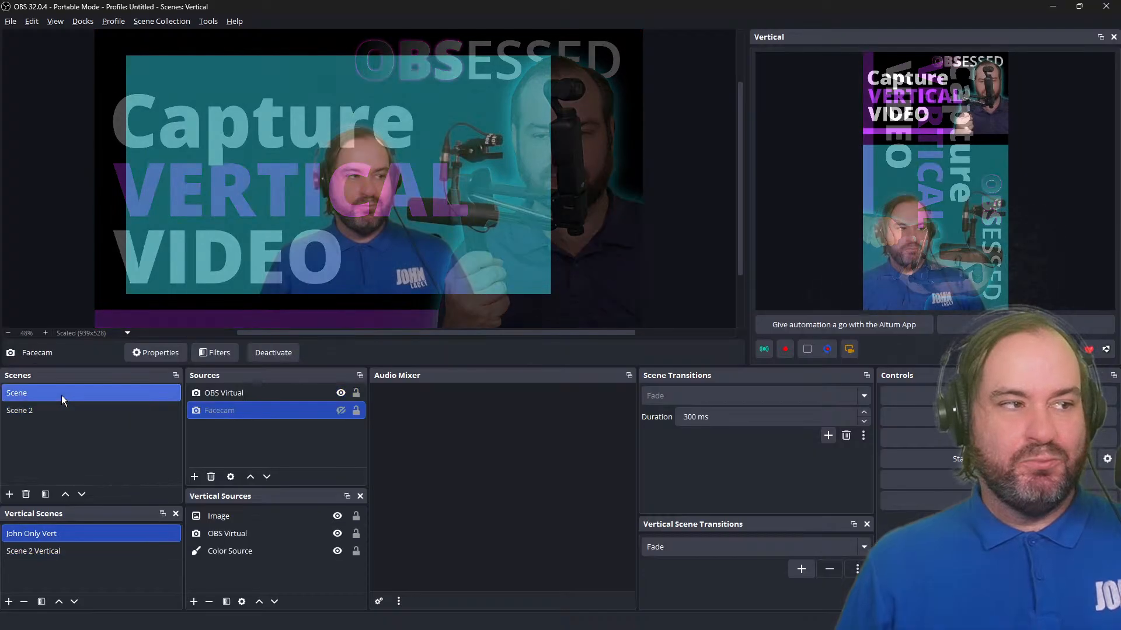
{"action": "left_click", "coordinate": [86, 412]}
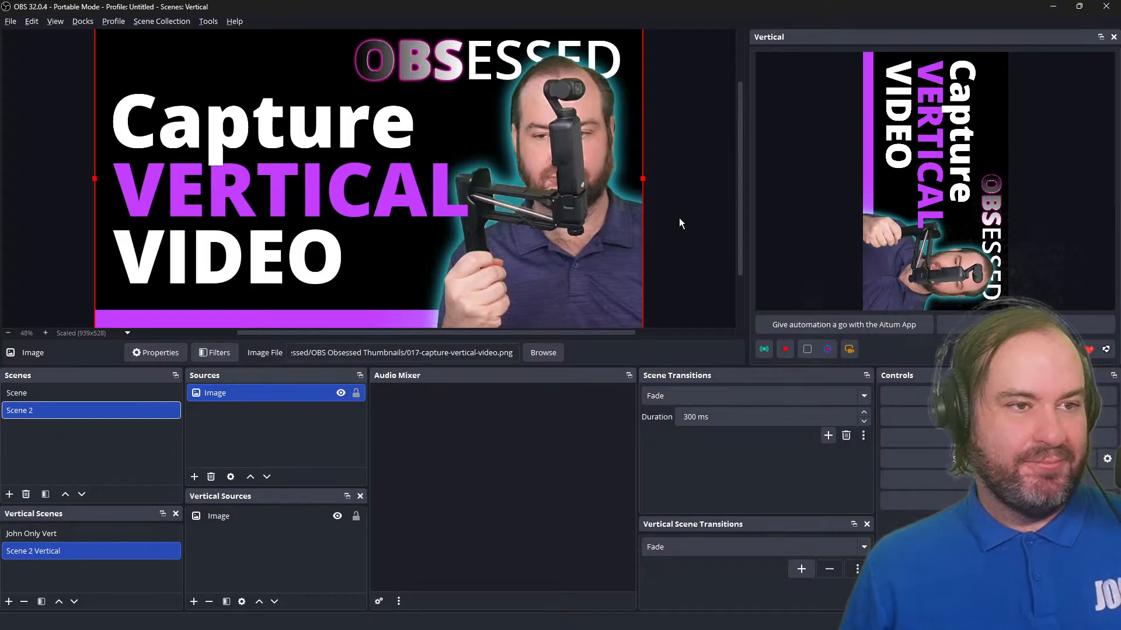
{"action": "left_click", "coordinate": [650, 212]}
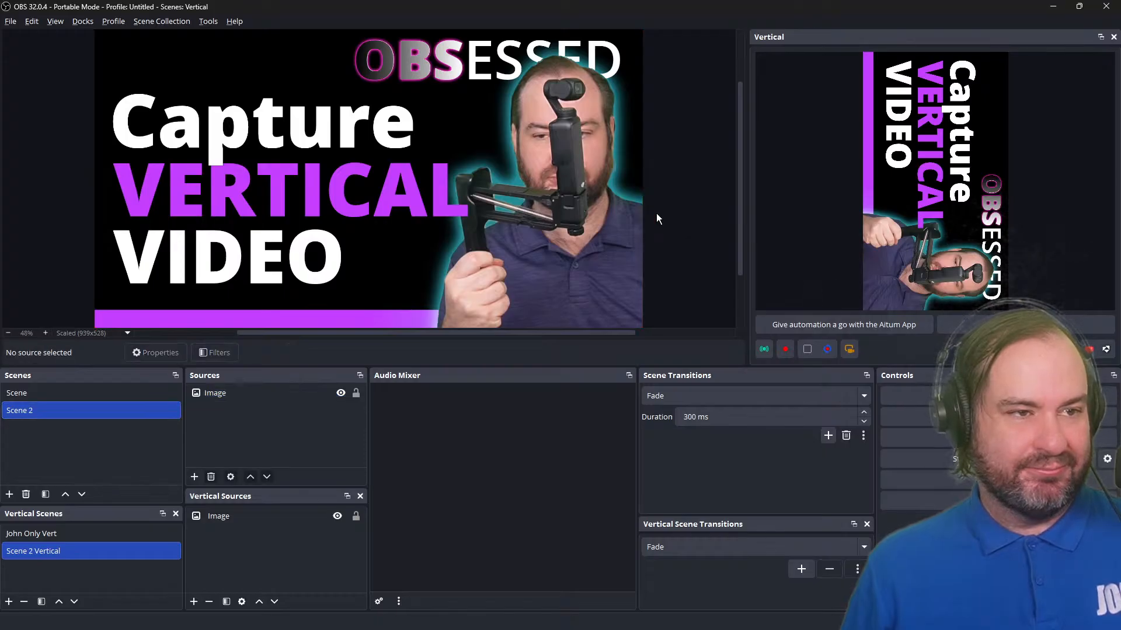
{"action": "scroll", "coordinate": [656, 212], "scroll_direction": "down", "scroll_amount": 2}
{"action": "scroll", "coordinate": [656, 213], "scroll_direction": "down", "scroll_amount": 1}
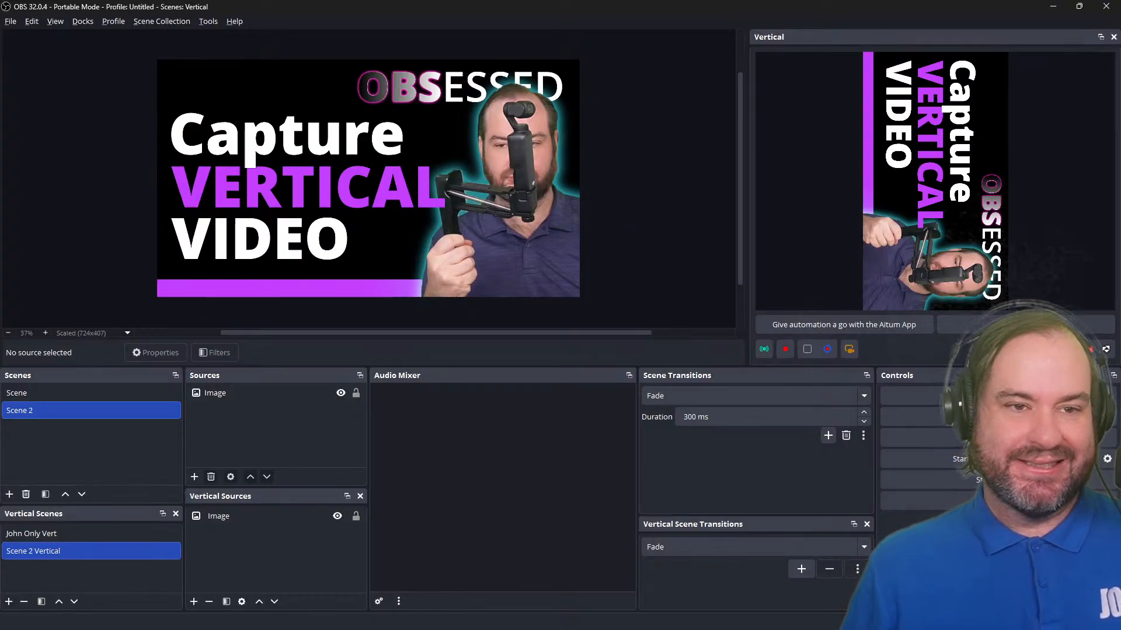
Step: In the vertical canvas's recording settings, enable starting and stopping recording together with the main OBS recording
{"action": "left_click", "coordinate": [1071, 349]}
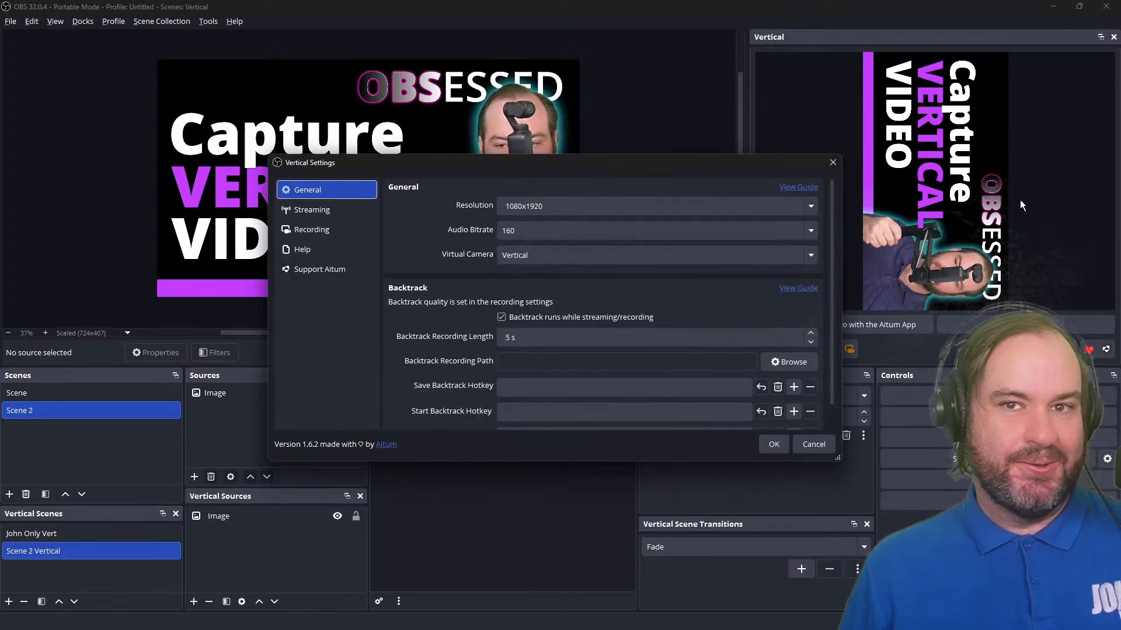
{"action": "left_click_drag", "start_coordinate": [608, 167], "coordinate": [609, 152]}
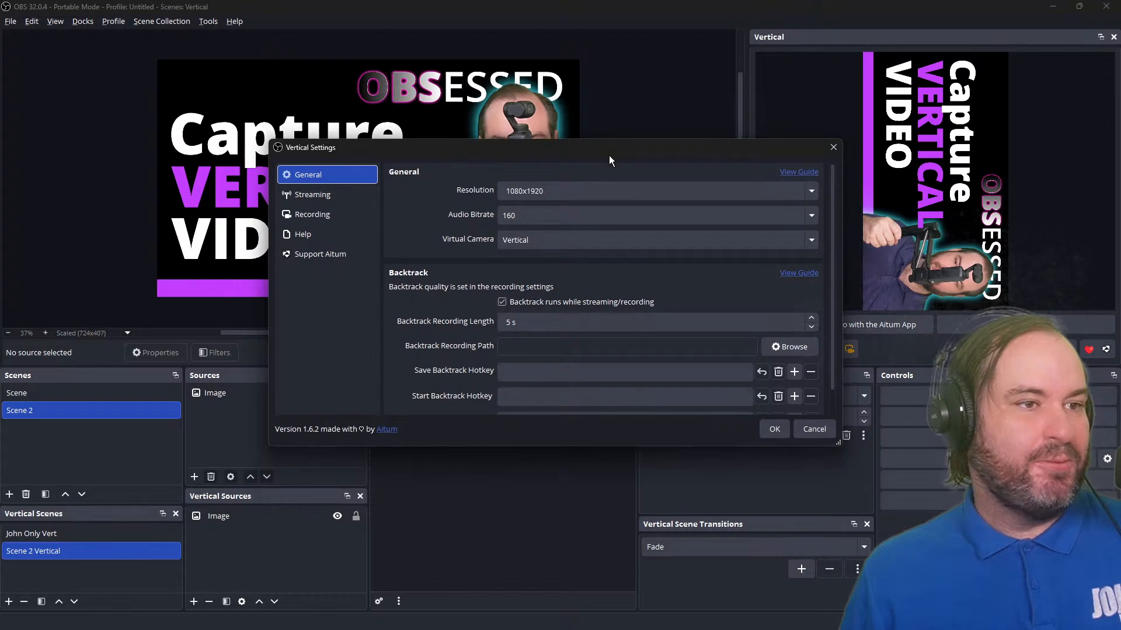
{"action": "scroll", "coordinate": [470, 363], "scroll_direction": "down", "scroll_amount": 1}
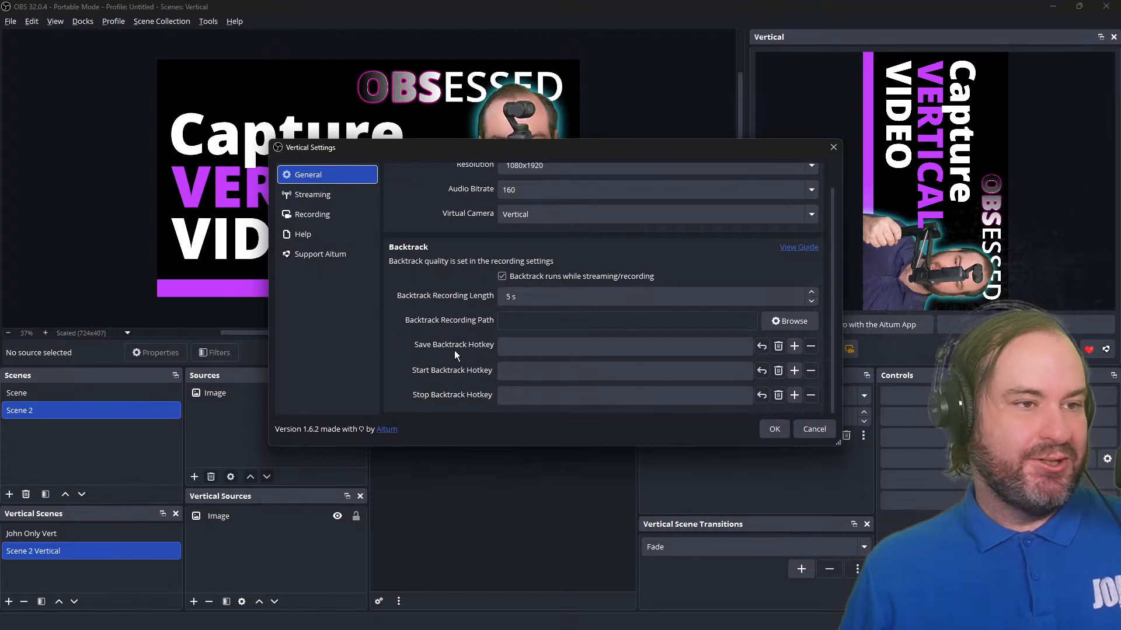
{"action": "scroll", "coordinate": [454, 350], "scroll_direction": "up", "scroll_amount": 1}
{"action": "scroll", "coordinate": [454, 350], "scroll_direction": "down", "scroll_amount": 1}
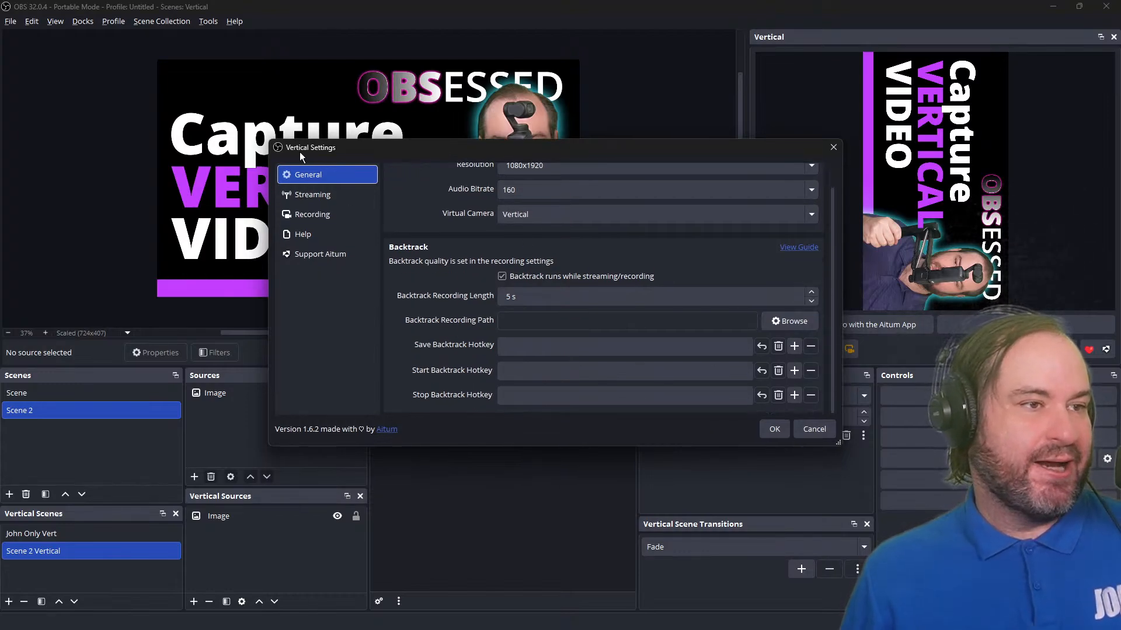
{"action": "left_click", "coordinate": [323, 194]}
{"action": "left_click", "coordinate": [331, 213]}
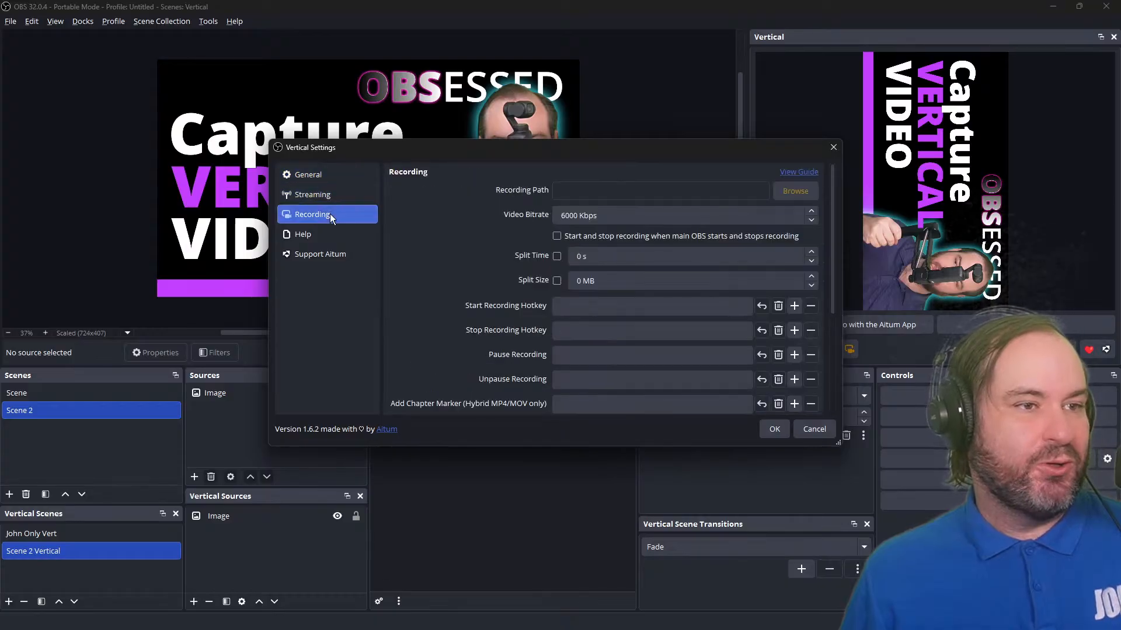
{"action": "left_click", "coordinate": [733, 239]}
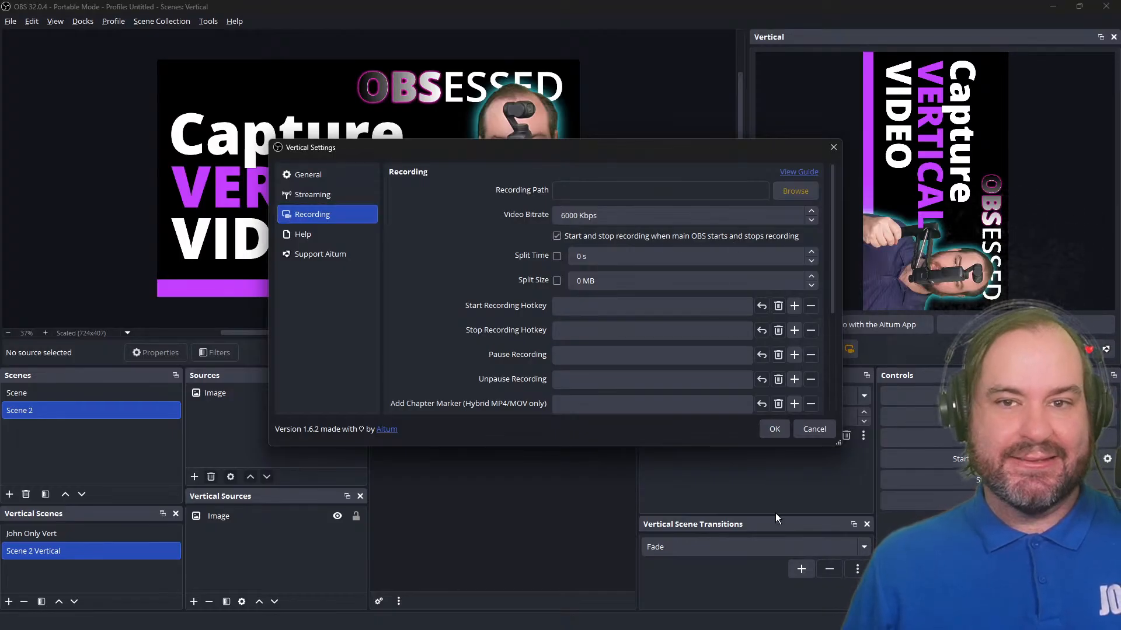
{"action": "left_click", "coordinate": [779, 431]}
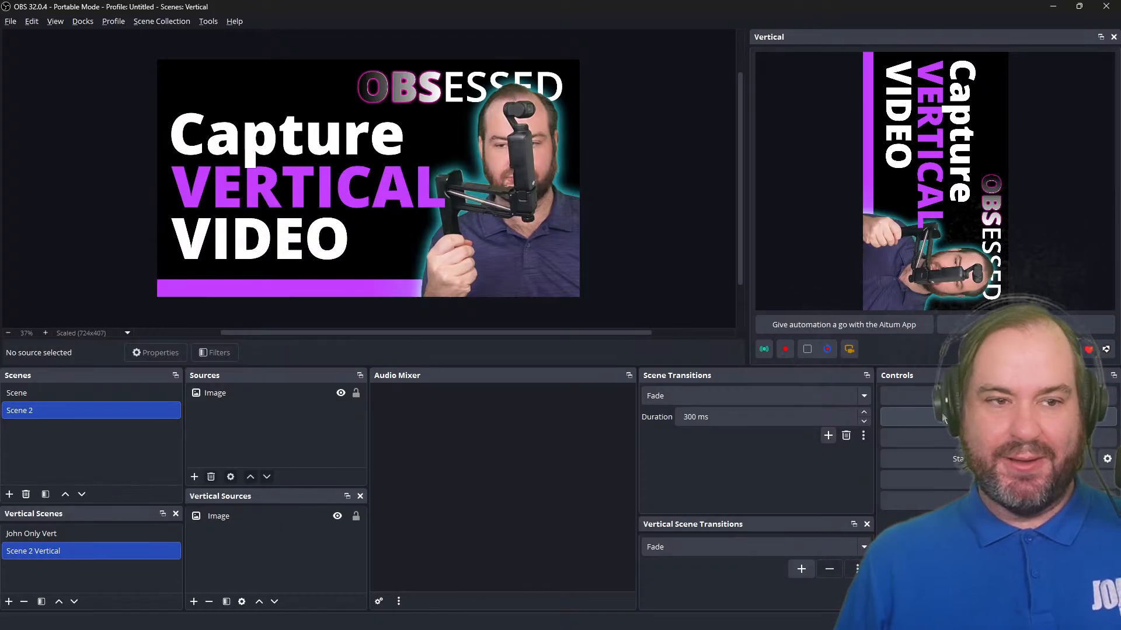
Step: Dock the Controls panel along the main preview's left side and start a test recording, switching to Scene and back to Scene 2
{"action": "left_click_drag", "start_coordinate": [899, 375], "coordinate": [18, 122]}
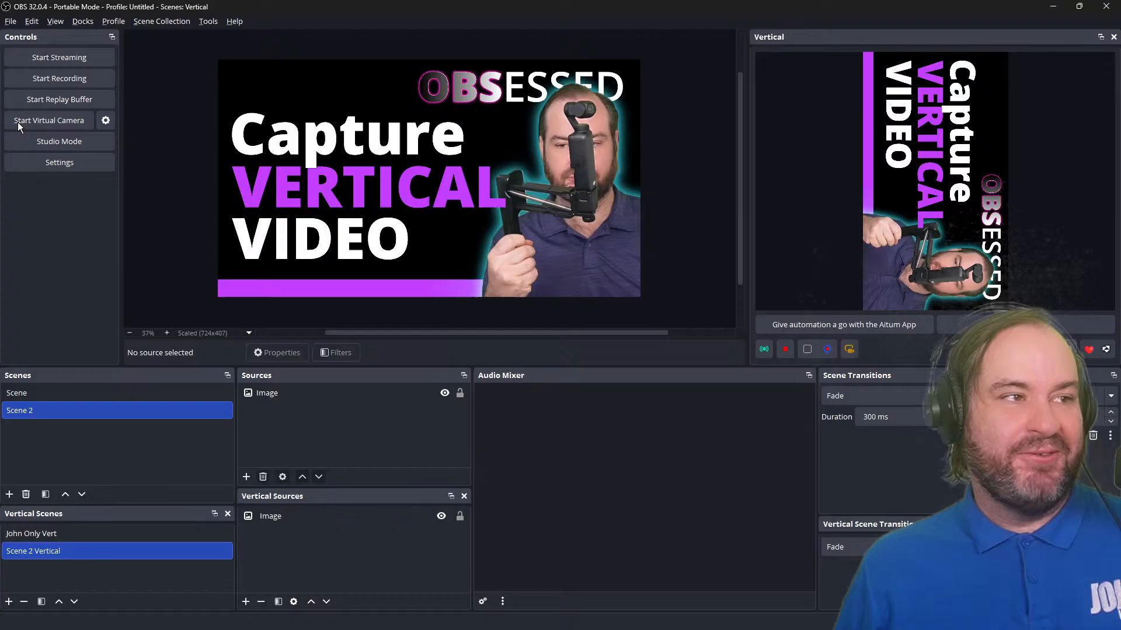
{"action": "left_click", "coordinate": [56, 85]}
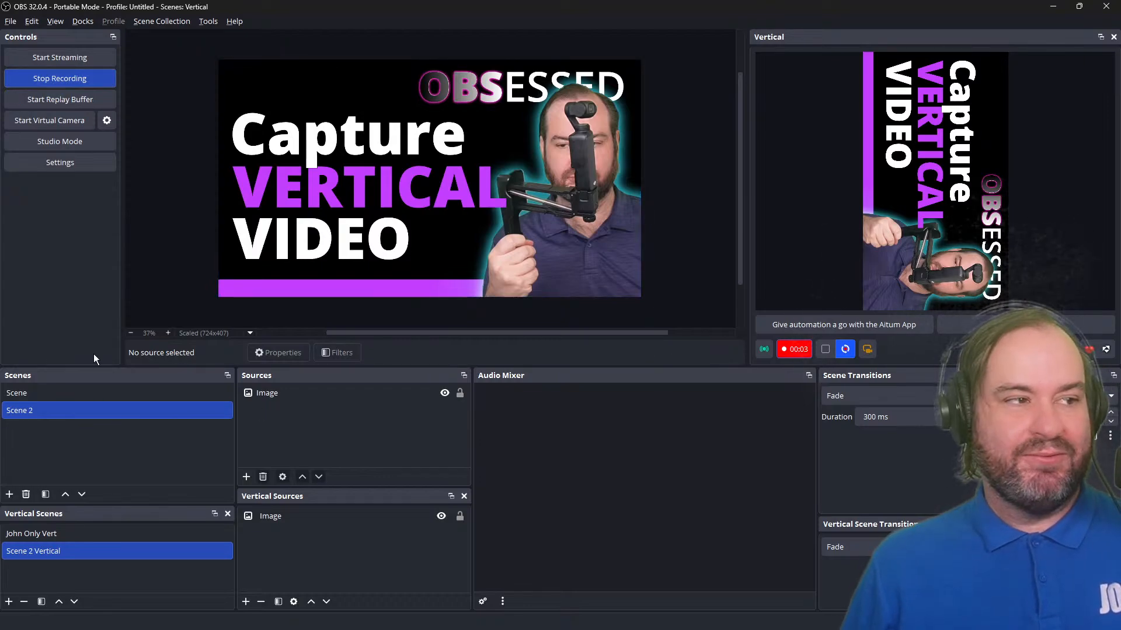
{"action": "left_click", "coordinate": [101, 390]}
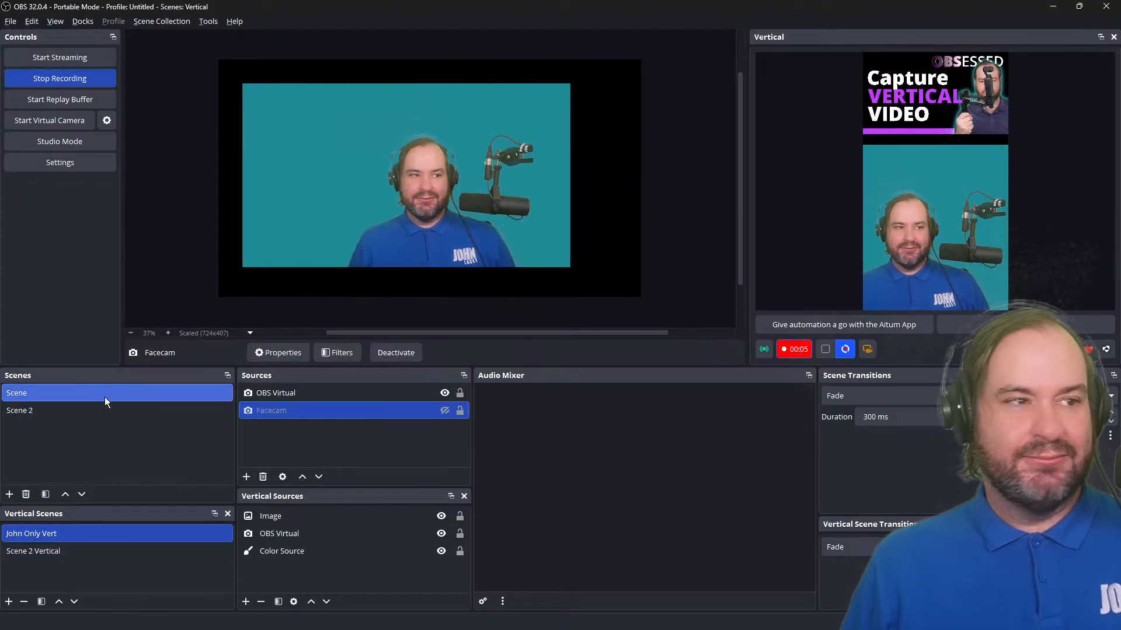
{"action": "left_click", "coordinate": [109, 407]}
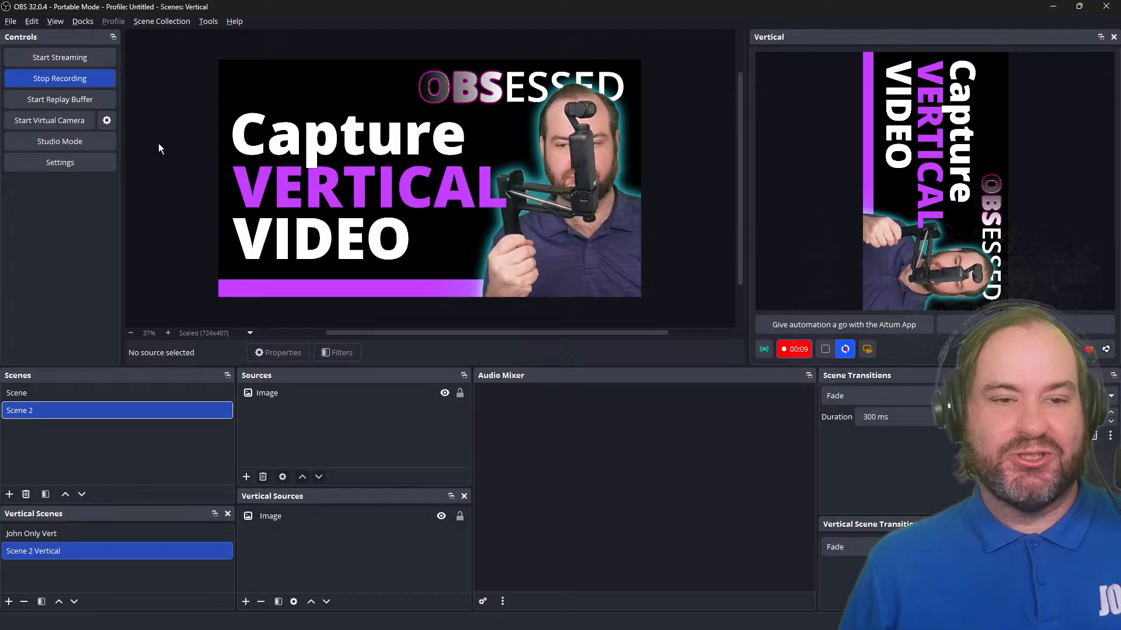
Step: Stop the test recording and nudge the OBS Virtual camera rightward in the first vertical scene to centre the presenter
{"action": "left_click", "coordinate": [72, 79]}
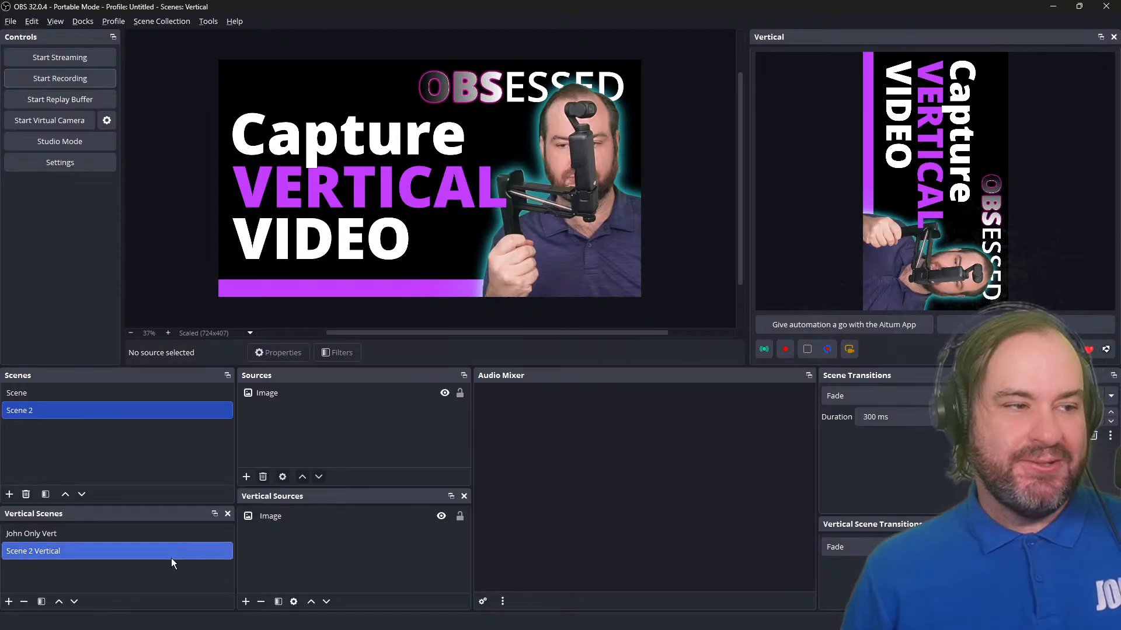
{"action": "left_click", "coordinate": [125, 530]}
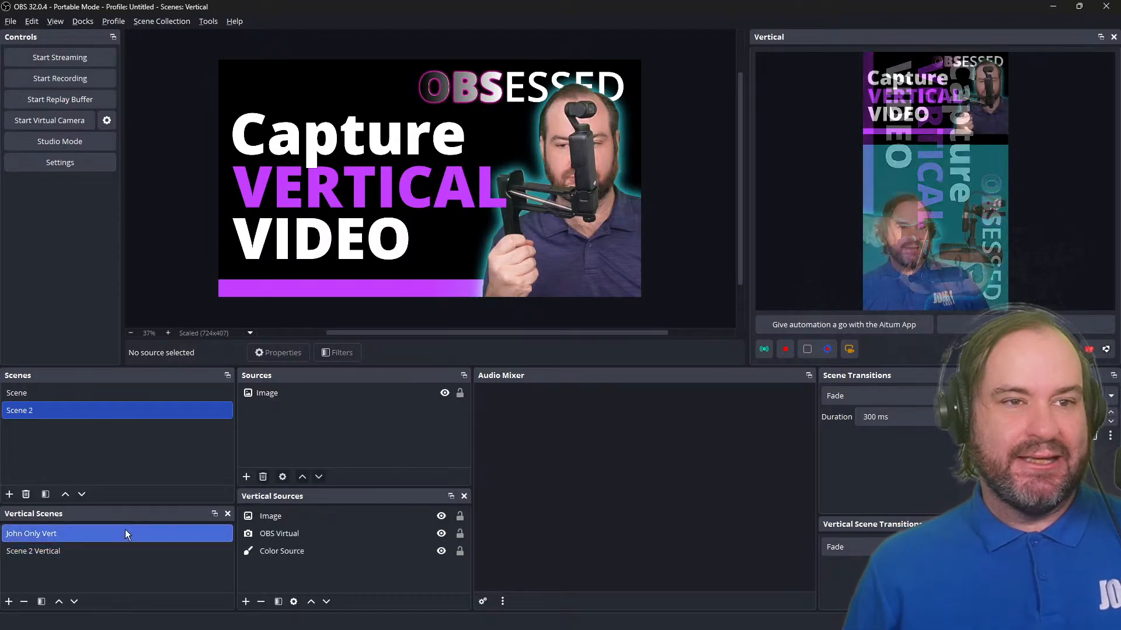
{"action": "left_click", "coordinate": [952, 223]}
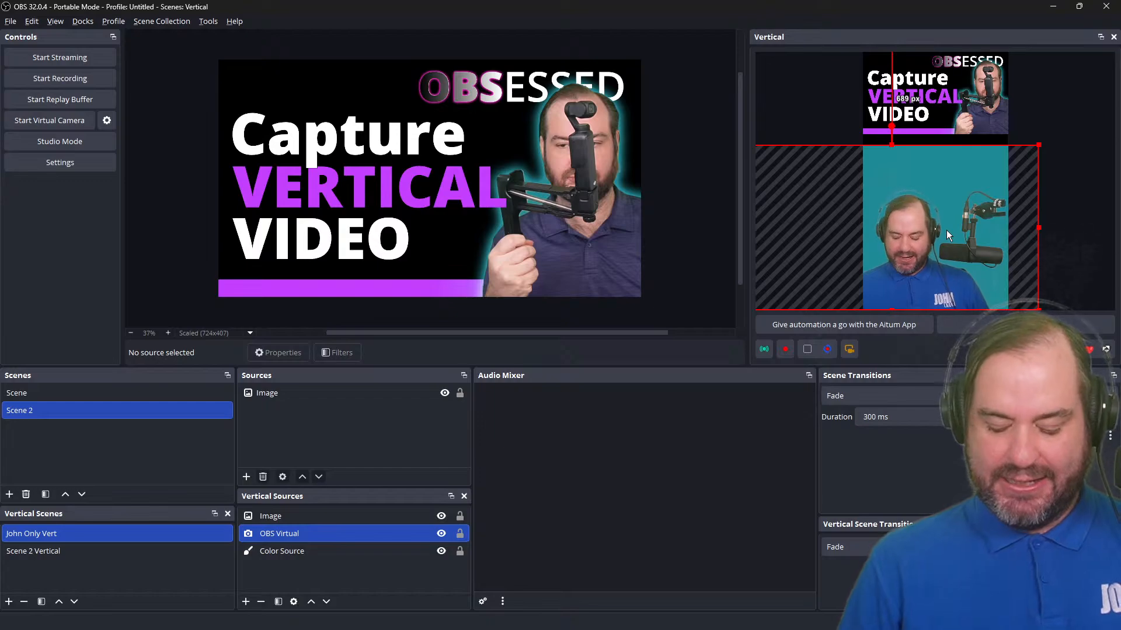
{"action": "key", "text": "Right"}
{"action": "key", "text": "Right"}
{"action": "key", "text": "Right"}
{"action": "key", "text": "Right"}
{"action": "key", "text": "Right"}
{"action": "key", "text": "Right"}
{"action": "key", "text": "Right"}
{"action": "key", "text": "Right"}
{"action": "key", "text": "Right"}
{"action": "key", "text": "Right"}
{"action": "key", "text": "Right"}
{"action": "key", "text": "Right"}
{"action": "key", "text": "Right"}
{"action": "key", "text": "Right"}
{"action": "key", "text": "Right"}
{"action": "key", "text": "Right"}
{"action": "key", "text": "Right"}
{"action": "key", "text": "Right"}
{"action": "key", "text": "Right"}
{"action": "key", "text": "Right"}
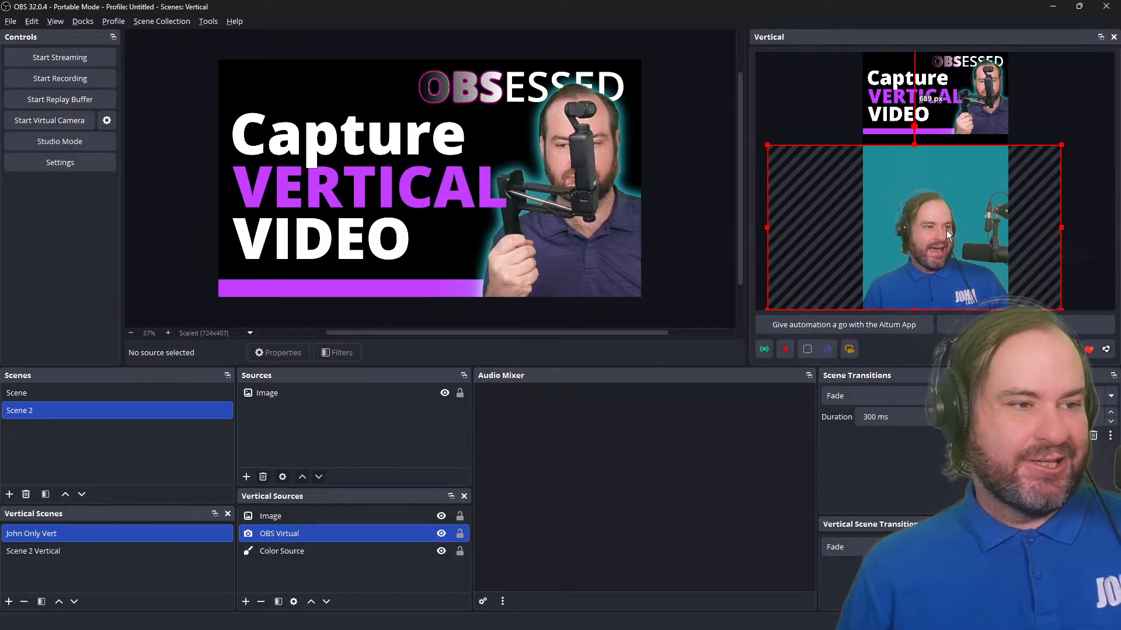
Step: Add a new Media Source named Video to Scene 2 on the main canvas
{"action": "left_click", "coordinate": [204, 463]}
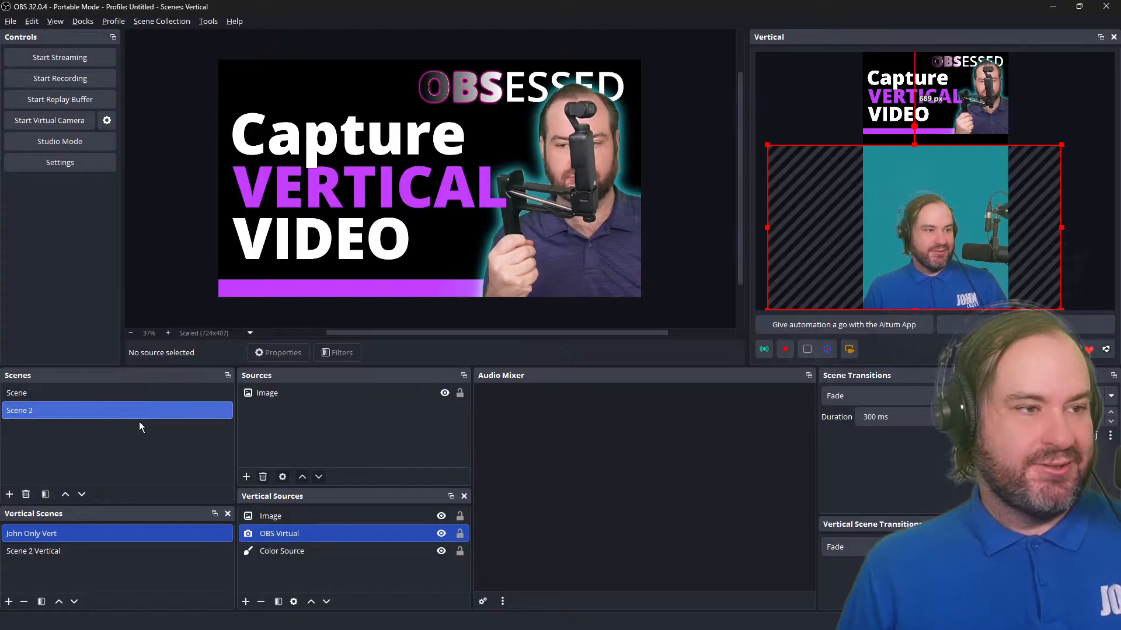
{"action": "left_click", "coordinate": [248, 477]}
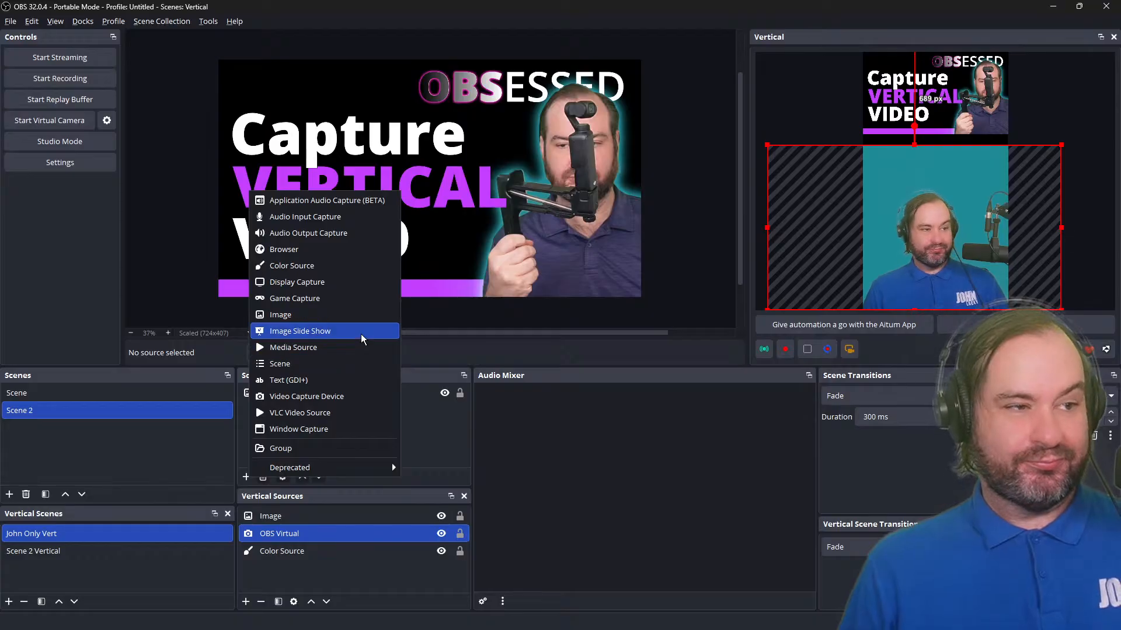
{"action": "left_click", "coordinate": [366, 349]}
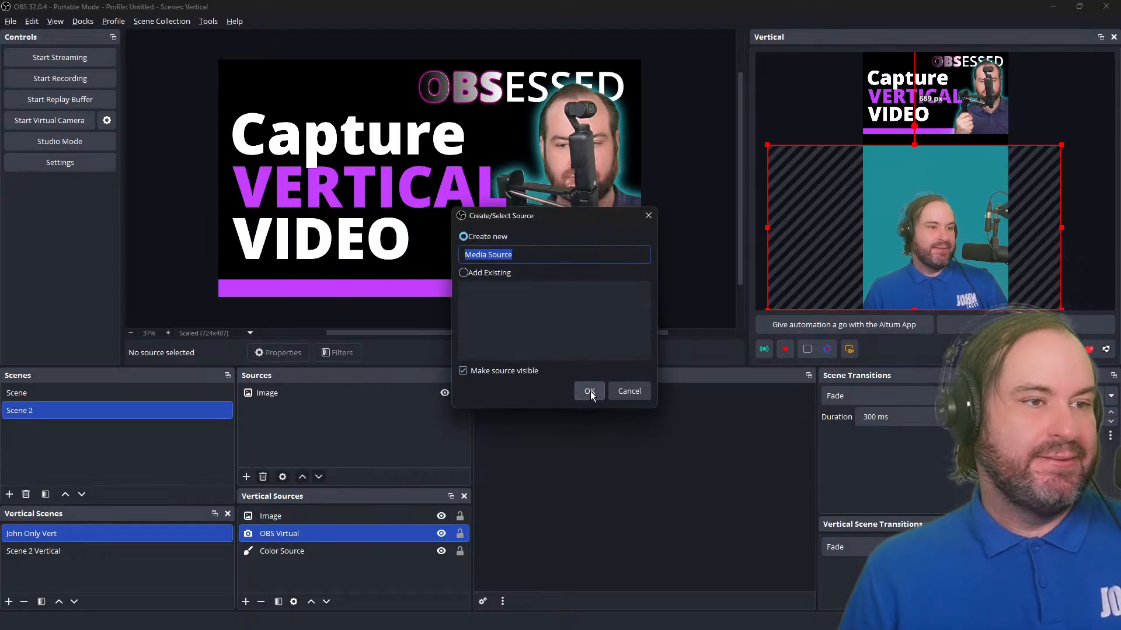
{"action": "type", "text": "Video"}
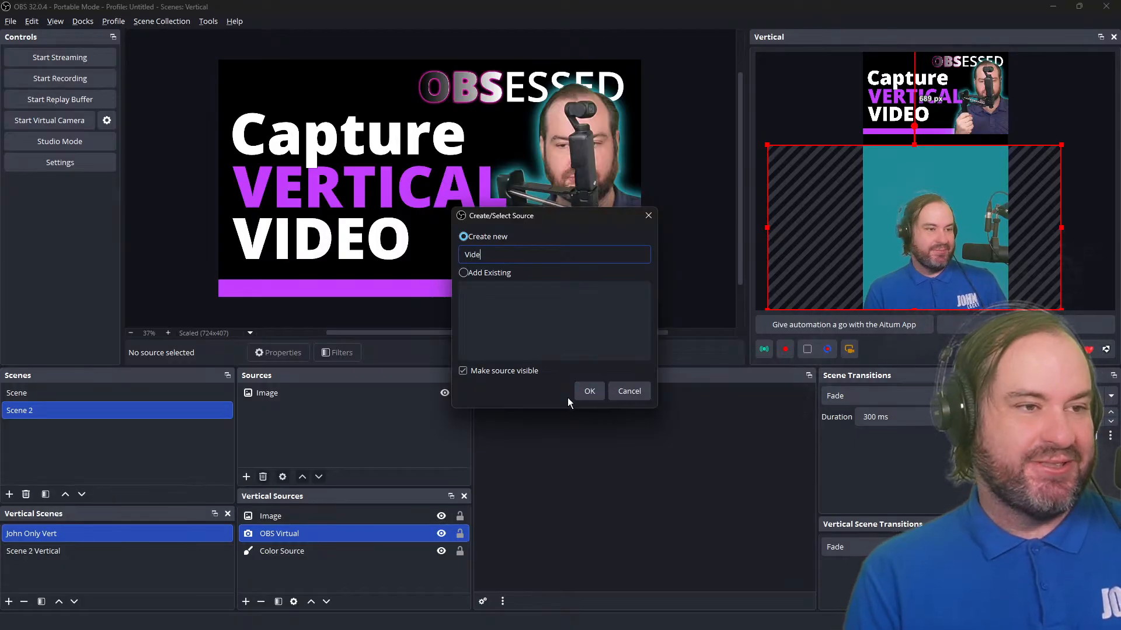
{"action": "left_click", "coordinate": [586, 392]}
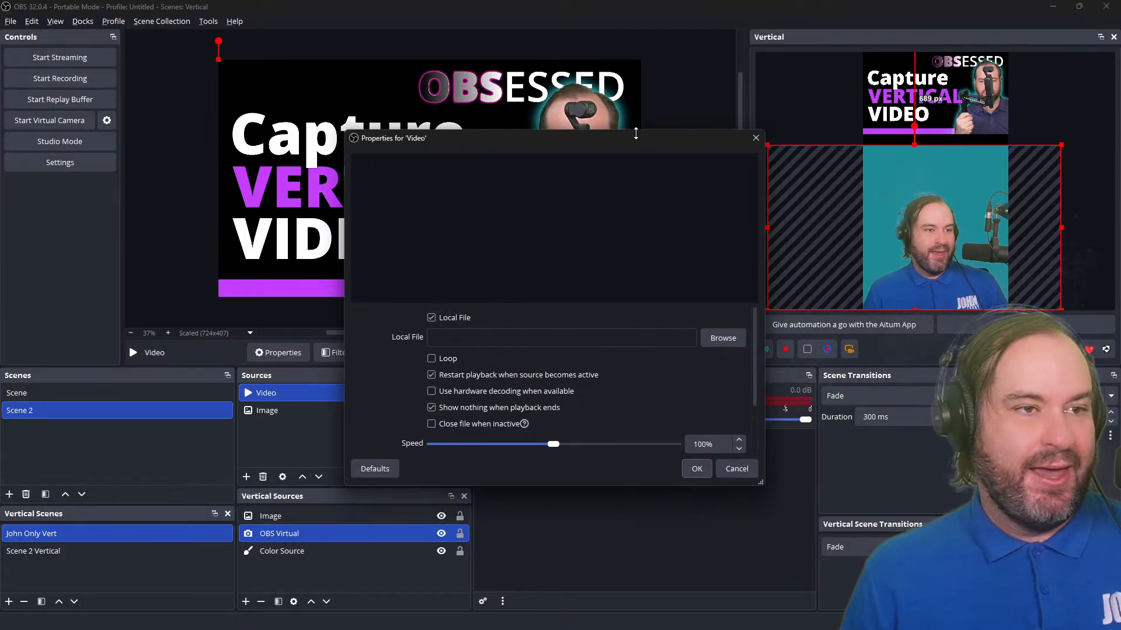
Step: Load 015_go-live-sequence.mp4 as the Video source's local file, with hardware decoding enabled, and accept its properties
{"action": "left_click_drag", "start_coordinate": [639, 145], "coordinate": [992, 629]}
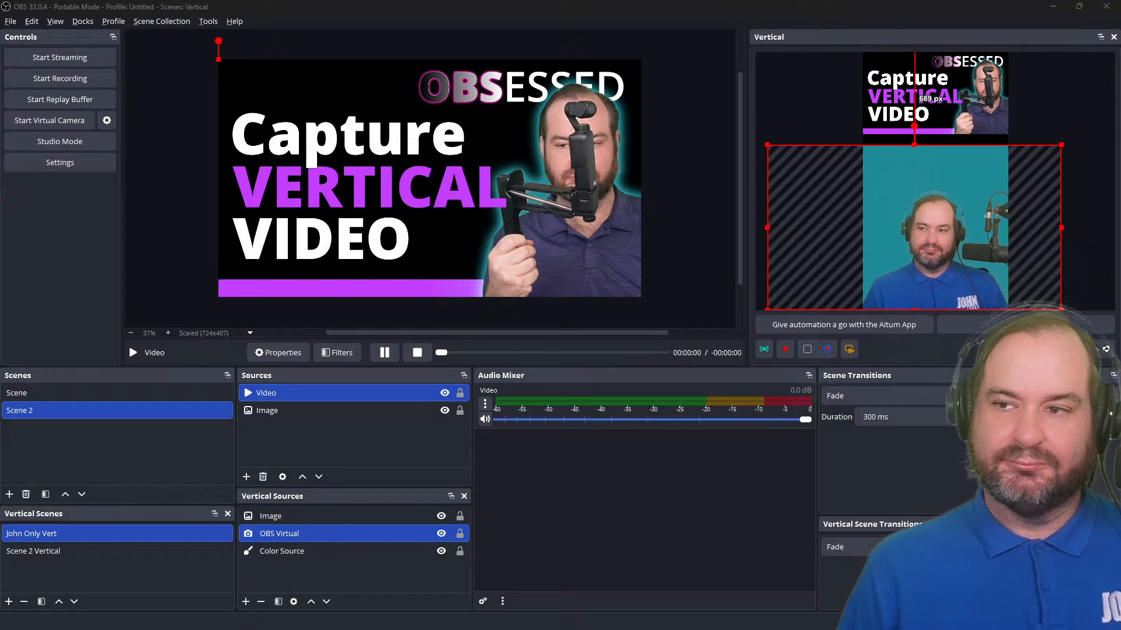
{"action": "left_click_drag", "start_coordinate": [641, 627], "coordinate": [558, 130]}
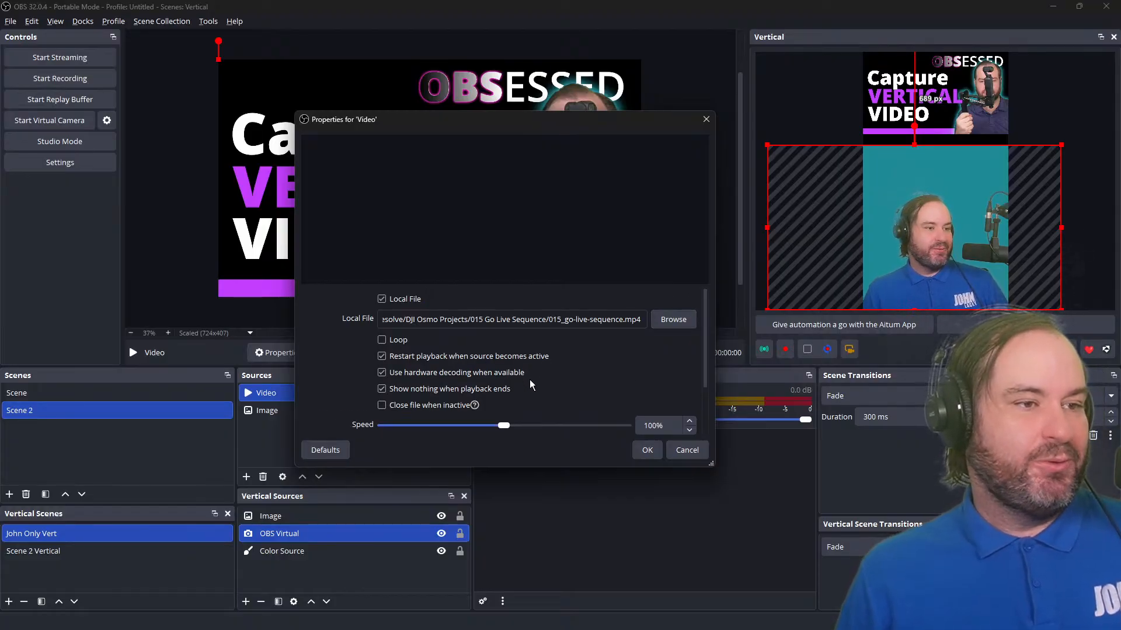
{"action": "scroll", "coordinate": [531, 384], "scroll_direction": "down", "scroll_amount": 2}
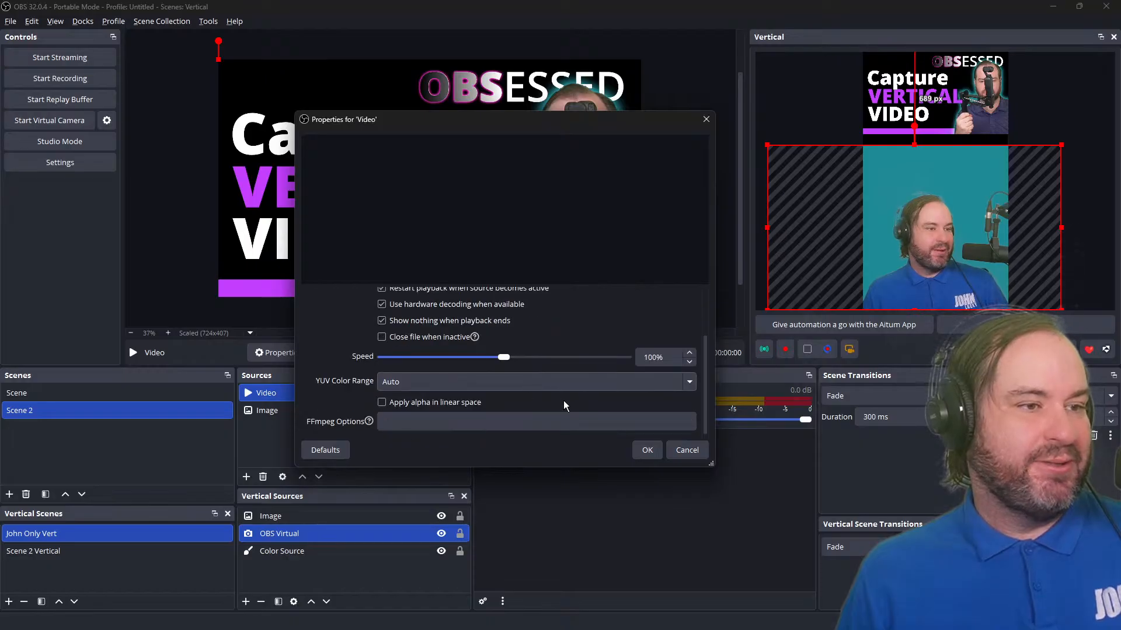
{"action": "left_click", "coordinate": [648, 451]}
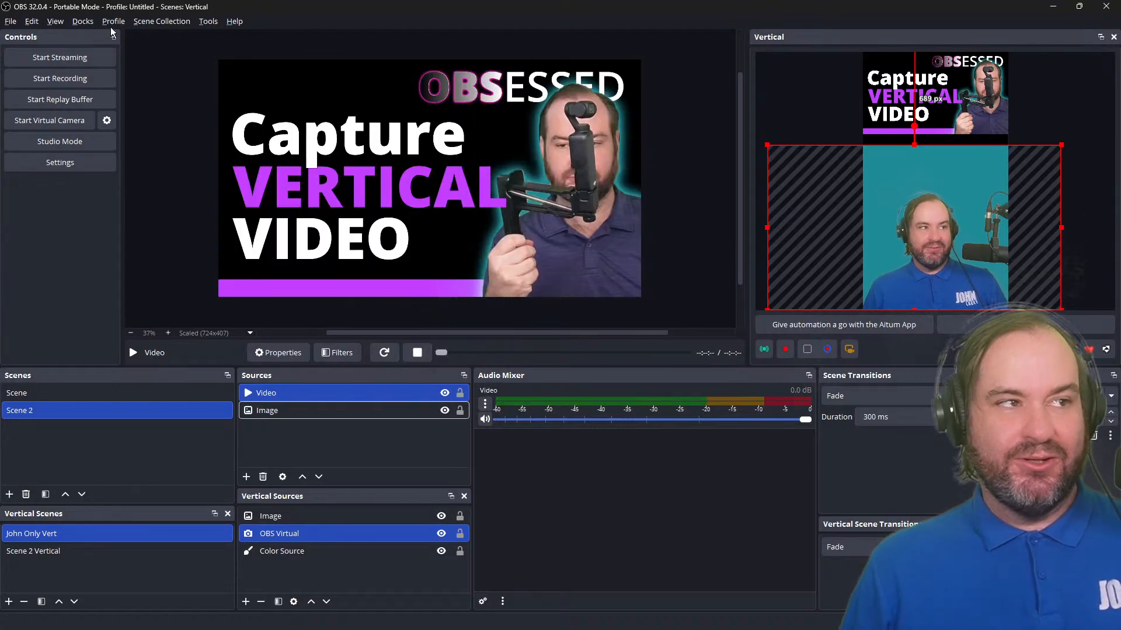
Step: Open the Video source's advanced audio properties and replay the clip by switching to Scene and back to Scene 2
{"action": "left_click", "coordinate": [82, 22]}
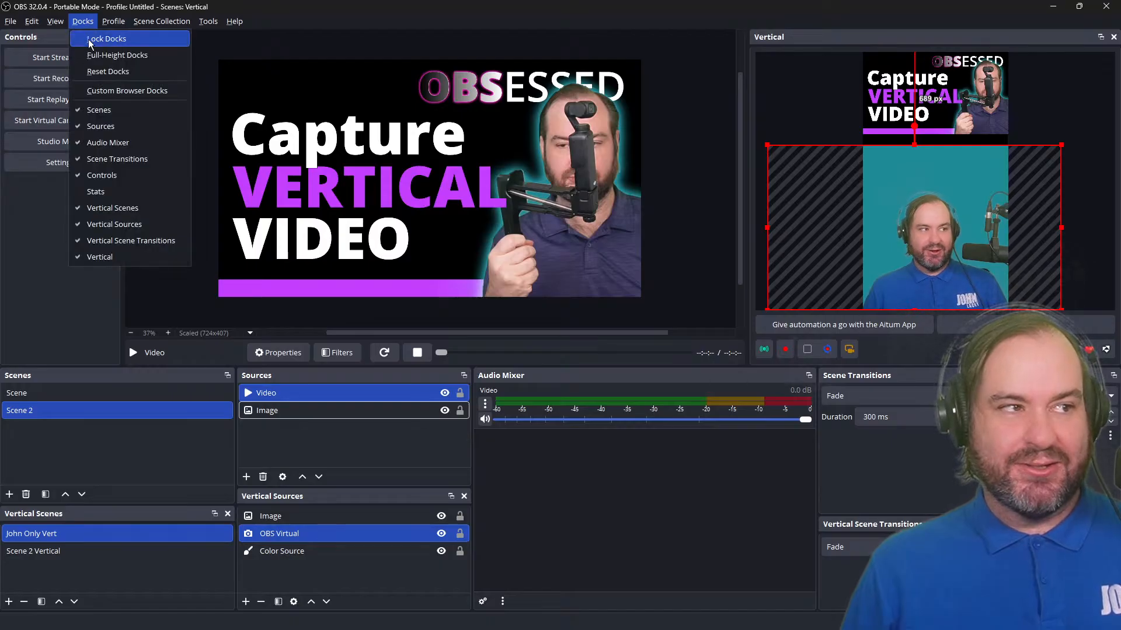
{"action": "left_click", "coordinate": [694, 3]}
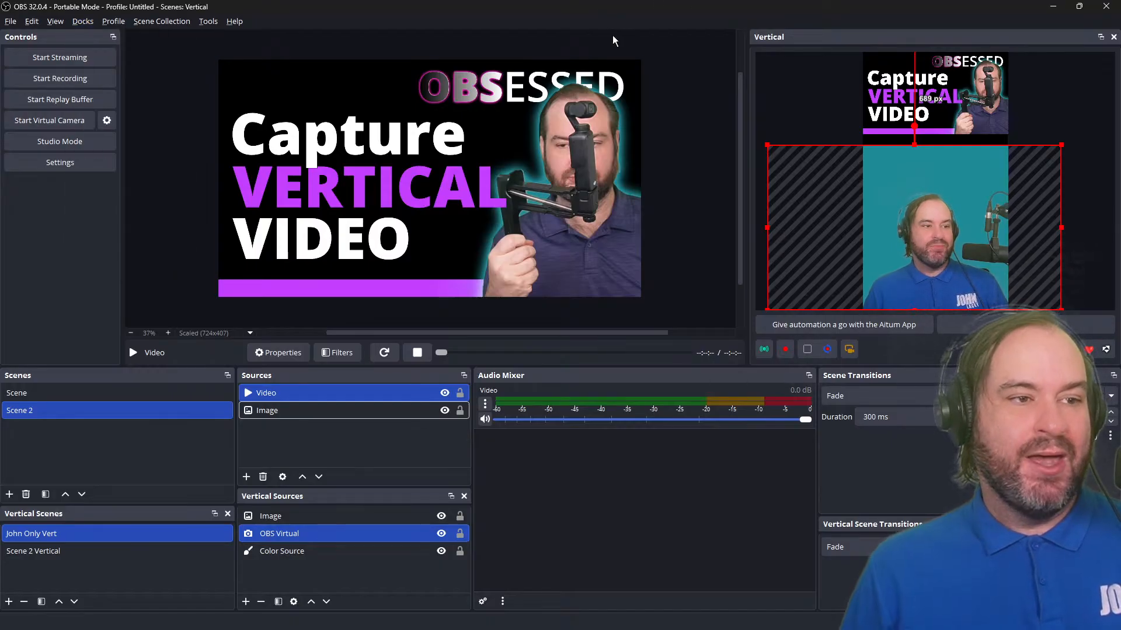
{"action": "left_click", "coordinate": [484, 403]}
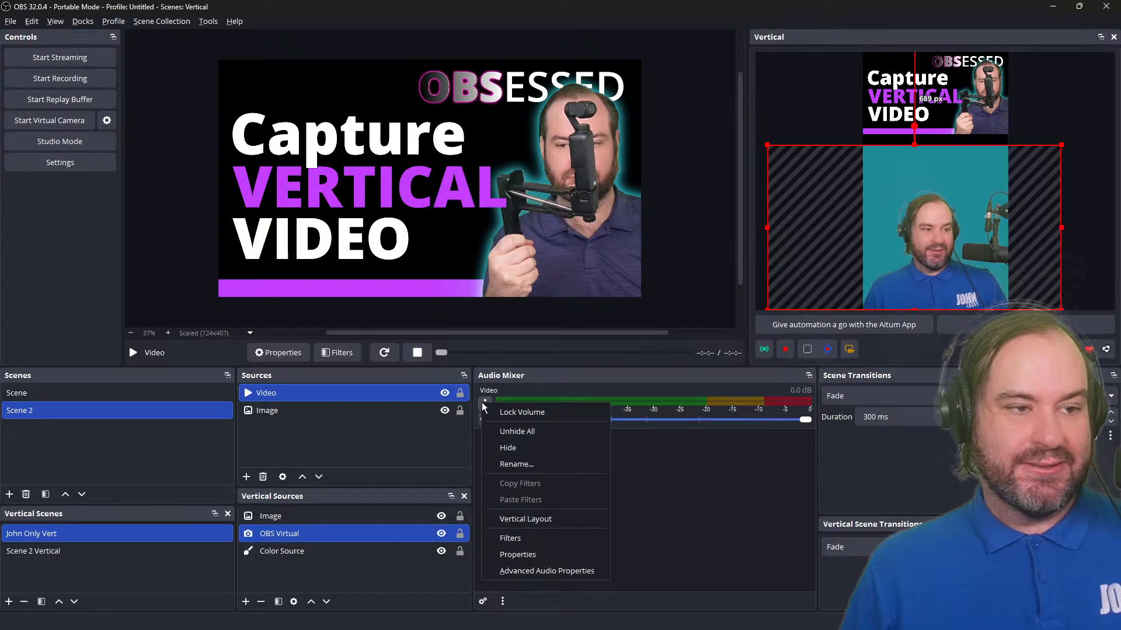
{"action": "left_click", "coordinate": [556, 572]}
{"action": "left_click_drag", "start_coordinate": [469, 217], "coordinate": [635, 238]}
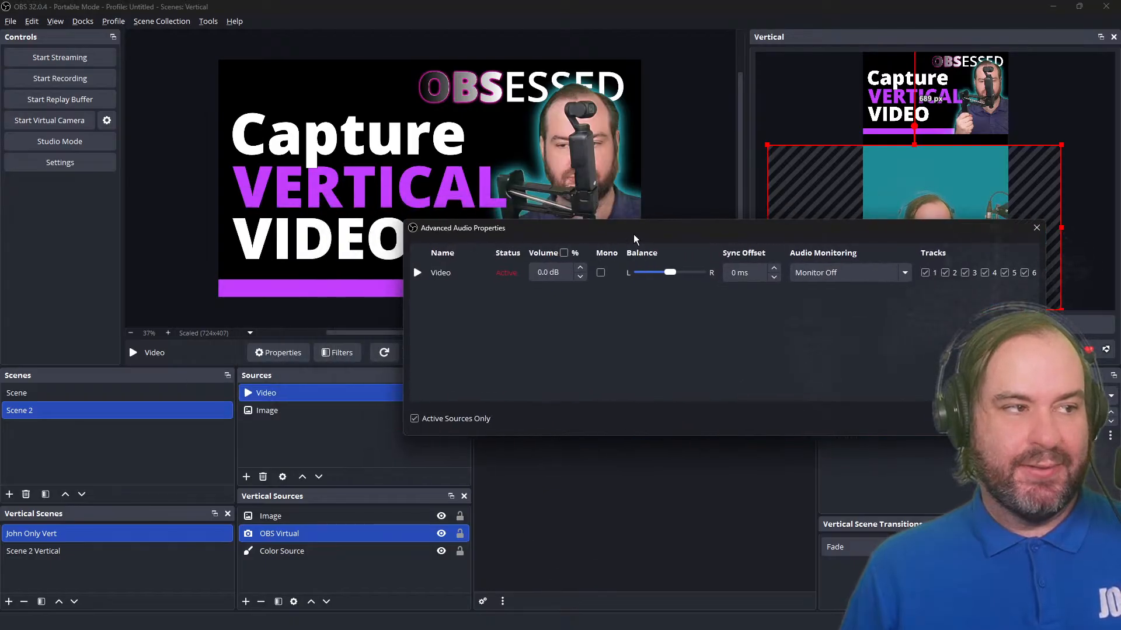
{"action": "left_click", "coordinate": [103, 395]}
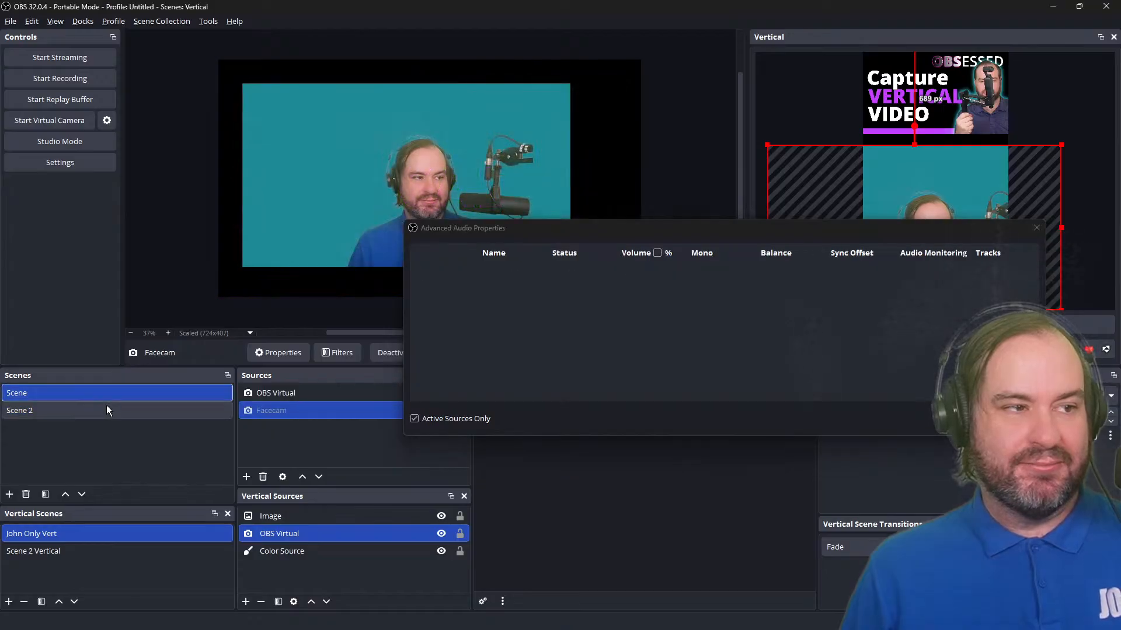
{"action": "left_click", "coordinate": [107, 409]}
{"action": "left_click_drag", "start_coordinate": [635, 240], "coordinate": [374, 95]}
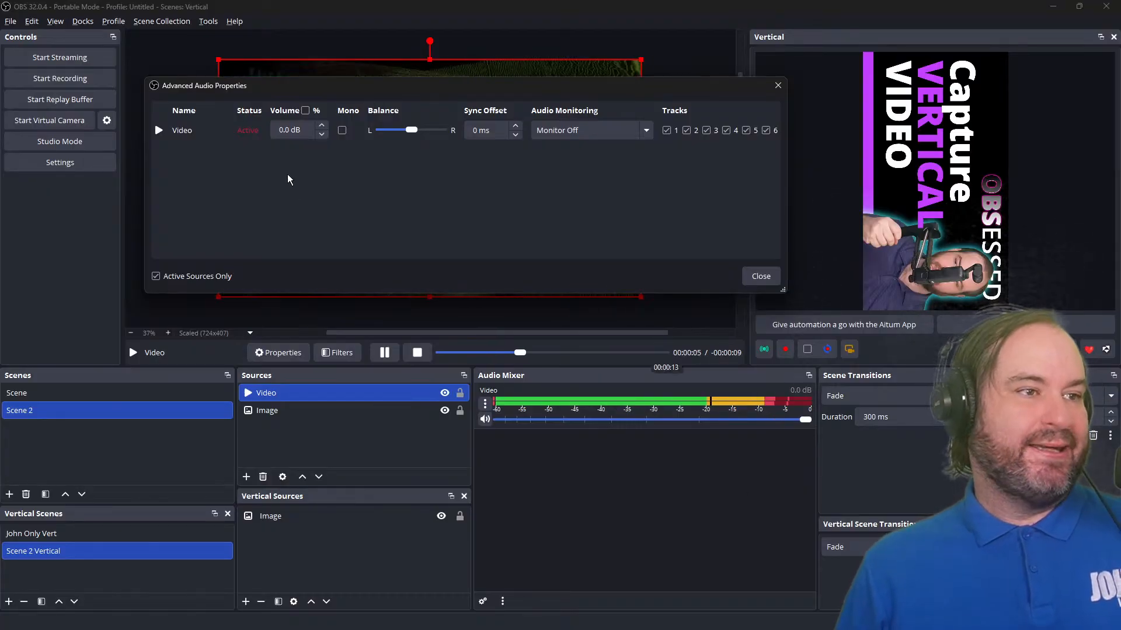
Step: Set the Video source's volume to -6.0 dB in the advanced audio properties
{"action": "left_click", "coordinate": [281, 129]}
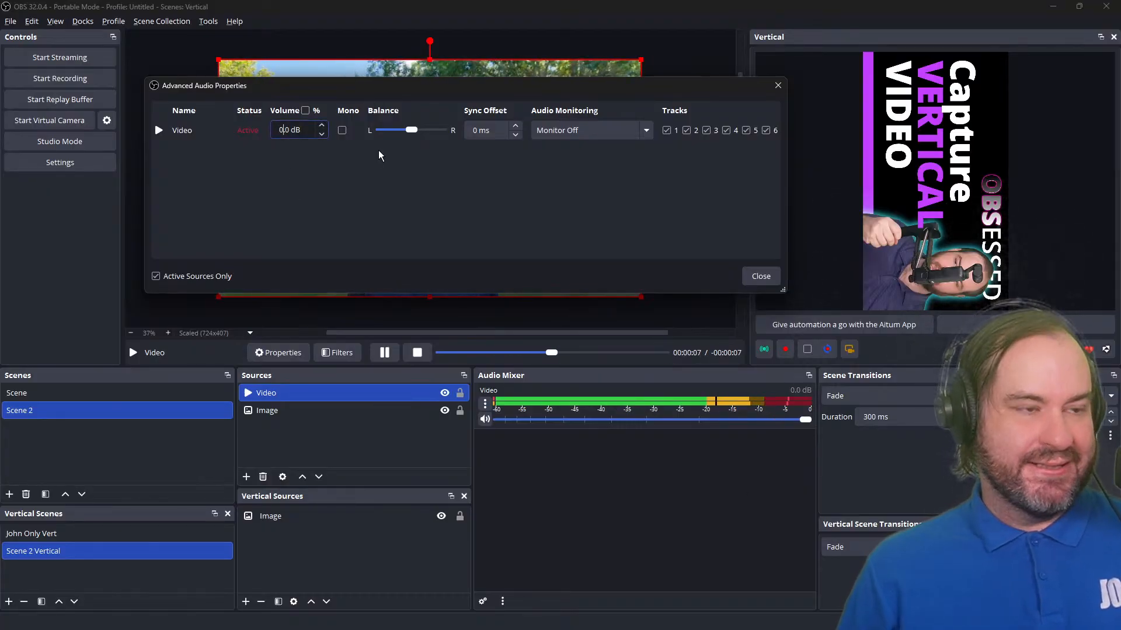
{"action": "key", "text": "BackSpace"}
{"action": "type", "text": "-6"}
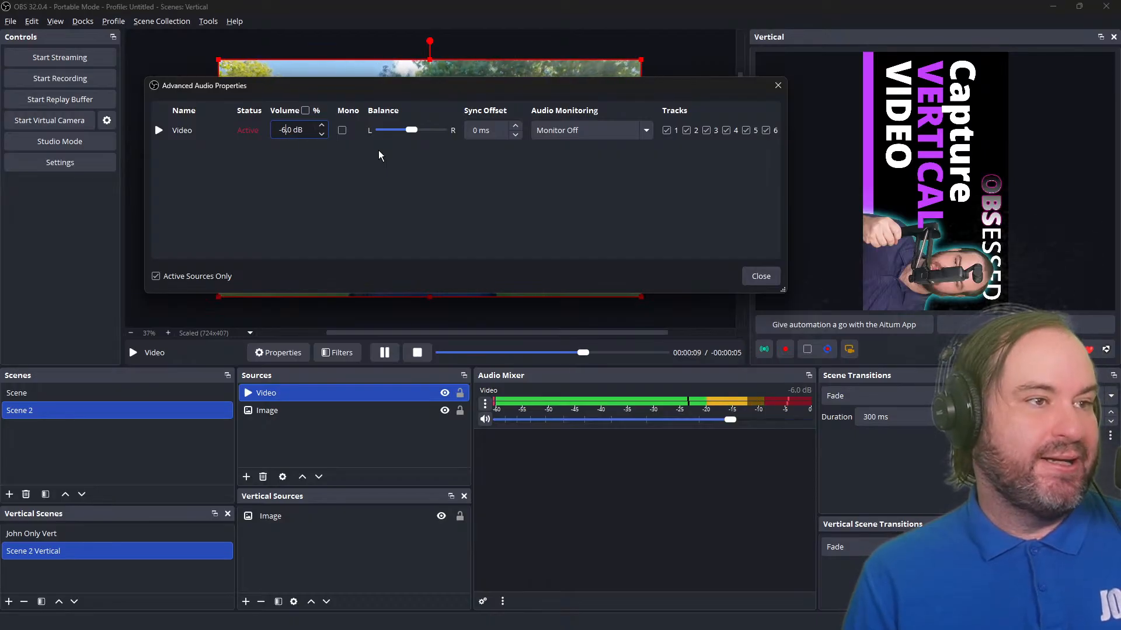
{"action": "key", "text": "Tab"}
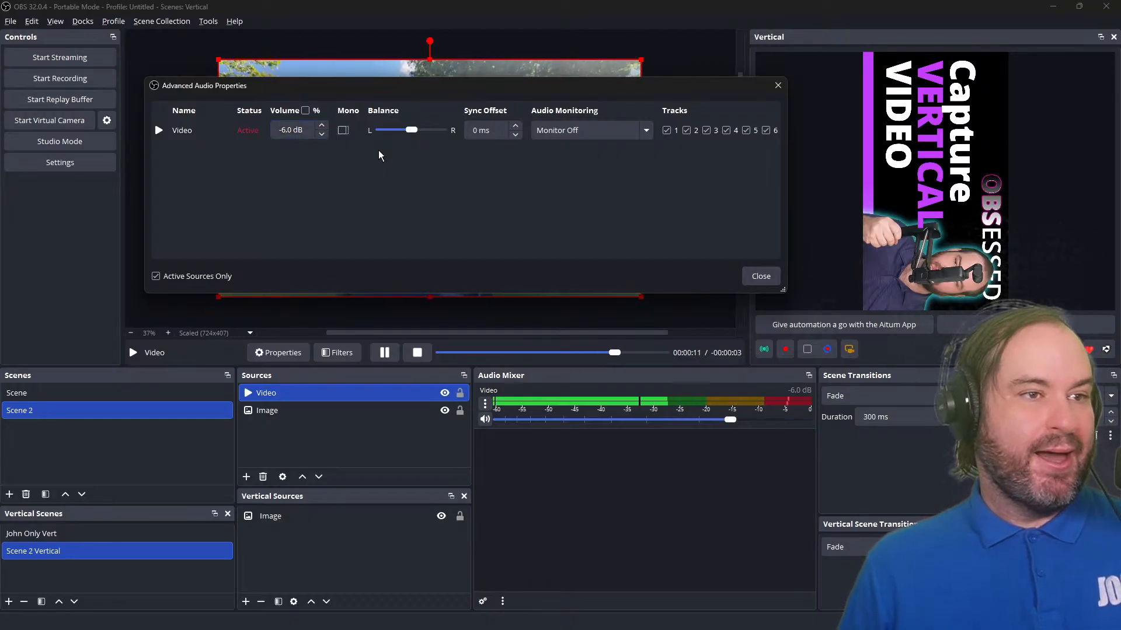
Step: Set the Video source's audio monitoring to Monitor and Output, and test playback by switching to Scene and back to Scene 2
{"action": "left_click", "coordinate": [576, 131]}
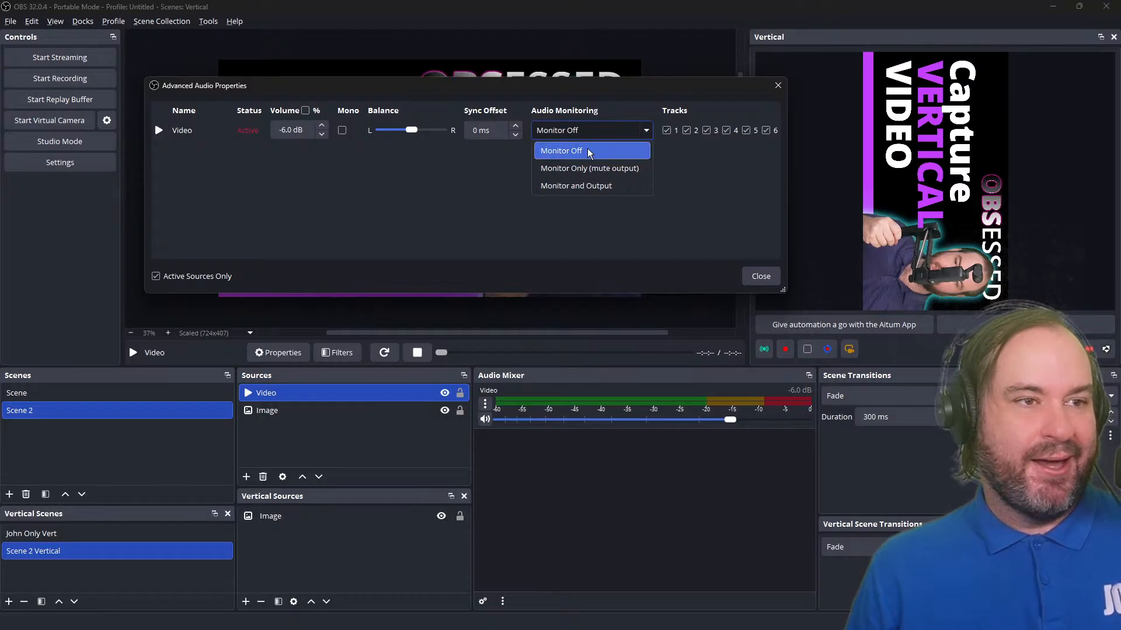
{"action": "left_click", "coordinate": [607, 186]}
{"action": "left_click", "coordinate": [761, 277]}
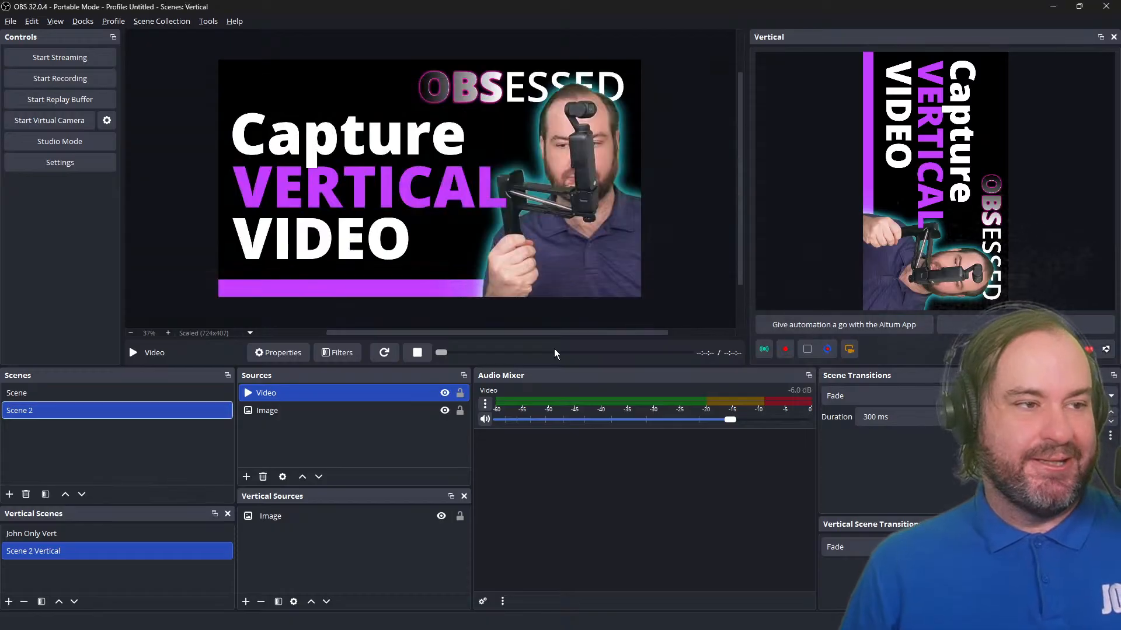
{"action": "left_click", "coordinate": [191, 399]}
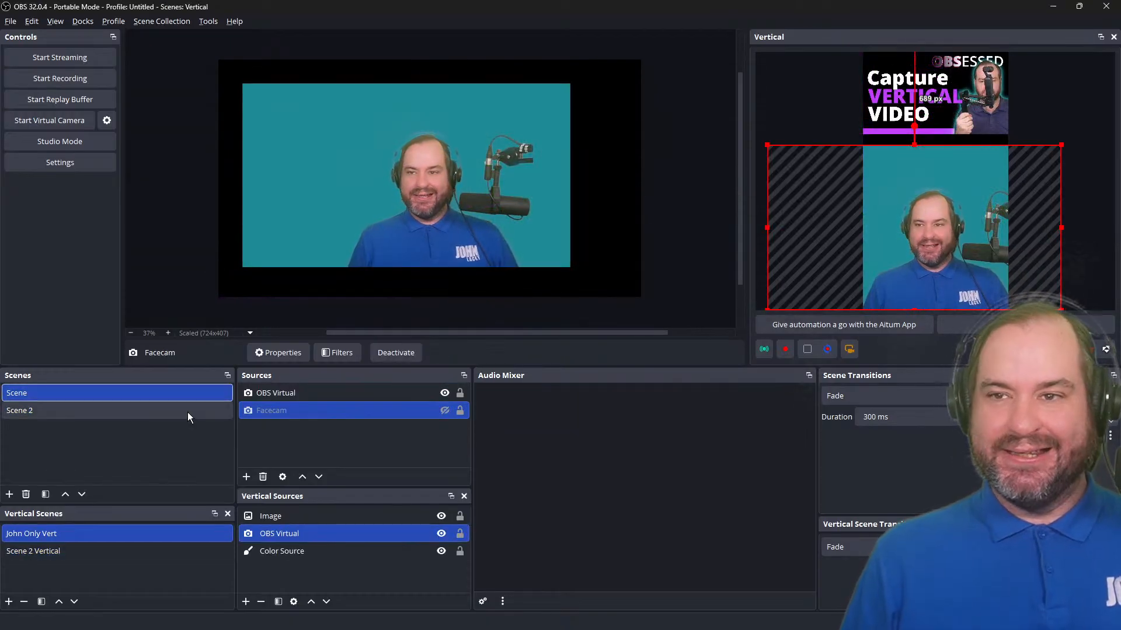
{"action": "left_click", "coordinate": [188, 411]}
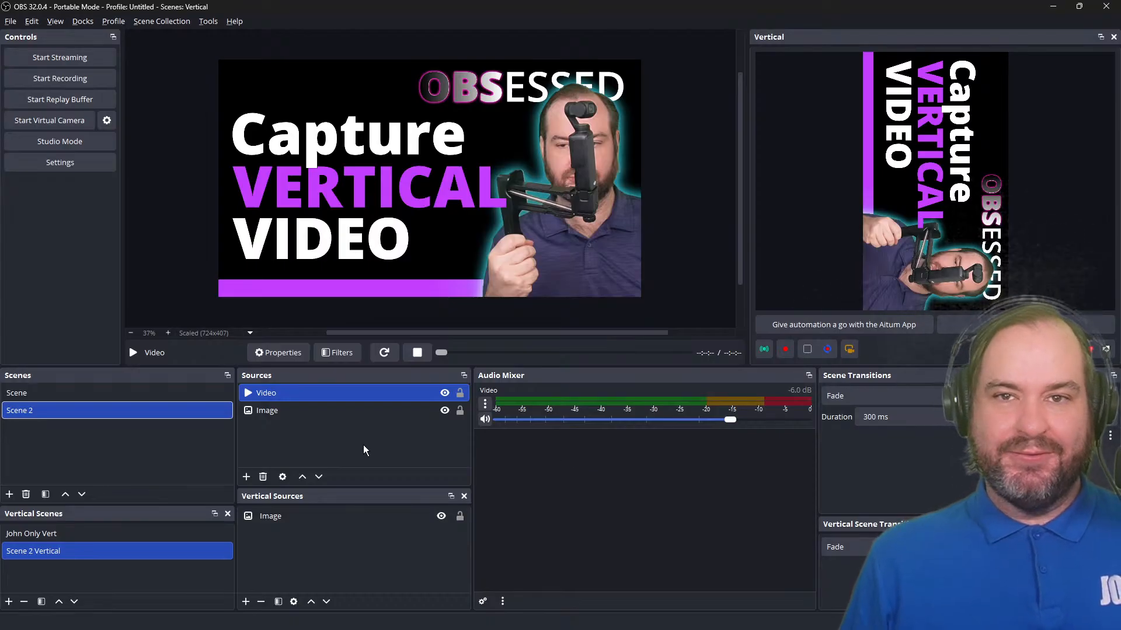
Step: Add an Audio Input Capture source named Rodecaster to Scene 2, using the device Microphone (RODECaster Pro Stereo)
{"action": "left_click", "coordinate": [246, 476]}
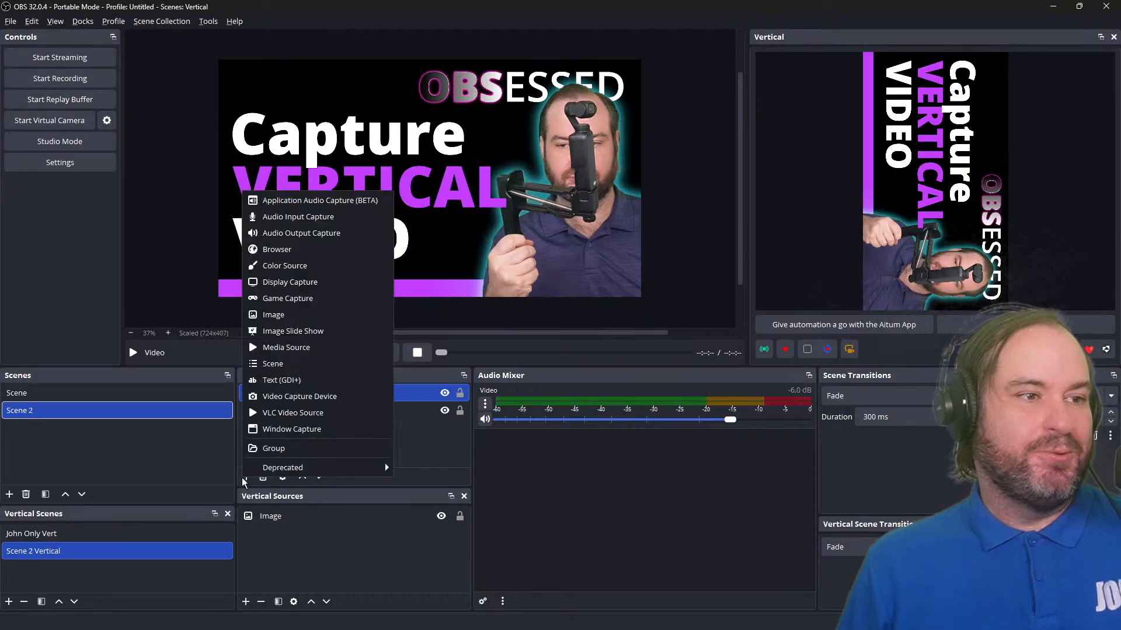
{"action": "left_click", "coordinate": [354, 220]}
{"action": "type", "text": "Rodecaster"}
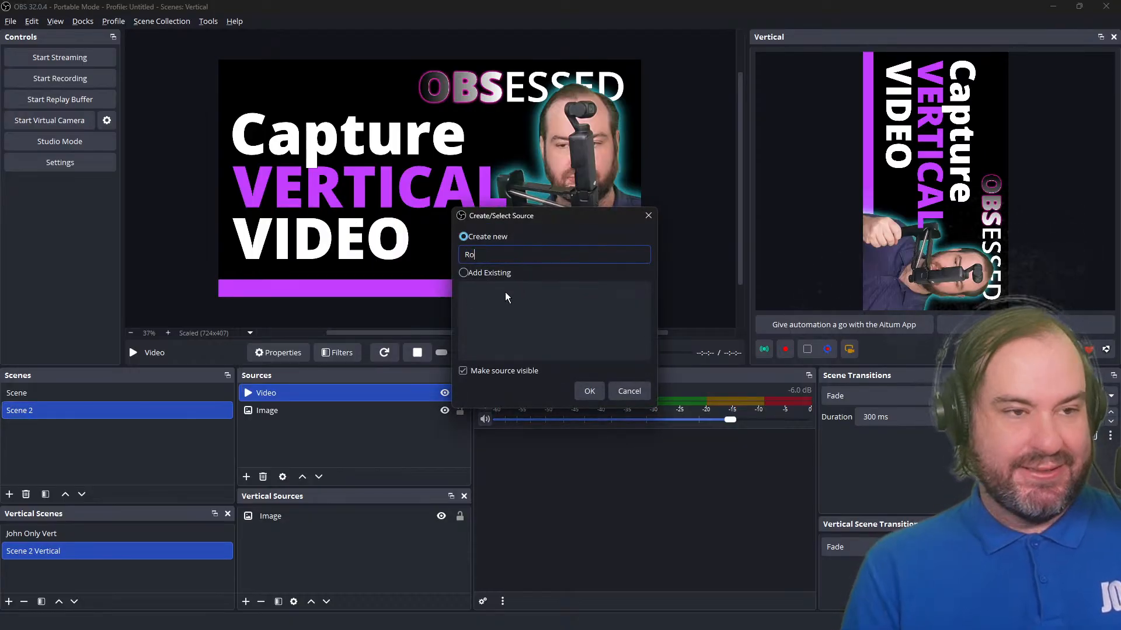
{"action": "key", "text": "Return"}
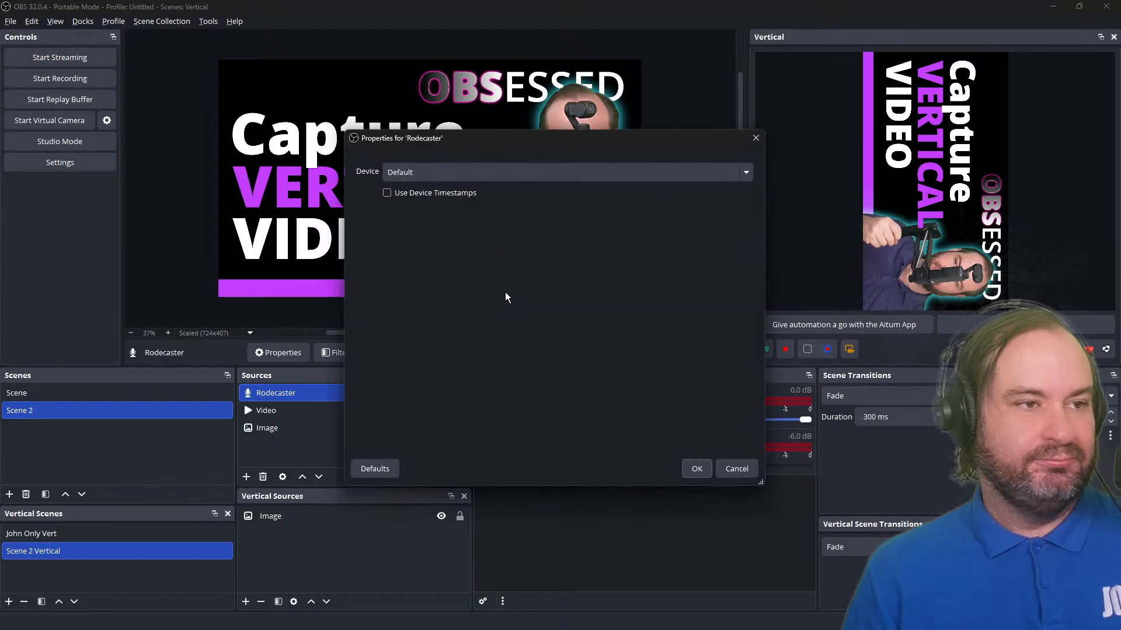
{"action": "left_click", "coordinate": [556, 175]}
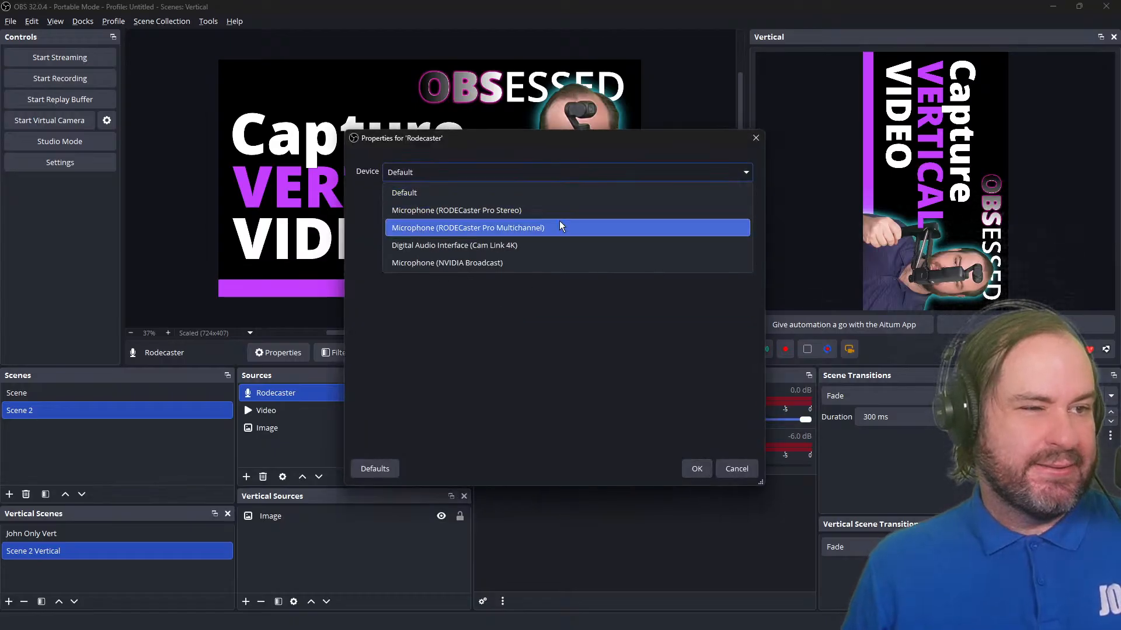
{"action": "left_click", "coordinate": [566, 211]}
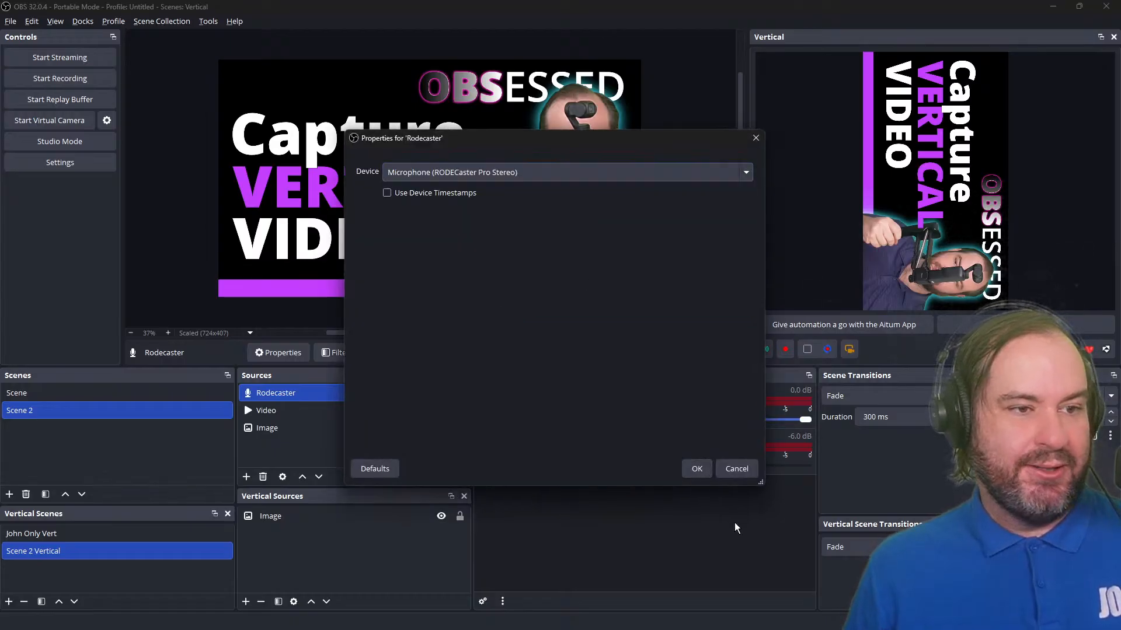
{"action": "left_click", "coordinate": [698, 470]}
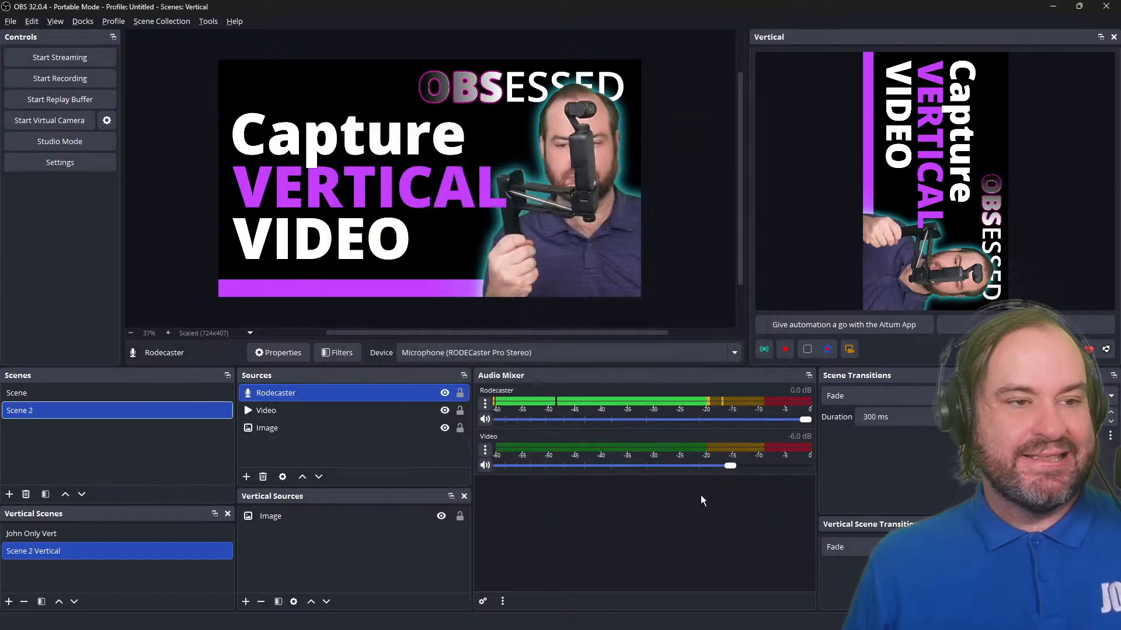
Step: Try Monitor and Output on the Rodecaster source in the advanced audio properties and return its monitoring to Monitor Off
{"action": "left_click", "coordinate": [485, 403]}
{"action": "left_click", "coordinate": [562, 570]}
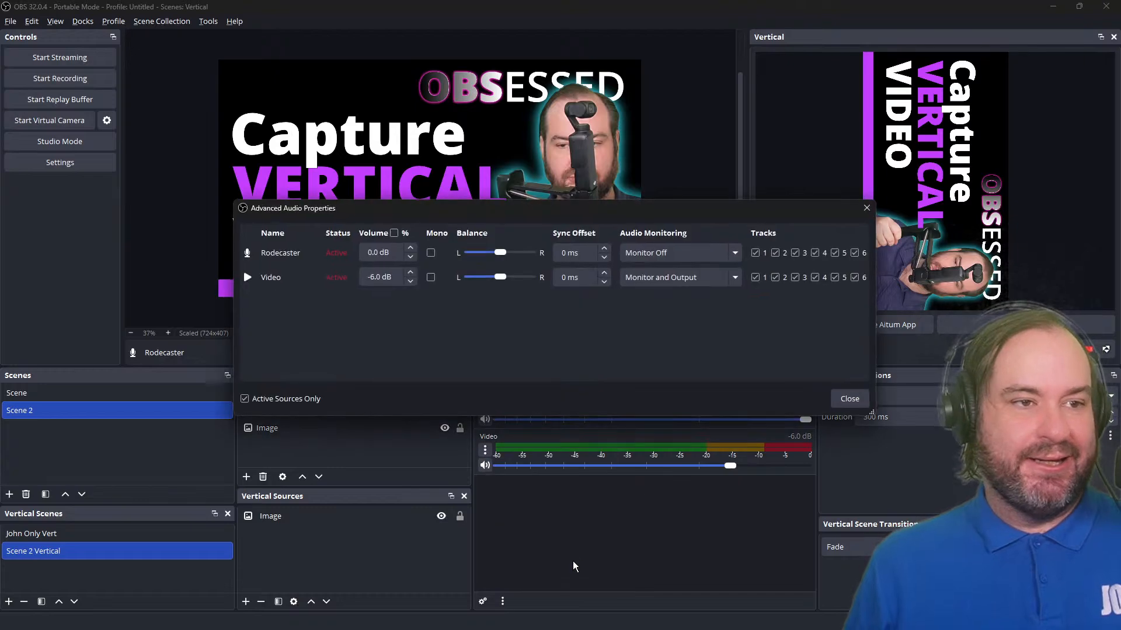
{"action": "left_click", "coordinate": [707, 253]}
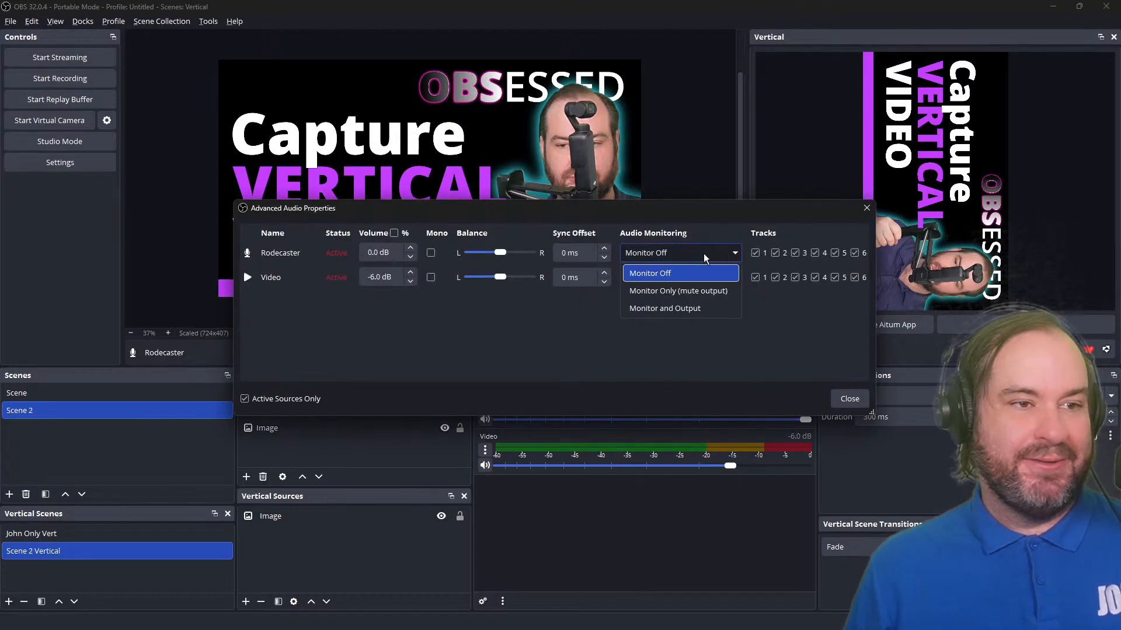
{"action": "left_click", "coordinate": [711, 307]}
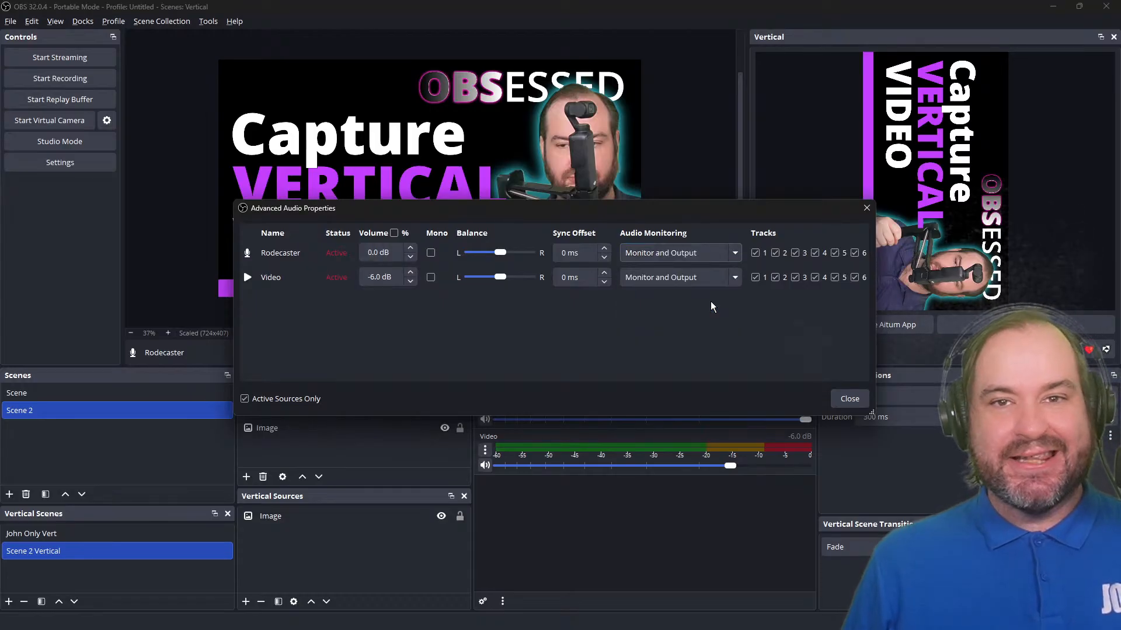
{"action": "left_click", "coordinate": [707, 252]}
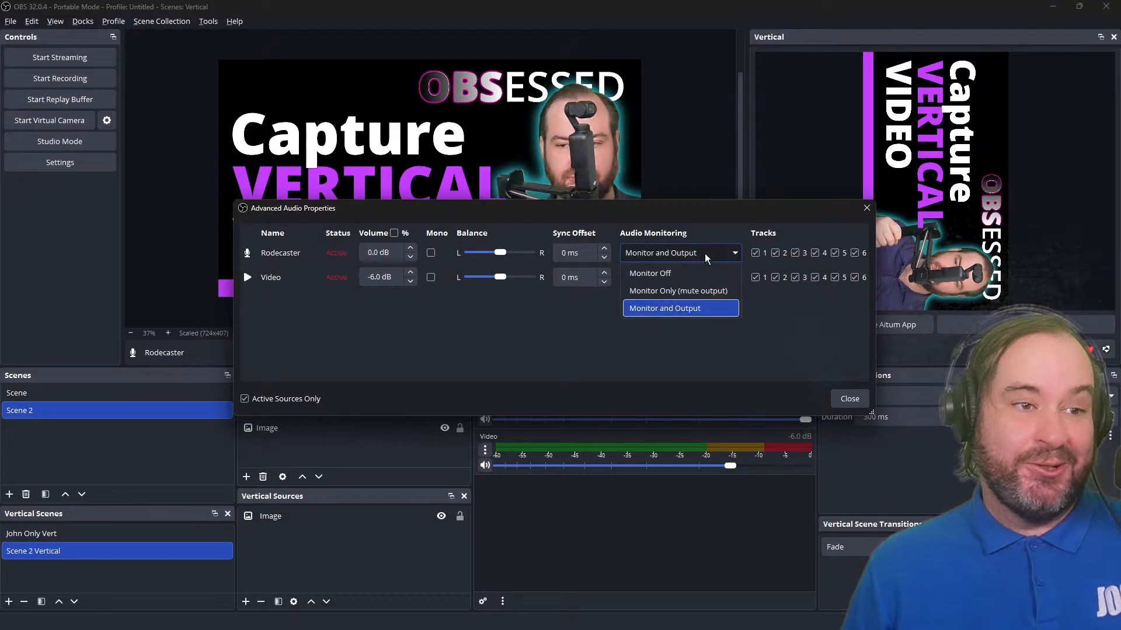
{"action": "left_click", "coordinate": [707, 275]}
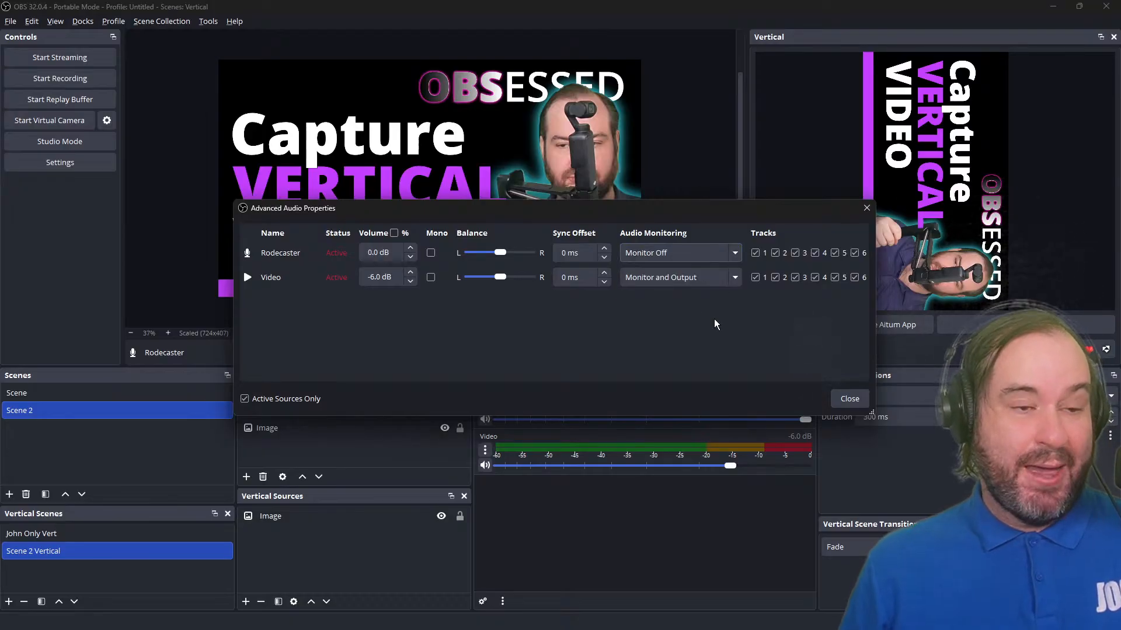
{"action": "left_click", "coordinate": [848, 399]}
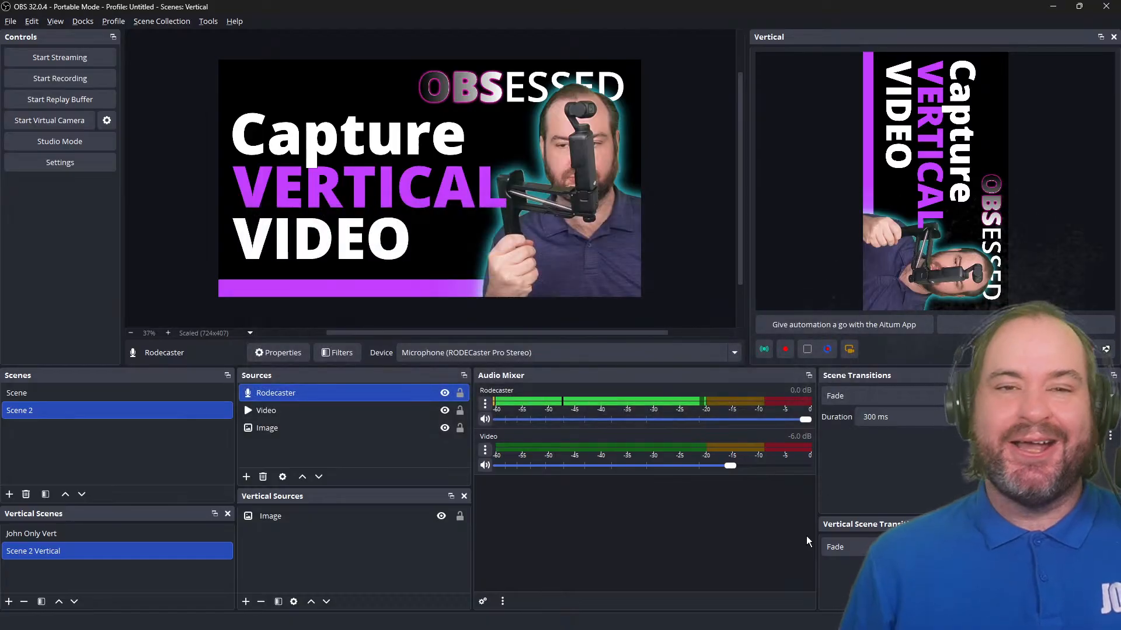